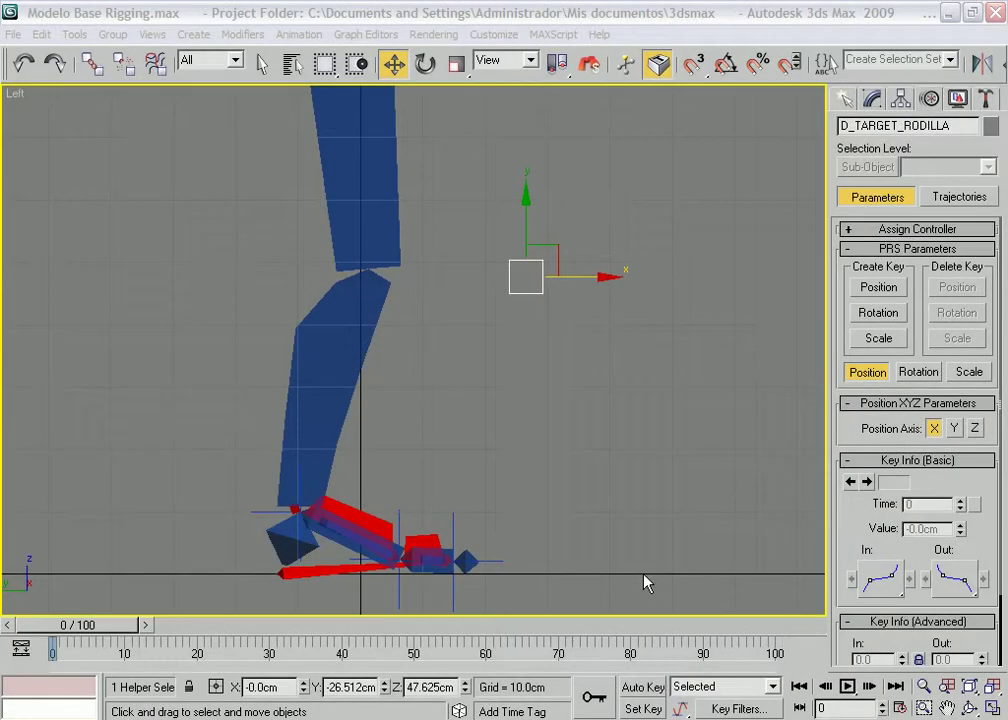
Deselect the knee target dummy and inspect the leg and foot rig in a Perspective view.
{"action": "left_click", "coordinate": [612, 507]}
{"action": "mouse_move", "coordinate": [504, 427]}
{"action": "middle_mouse_down"}
{"action": "mouse_move", "coordinate": [538, 439]}
{"action": "mouse_move", "coordinate": [457, 407]}
{"action": "middle_mouse_up"}
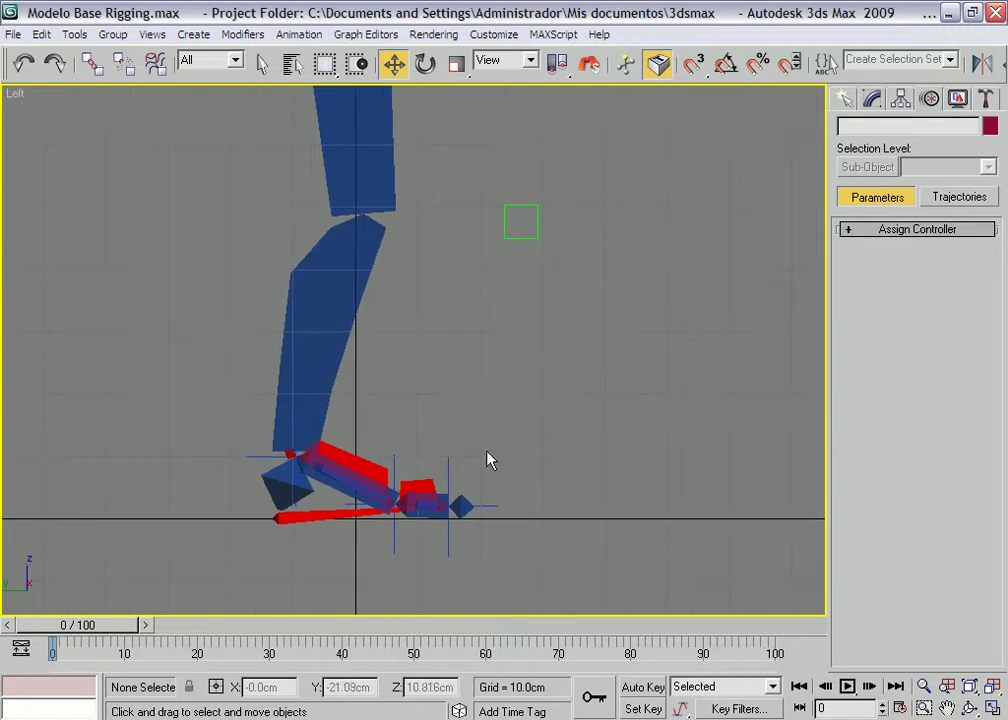
{"action": "key", "text": "p"}
{"action": "mouse_move", "coordinate": [500, 527]}
{"action": "middle_mouse_down", "text": "alt"}
{"action": "mouse_move", "coordinate": [484, 506]}
{"action": "mouse_move", "coordinate": [416, 486]}
{"action": "mouse_move", "coordinate": [254, 500]}
{"action": "middle_mouse_up", "text": "alt"}
{"action": "scroll", "coordinate": [506, 475], "scroll_direction": "up", "scroll_amount": 3}
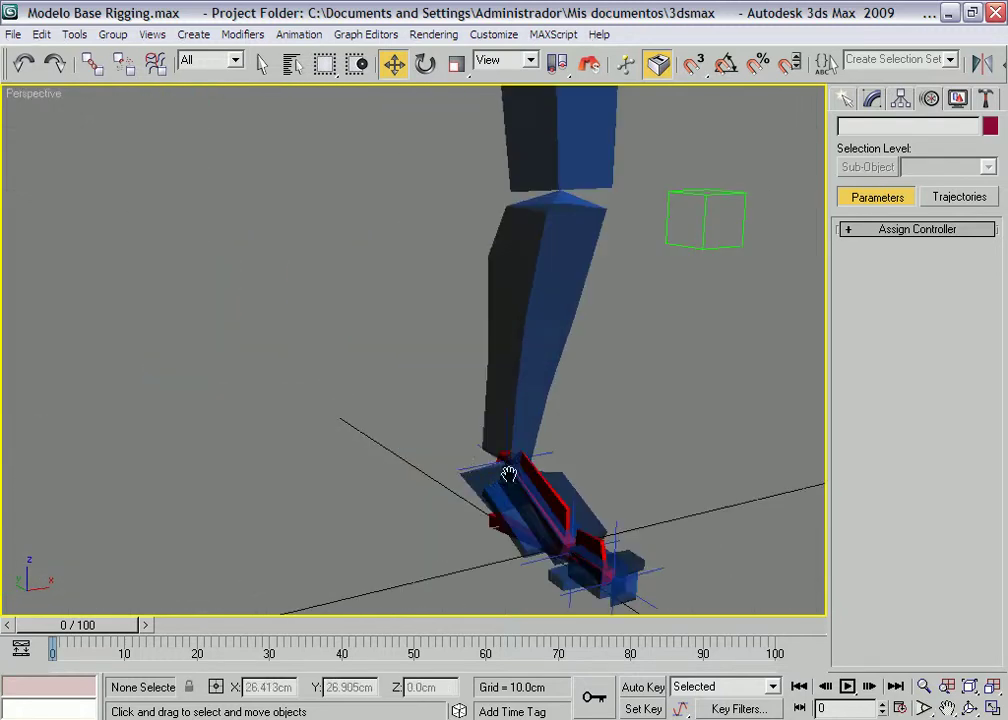
{"action": "scroll", "coordinate": [425, 432], "scroll_direction": "up", "scroll_amount": 3}
{"action": "middle_click_drag", "start_coordinate": [425, 432], "coordinate": [413, 410]}
{"action": "scroll", "coordinate": [413, 412], "scroll_direction": "down", "scroll_amount": 5}
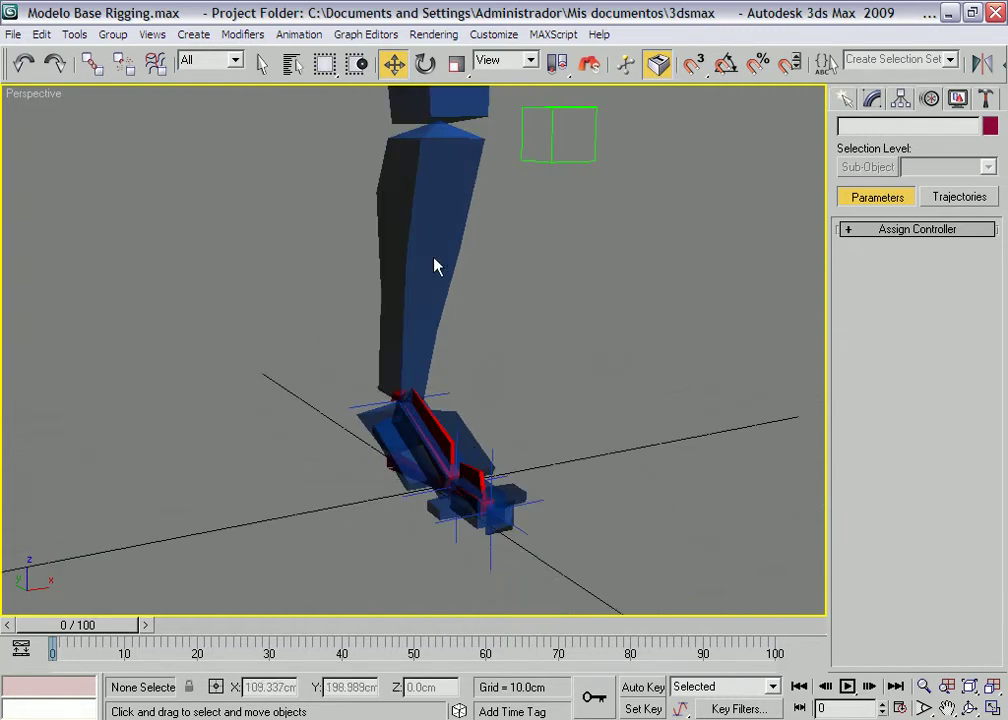
{"action": "middle_click_drag", "start_coordinate": [537, 380], "coordinate": [535, 383], "text": "alt"}
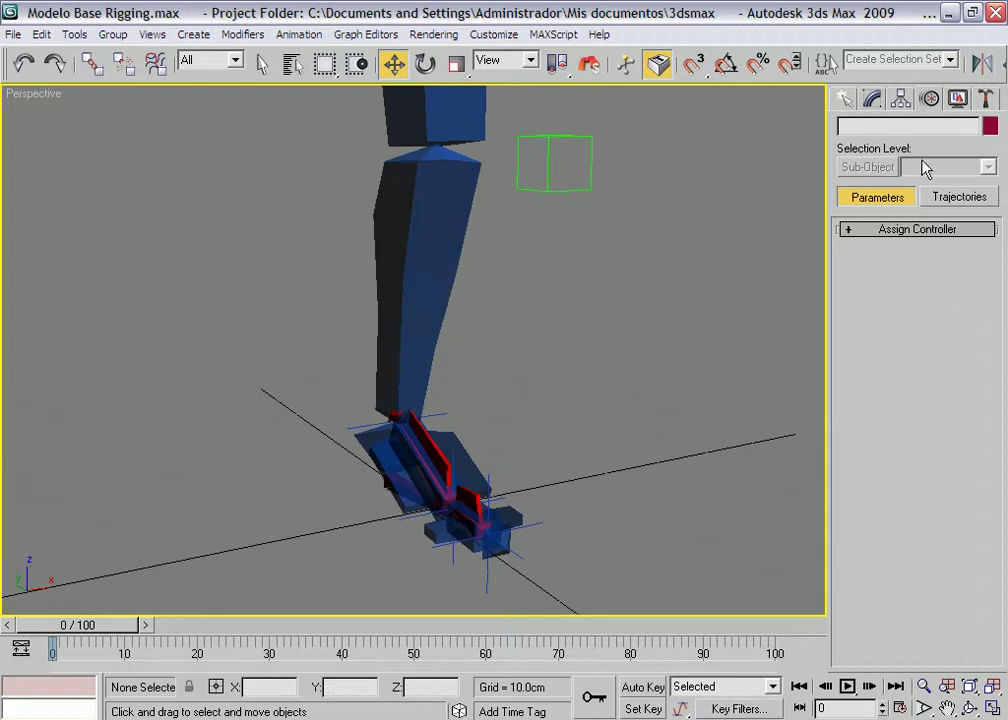
Unfreeze all objects from the Display panel.
{"action": "left_click", "coordinate": [962, 99]}
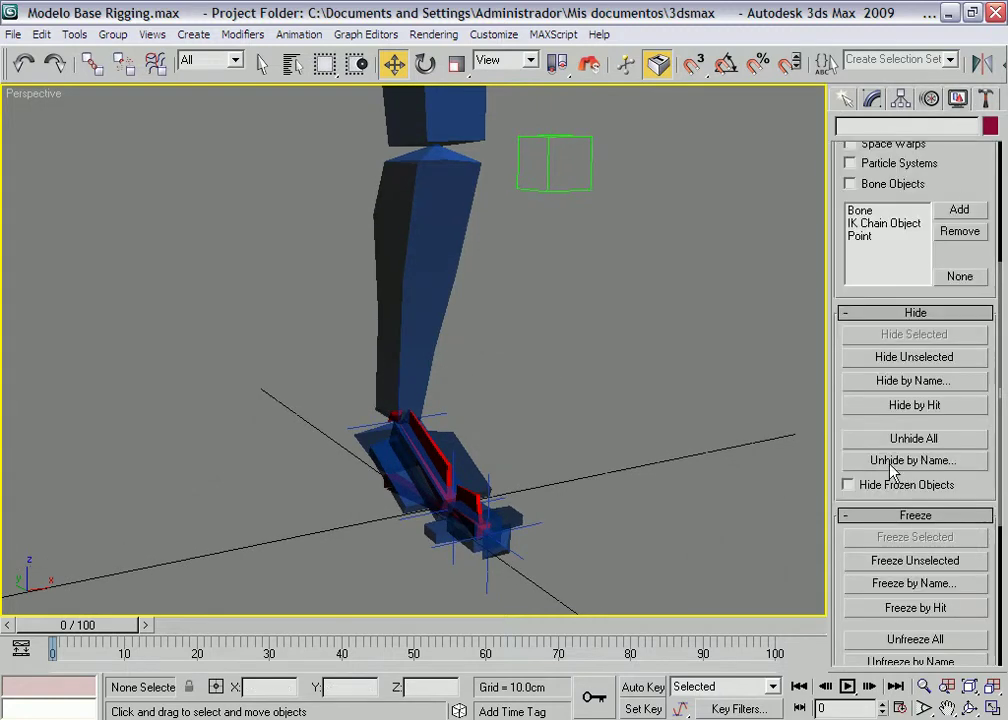
{"action": "scroll", "coordinate": [960, 500], "scroll_direction": "down", "scroll_amount": 5}
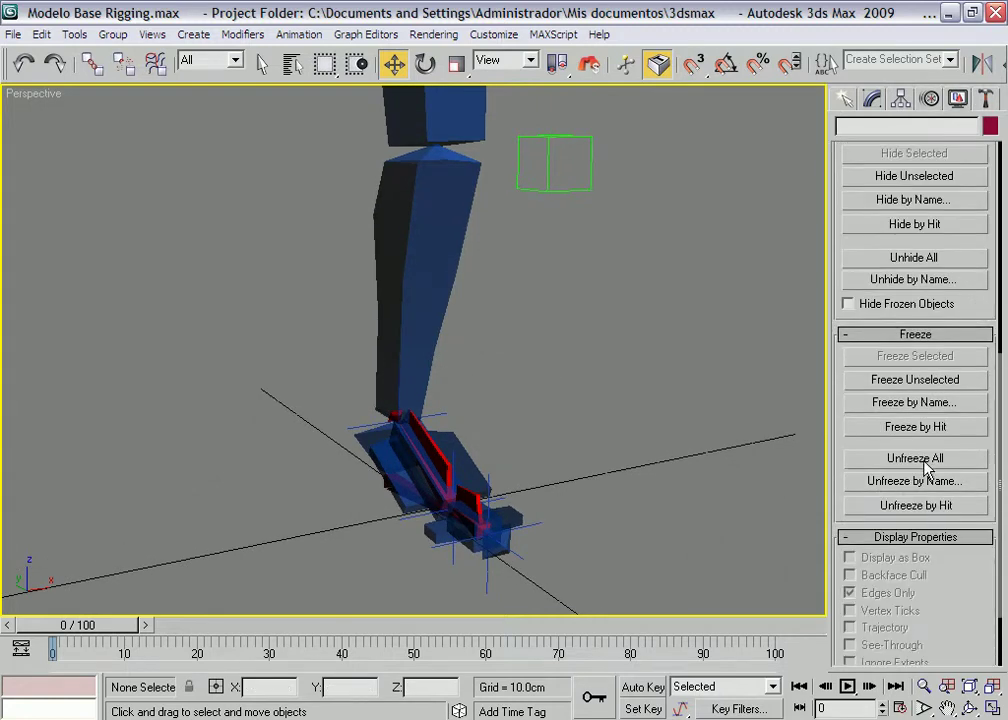
{"action": "left_click", "coordinate": [922, 462]}
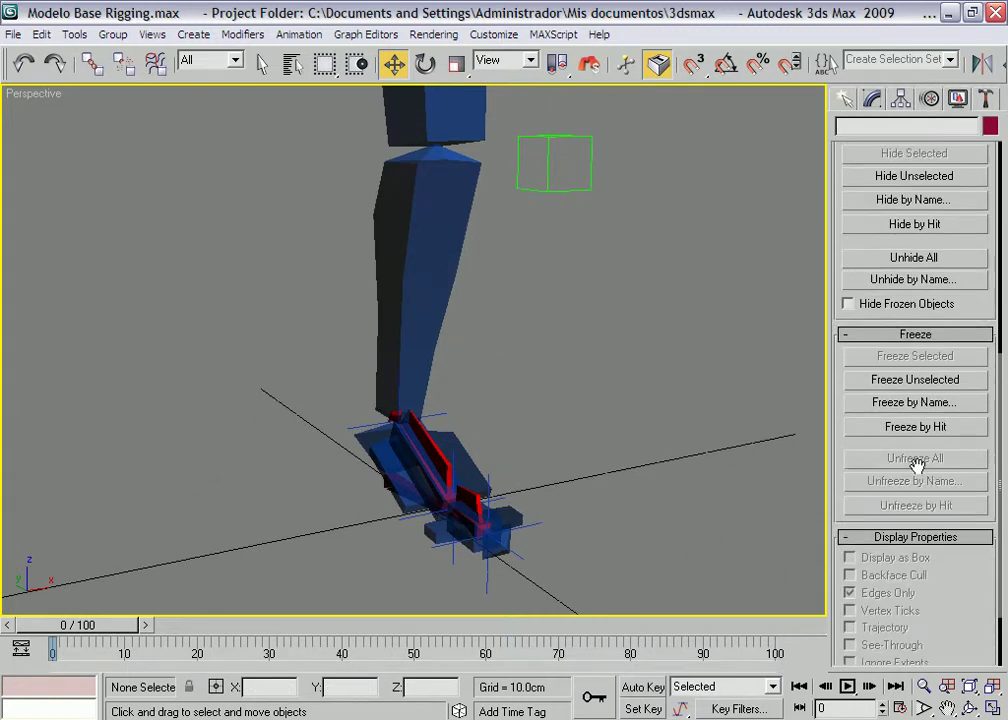
Turn off Side Fins on the D_PIE foot bone and the D_DEDOS toe bone.
{"action": "left_click", "coordinate": [467, 456]}
{"action": "mouse_move", "coordinate": [454, 456]}
{"action": "middle_mouse_down", "text": "alt"}
{"action": "mouse_move", "coordinate": [565, 425]}
{"action": "mouse_move", "coordinate": [524, 448]}
{"action": "middle_mouse_up", "text": "alt"}
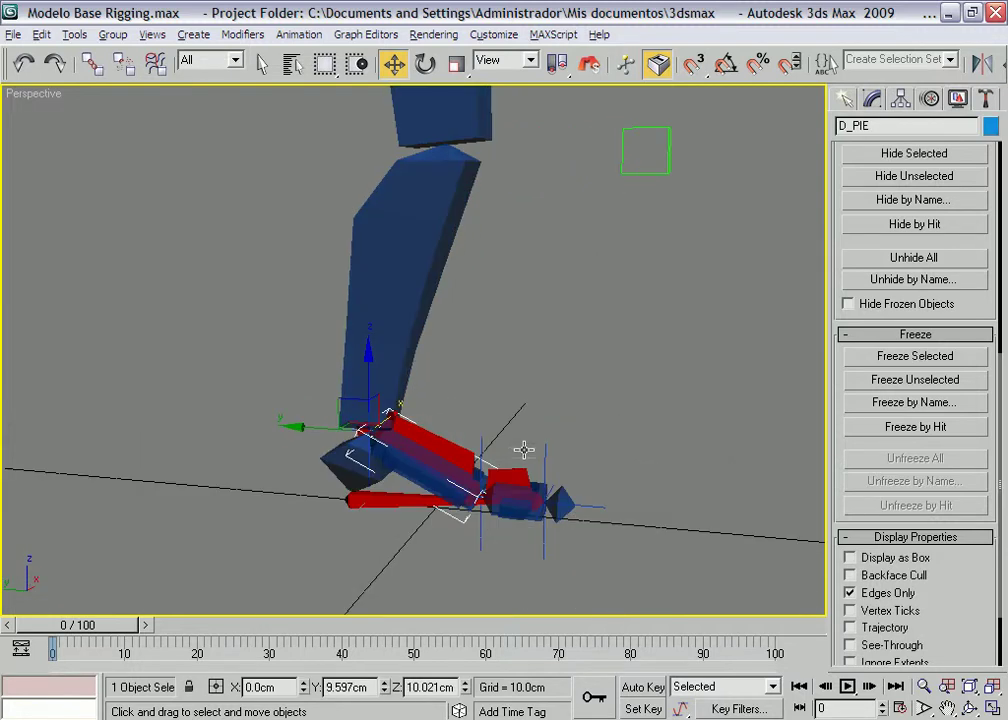
{"action": "left_click", "coordinate": [874, 100]}
{"action": "left_click", "coordinate": [860, 406]}
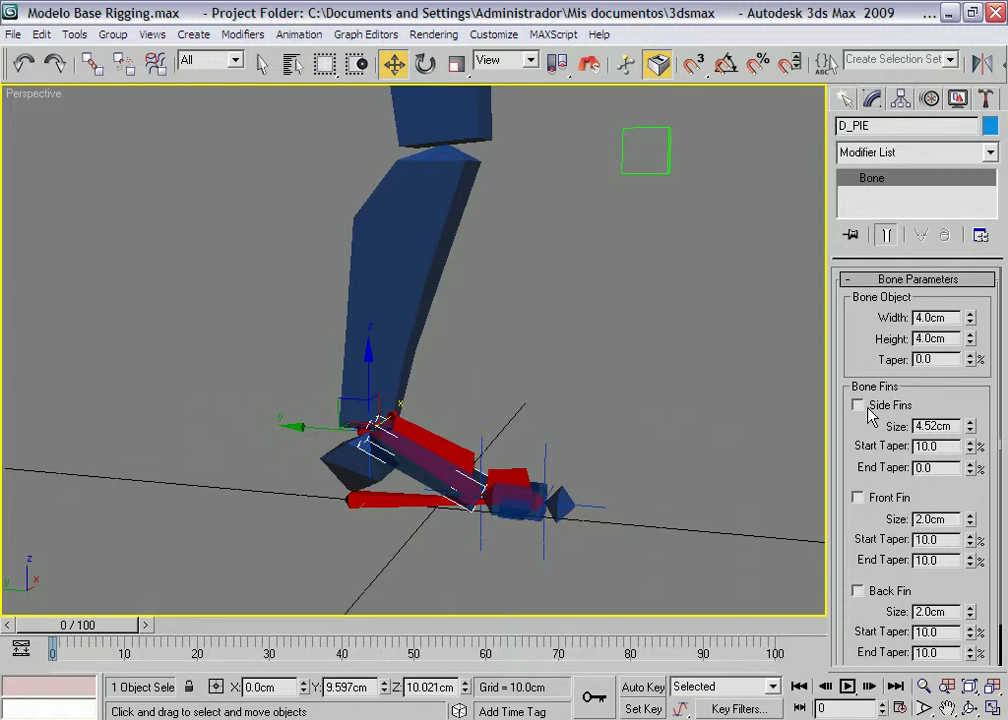
{"action": "left_click", "coordinate": [515, 495]}
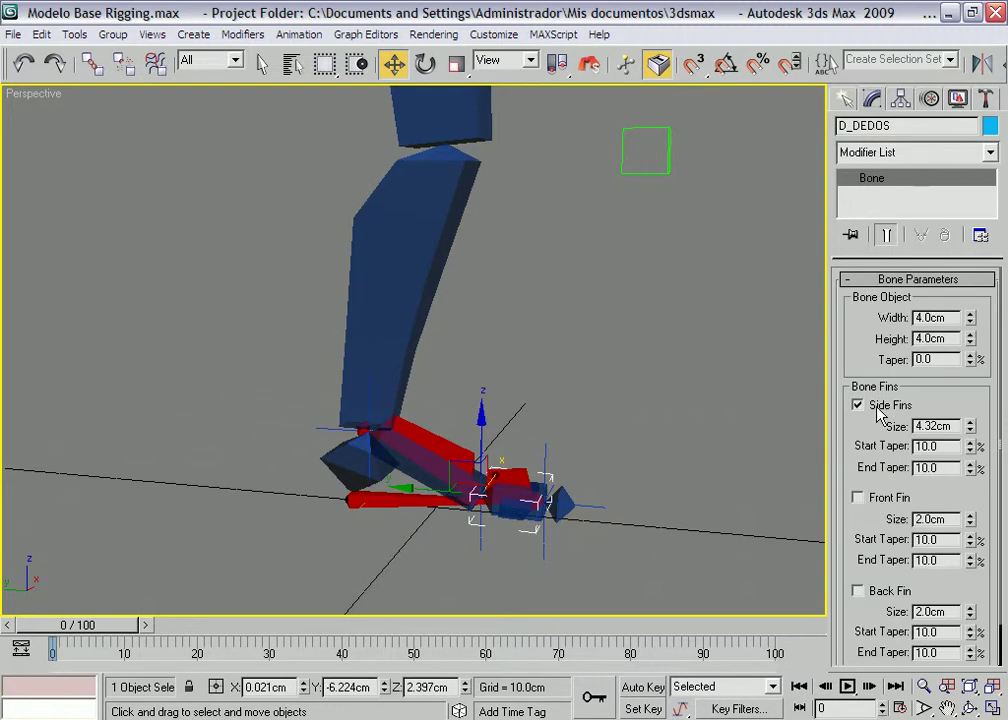
{"action": "left_click", "coordinate": [876, 408]}
{"action": "mouse_move", "coordinate": [603, 450]}
{"action": "middle_mouse_down", "text": "alt"}
{"action": "mouse_move", "coordinate": [508, 416]}
{"action": "mouse_move", "coordinate": [452, 421]}
{"action": "mouse_move", "coordinate": [540, 460]}
{"action": "mouse_move", "coordinate": [490, 439]}
{"action": "mouse_move", "coordinate": [481, 412]}
{"action": "mouse_move", "coordinate": [569, 403]}
{"action": "mouse_move", "coordinate": [423, 400]}
{"action": "mouse_move", "coordinate": [376, 414]}
{"action": "middle_mouse_up", "text": "alt"}
{"action": "scroll", "coordinate": [513, 490], "scroll_direction": "up", "scroll_amount": 4}
{"action": "scroll", "coordinate": [500, 472], "scroll_direction": "down", "scroll_amount": 1}
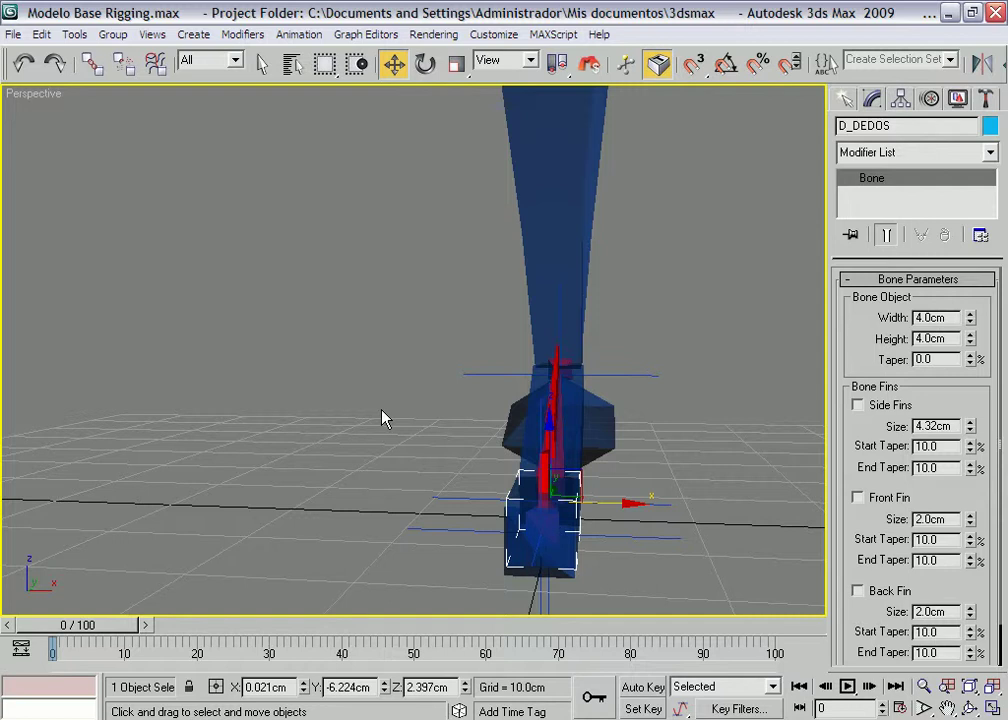
{"action": "middle_click_drag", "start_coordinate": [437, 443], "coordinate": [565, 456], "text": "alt"}
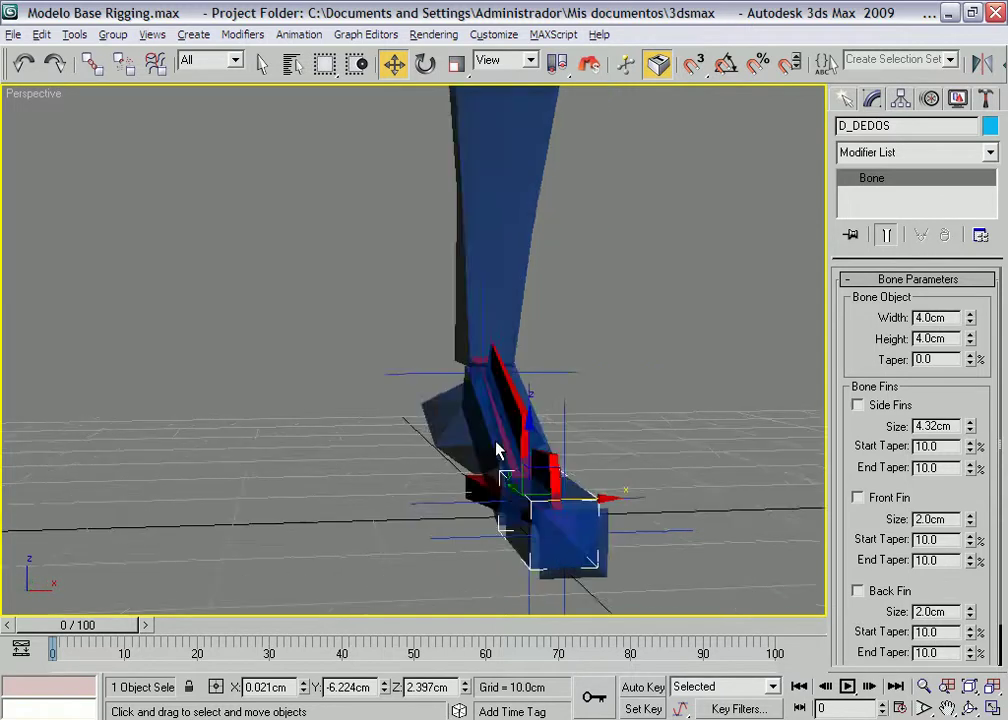
Undo Unhide All, then unhide only Modelo_Completo by name, leaving the half model hidden.
{"action": "left_click", "coordinate": [740, 280]}
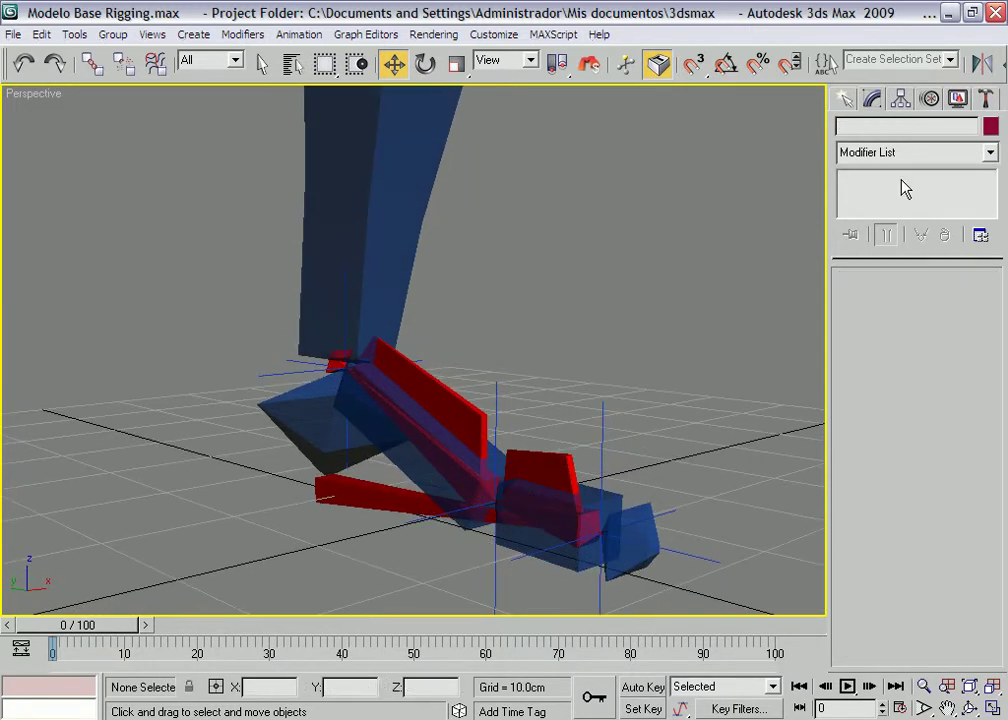
{"action": "left_click", "coordinate": [954, 102]}
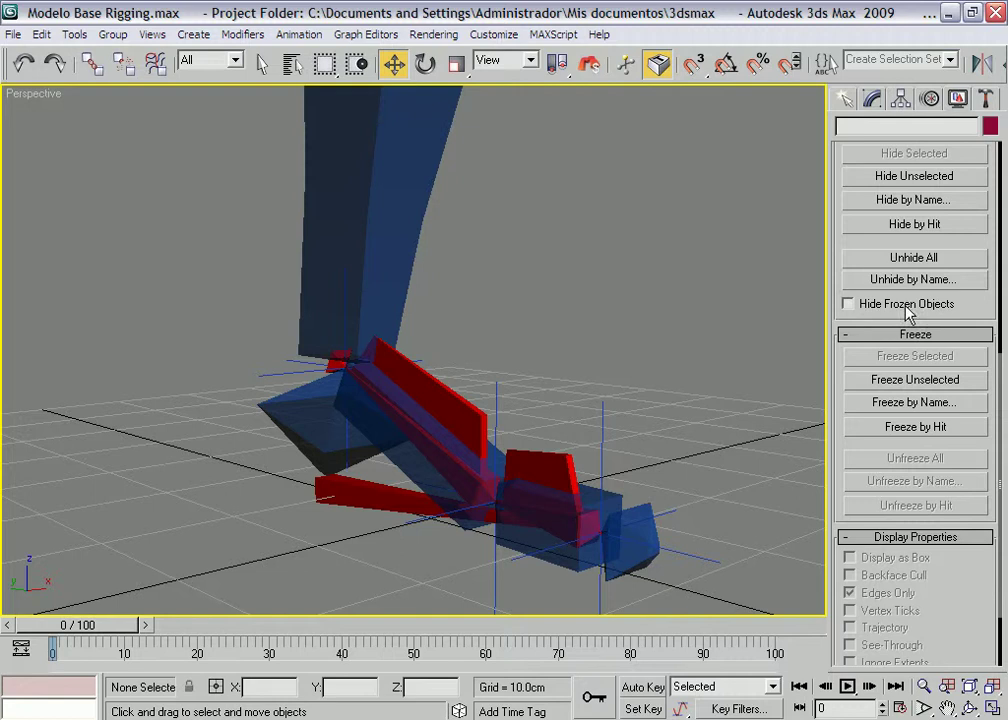
{"action": "left_click", "coordinate": [913, 257]}
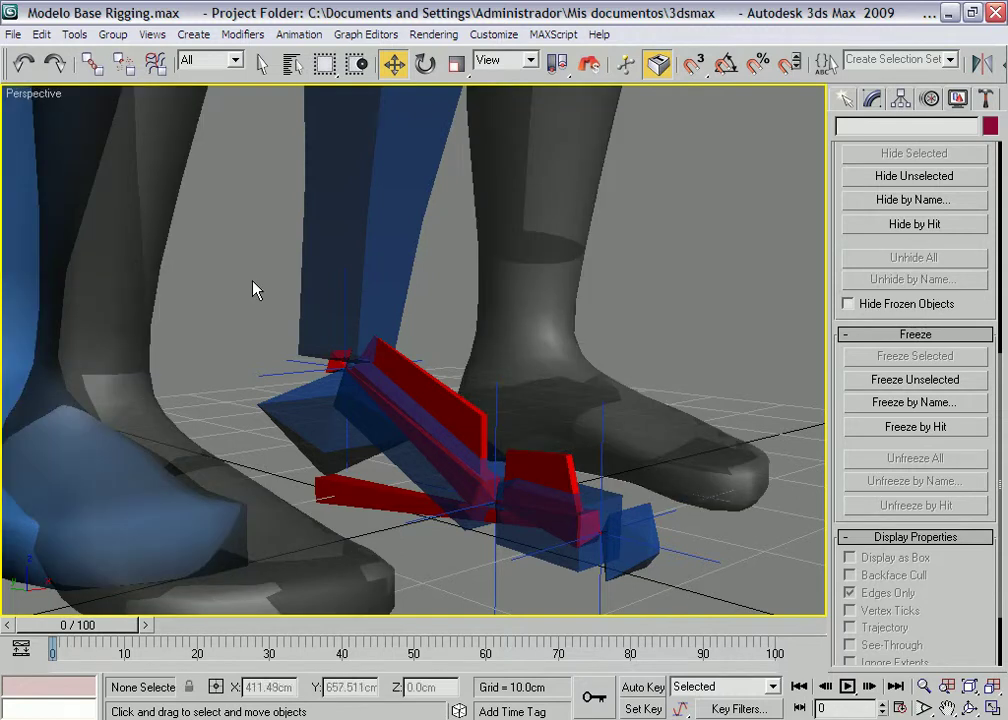
{"action": "key", "text": "ctrl+z"}
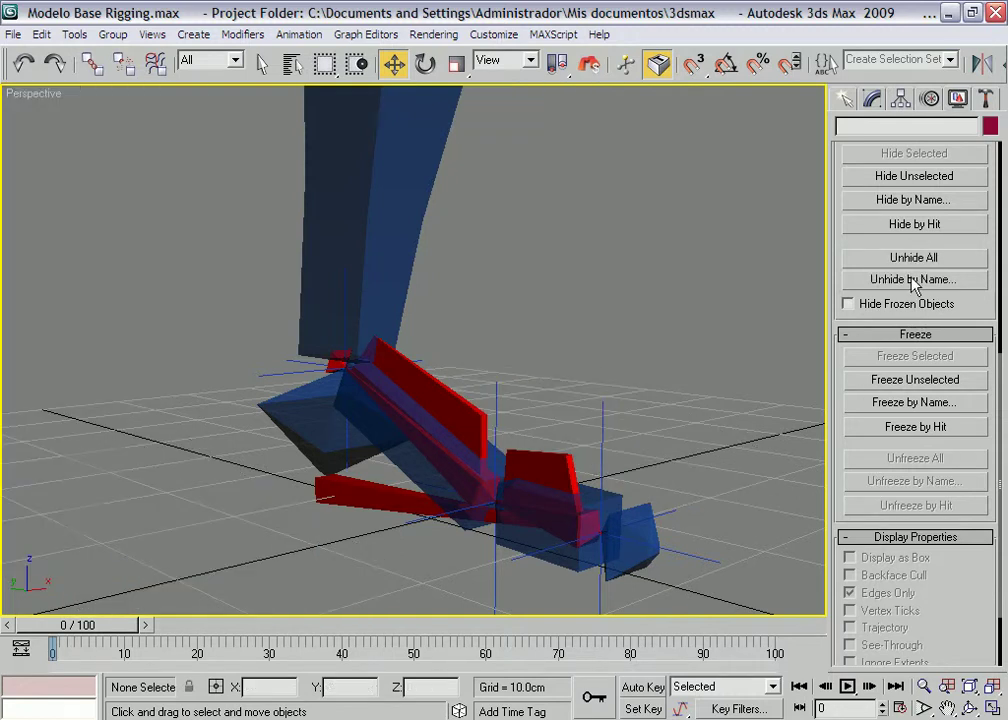
{"action": "left_click", "coordinate": [895, 282]}
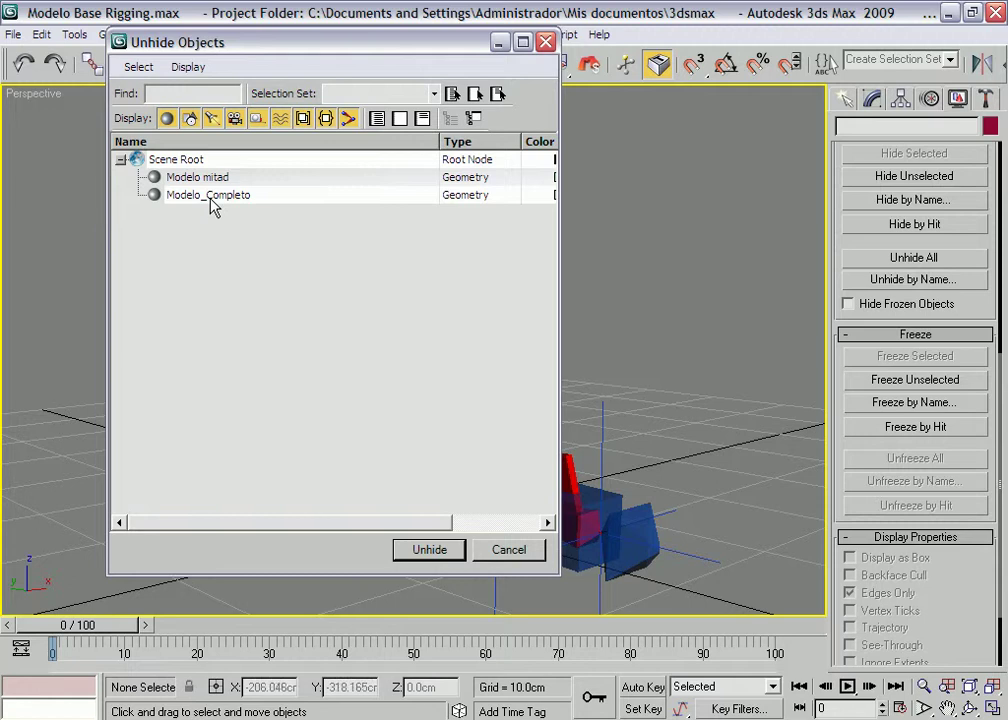
{"action": "left_click", "coordinate": [213, 197]}
{"action": "left_click", "coordinate": [429, 551]}
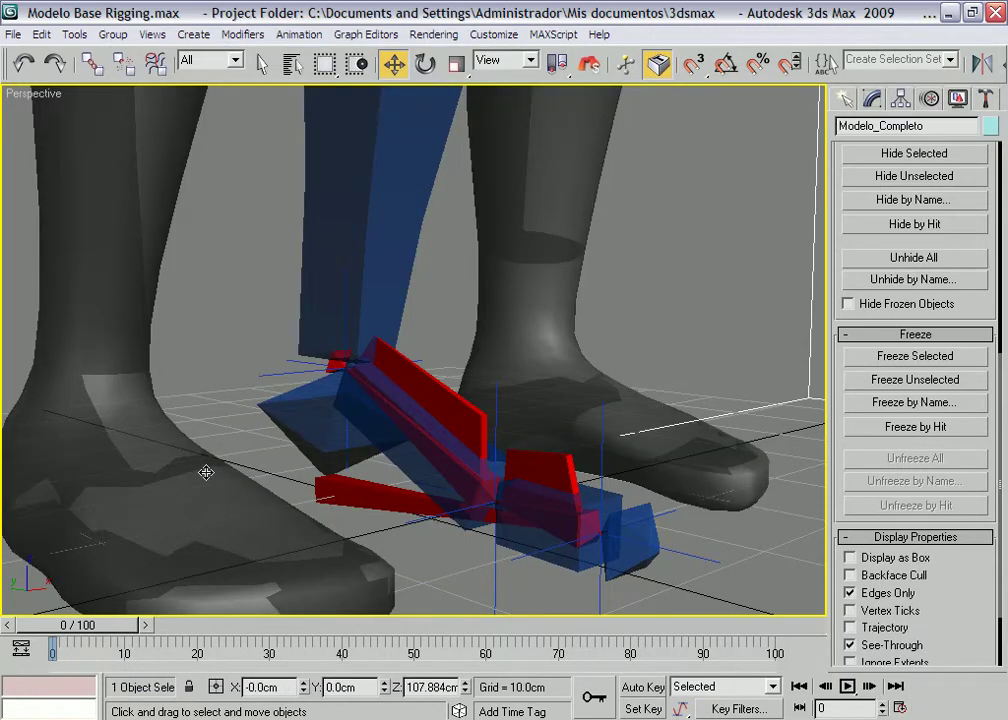
In Front view, Shift-drag the body along X and create a Copy.
{"action": "key", "text": "f"}
{"action": "scroll", "coordinate": [396, 477], "scroll_direction": "down", "scroll_amount": 2}
{"action": "scroll", "coordinate": [553, 407], "scroll_direction": "down", "scroll_amount": 3}
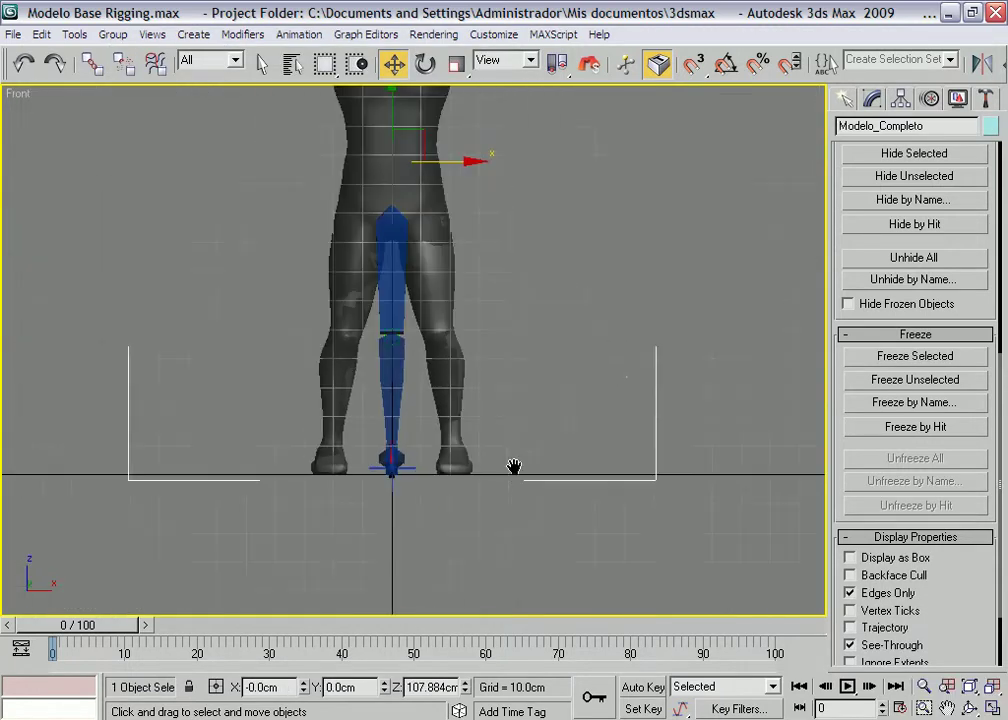
{"action": "scroll", "coordinate": [515, 466], "scroll_direction": "up", "scroll_amount": 2}
{"action": "scroll", "coordinate": [506, 486], "scroll_direction": "up", "scroll_amount": 2}
{"action": "middle_click_drag", "start_coordinate": [500, 477], "coordinate": [492, 477]}
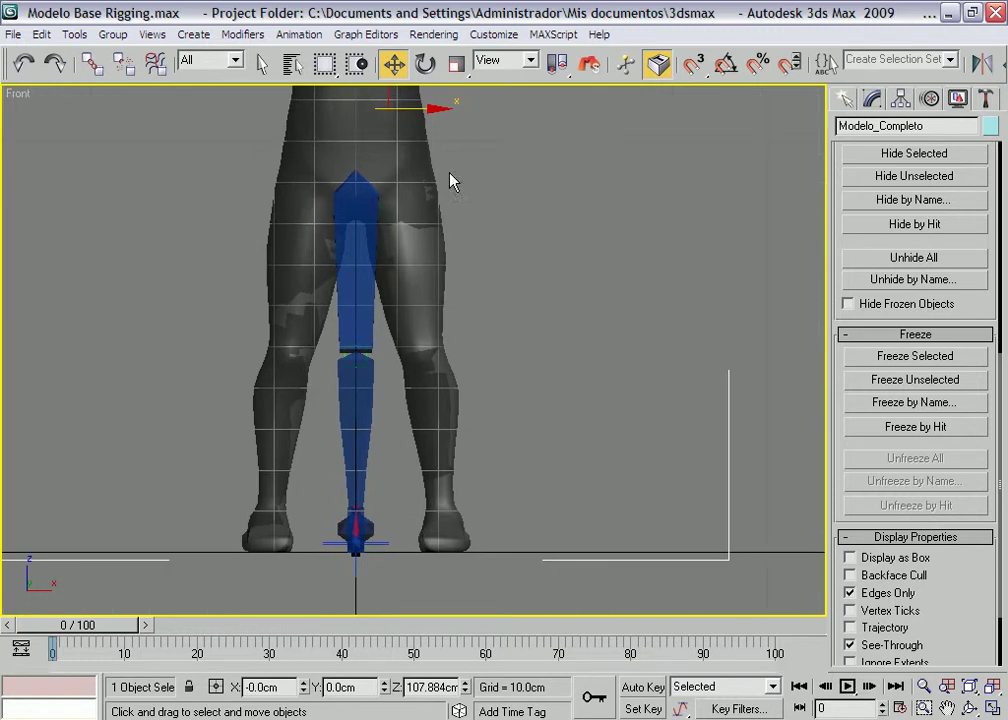
{"action": "left_click_drag", "start_coordinate": [418, 106], "coordinate": [505, 107], "text": "shift"}
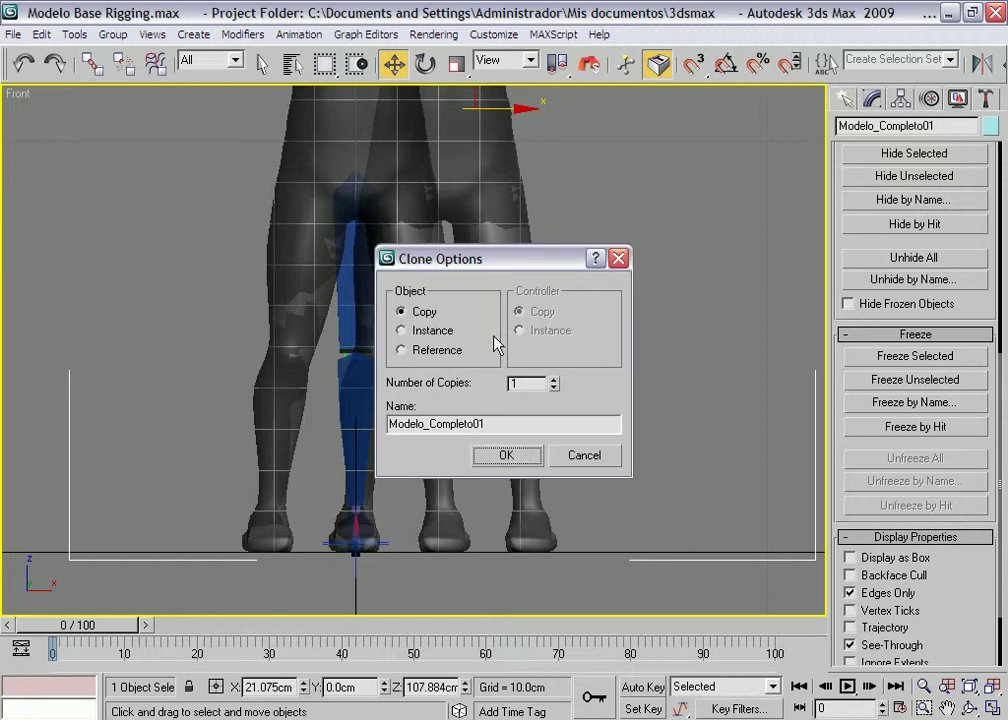
{"action": "left_click", "coordinate": [506, 458]}
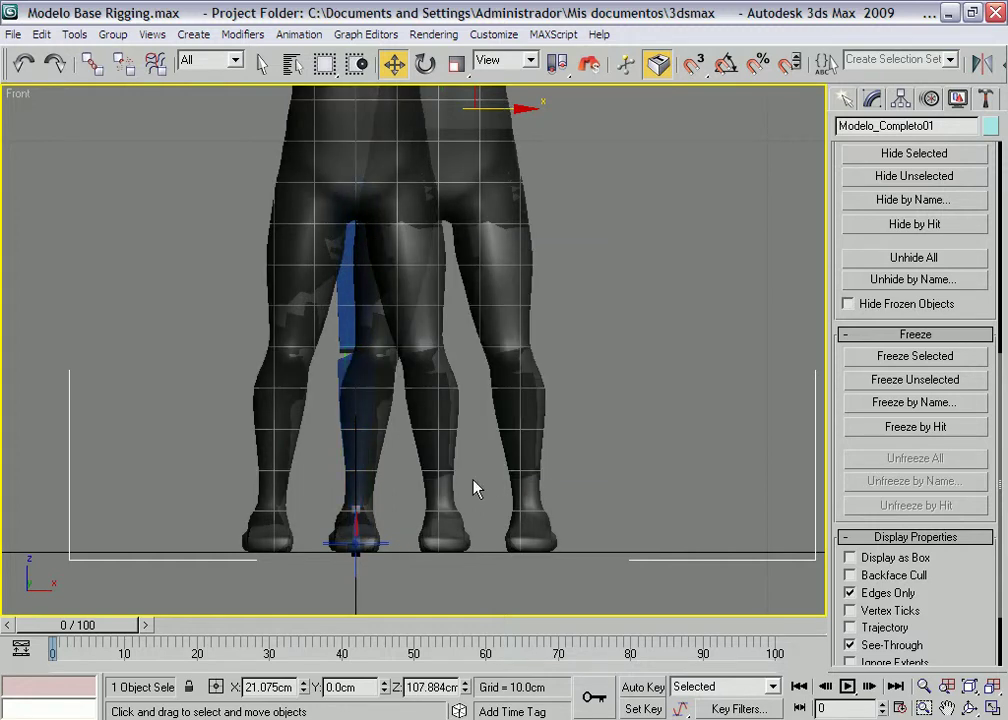
Nudge the copied body along X to about 21.056cm, lining its foot up with the rig.
{"action": "scroll", "coordinate": [398, 468], "scroll_direction": "up", "scroll_amount": 5}
{"action": "scroll", "coordinate": [410, 475], "scroll_direction": "up", "scroll_amount": 2}
{"action": "scroll", "coordinate": [425, 457], "scroll_direction": "up", "scroll_amount": 2}
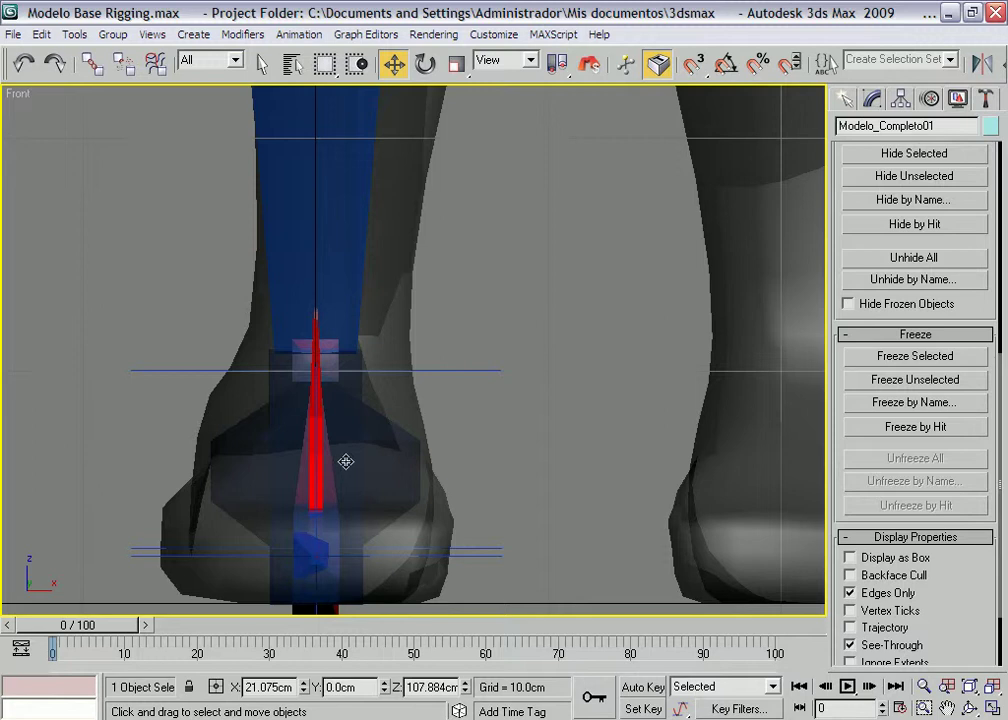
{"action": "left_click_drag", "start_coordinate": [434, 522], "coordinate": [433, 521]}
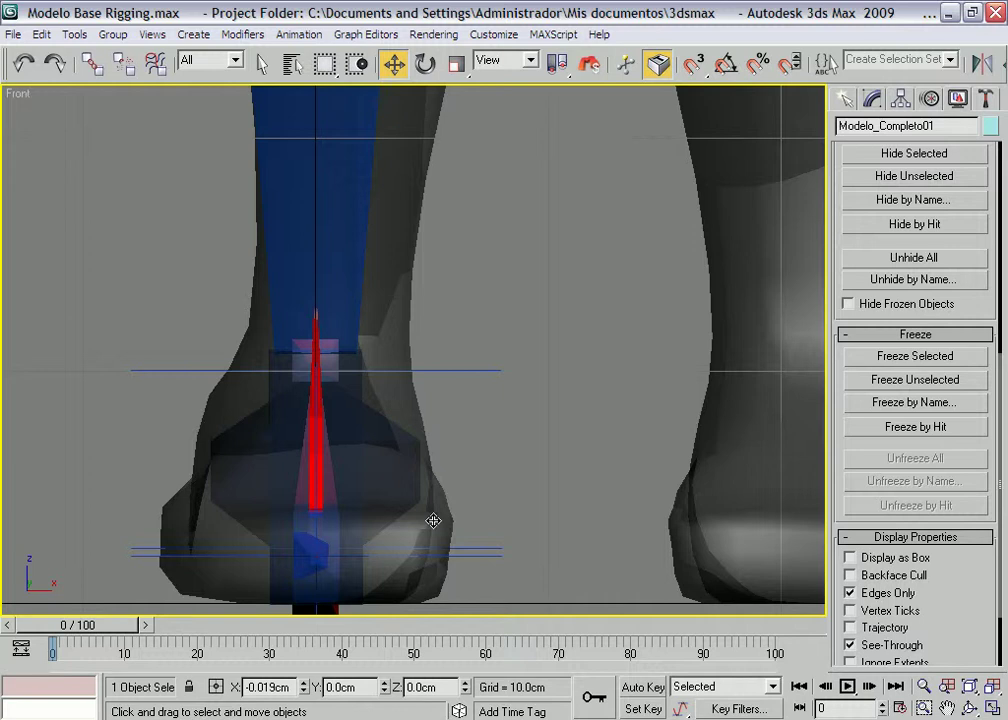
{"action": "left_click_drag", "start_coordinate": [433, 521], "coordinate": [433, 523]}
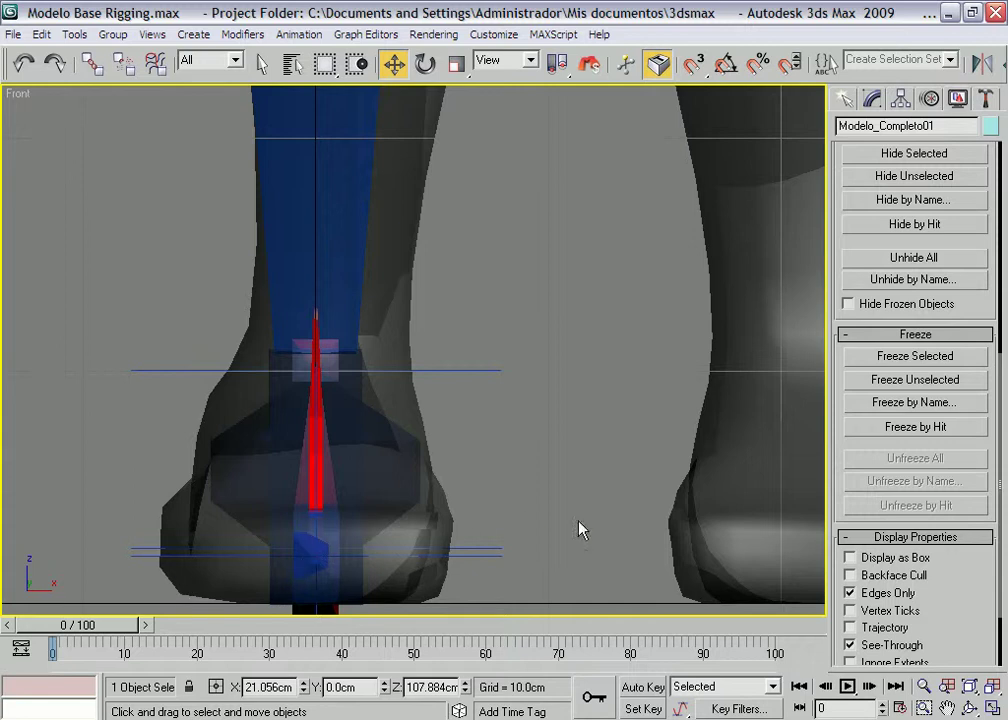
Check the foot from below and shift the copied body slightly left.
{"action": "left_click", "coordinate": [970, 708]}
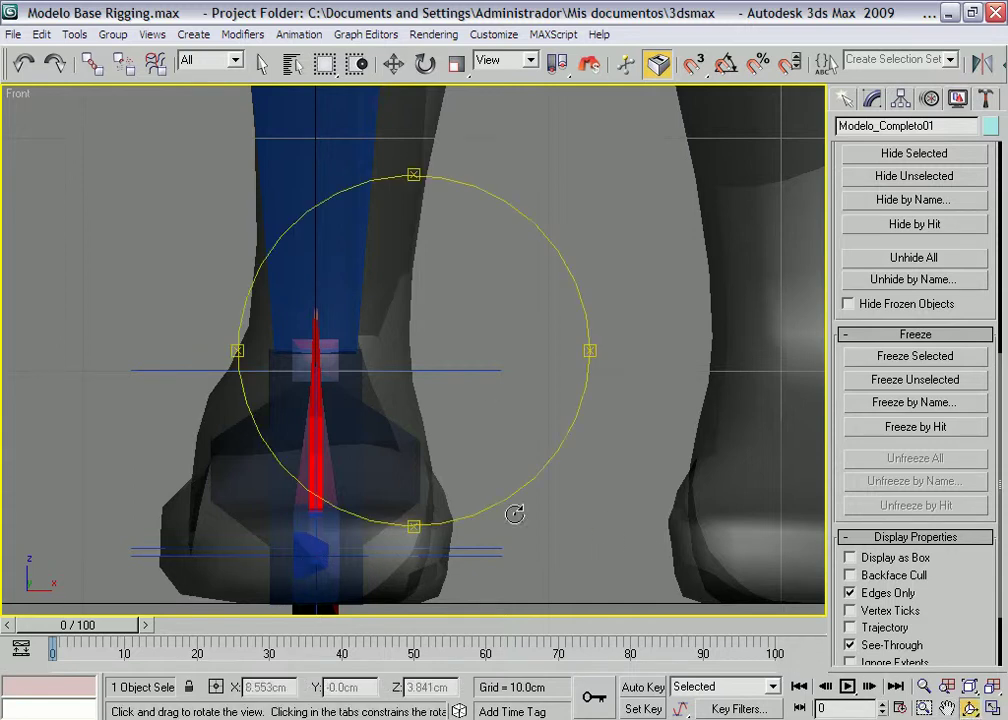
{"action": "mouse_move", "coordinate": [416, 169]}
{"action": "left_mouse_down"}
{"action": "mouse_move", "coordinate": [417, 252]}
{"action": "mouse_move", "coordinate": [412, 216]}
{"action": "left_mouse_up"}
{"action": "key", "text": "w"}
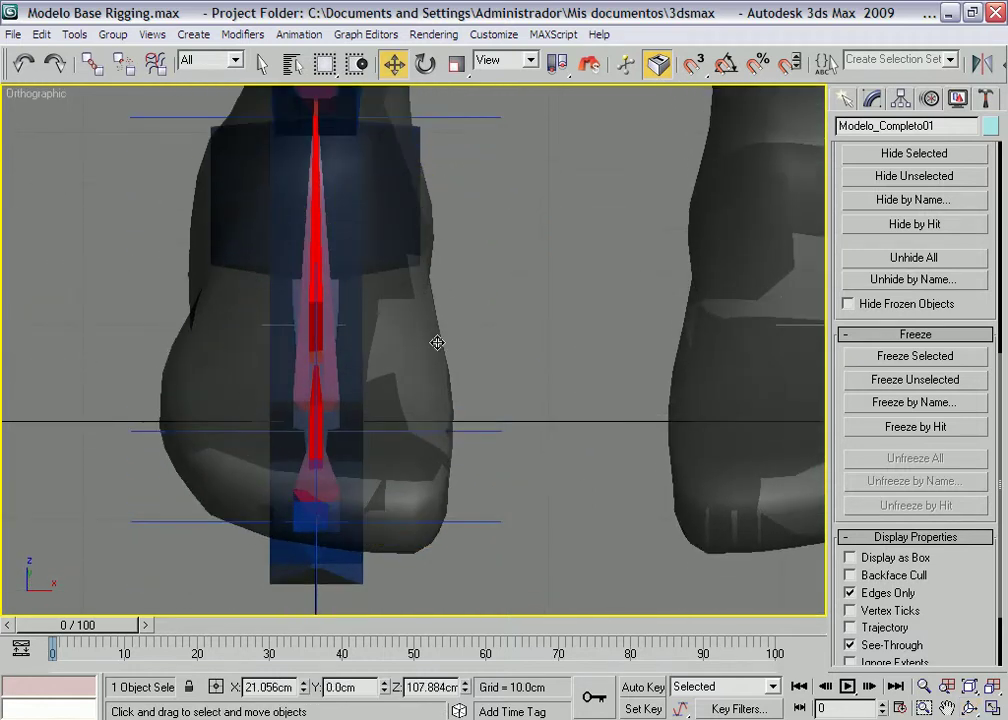
{"action": "left_click_drag", "start_coordinate": [447, 343], "coordinate": [437, 343]}
{"action": "mouse_move", "coordinate": [443, 396]}
{"action": "middle_mouse_down", "text": "alt"}
{"action": "mouse_move", "coordinate": [444, 343]}
{"action": "mouse_move", "coordinate": [441, 465]}
{"action": "middle_mouse_up", "text": "alt"}
Select the original left Modelo_Completo figure in Front view and hide it.
{"action": "key", "text": "f"}
{"action": "left_click", "coordinate": [553, 265]}
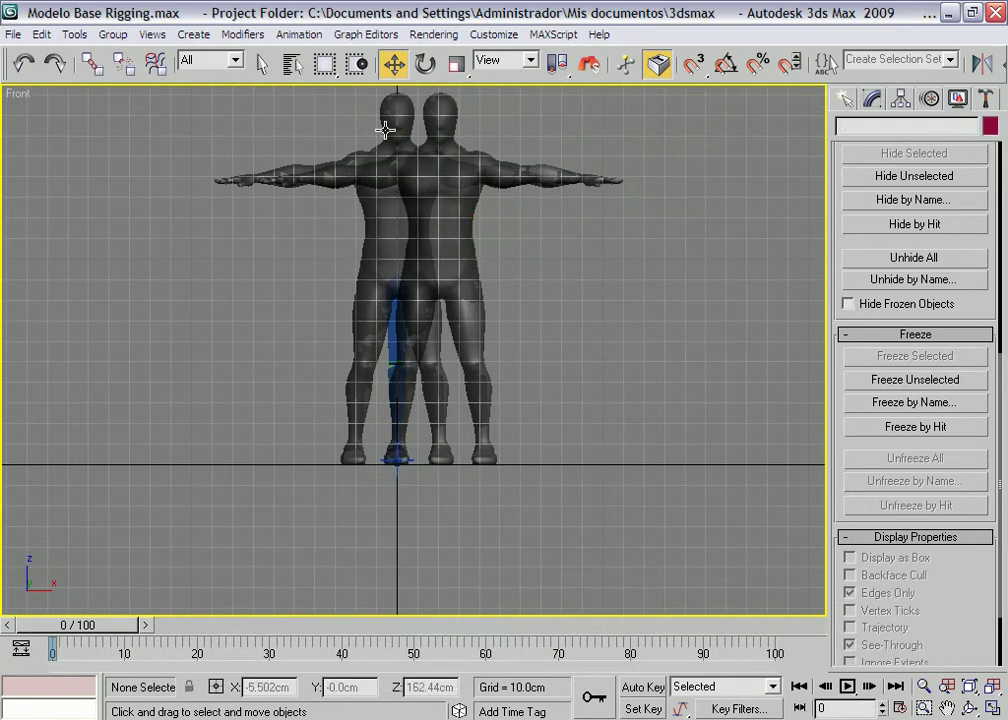
{"action": "left_click", "coordinate": [390, 128]}
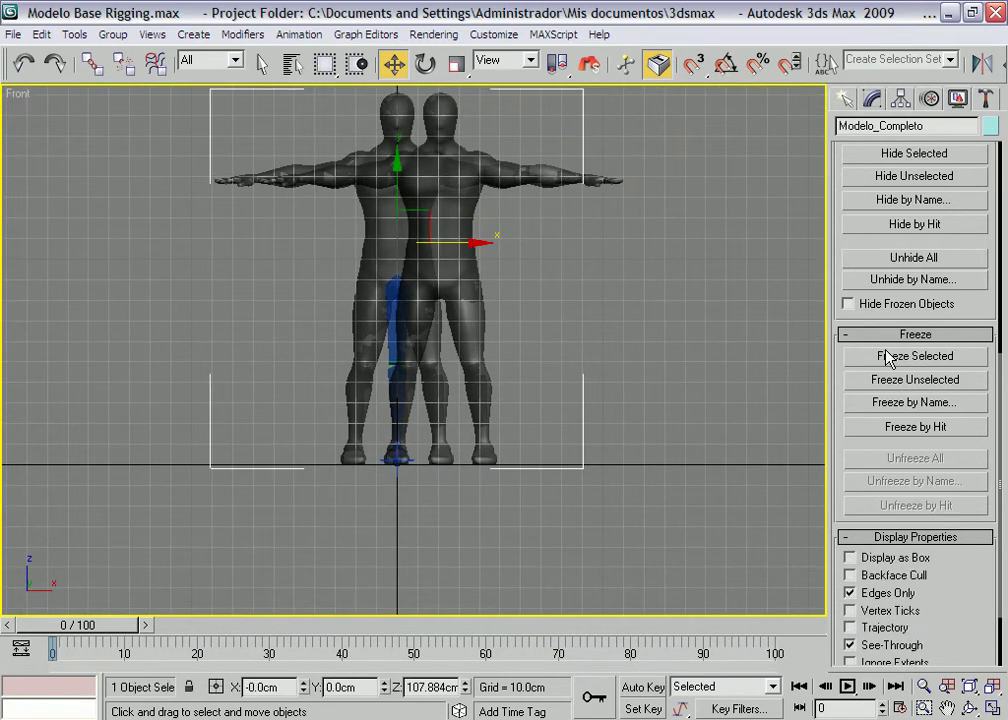
{"action": "scroll", "coordinate": [875, 300], "scroll_direction": "up", "scroll_amount": 3}
{"action": "scroll", "coordinate": [876, 290], "scroll_direction": "up", "scroll_amount": 1}
{"action": "left_click", "coordinate": [875, 267]}
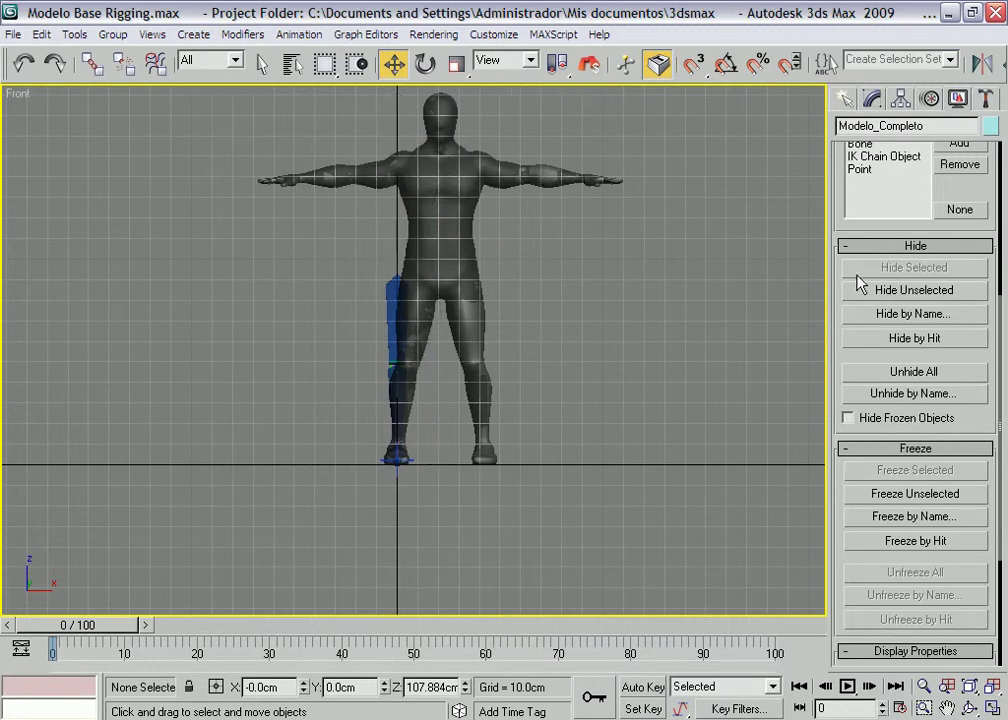
{"action": "scroll", "coordinate": [434, 461], "scroll_direction": "up", "scroll_amount": 4}
{"action": "scroll", "coordinate": [409, 310], "scroll_direction": "up", "scroll_amount": 4}
{"action": "scroll", "coordinate": [394, 427], "scroll_direction": "up", "scroll_amount": 4}
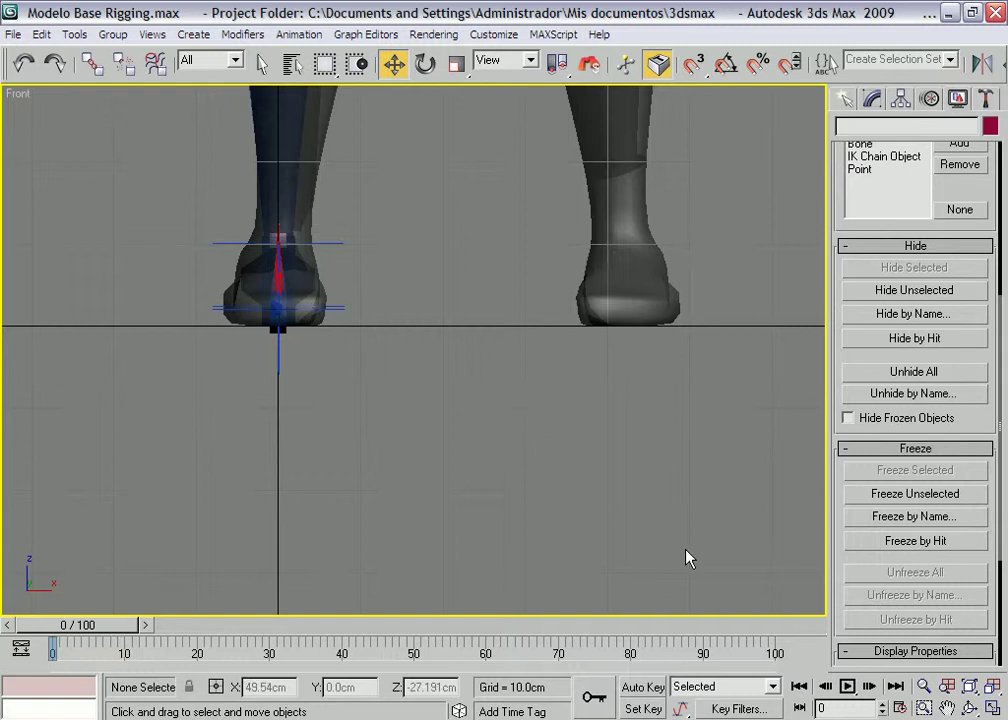
Show the foot in a zoomed wireframe Left view and open D_PIE's Bone Parameters in Modify.
{"action": "key", "text": "l"}
{"action": "scroll", "coordinate": [441, 351], "scroll_direction": "up", "scroll_amount": 1}
{"action": "scroll", "coordinate": [360, 502], "scroll_direction": "up", "scroll_amount": 1}
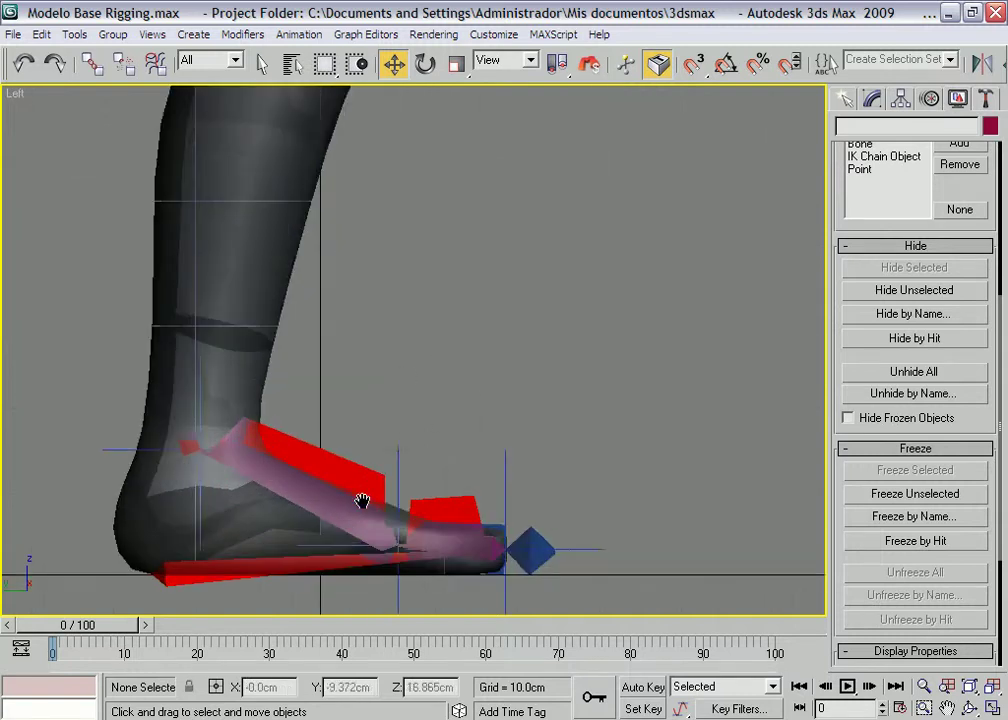
{"action": "scroll", "coordinate": [391, 382], "scroll_direction": "up", "scroll_amount": 1}
{"action": "scroll", "coordinate": [393, 370], "scroll_direction": "up", "scroll_amount": 1}
{"action": "key", "text": "F3"}
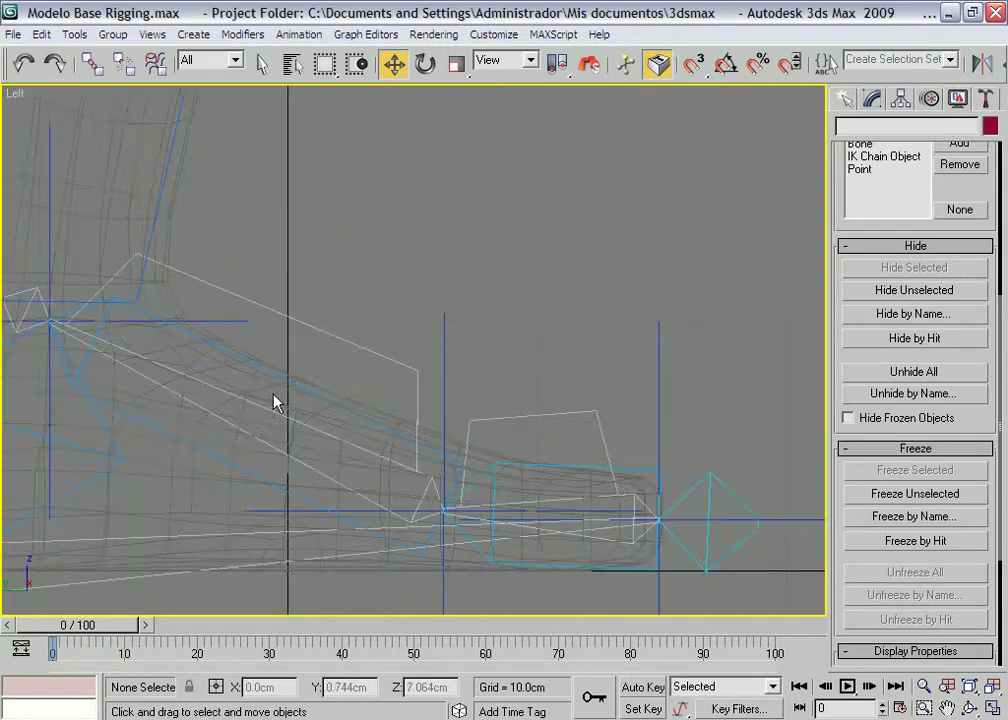
{"action": "middle_click_drag", "start_coordinate": [275, 400], "coordinate": [490, 308]}
{"action": "left_click", "coordinate": [388, 348]}
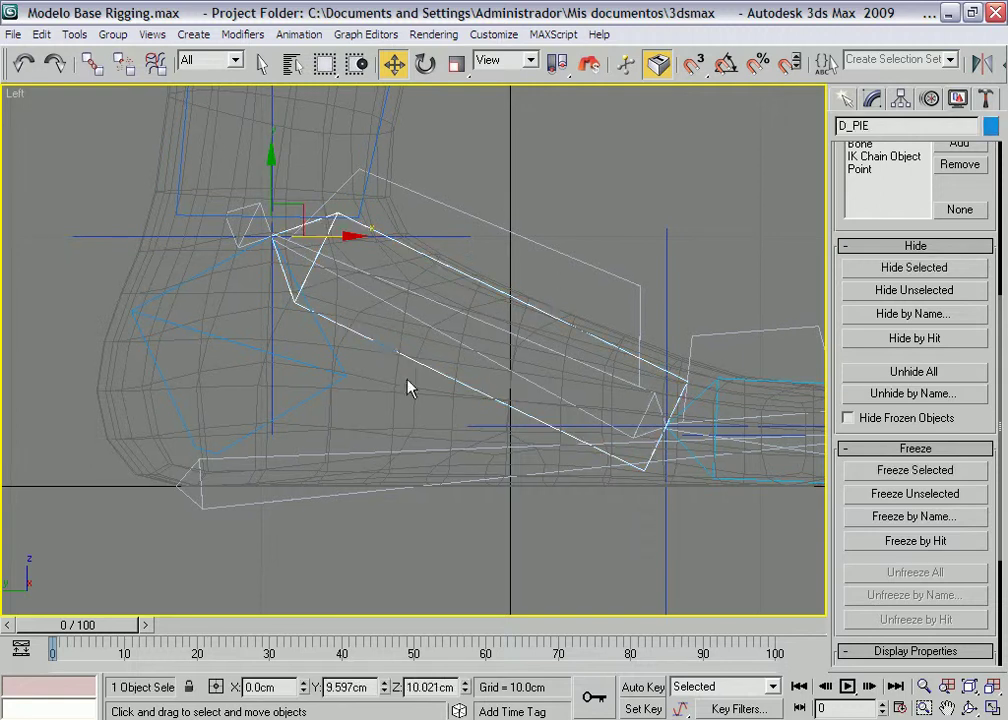
{"action": "scroll", "coordinate": [486, 441], "scroll_direction": "down", "scroll_amount": 2}
{"action": "middle_click_drag", "start_coordinate": [486, 441], "coordinate": [383, 453]}
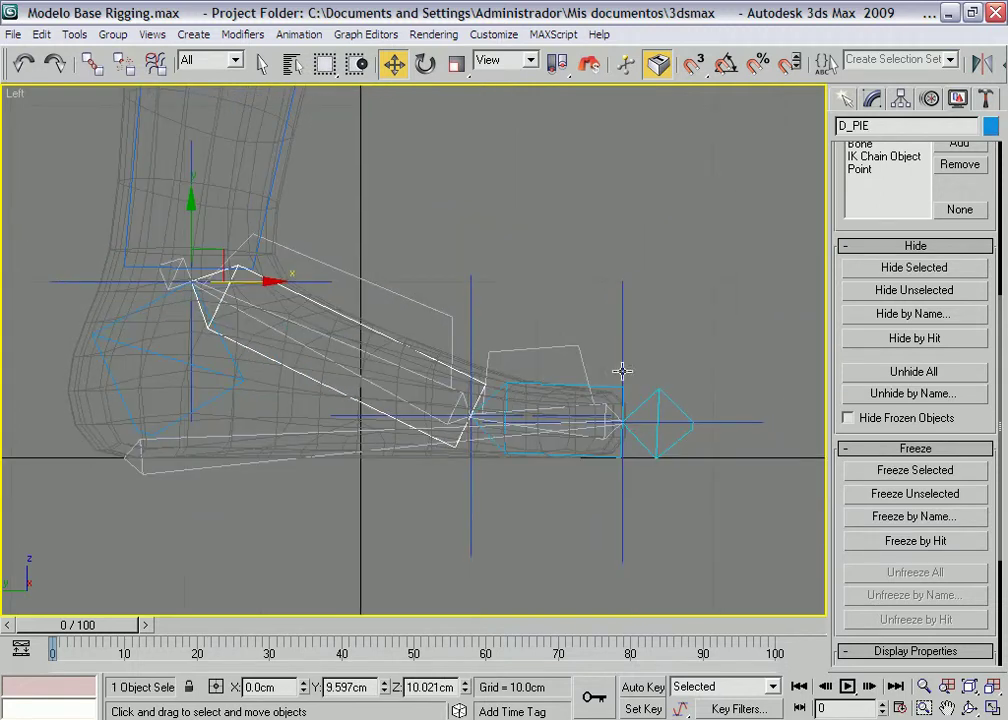
{"action": "left_click", "coordinate": [872, 98]}
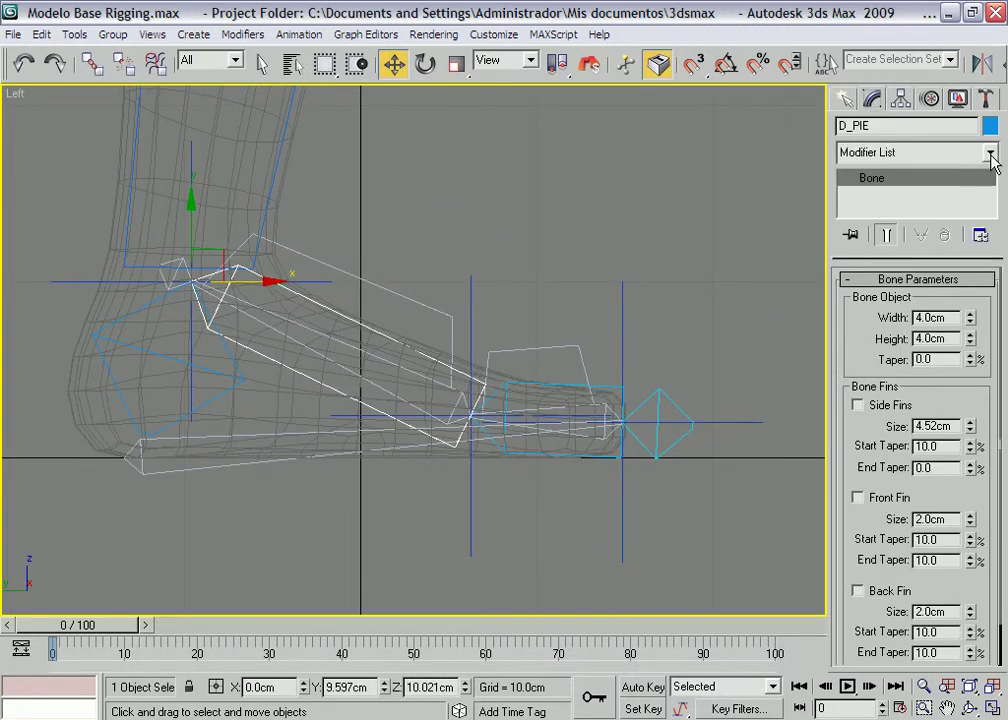
Add Edit Poly to D_PIE and drag its rear lower vertices down to the heel bottom.
{"action": "left_click", "coordinate": [990, 153]}
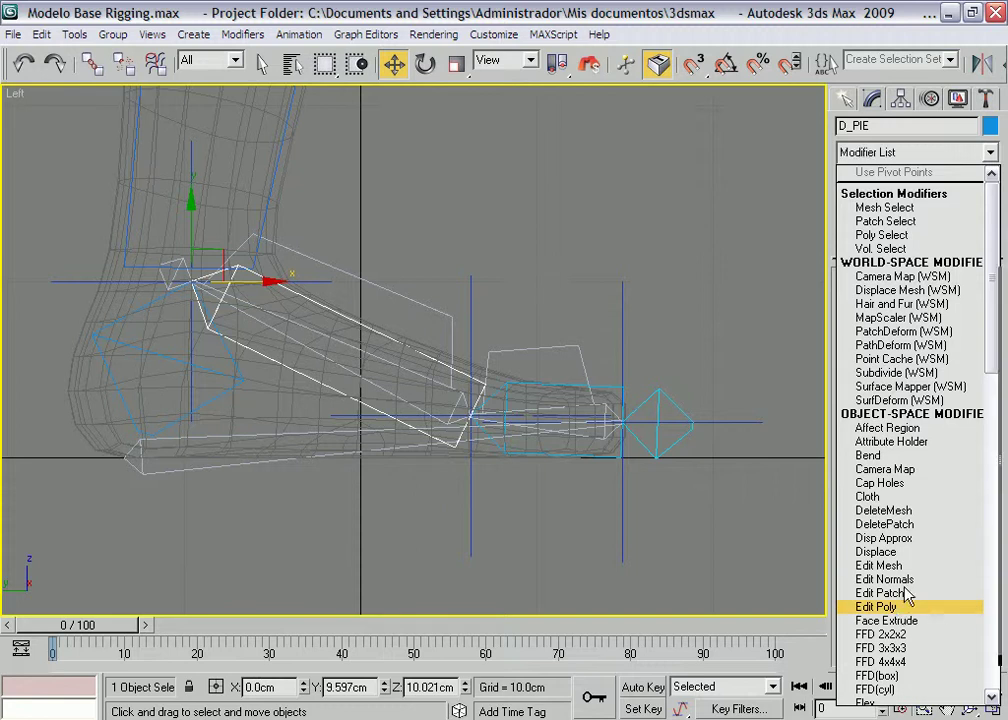
{"action": "left_click", "coordinate": [852, 605]}
{"action": "left_click", "coordinate": [866, 302]}
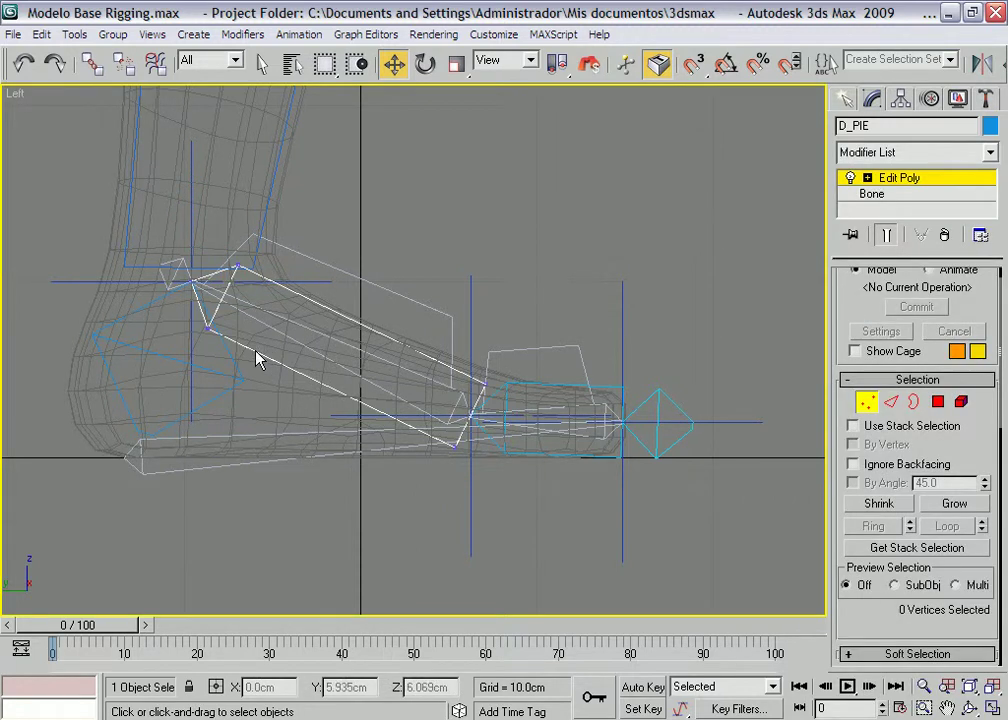
{"action": "left_click", "coordinate": [207, 328]}
{"action": "left_click_drag", "start_coordinate": [233, 297], "coordinate": [236, 426]}
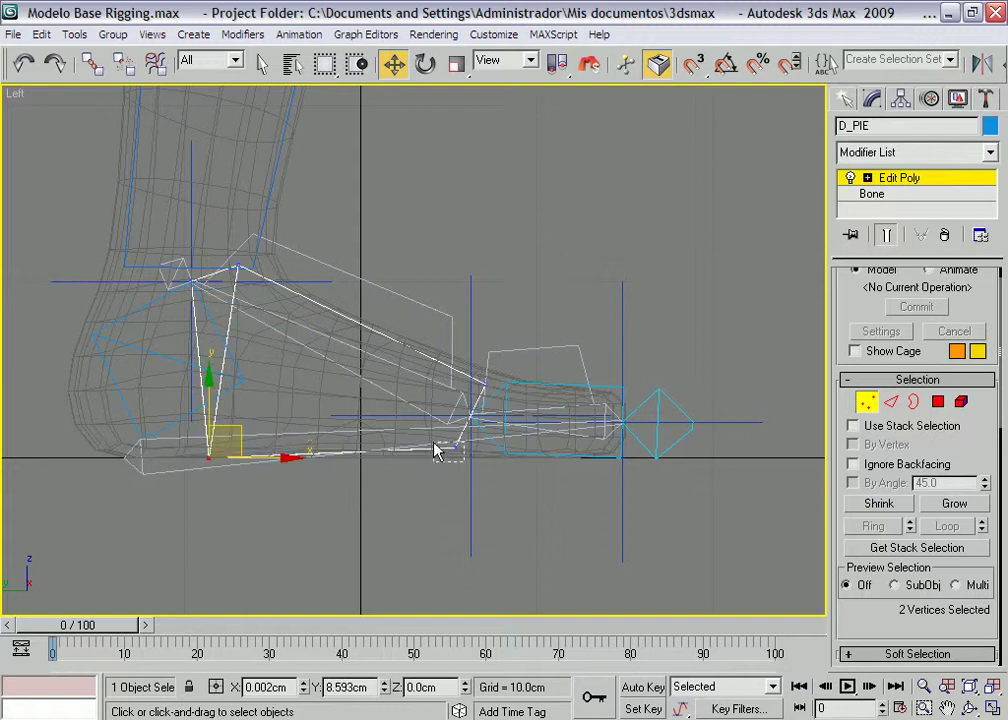
{"action": "mouse_move", "coordinate": [434, 432]}
{"action": "left_mouse_down"}
{"action": "mouse_move", "coordinate": [476, 460]}
{"action": "mouse_move", "coordinate": [530, 458]}
{"action": "left_mouse_up"}
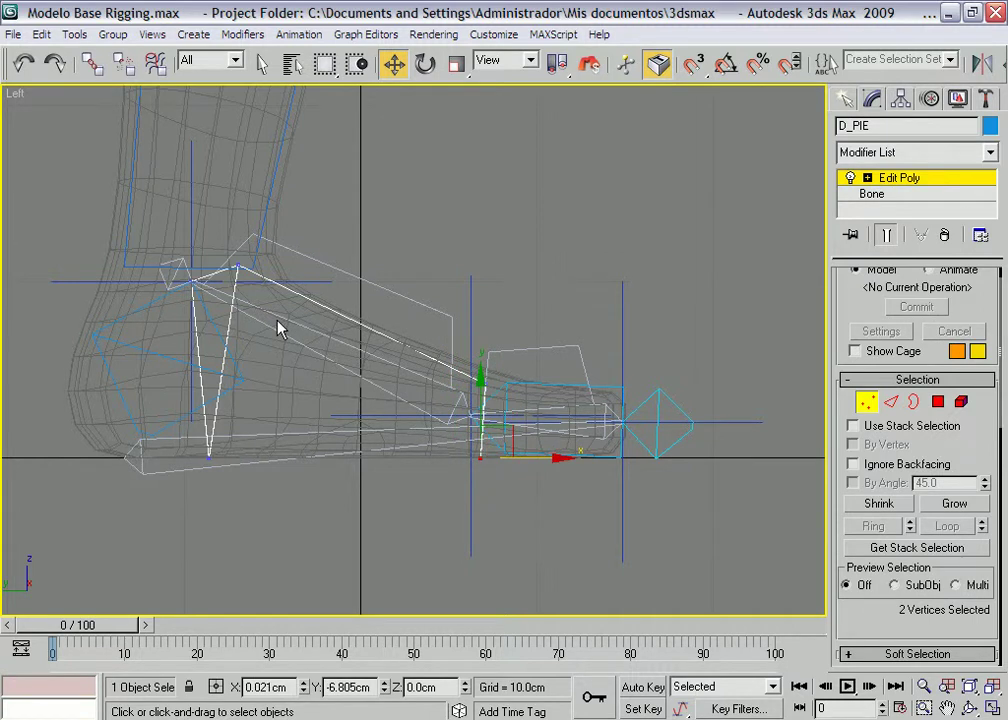
{"action": "left_click", "coordinate": [492, 325]}
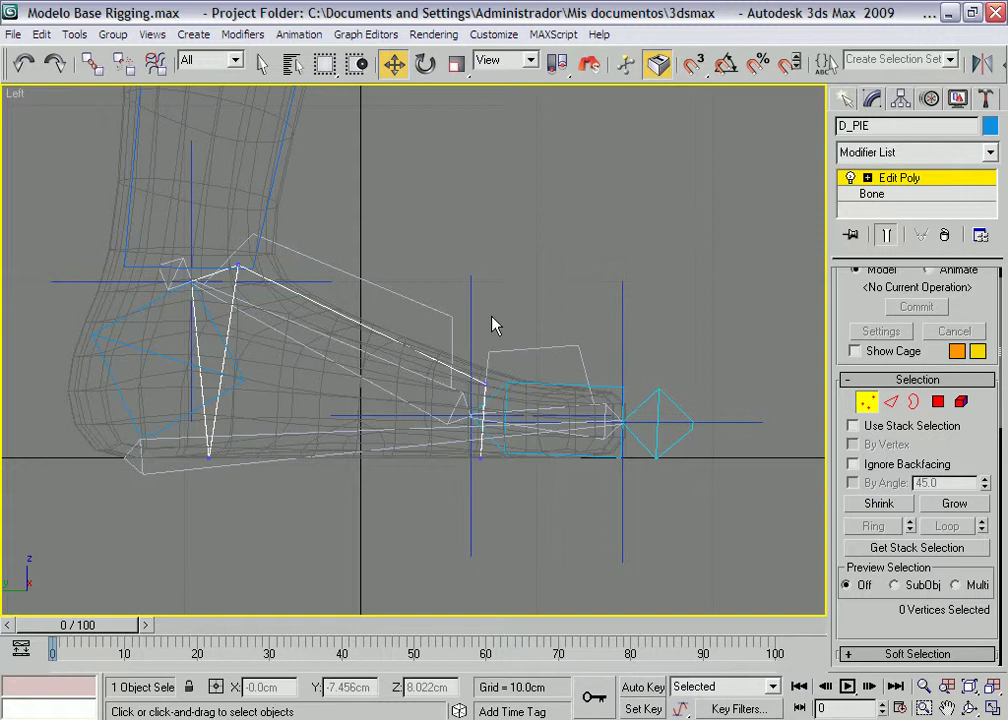
{"action": "left_click", "coordinate": [866, 402]}
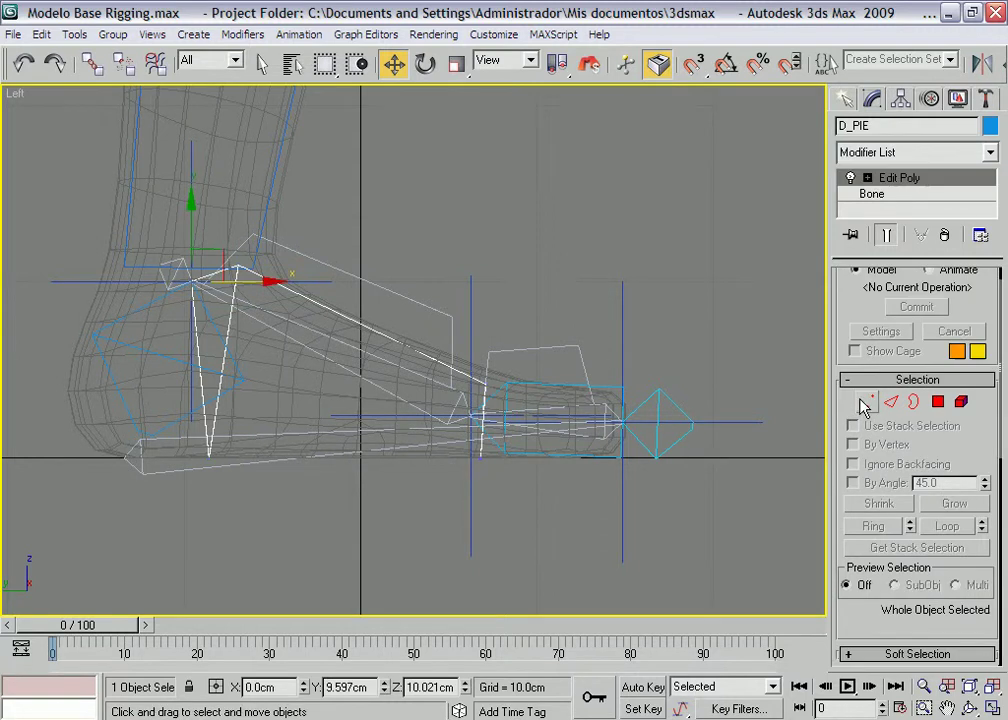
{"action": "left_click", "coordinate": [688, 380]}
In a wireframe Front view, reselect D_PIE and return to vertex editing.
{"action": "key", "text": "f"}
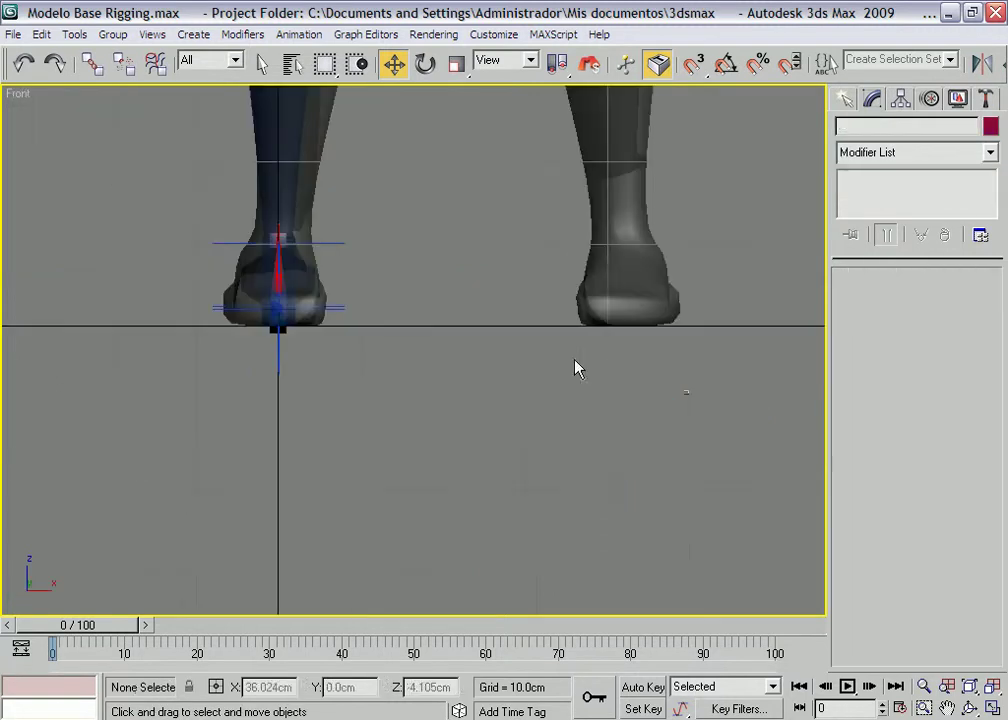
{"action": "scroll", "coordinate": [430, 412], "scroll_direction": "up", "scroll_amount": 1}
{"action": "scroll", "coordinate": [499, 424], "scroll_direction": "up", "scroll_amount": 3}
{"action": "middle_click_drag", "start_coordinate": [499, 424], "coordinate": [571, 438]}
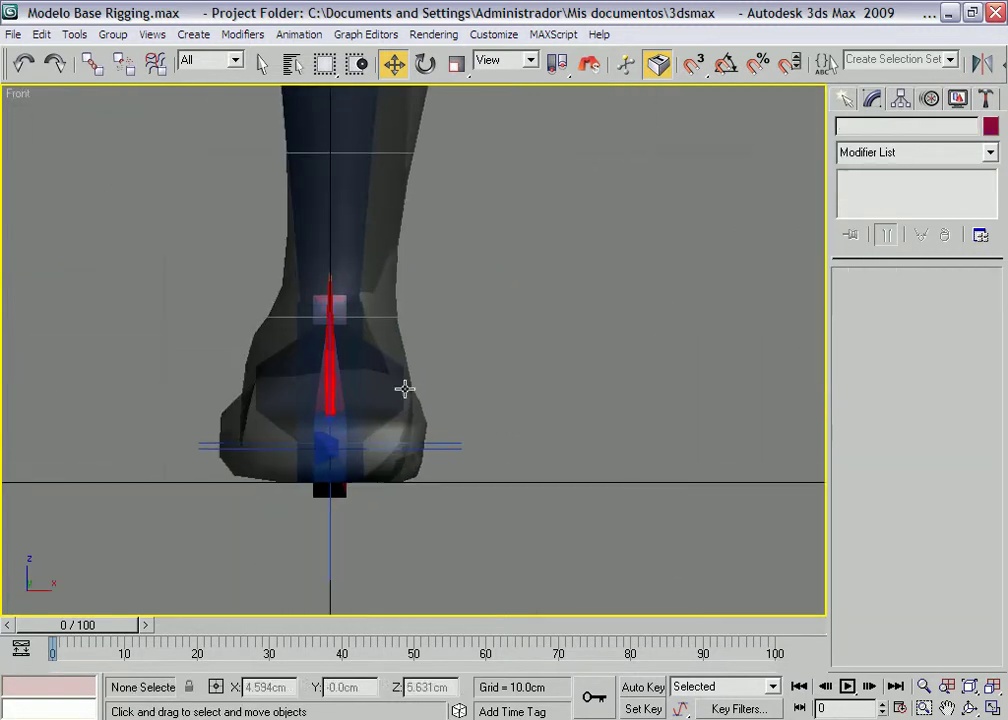
{"action": "key", "text": "F3"}
{"action": "scroll", "coordinate": [480, 387], "scroll_direction": "up", "scroll_amount": 3}
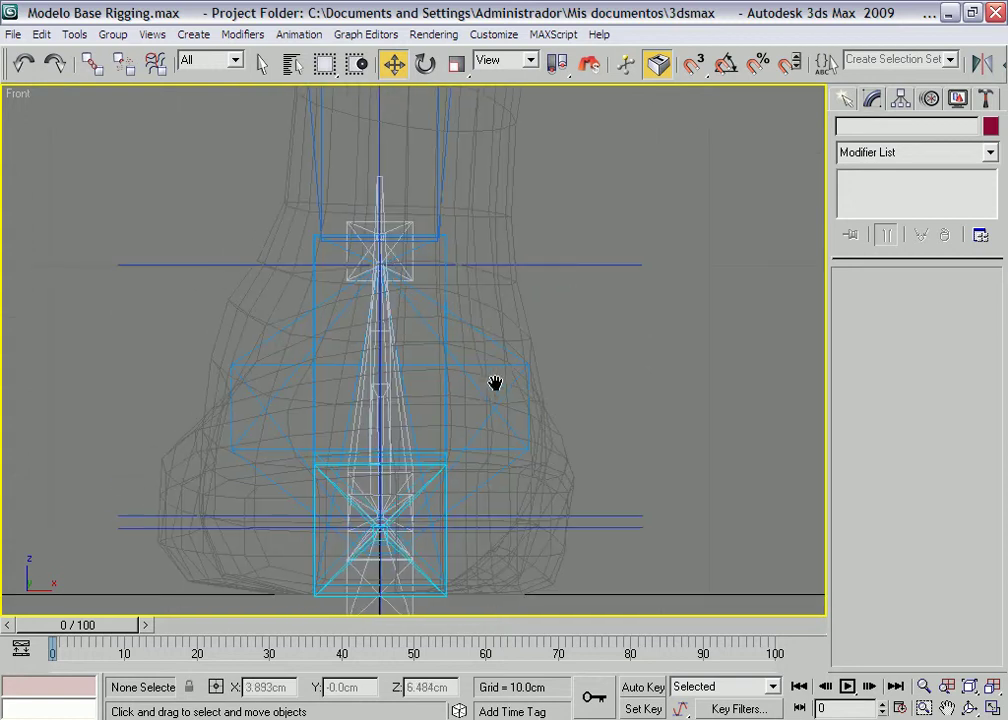
{"action": "left_click", "coordinate": [456, 272]}
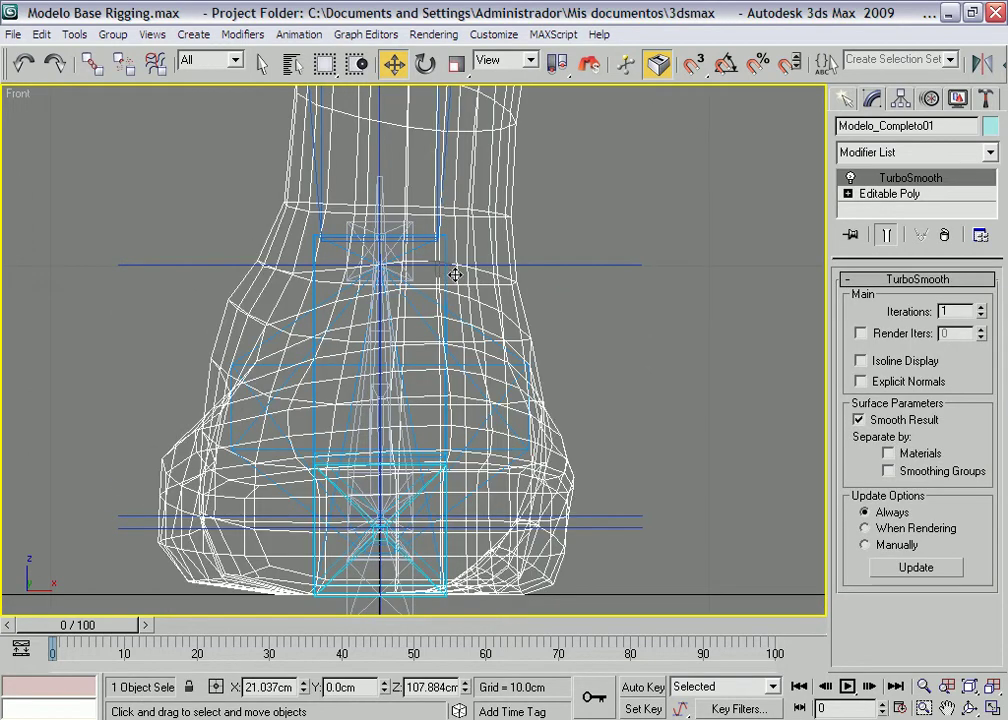
{"action": "left_click", "coordinate": [442, 244]}
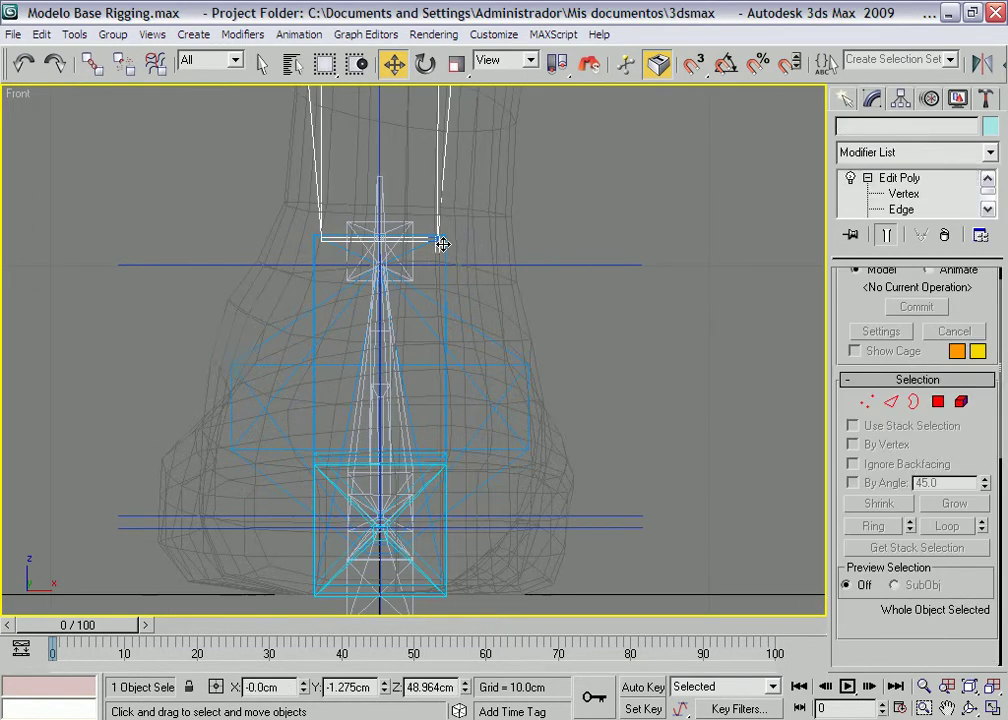
{"action": "left_click", "coordinate": [445, 250]}
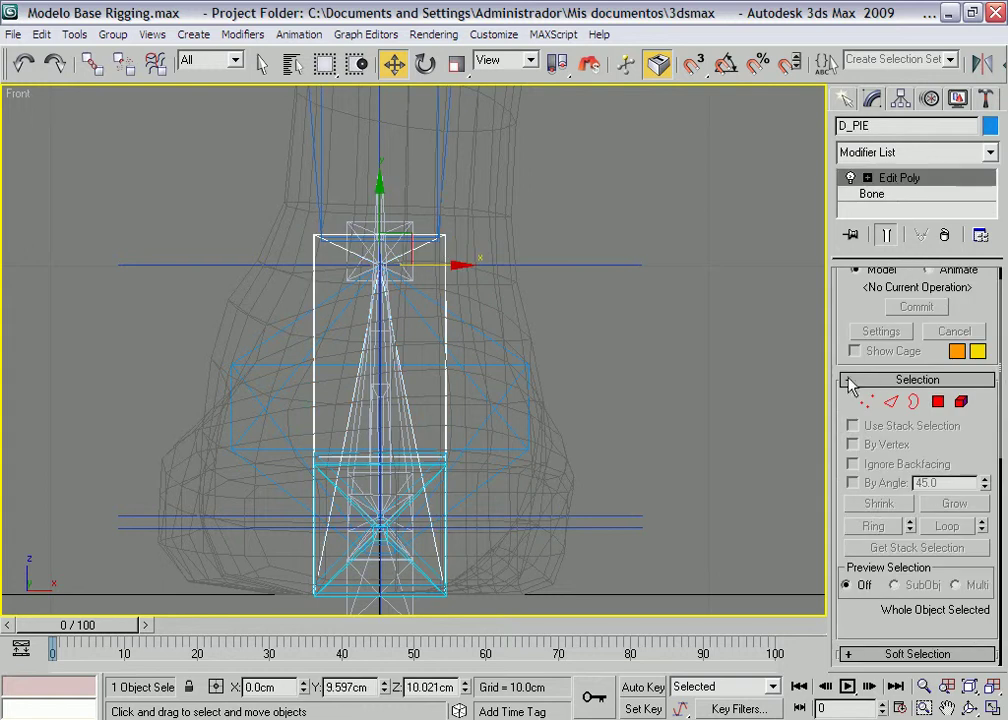
{"action": "left_click", "coordinate": [866, 401]}
{"action": "middle_click_drag", "start_coordinate": [603, 475], "coordinate": [590, 373]}
Move D_PIE's bottom-left and bottom-right corner vertices outward.
{"action": "left_click_drag", "start_coordinate": [500, 540], "coordinate": [420, 480]}
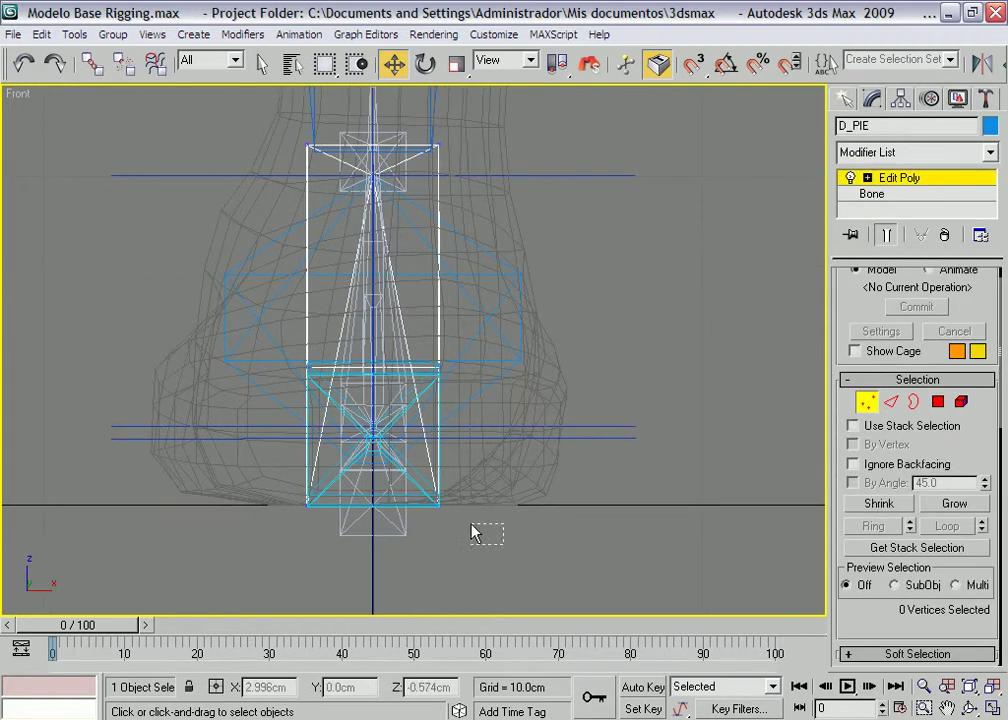
{"action": "mouse_move", "coordinate": [502, 508]}
{"action": "left_mouse_down"}
{"action": "mouse_move", "coordinate": [602, 510]}
{"action": "mouse_move", "coordinate": [596, 522]}
{"action": "mouse_move", "coordinate": [581, 507]}
{"action": "left_mouse_up"}
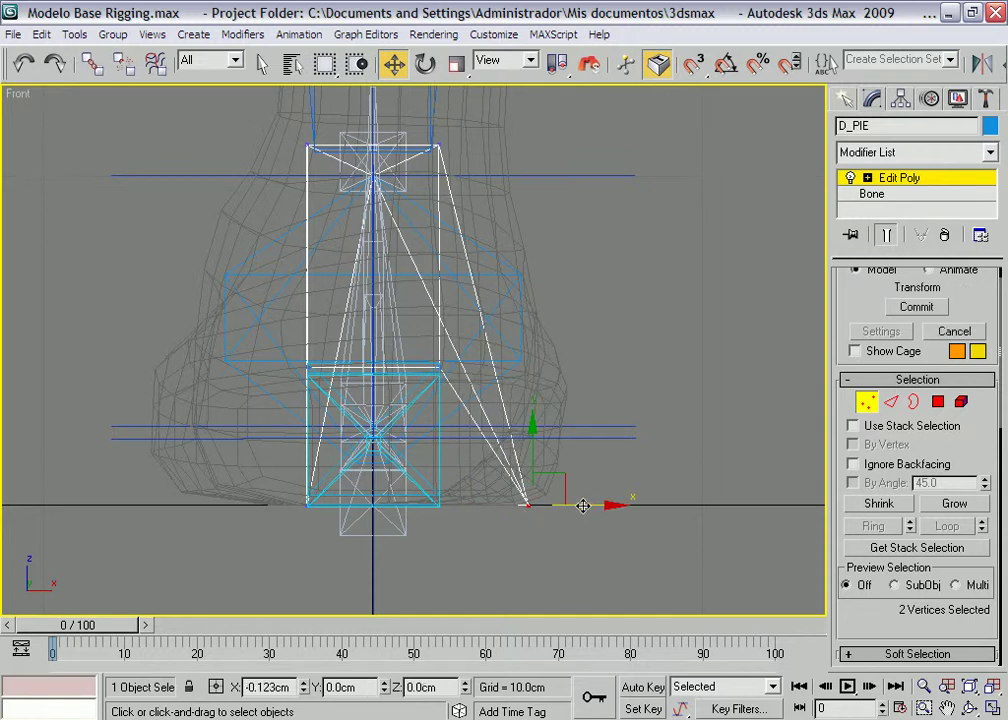
{"action": "mouse_move", "coordinate": [312, 512]}
{"action": "left_mouse_down"}
{"action": "mouse_move", "coordinate": [360, 520]}
{"action": "mouse_move", "coordinate": [281, 501]}
{"action": "left_mouse_up"}
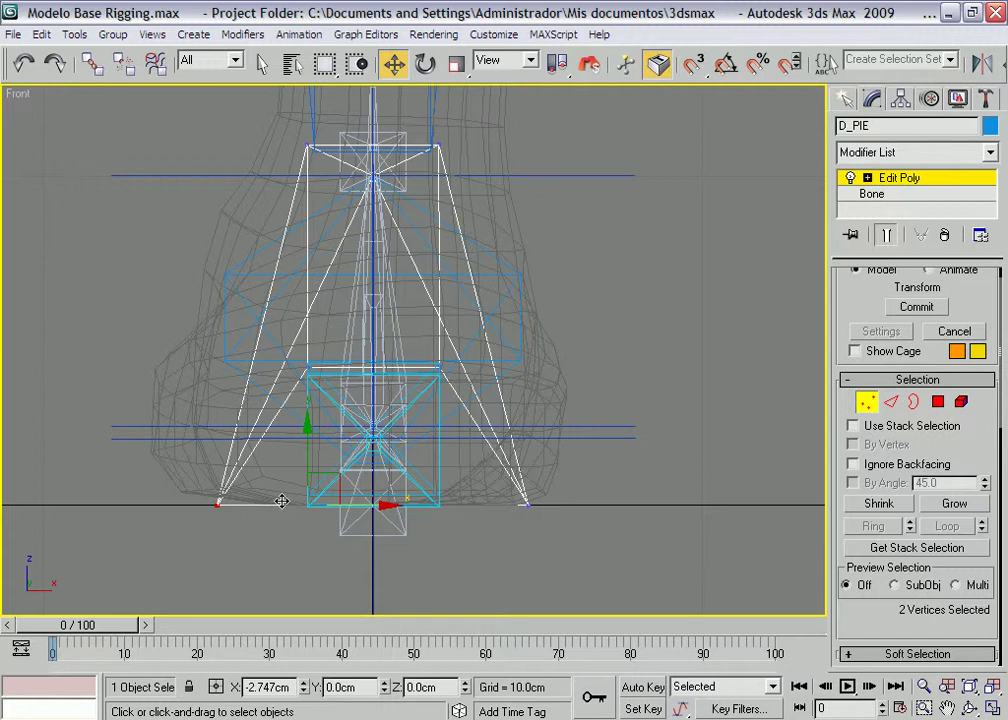
{"action": "left_click_drag", "start_coordinate": [281, 501], "coordinate": [281, 503]}
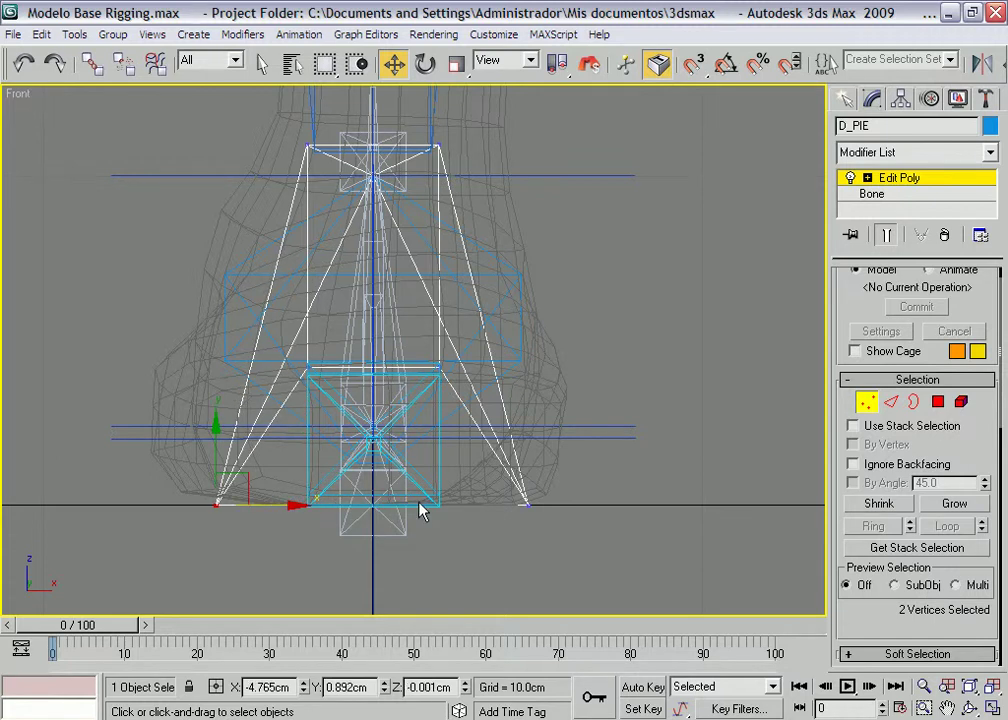
{"action": "left_click_drag", "start_coordinate": [420, 510], "coordinate": [420, 510]}
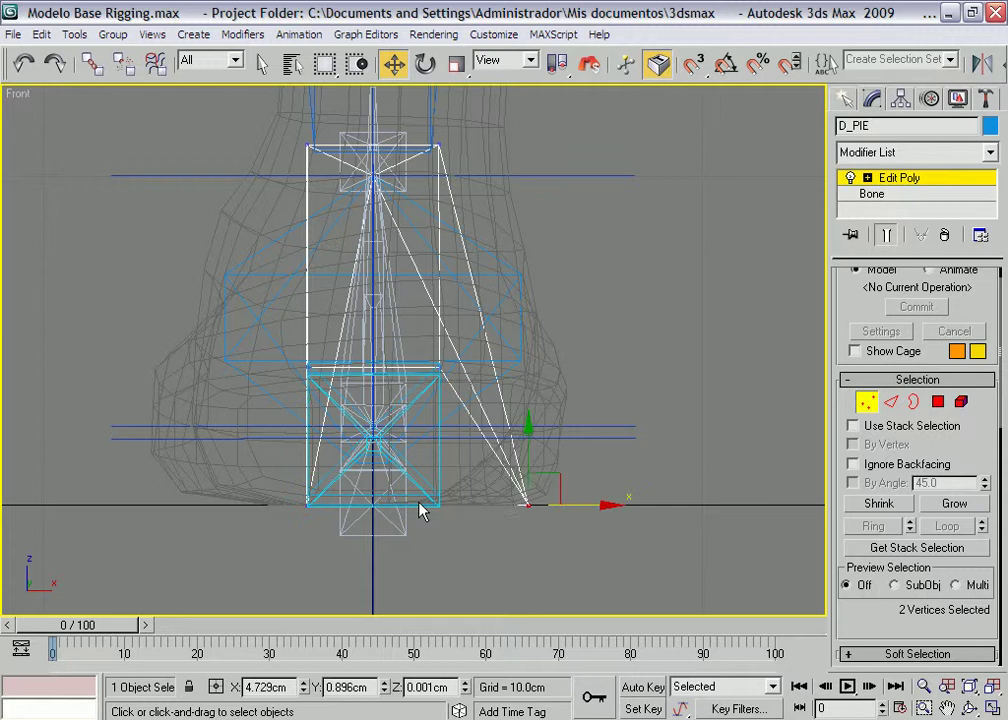
{"action": "left_click_drag", "start_coordinate": [560, 505], "coordinate": [467, 505]}
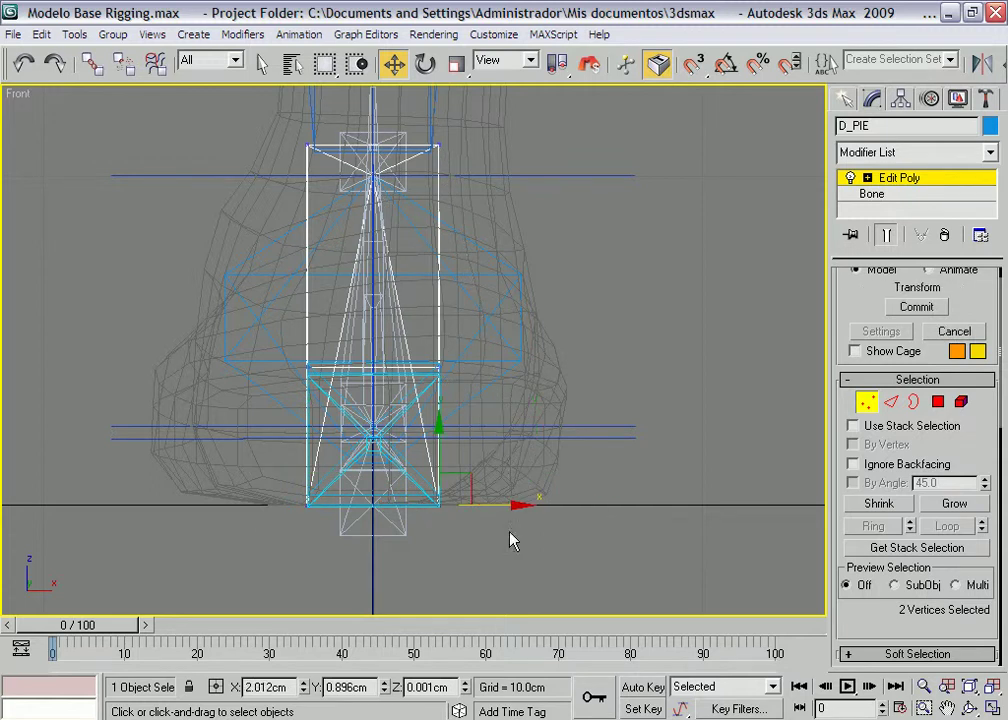
Uniformly scale all four bottom corner vertices to spread the bone's base across the foot.
{"action": "left_click_drag", "start_coordinate": [529, 533], "coordinate": [258, 426]}
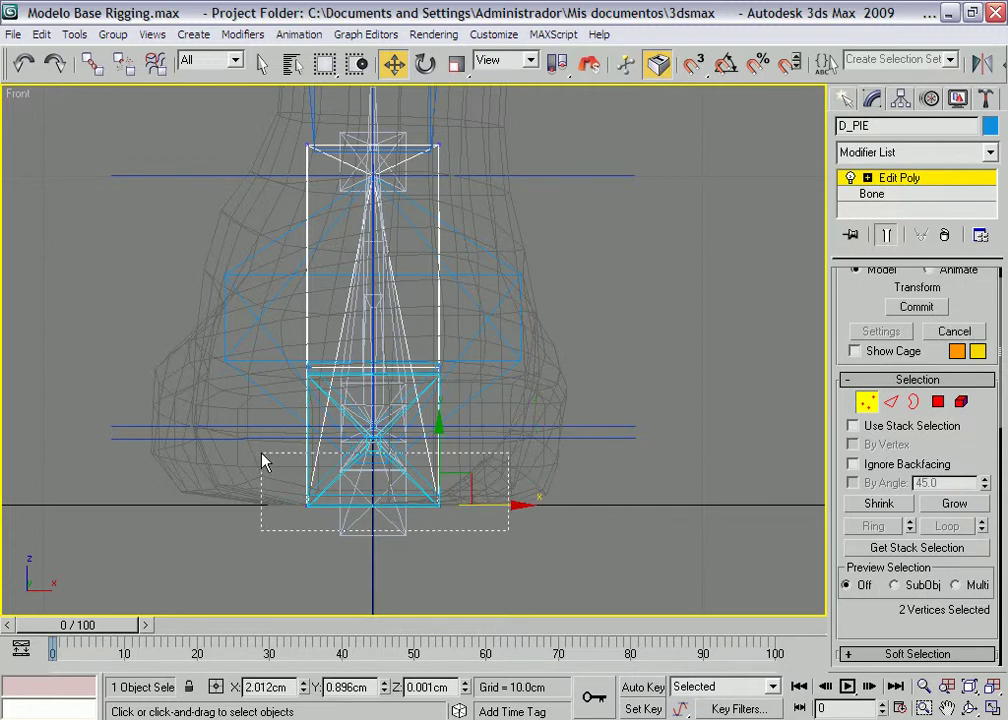
{"action": "left_click", "coordinate": [457, 68]}
{"action": "left_click_drag", "start_coordinate": [468, 509], "coordinate": [580, 509]}
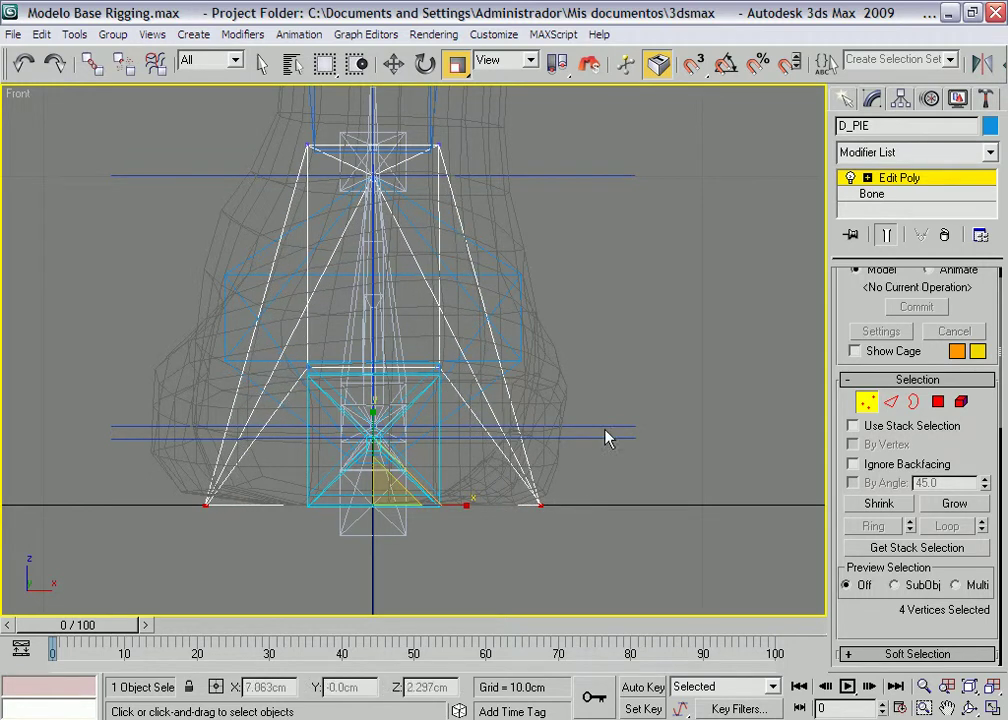
{"action": "left_click", "coordinate": [580, 234]}
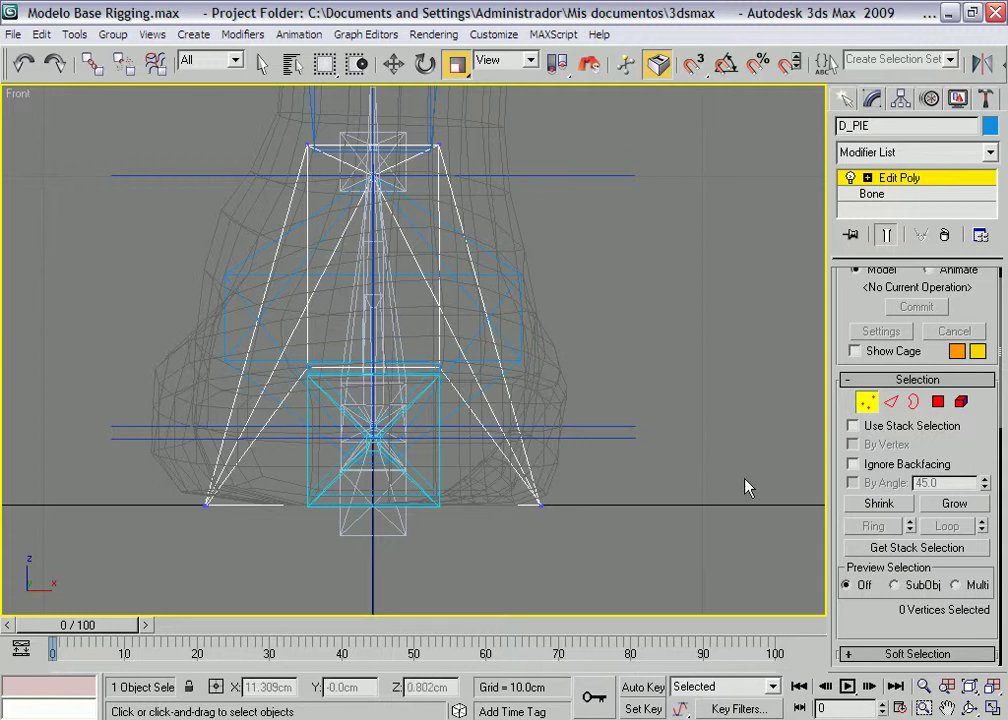
Select D_PIE's two top ankle vertices and scale them wider in the Front view.
{"action": "left_click", "coordinate": [993, 706]}
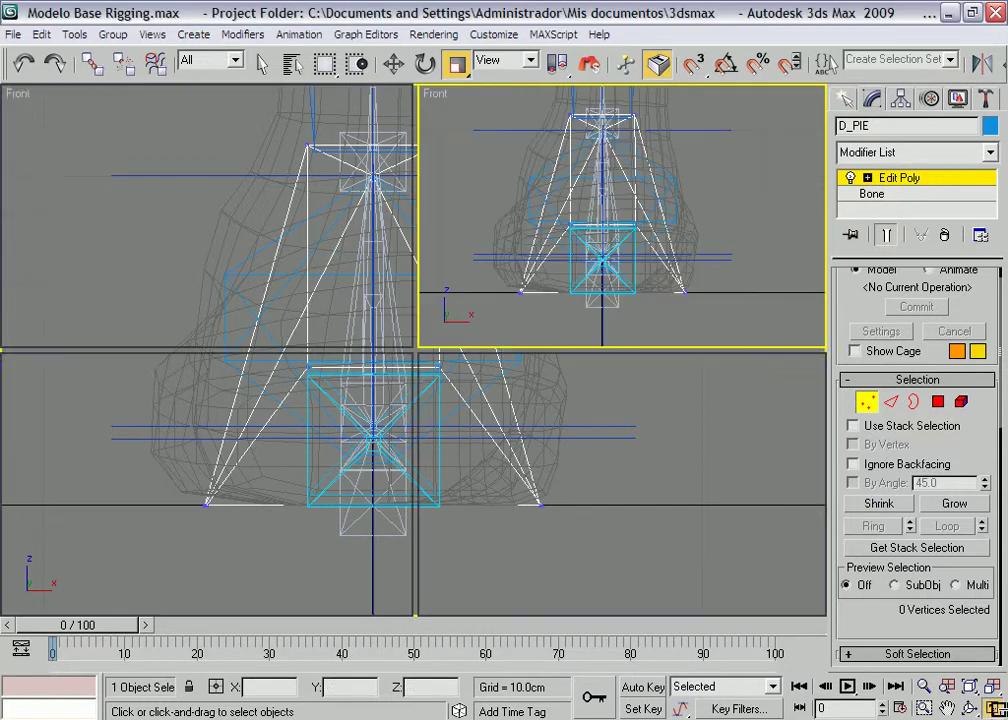
{"action": "middle_click", "coordinate": [182, 448]}
{"action": "scroll", "coordinate": [185, 460], "scroll_direction": "up", "scroll_amount": 3}
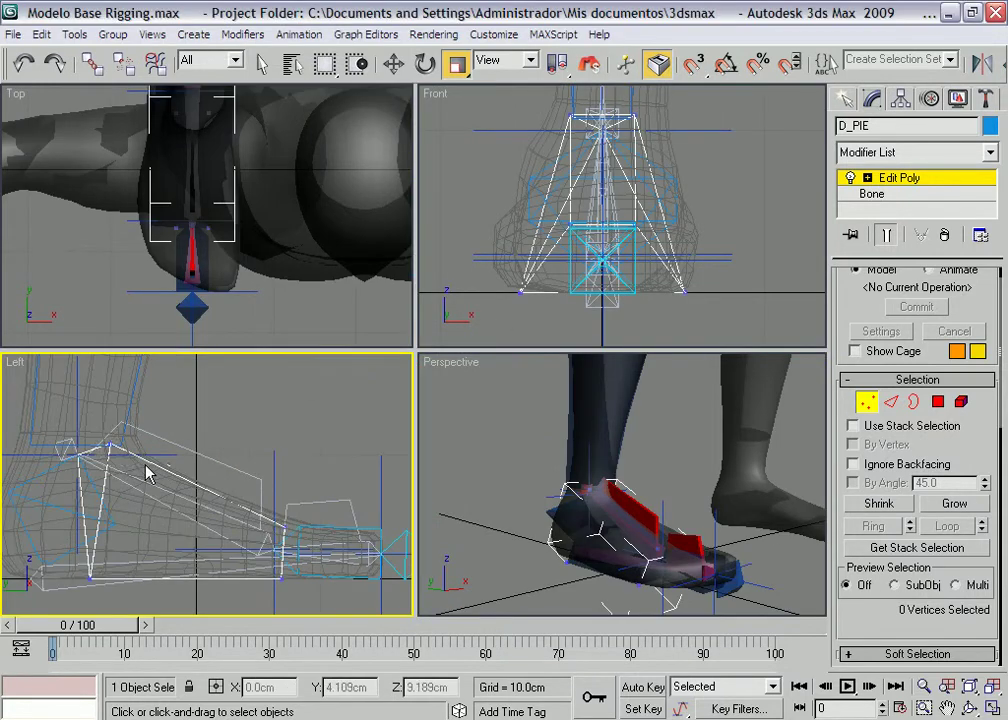
{"action": "left_click_drag", "start_coordinate": [80, 338], "coordinate": [125, 460]}
{"action": "middle_click", "coordinate": [685, 192]}
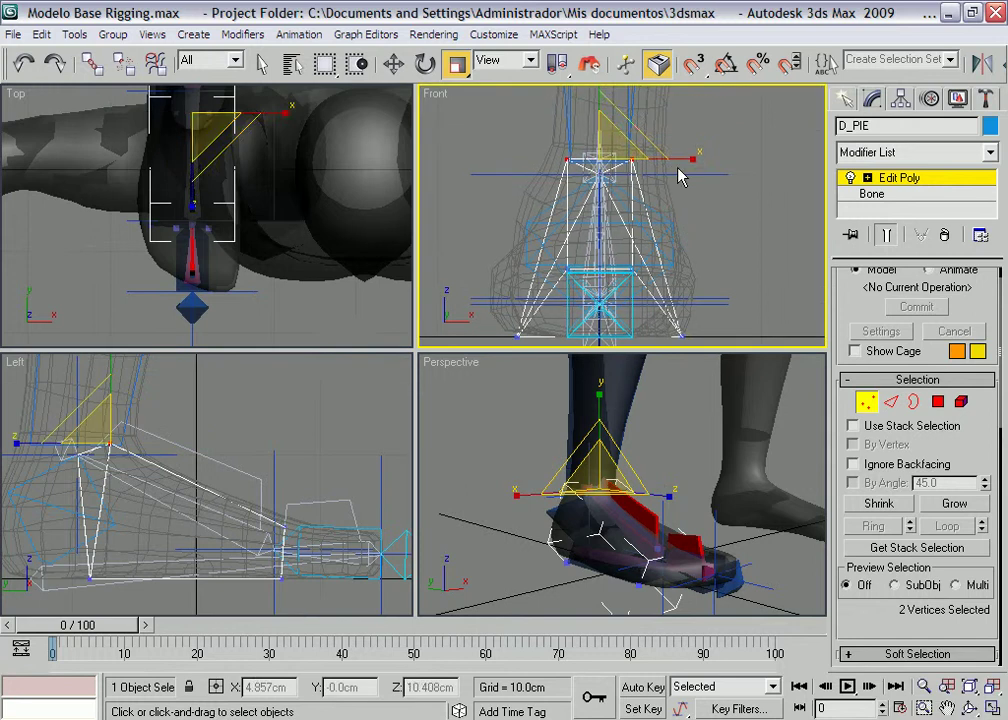
{"action": "middle_click_drag", "start_coordinate": [683, 113], "coordinate": [683, 158]}
{"action": "left_click_drag", "start_coordinate": [686, 160], "coordinate": [736, 160]}
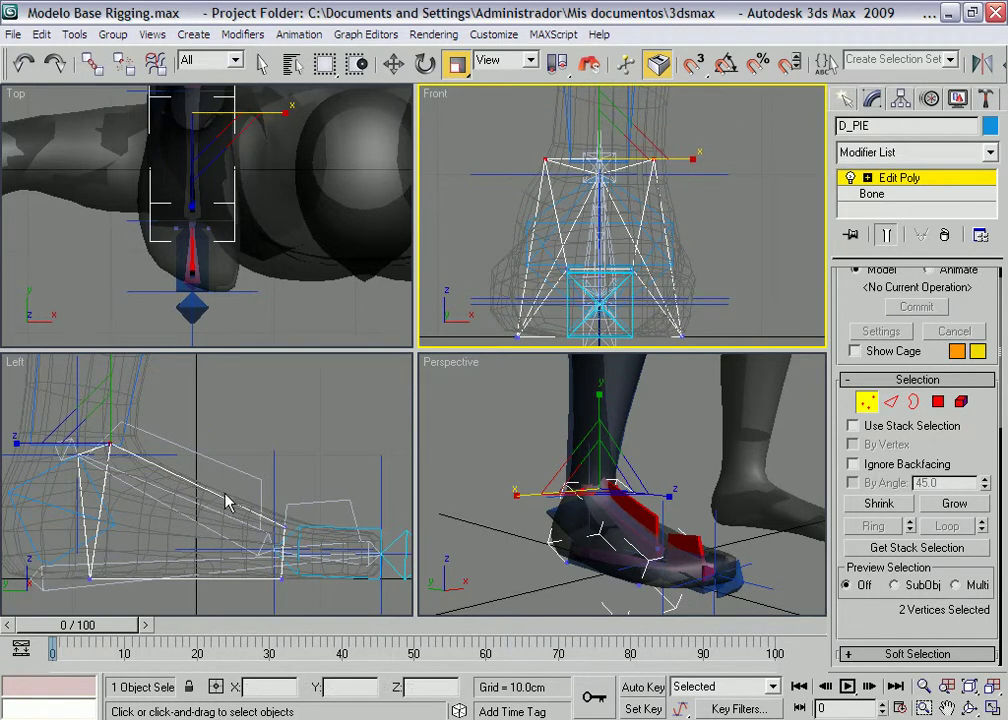
{"action": "left_click_drag", "start_coordinate": [270, 522], "coordinate": [310, 540]}
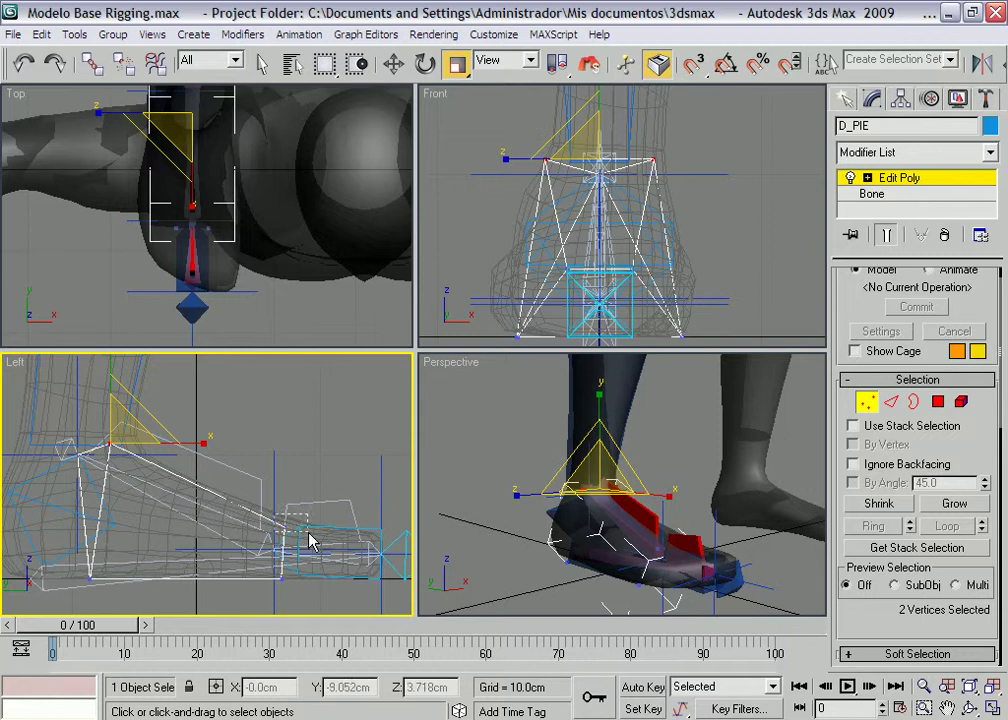
{"action": "right_click", "coordinate": [682, 281]}
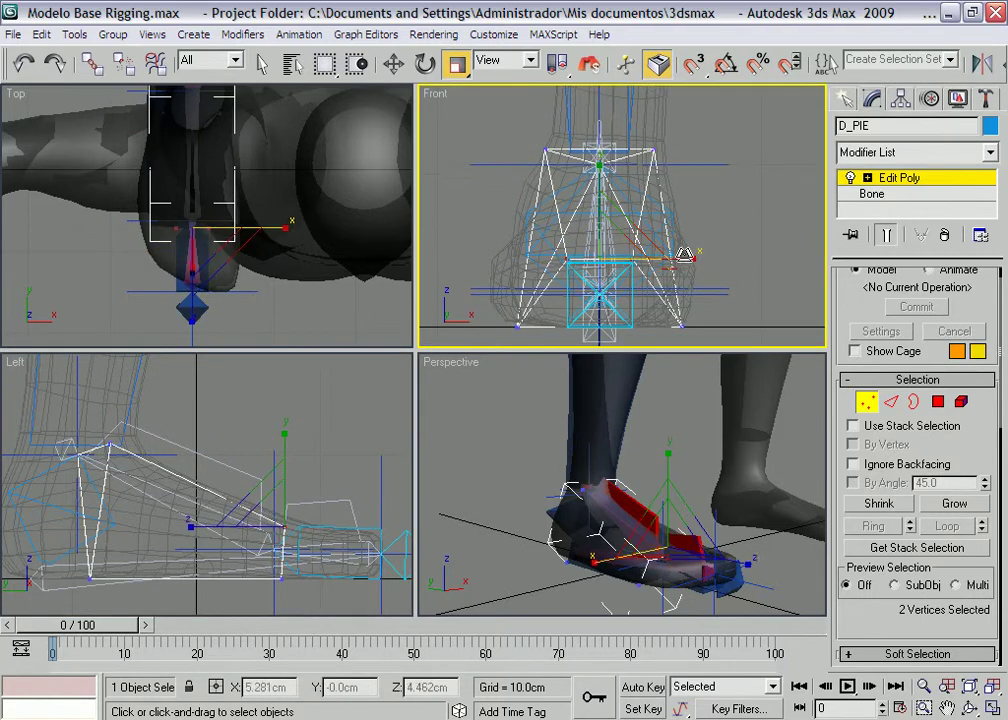
{"action": "left_click_drag", "start_coordinate": [670, 277], "coordinate": [730, 235]}
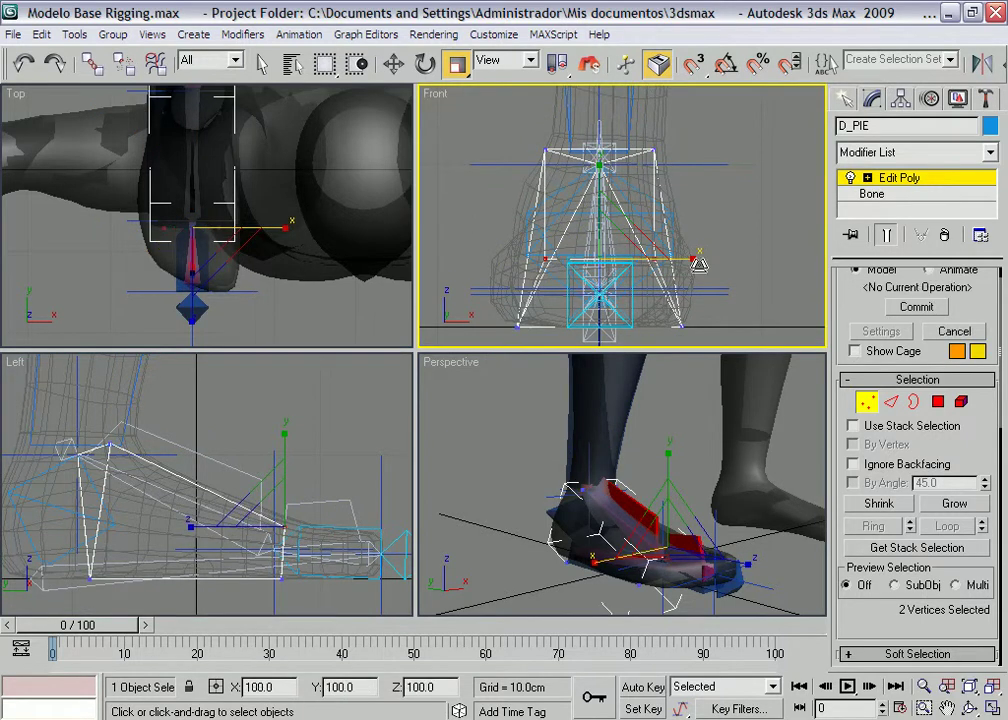
Exit vertex mode, switch to uniform scale, and select the D_DEDOS toe bone in the Left view.
{"action": "left_click", "coordinate": [866, 400]}
{"action": "left_click", "coordinate": [258, 483]}
{"action": "key", "text": "r"}
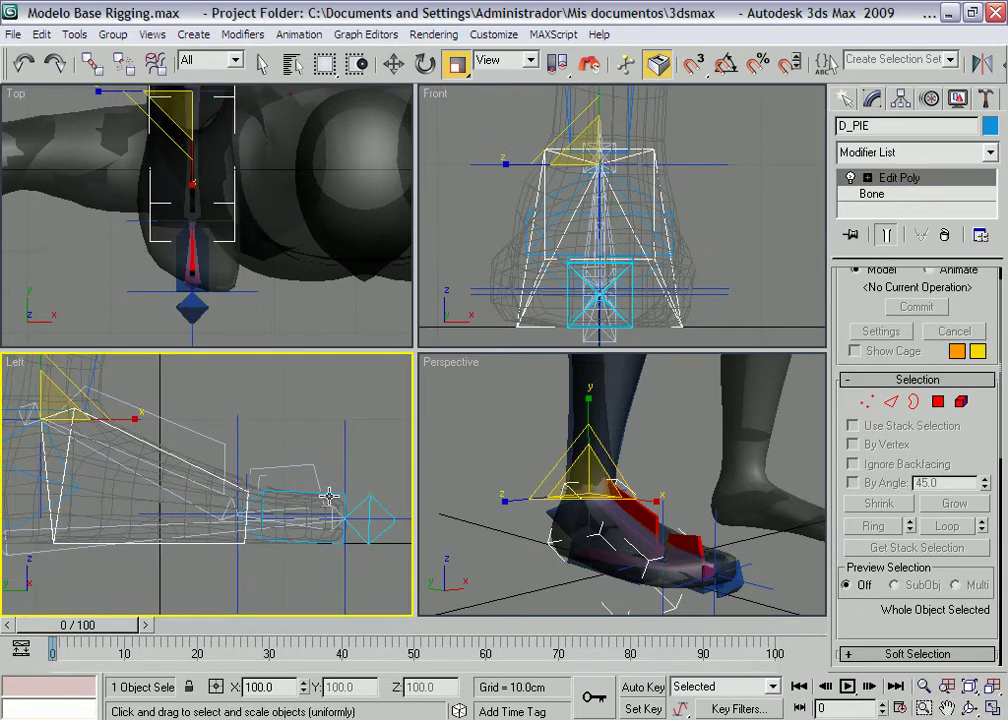
{"action": "left_click", "coordinate": [327, 489]}
{"action": "left_click", "coordinate": [329, 488]}
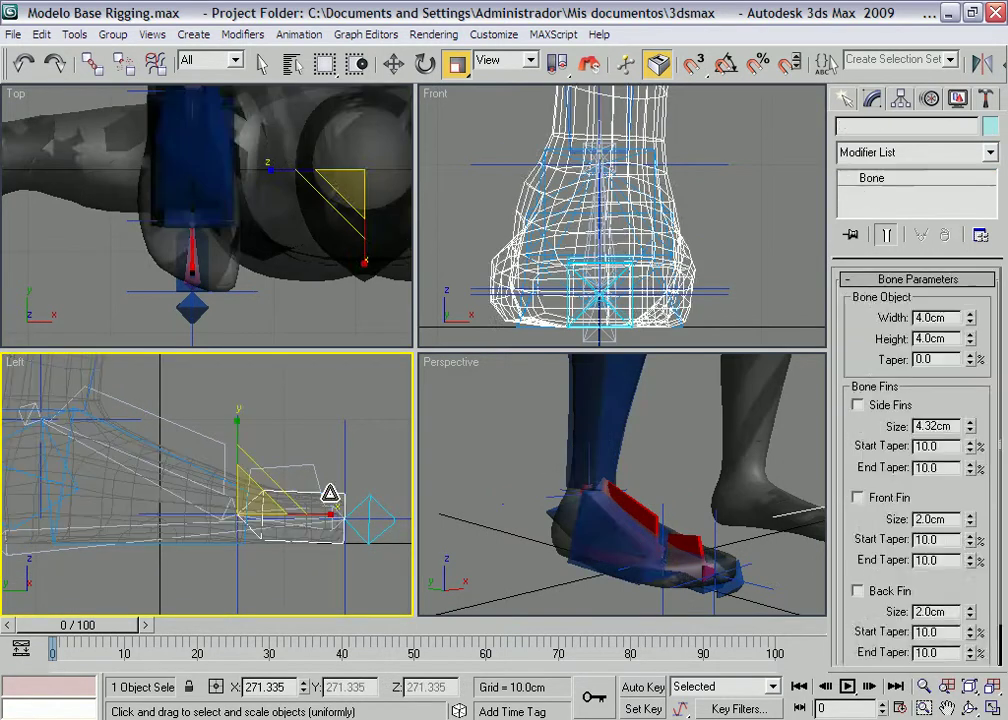
Add Edit Poly to D_DEDOS from the Modifier List and enter Vertex mode.
{"action": "left_click", "coordinate": [990, 153]}
{"action": "left_click_drag", "start_coordinate": [995, 222], "coordinate": [997, 335]}
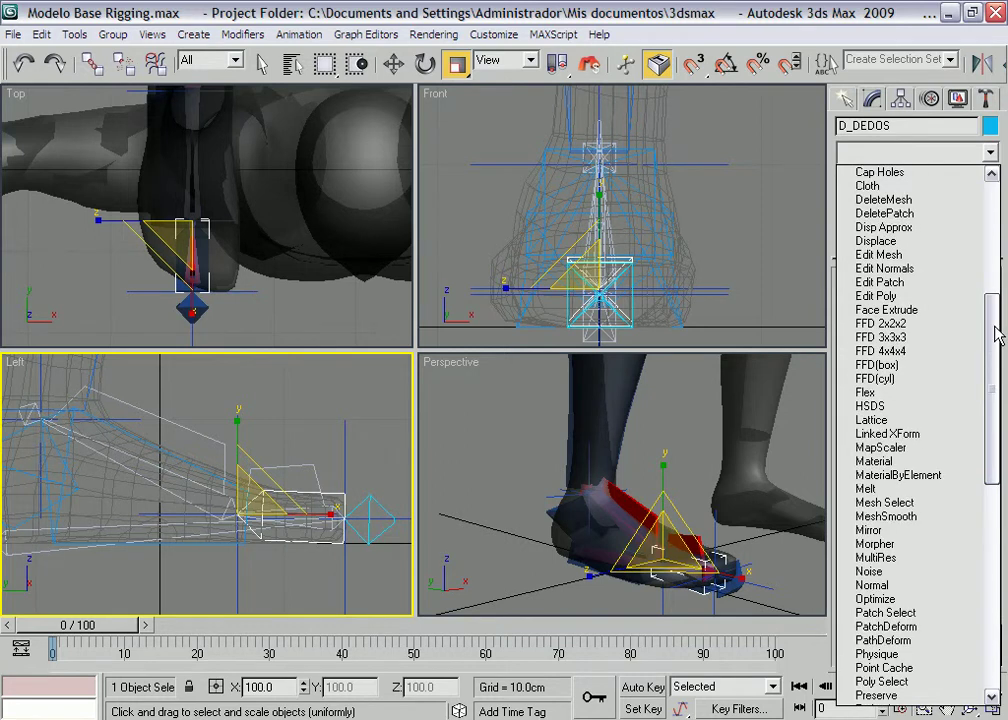
{"action": "scroll", "coordinate": [997, 336], "scroll_direction": "down", "scroll_amount": 1}
{"action": "scroll", "coordinate": [997, 337], "scroll_direction": "up", "scroll_amount": 5}
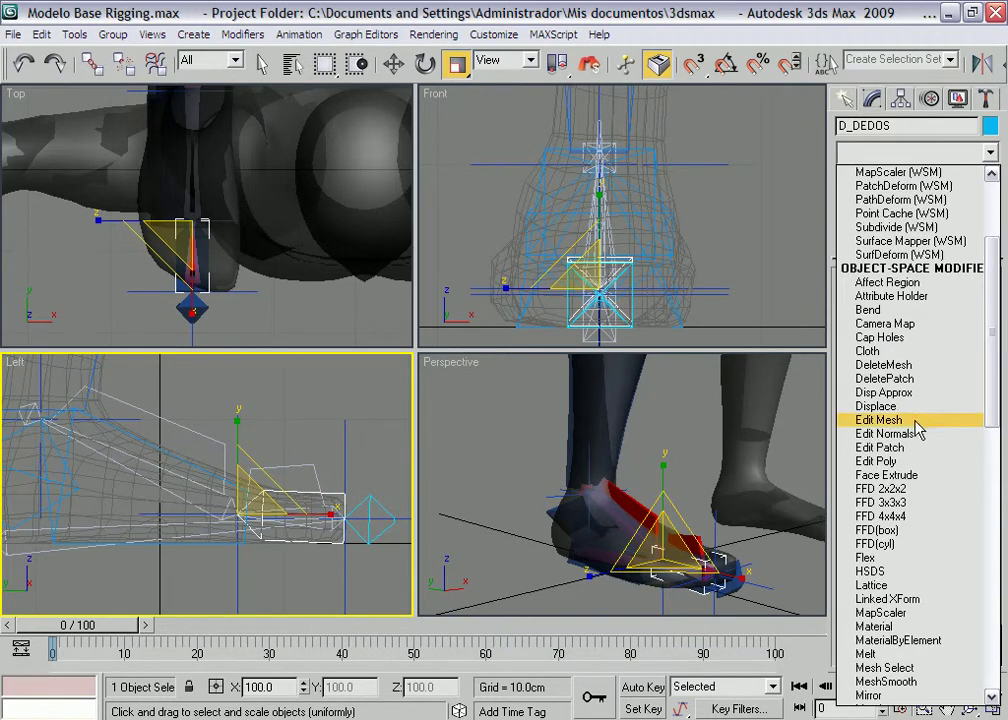
{"action": "left_click", "coordinate": [880, 461]}
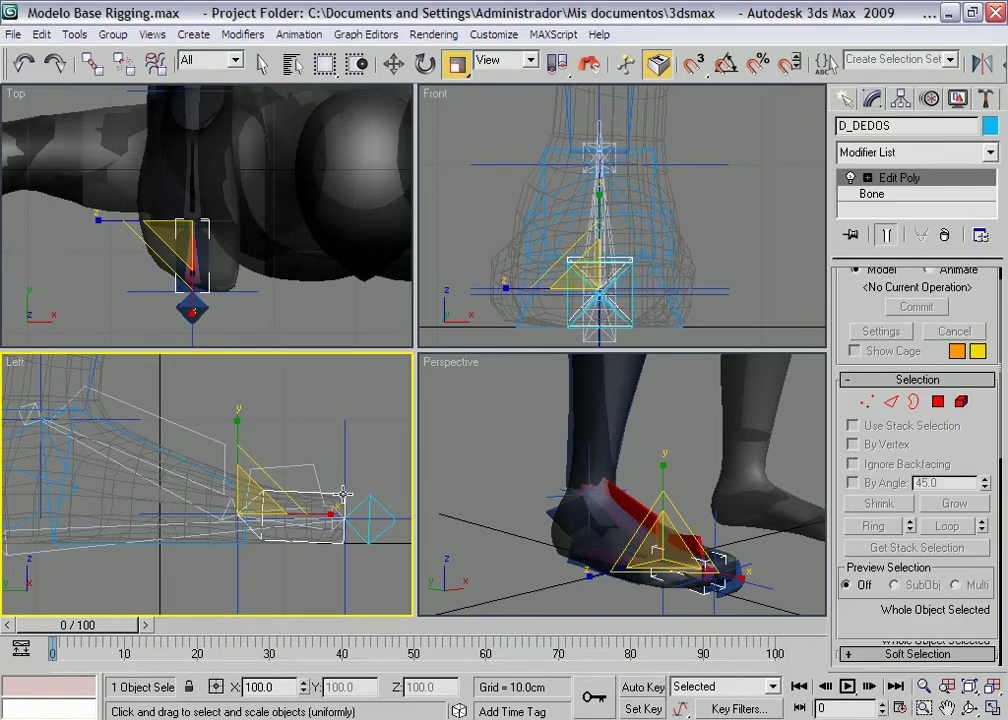
{"action": "left_click", "coordinate": [869, 402]}
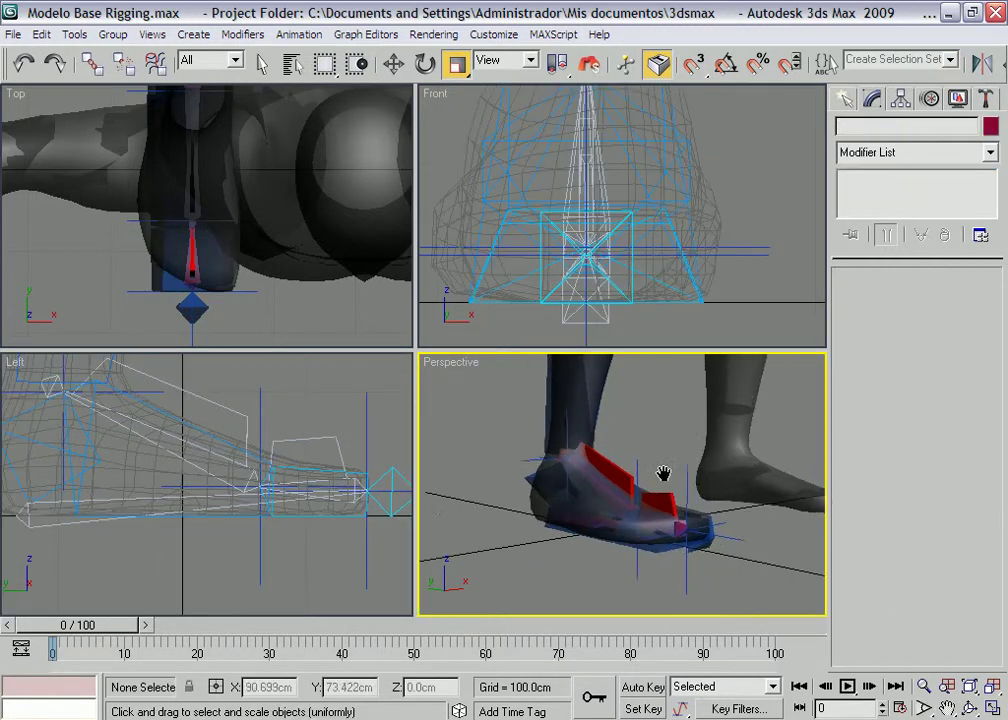
Maximize the Perspective view with Alt+W and hide the Modelo_Completo01 body mesh.
{"action": "middle_click_drag", "start_coordinate": [664, 475], "coordinate": [690, 490], "text": "alt"}
{"action": "key", "text": "alt+w"}
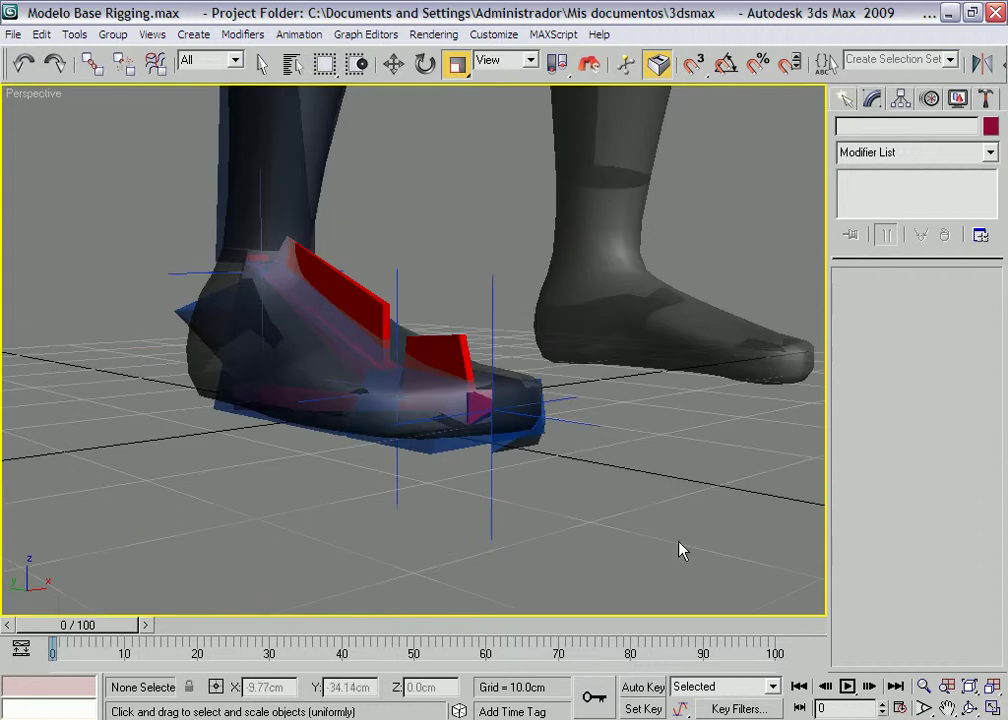
{"action": "middle_click_drag", "start_coordinate": [569, 443], "coordinate": [512, 383], "text": "alt"}
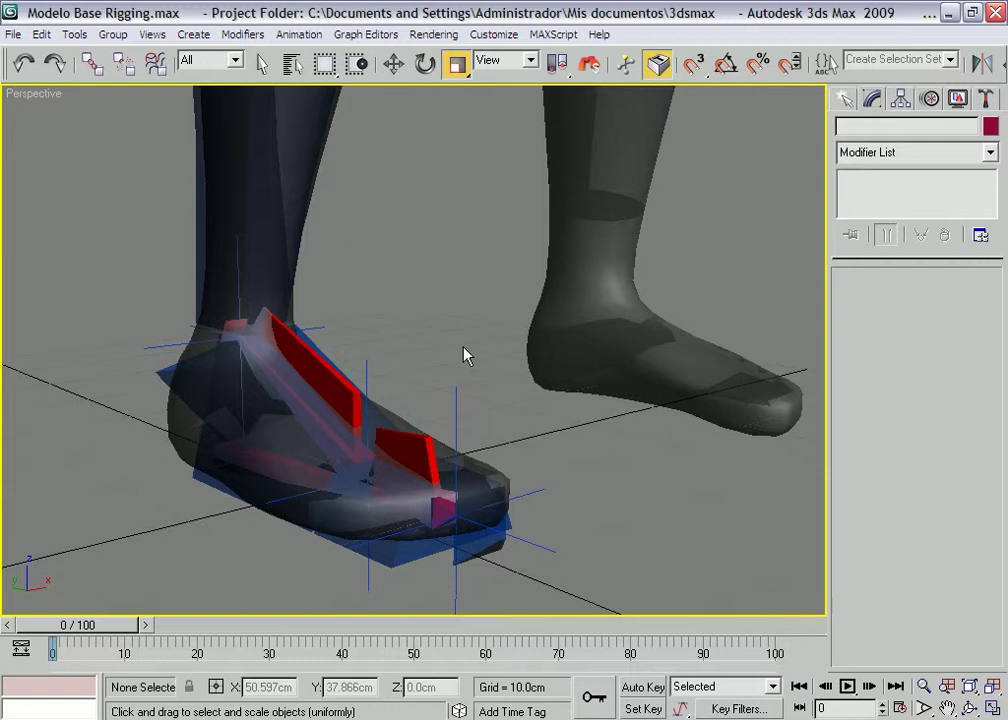
{"action": "left_click", "coordinate": [603, 240]}
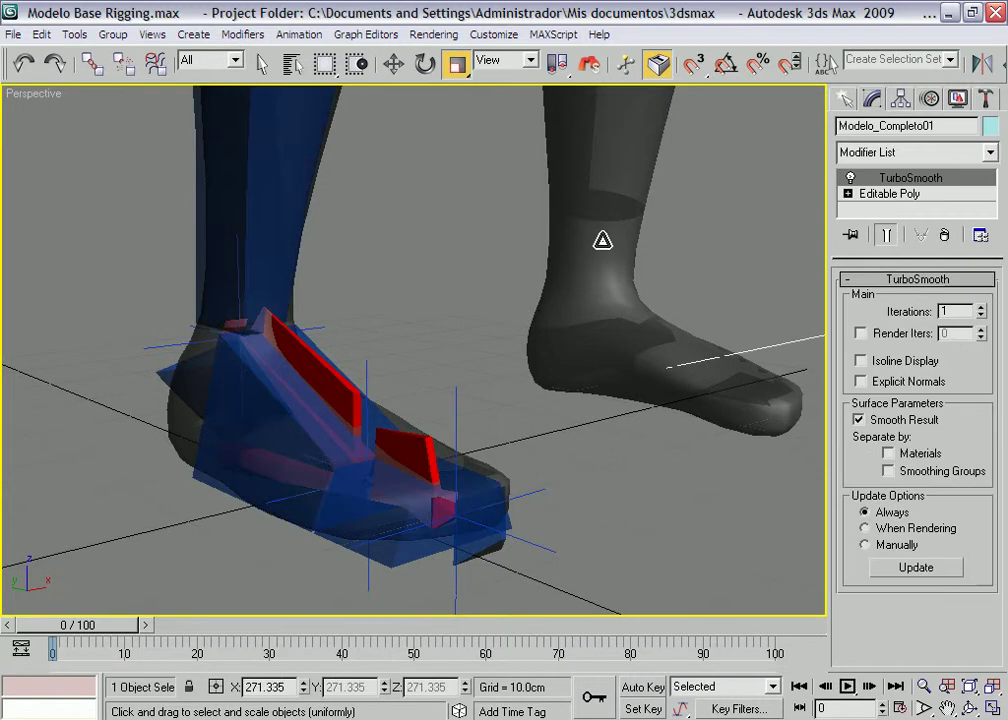
{"action": "key", "text": "Delete"}
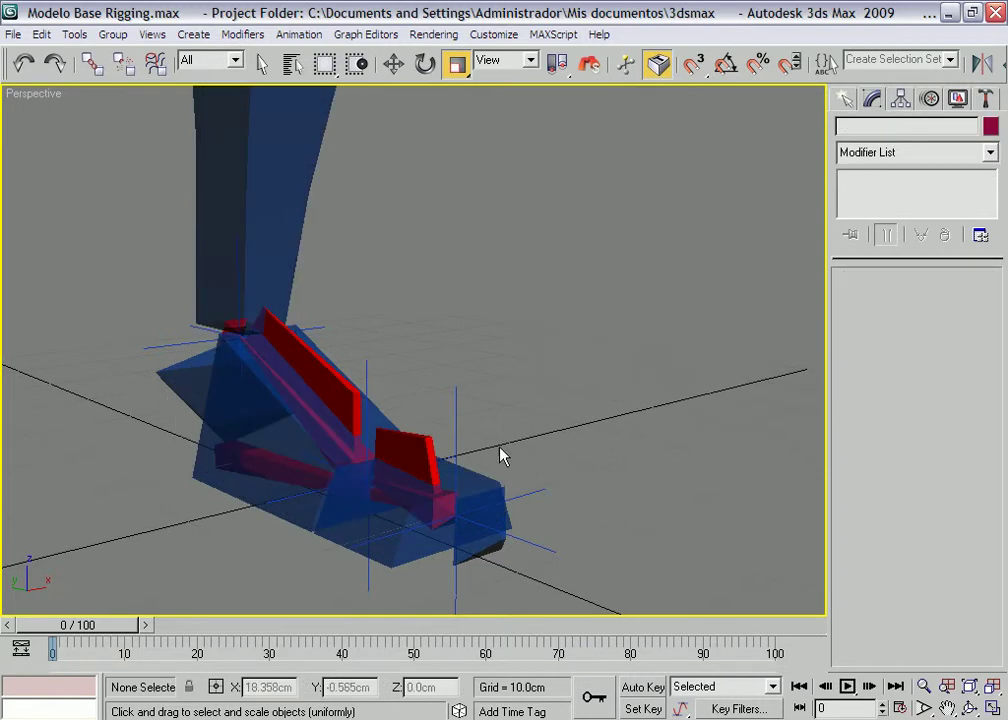
{"action": "mouse_move", "coordinate": [391, 398]}
{"action": "middle_mouse_down", "text": "alt"}
{"action": "mouse_move", "coordinate": [441, 400]}
{"action": "mouse_move", "coordinate": [412, 402]}
{"action": "middle_mouse_up", "text": "alt"}
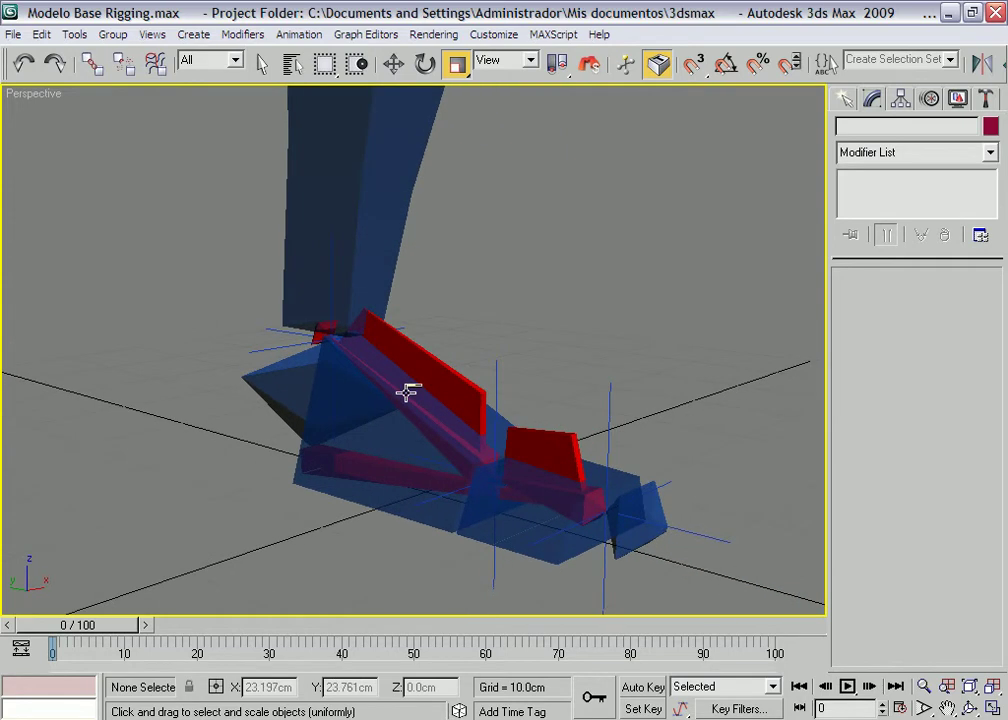
Raise the HUESOS AZULES material's opacity from 51 to 100.
{"action": "key", "text": "m"}
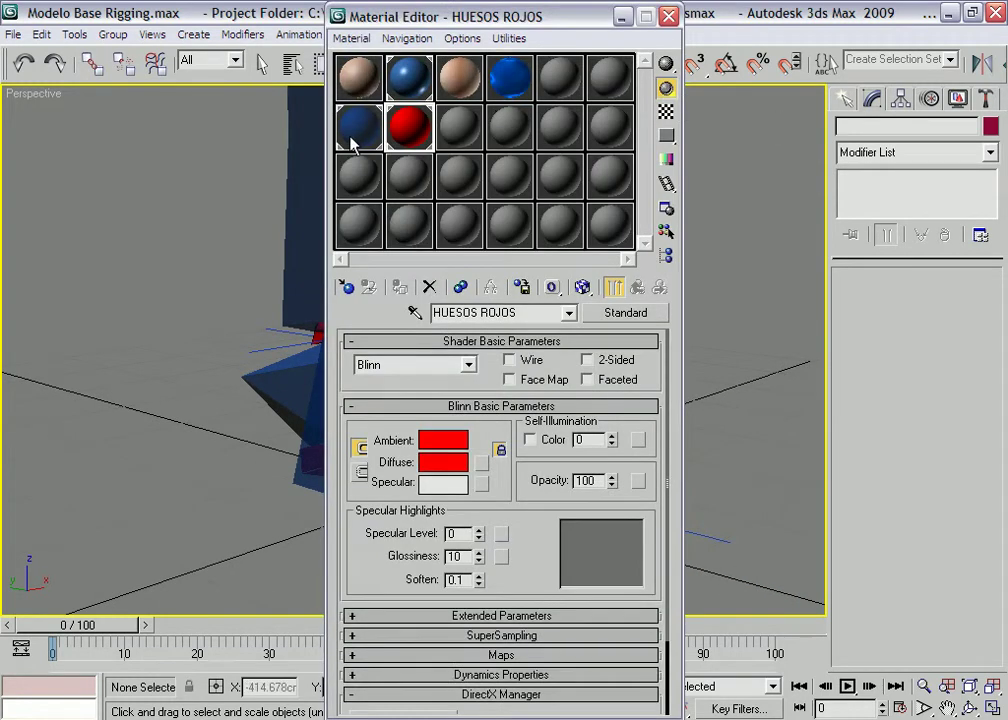
{"action": "left_click", "coordinate": [352, 132]}
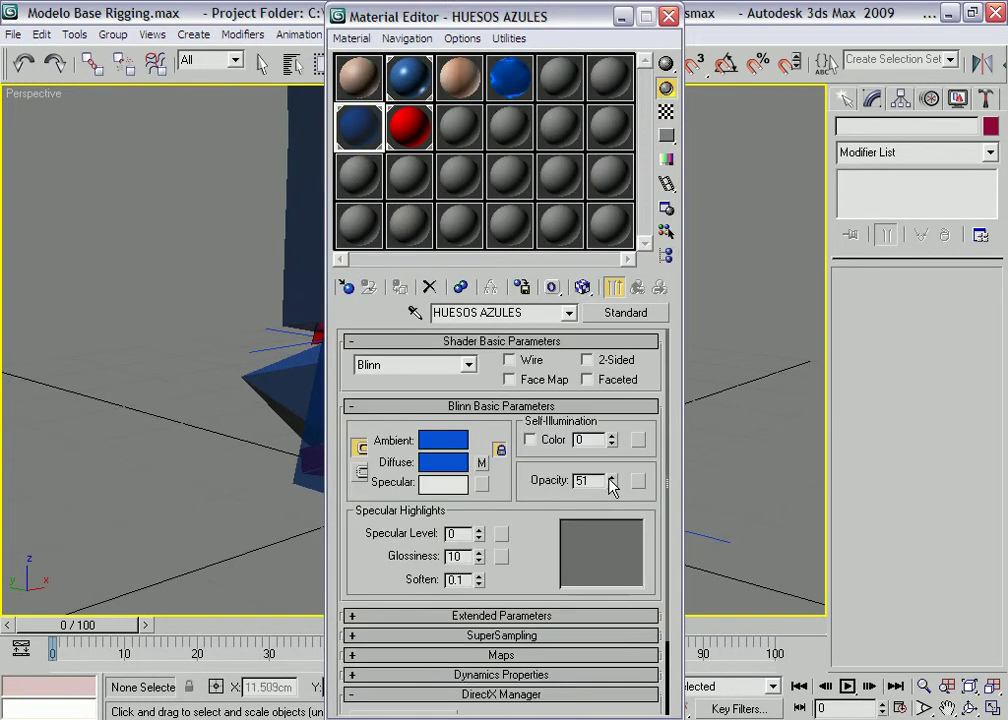
{"action": "left_click_drag", "start_coordinate": [612, 481], "coordinate": [624, 8]}
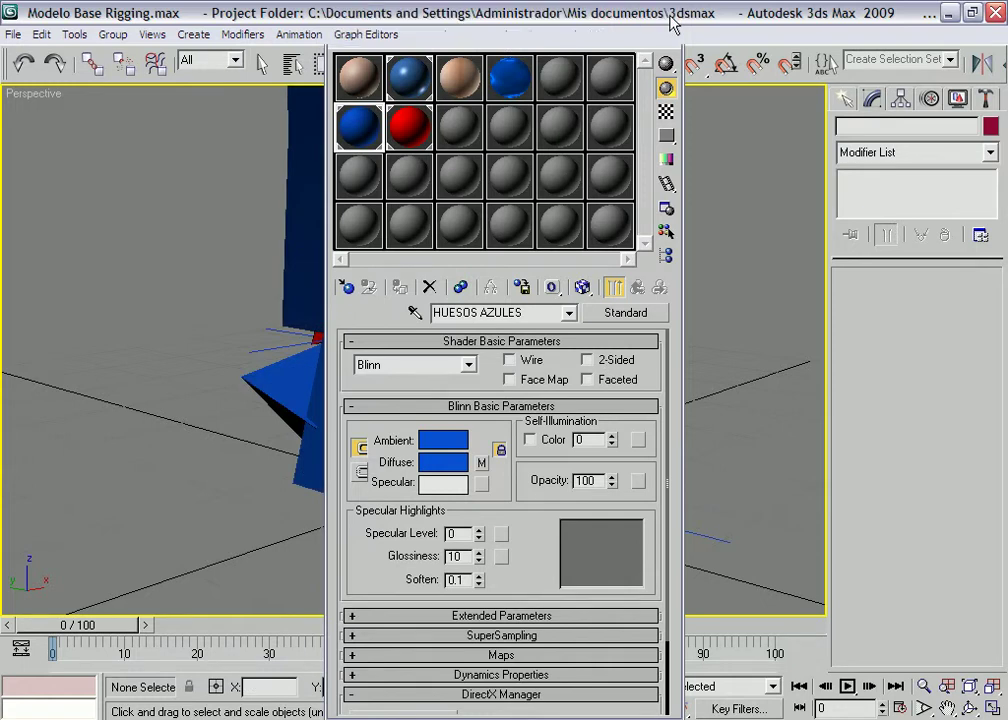
{"action": "left_click", "coordinate": [668, 17]}
Orbit around the now opaque foot bones, briefly selecting and deselecting the D_PIE heel bone.
{"action": "mouse_move", "coordinate": [545, 402]}
{"action": "middle_mouse_down", "text": "alt"}
{"action": "mouse_move", "coordinate": [578, 378]}
{"action": "mouse_move", "coordinate": [540, 394]}
{"action": "mouse_move", "coordinate": [325, 380]}
{"action": "middle_mouse_up", "text": "alt"}
{"action": "left_click", "coordinate": [322, 377]}
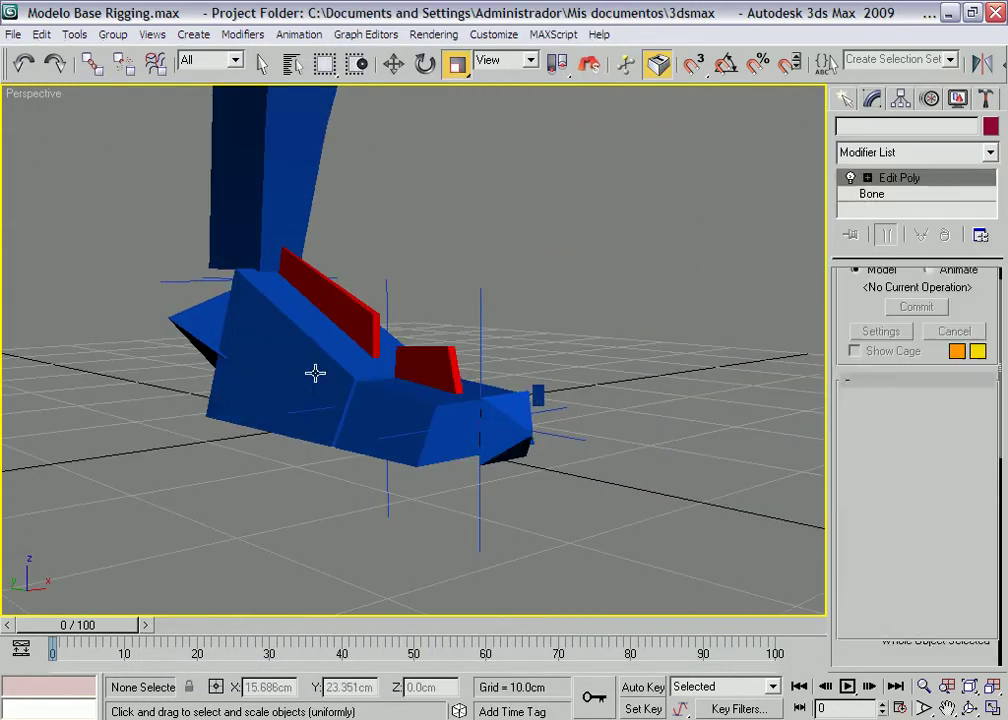
{"action": "mouse_move", "coordinate": [527, 347]}
{"action": "middle_mouse_down", "text": "alt"}
{"action": "mouse_move", "coordinate": [315, 322]}
{"action": "mouse_move", "coordinate": [279, 344]}
{"action": "mouse_move", "coordinate": [447, 340]}
{"action": "mouse_move", "coordinate": [553, 396]}
{"action": "mouse_move", "coordinate": [580, 428]}
{"action": "mouse_move", "coordinate": [698, 310]}
{"action": "mouse_move", "coordinate": [553, 394]}
{"action": "mouse_move", "coordinate": [549, 464]}
{"action": "mouse_move", "coordinate": [603, 317]}
{"action": "mouse_move", "coordinate": [680, 293]}
{"action": "mouse_move", "coordinate": [476, 256]}
{"action": "mouse_move", "coordinate": [450, 304]}
{"action": "mouse_move", "coordinate": [437, 405]}
{"action": "mouse_move", "coordinate": [524, 407]}
{"action": "mouse_move", "coordinate": [482, 352]}
{"action": "mouse_move", "coordinate": [421, 333]}
{"action": "mouse_move", "coordinate": [530, 340]}
{"action": "mouse_move", "coordinate": [614, 362]}
{"action": "mouse_move", "coordinate": [641, 331]}
{"action": "mouse_move", "coordinate": [517, 373]}
{"action": "mouse_move", "coordinate": [563, 362]}
{"action": "mouse_move", "coordinate": [576, 311]}
{"action": "middle_mouse_up", "text": "alt"}
{"action": "left_click", "coordinate": [576, 311]}
{"action": "middle_click_drag", "start_coordinate": [607, 377], "coordinate": [590, 340], "text": "alt"}
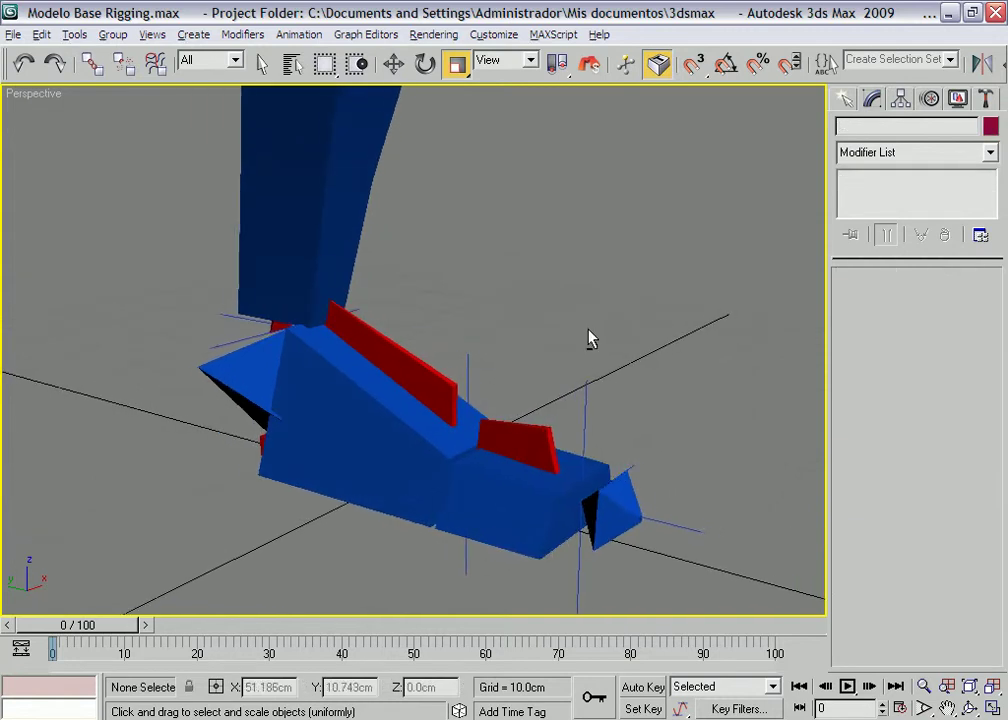
{"action": "middle_click_drag", "start_coordinate": [588, 450], "coordinate": [573, 422]}
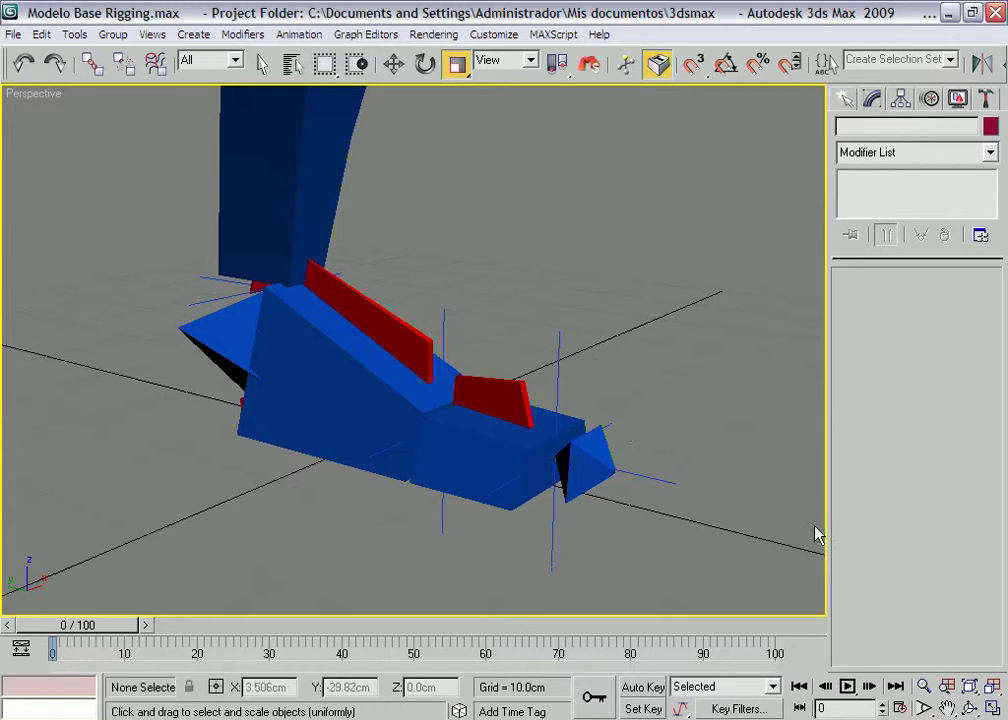
In the Top view, frame the area below the foot and start the Line shape tool.
{"action": "key", "text": "t"}
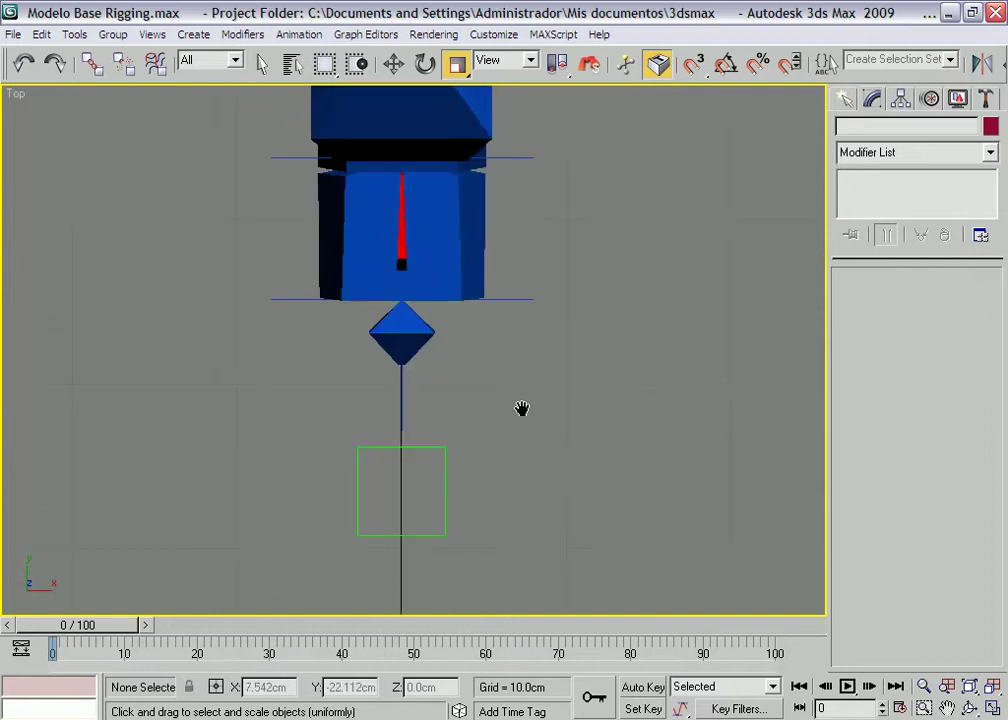
{"action": "mouse_move", "coordinate": [565, 407]}
{"action": "middle_mouse_down"}
{"action": "mouse_move", "coordinate": [513, 433]}
{"action": "mouse_move", "coordinate": [513, 317]}
{"action": "middle_mouse_up"}
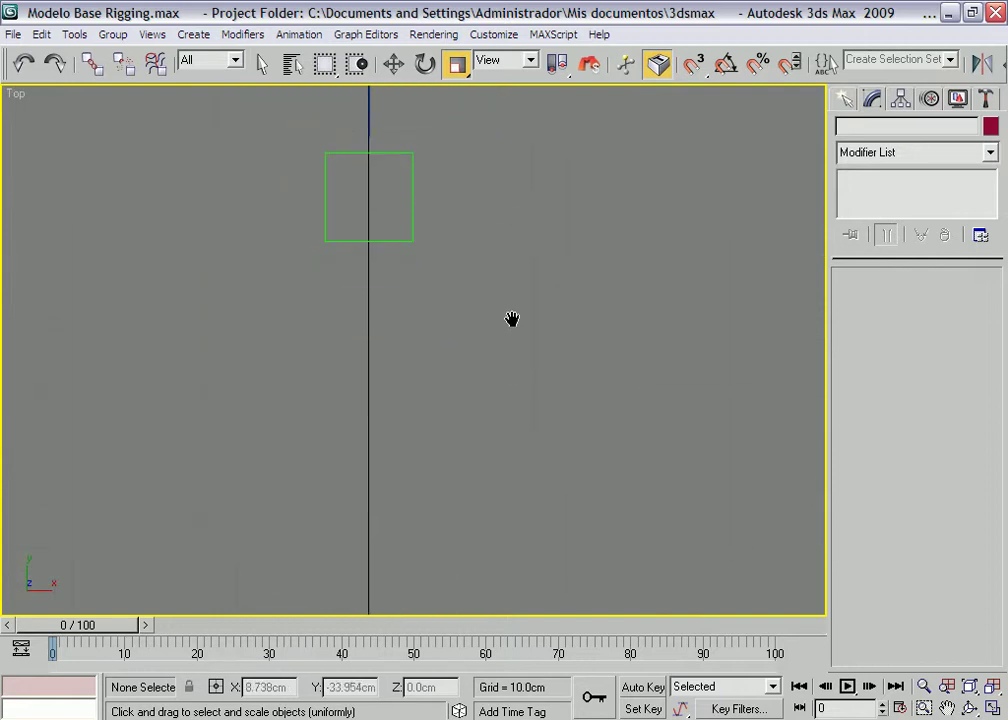
{"action": "left_click", "coordinate": [845, 99]}
{"action": "left_click", "coordinate": [873, 131]}
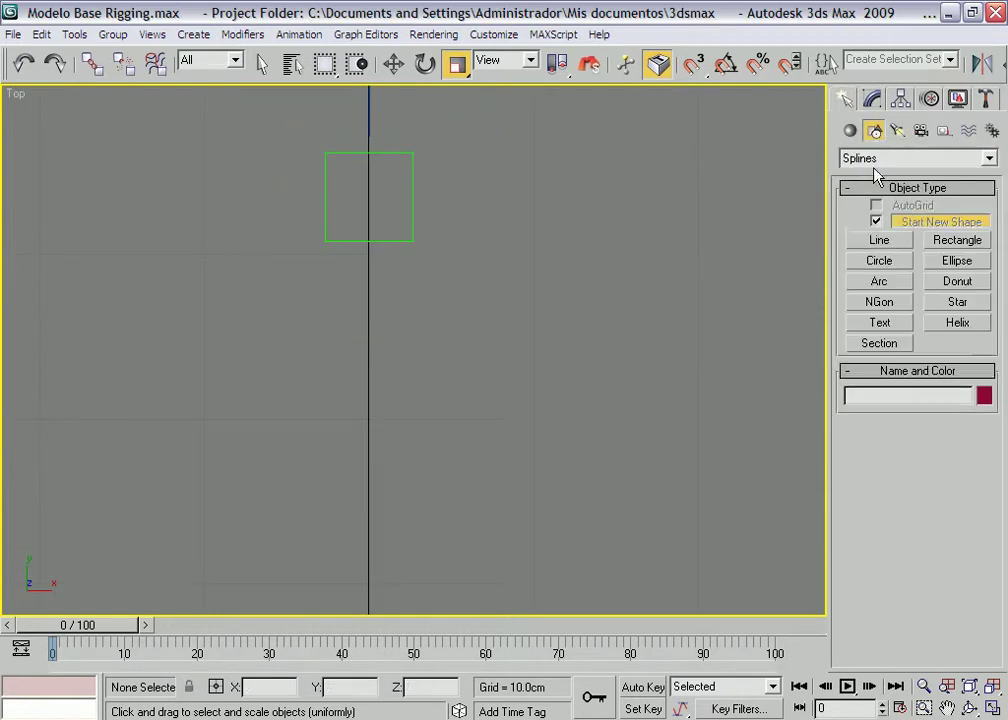
{"action": "left_click", "coordinate": [878, 243]}
{"action": "mouse_move", "coordinate": [538, 351]}
{"action": "middle_mouse_down"}
{"action": "mouse_move", "coordinate": [549, 468]}
{"action": "mouse_move", "coordinate": [516, 348]}
{"action": "middle_mouse_up"}
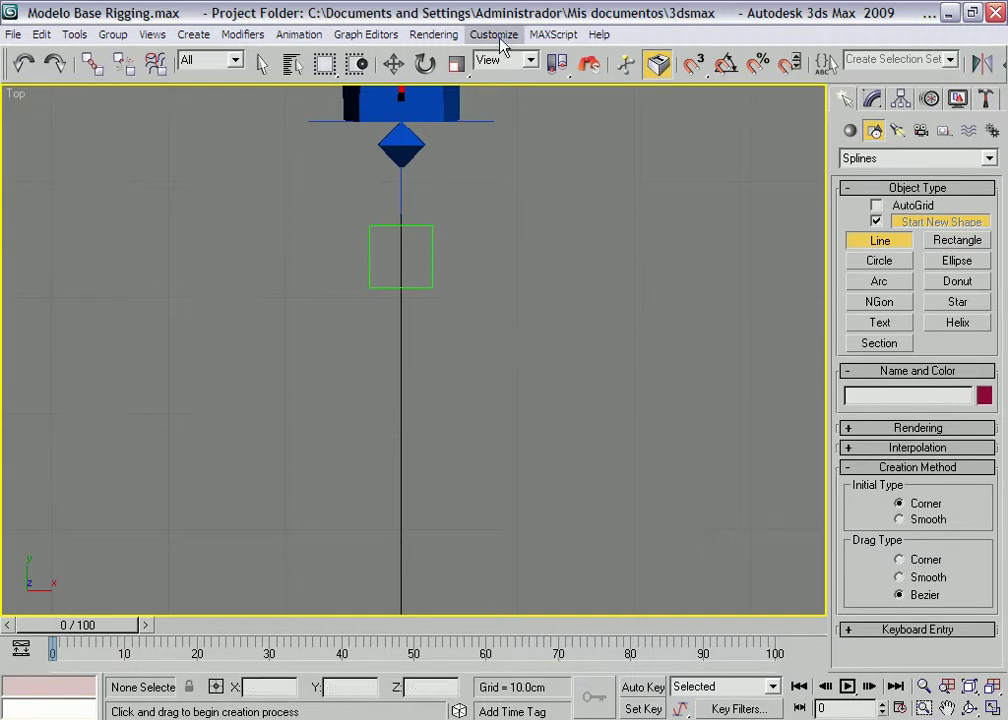
Turn off Vertex snapping and draw Line01 straight down from just below the green square.
{"action": "right_click", "coordinate": [700, 70]}
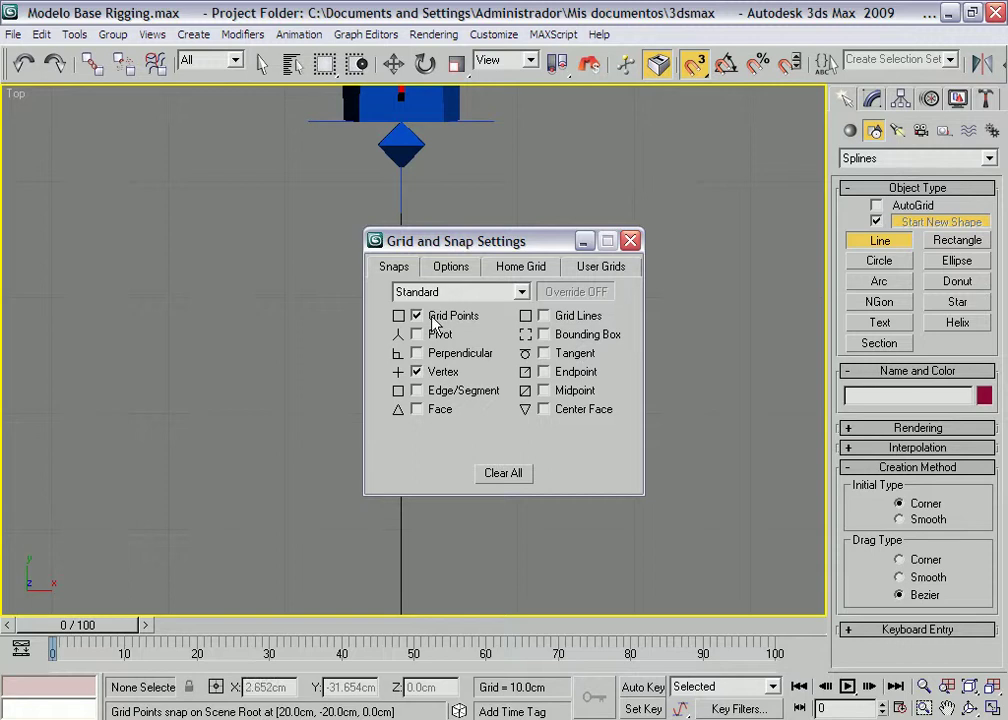
{"action": "left_click", "coordinate": [420, 372]}
{"action": "left_click", "coordinate": [630, 242]}
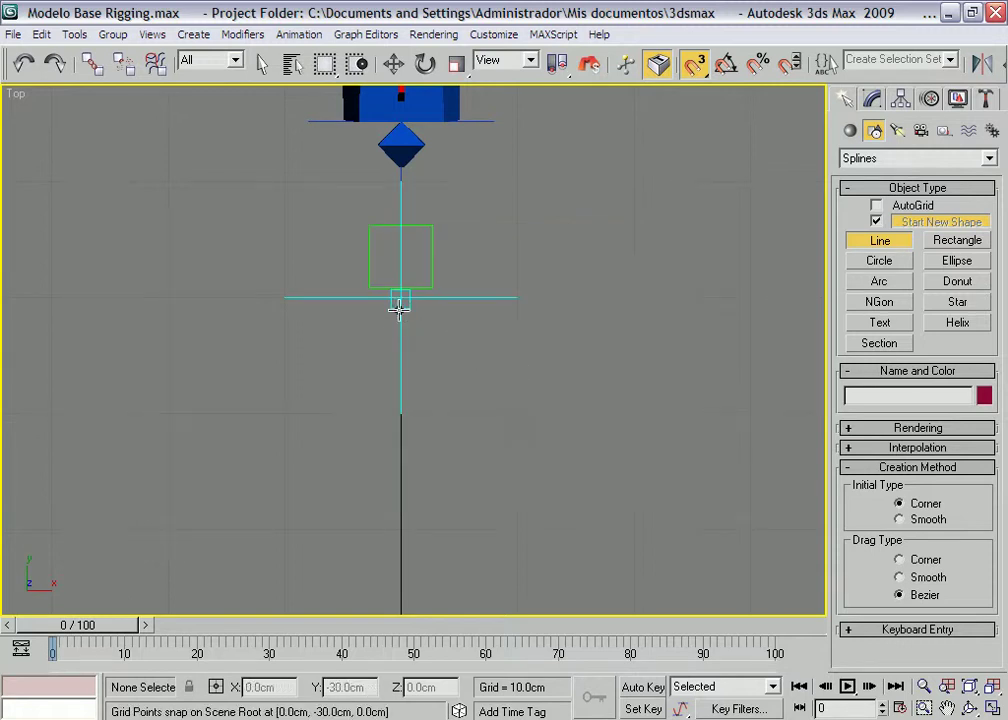
{"action": "left_click", "coordinate": [400, 297]}
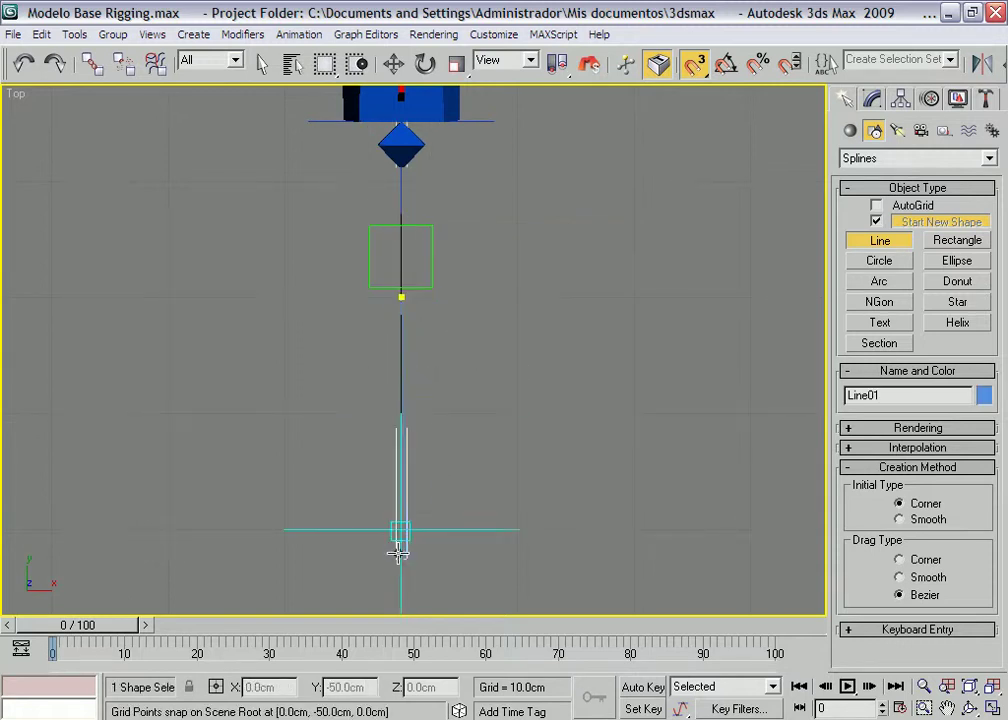
{"action": "left_click", "coordinate": [400, 530]}
{"action": "right_click", "coordinate": [500, 484]}
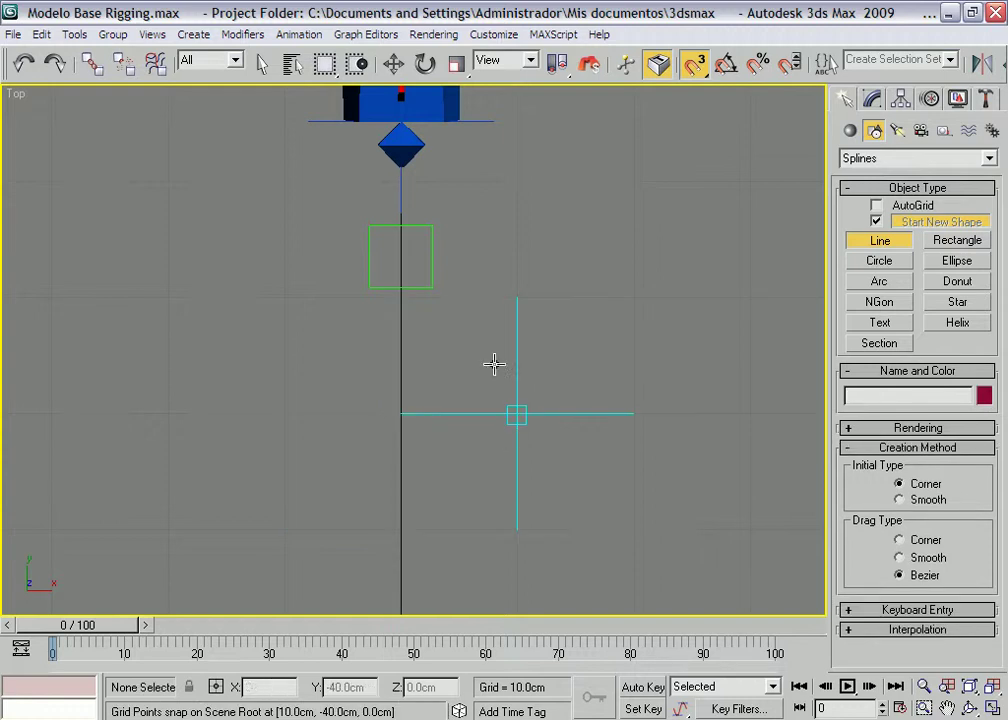
{"action": "left_click", "coordinate": [400, 297]}
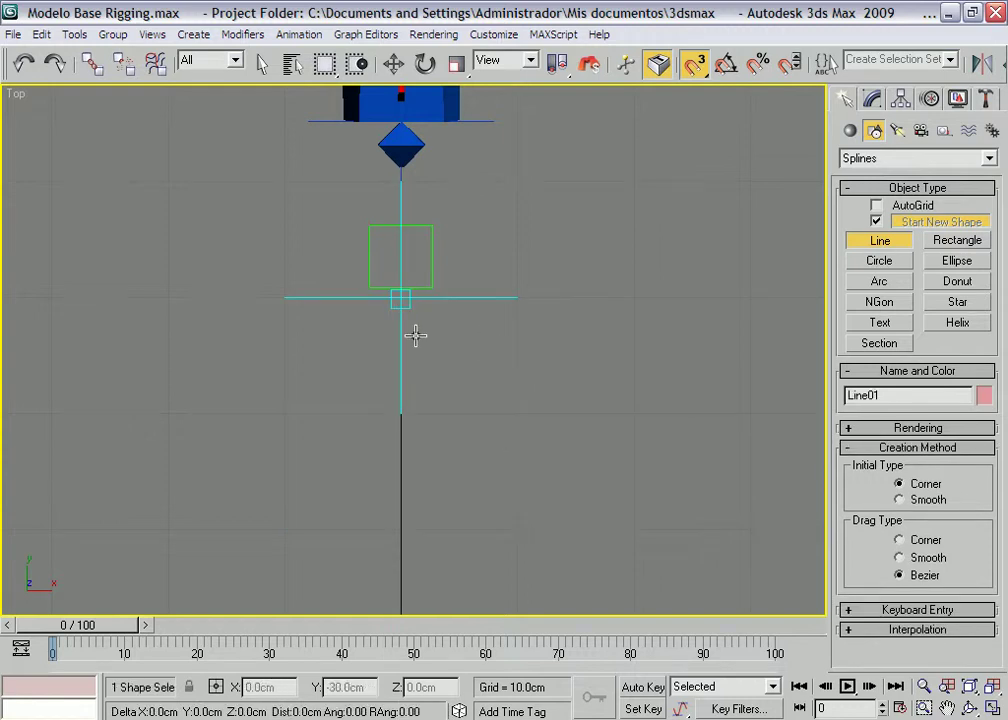
{"action": "left_click", "coordinate": [400, 530]}
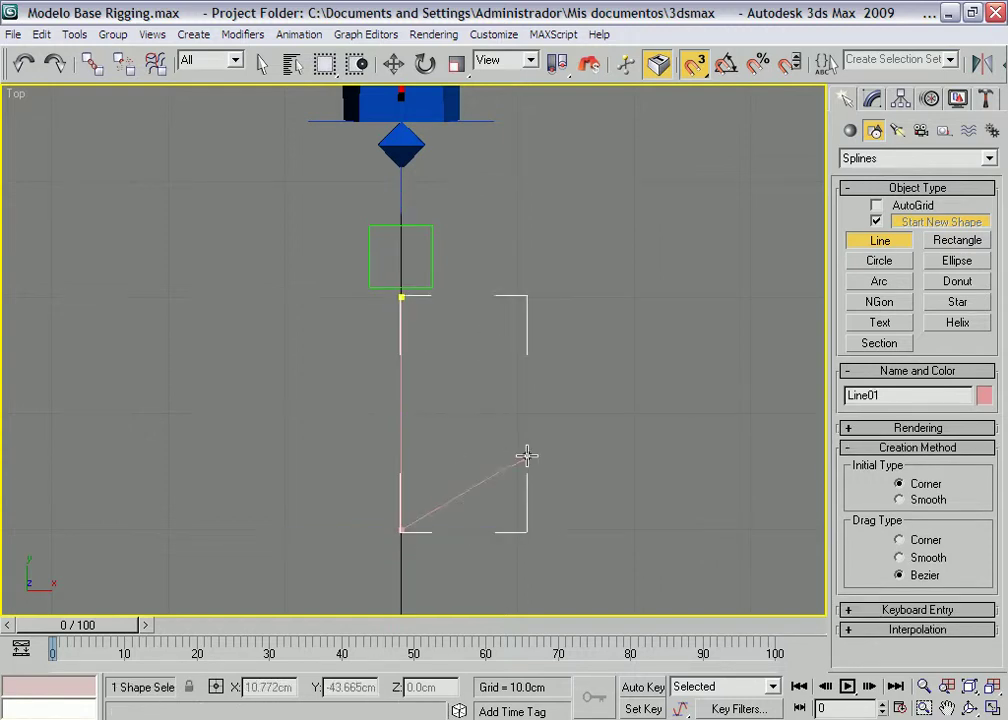
{"action": "right_click", "coordinate": [524, 458]}
Check Line01's object colour without changing it and return to the Move tool.
{"action": "key", "text": "r"}
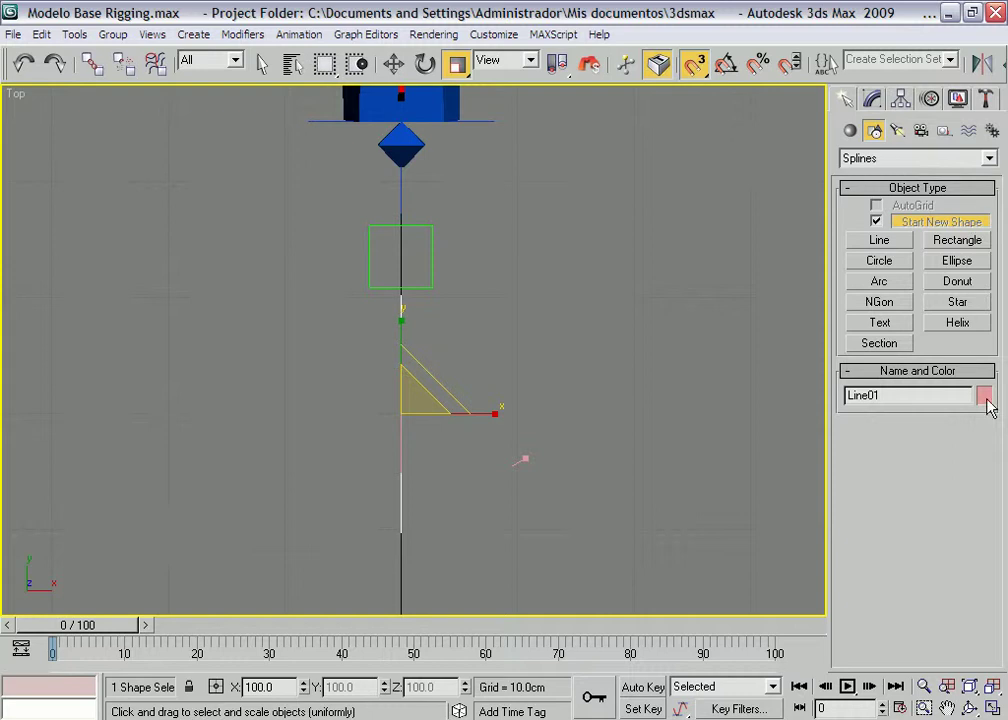
{"action": "left_click", "coordinate": [984, 397]}
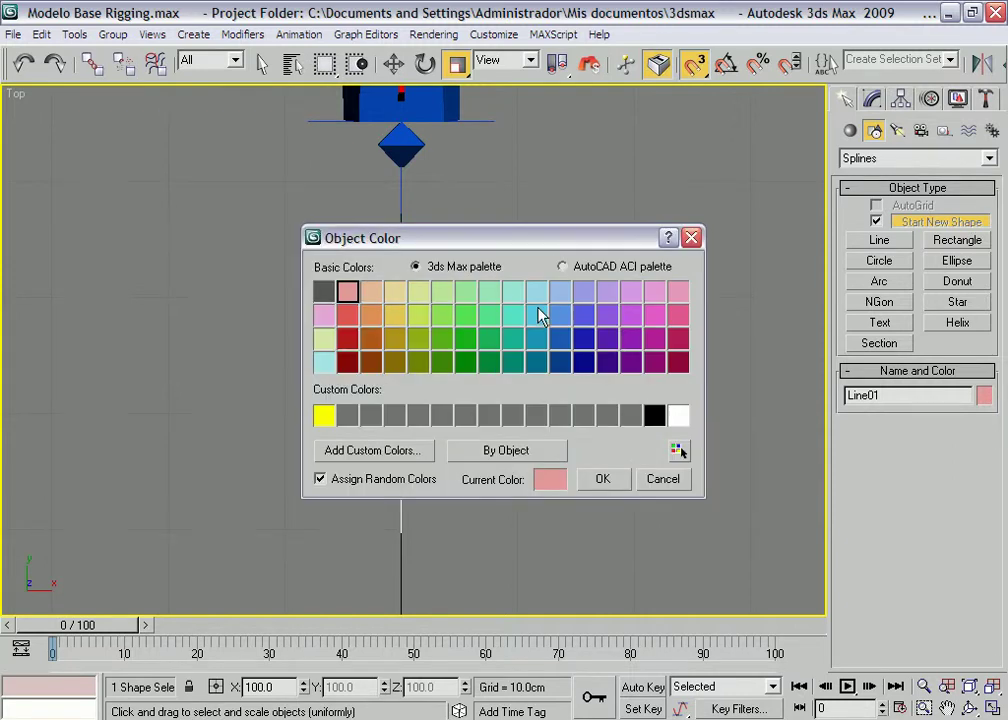
{"action": "left_click", "coordinate": [662, 479]}
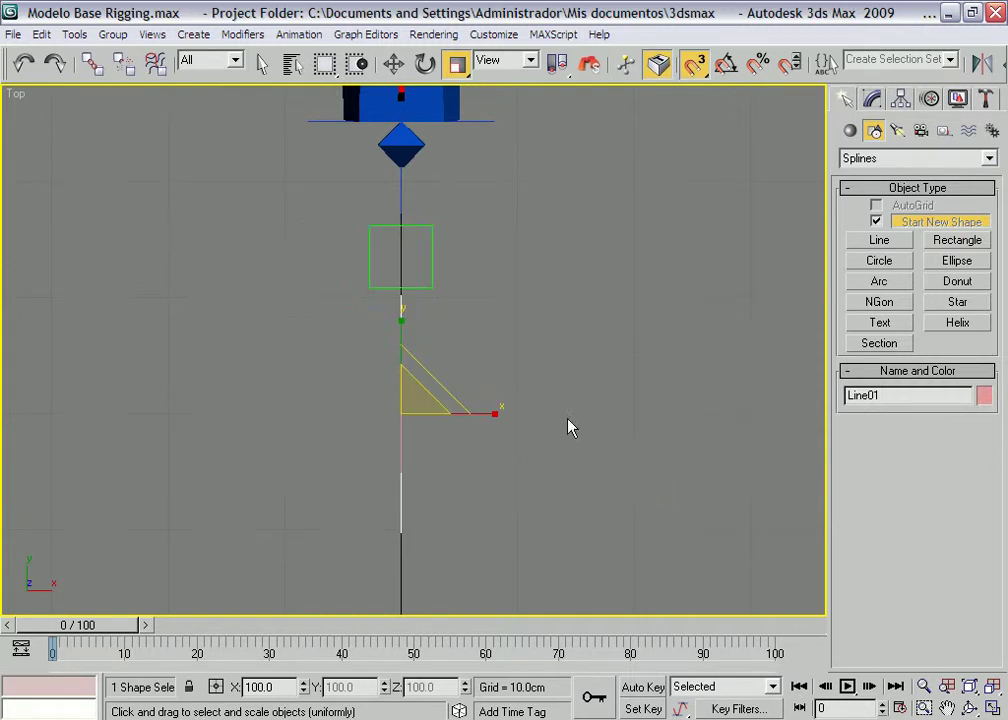
{"action": "right_click", "coordinate": [568, 354]}
{"action": "left_click", "coordinate": [582, 362]}
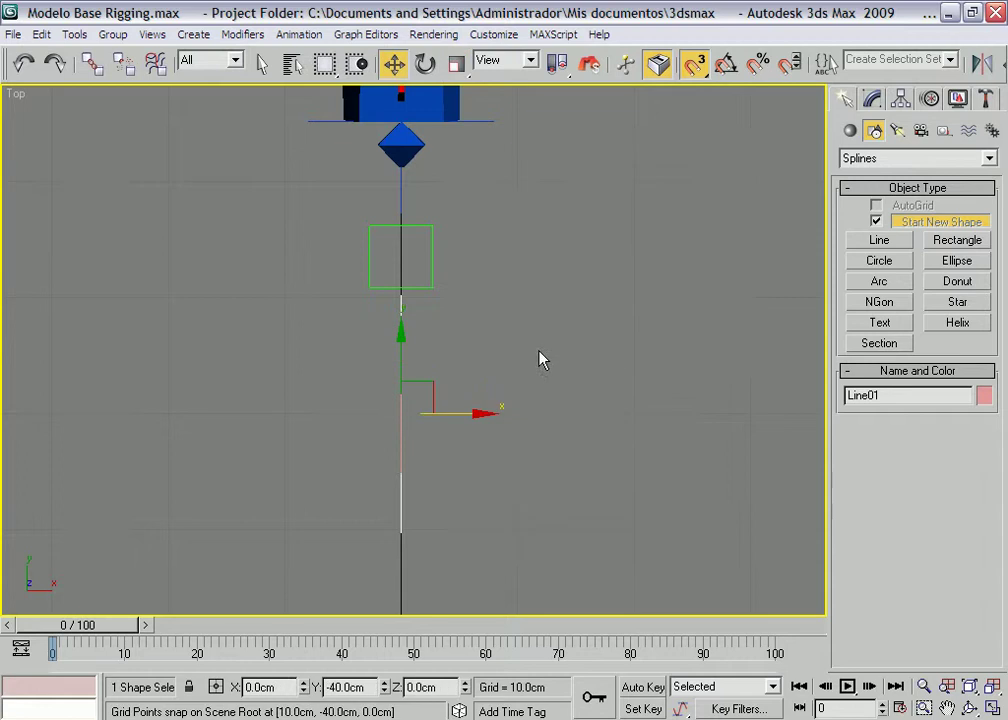
Snap to Vertex instead of Grid Points and draw a circle centred on the line's bottom end.
{"action": "left_click", "coordinate": [880, 262]}
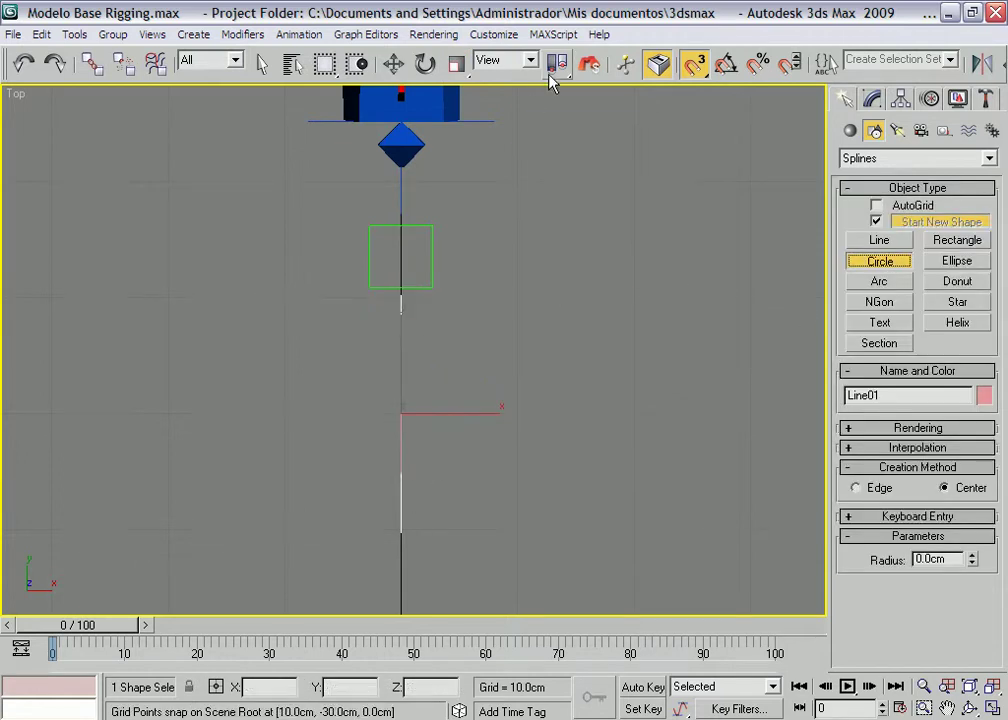
{"action": "right_click", "coordinate": [697, 66]}
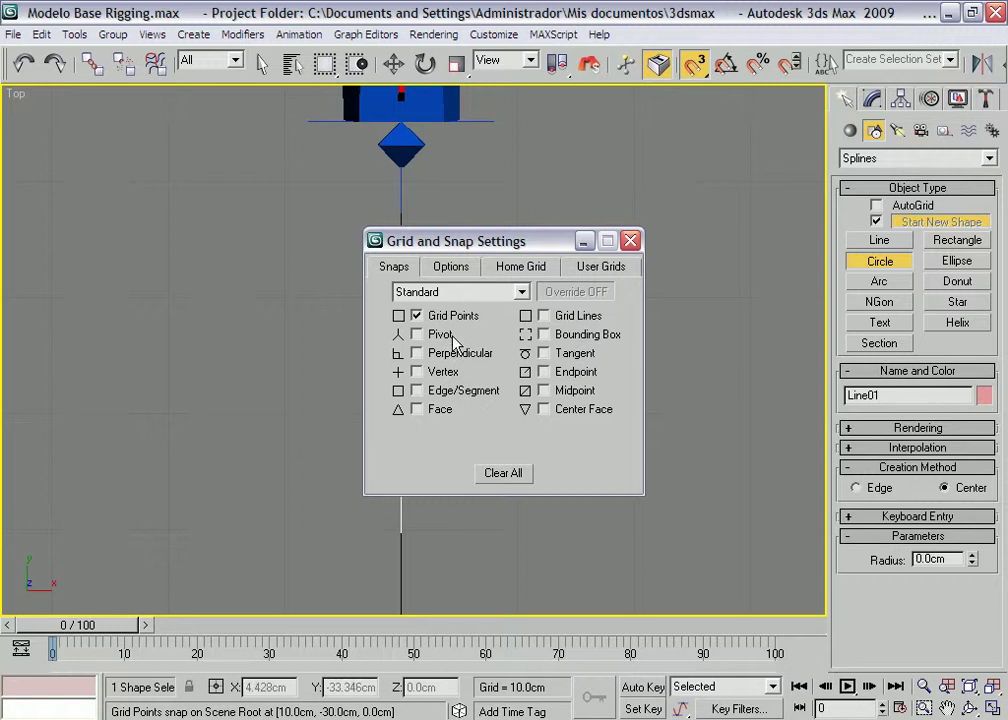
{"action": "left_click", "coordinate": [416, 316]}
{"action": "left_click", "coordinate": [436, 372]}
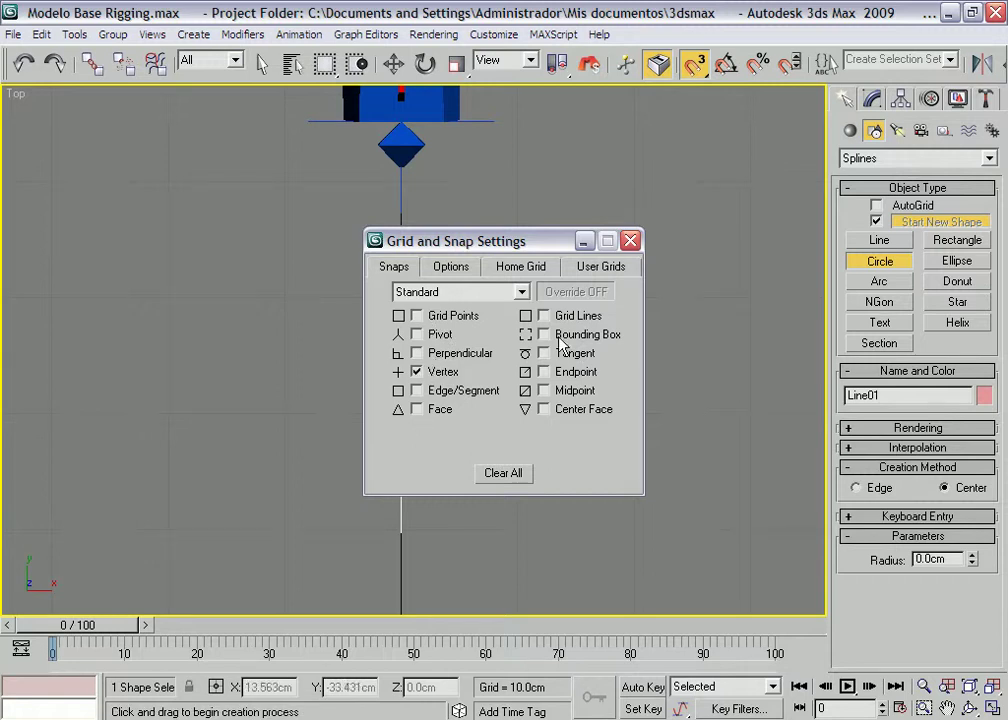
{"action": "left_click", "coordinate": [630, 241]}
{"action": "left_click_drag", "start_coordinate": [401, 530], "coordinate": [475, 553]}
{"action": "right_click", "coordinate": [420, 528]}
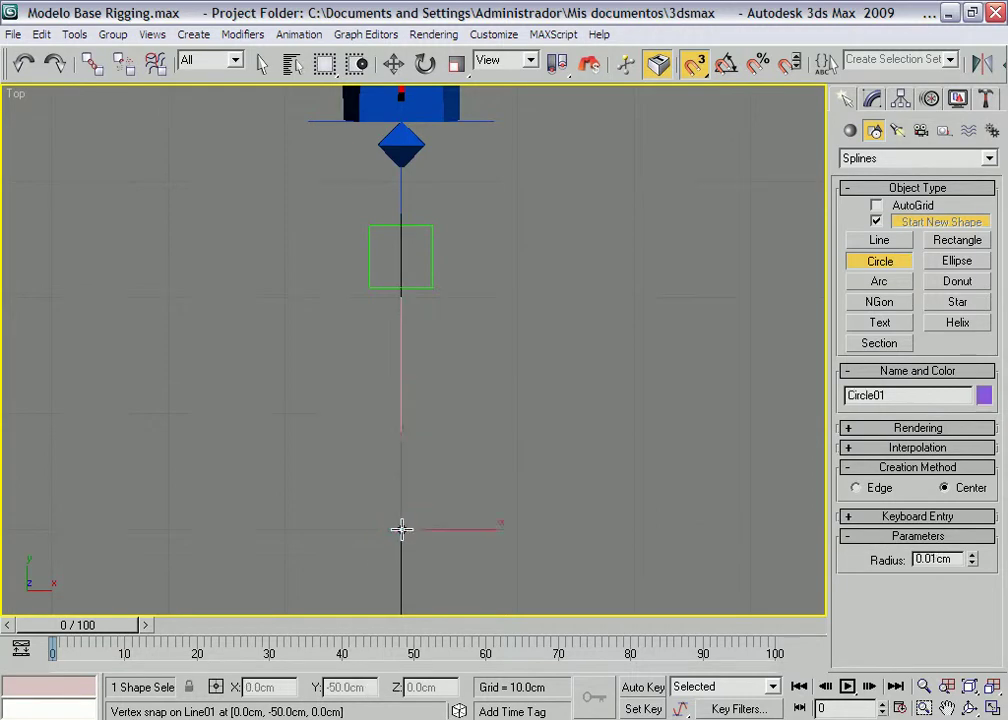
Set Circle01's radius to about 3.2 cm and drag a copy up the line.
{"action": "key", "text": "w"}
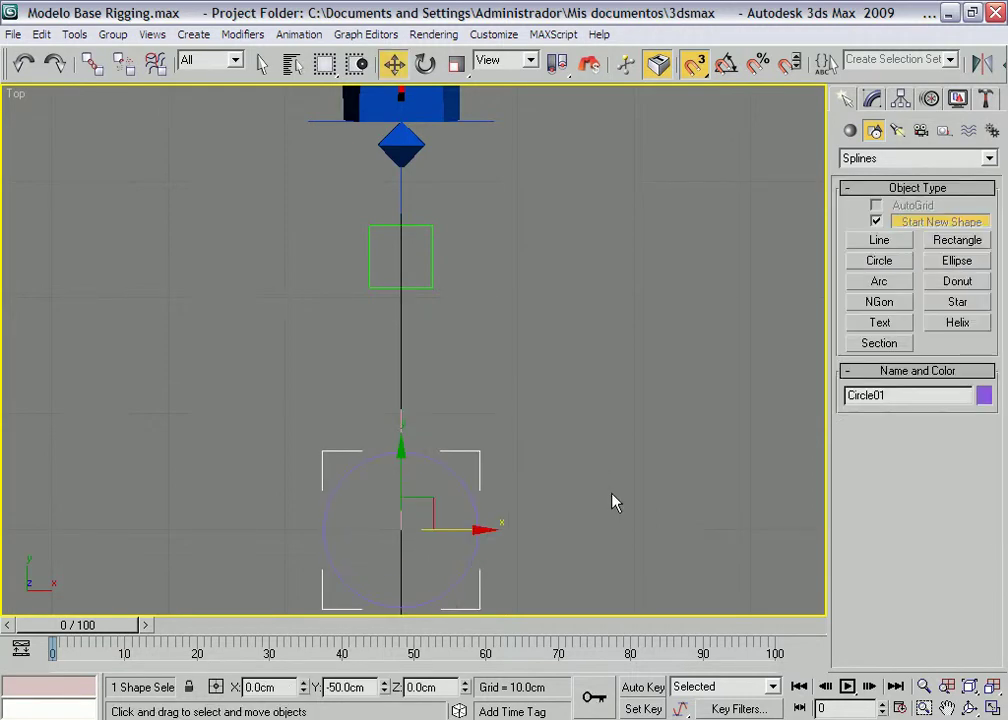
{"action": "left_click", "coordinate": [870, 100]}
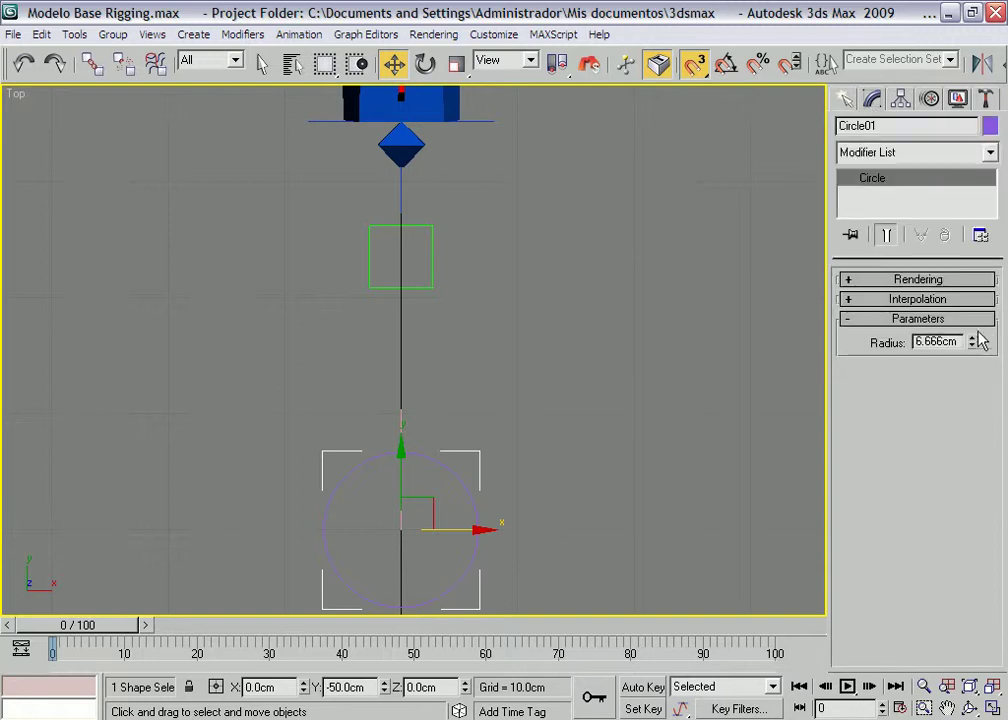
{"action": "left_click_drag", "start_coordinate": [973, 343], "coordinate": [971, 388]}
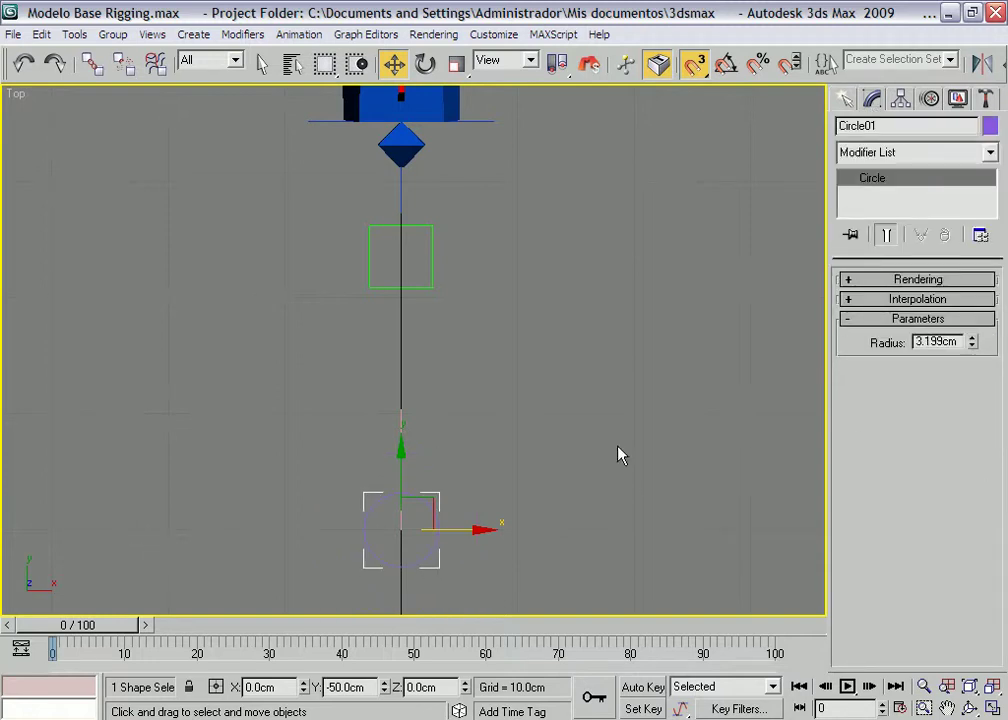
{"action": "scroll", "coordinate": [618, 455], "scroll_direction": "up", "scroll_amount": 2}
{"action": "middle_click_drag", "start_coordinate": [612, 432], "coordinate": [604, 440]}
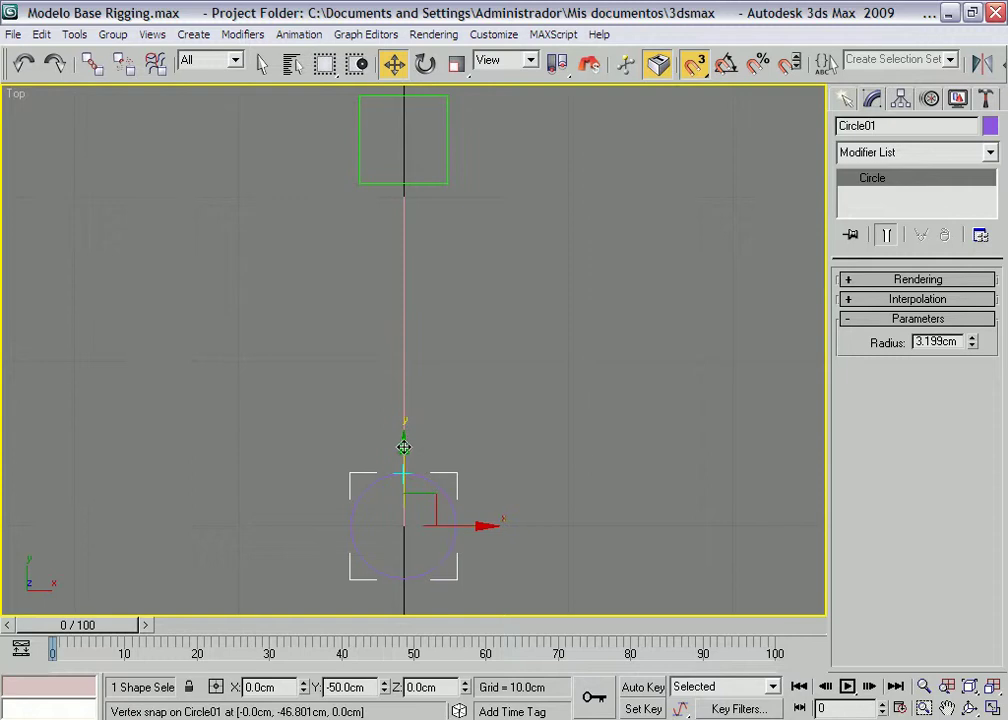
{"action": "middle_click_drag", "start_coordinate": [515, 449], "coordinate": [511, 451]}
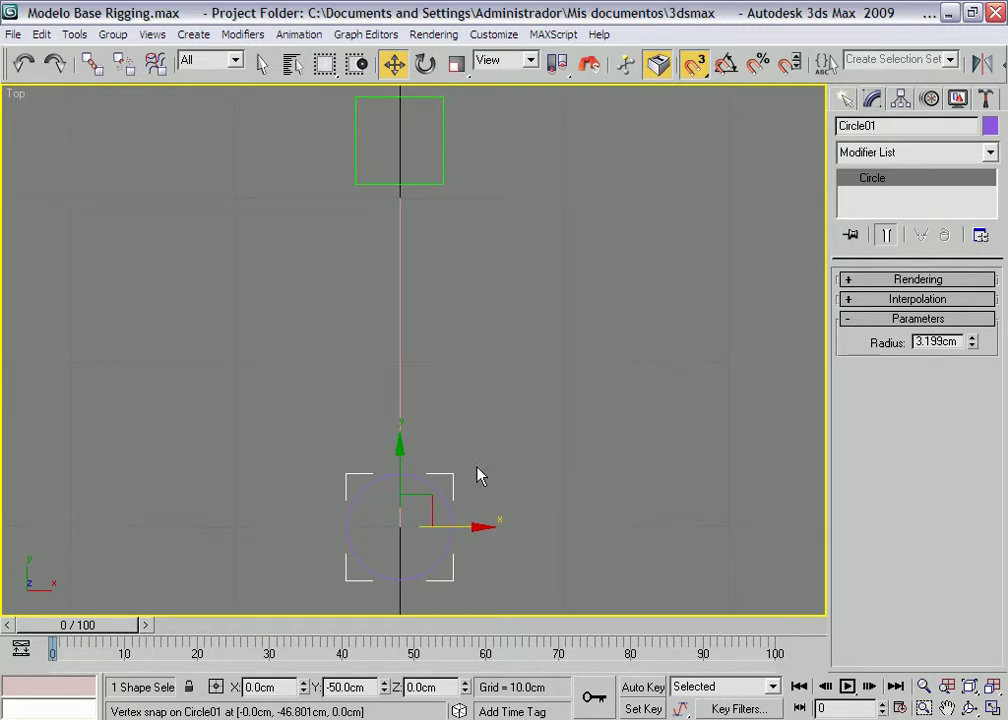
{"action": "left_click_drag", "start_coordinate": [425, 500], "coordinate": [413, 191], "text": "shift"}
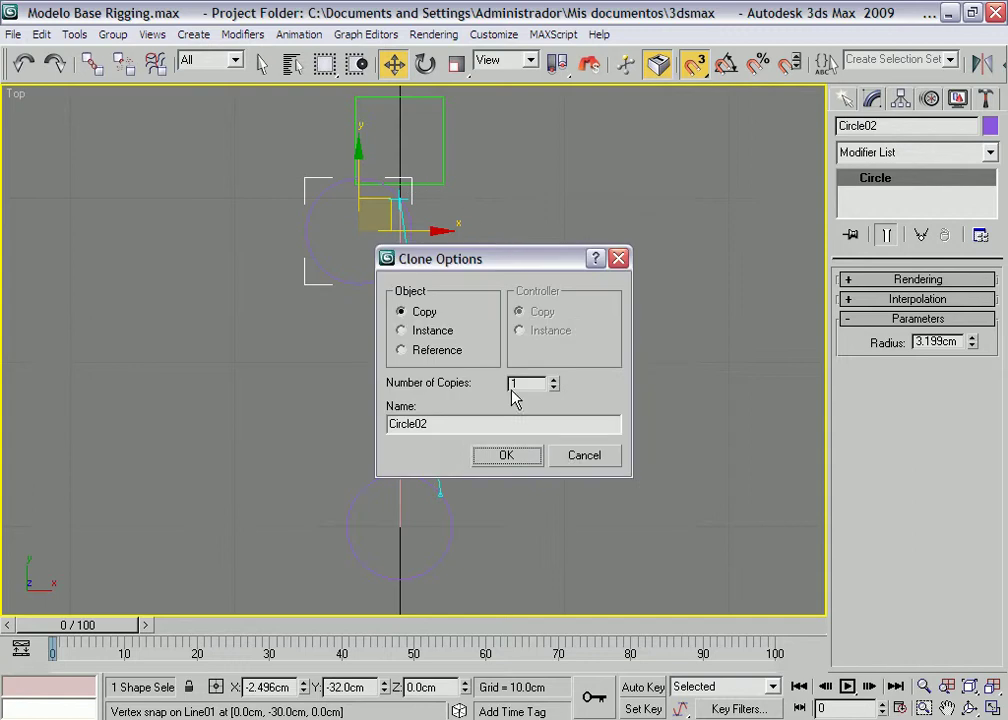
Confirm the circle copy and select Line01 among the spaced circles.
{"action": "left_click", "coordinate": [581, 455]}
{"action": "middle_click_drag", "start_coordinate": [558, 410], "coordinate": [556, 412]}
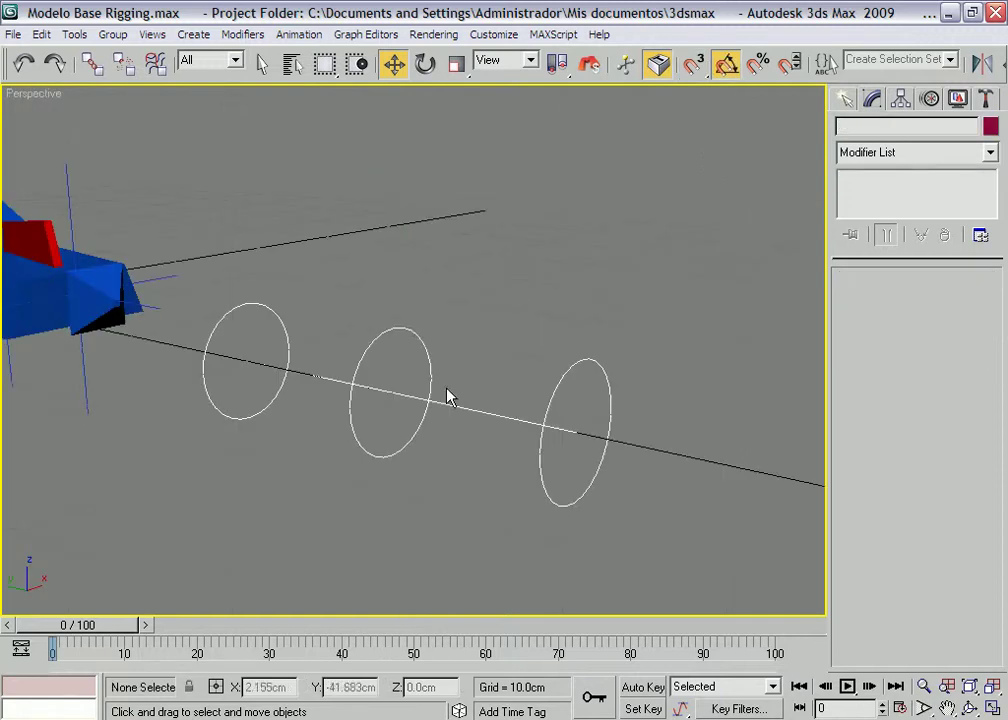
{"action": "left_click", "coordinate": [265, 313]}
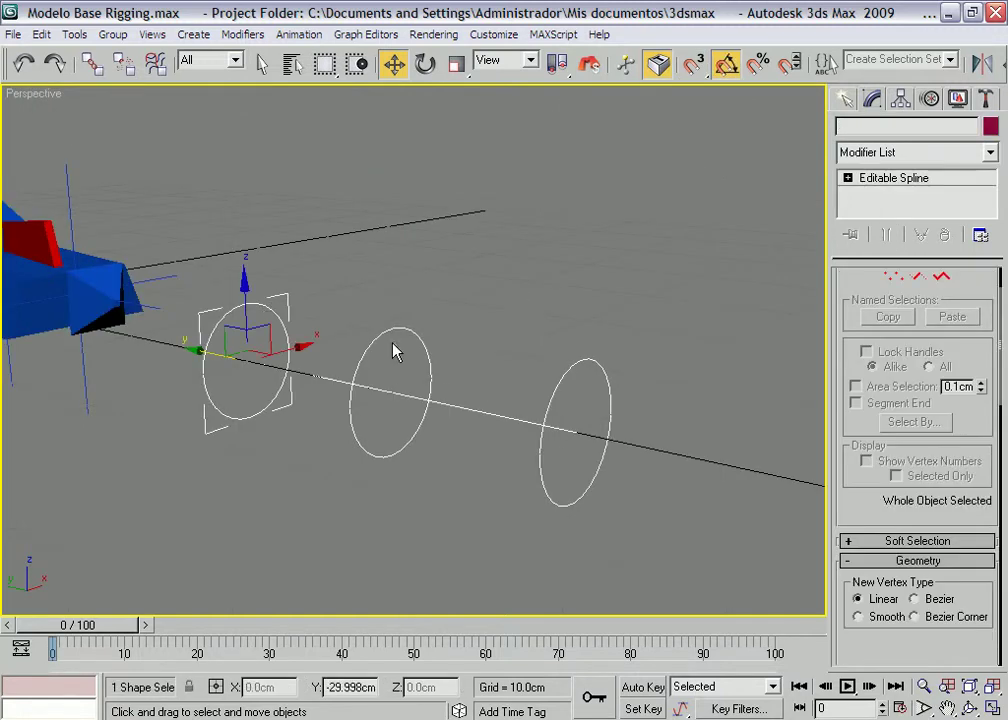
{"action": "left_click", "coordinate": [464, 408]}
{"action": "middle_click_drag", "start_coordinate": [477, 466], "coordinate": [478, 469]}
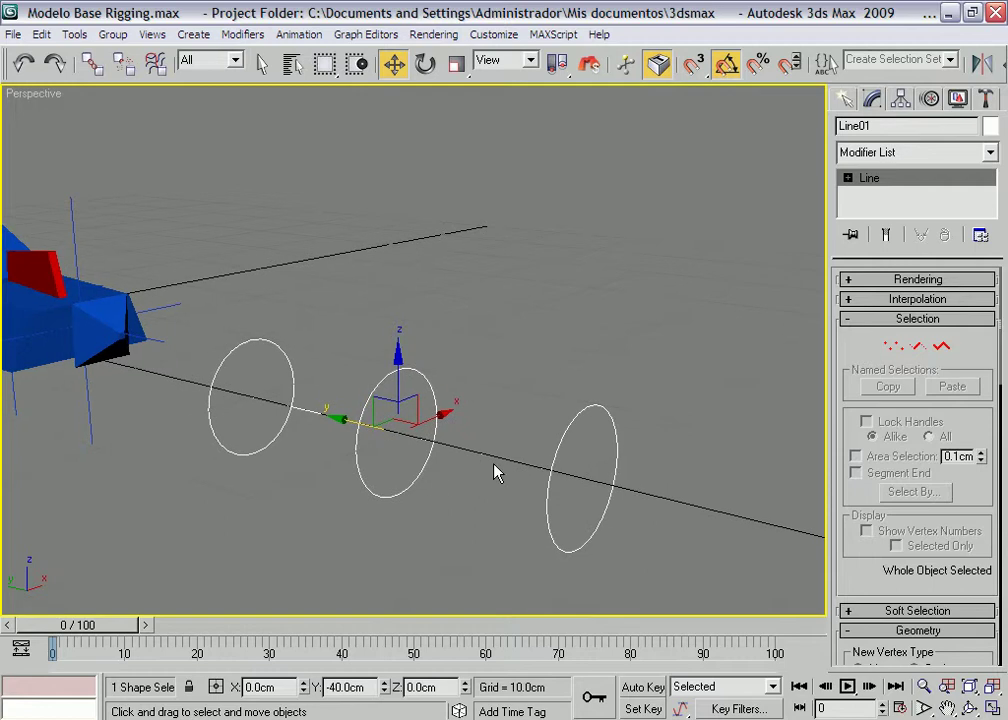
{"action": "left_click", "coordinate": [255, 339]}
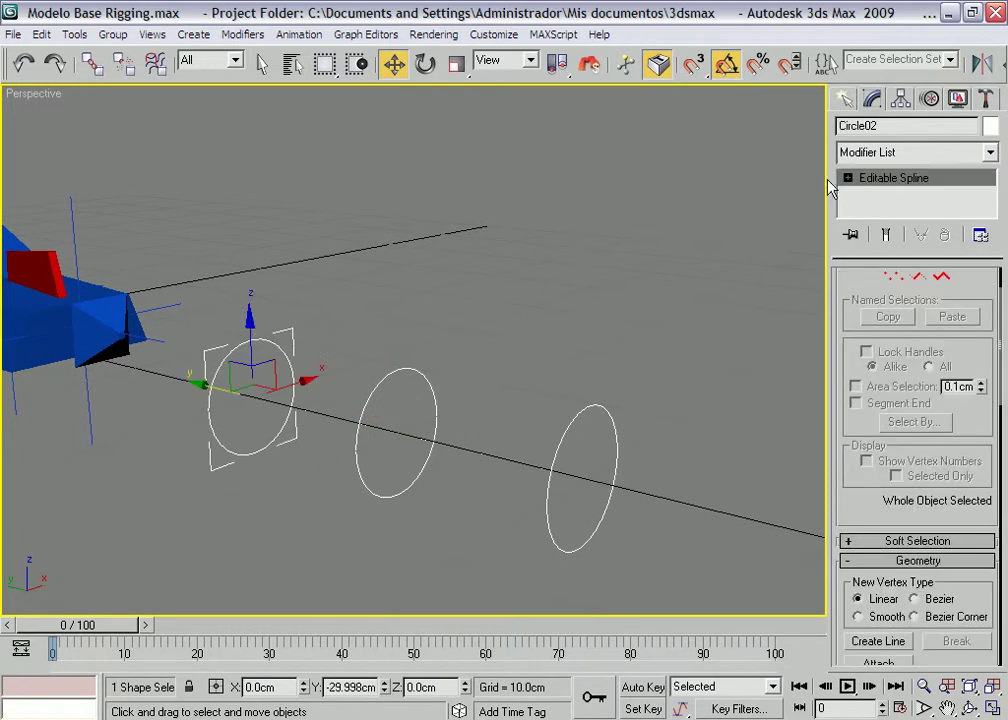
{"action": "left_click", "coordinate": [472, 453]}
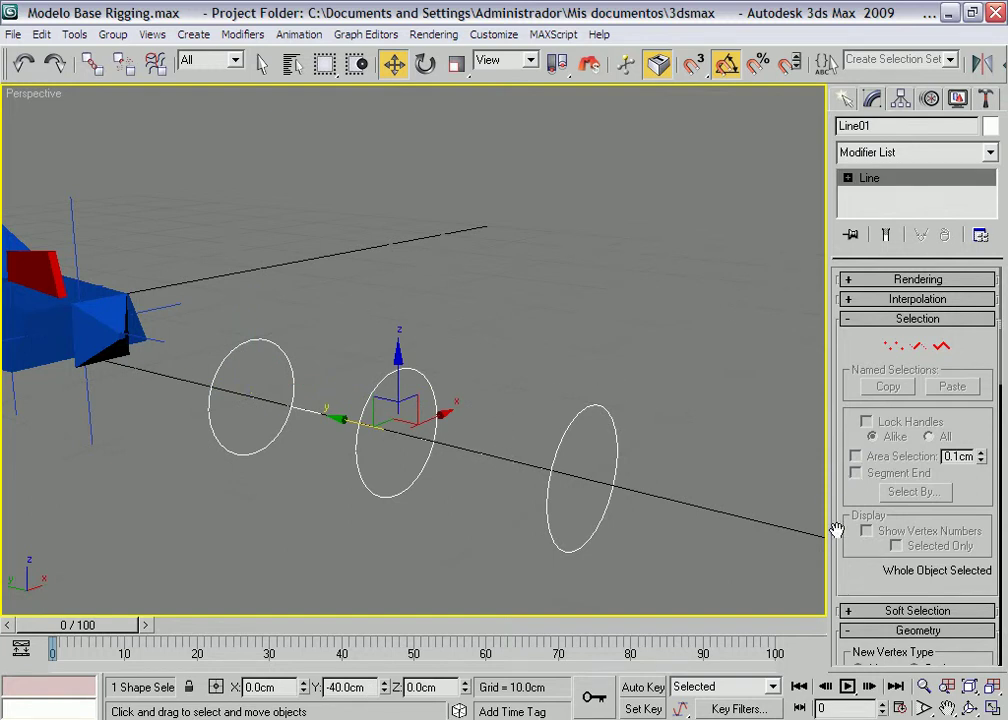
{"action": "left_click_drag", "start_coordinate": [836, 530], "coordinate": [837, 265]}
Attach the circles to Line01, then undo a test move upward.
{"action": "left_click", "coordinate": [884, 473]}
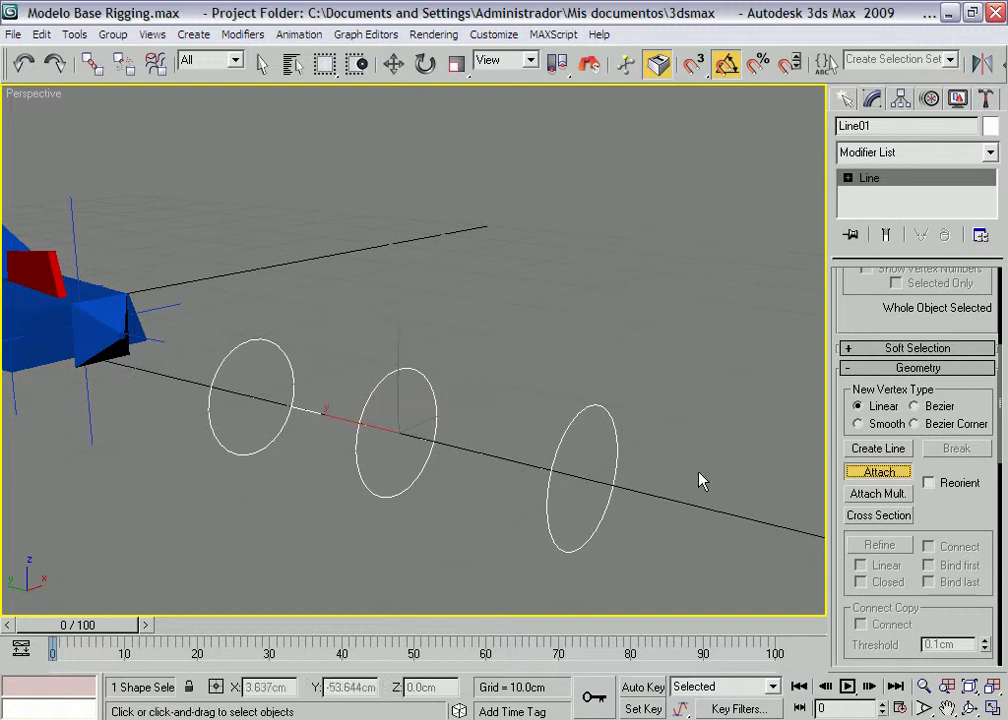
{"action": "left_click", "coordinate": [598, 402]}
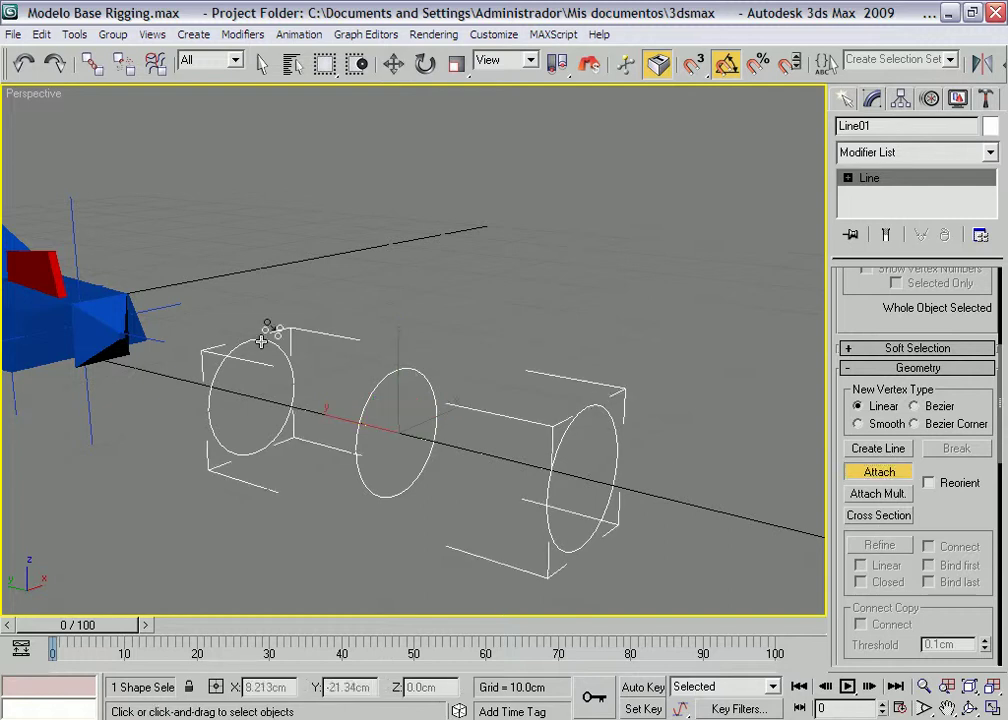
{"action": "left_click", "coordinate": [879, 471]}
{"action": "key", "text": "w"}
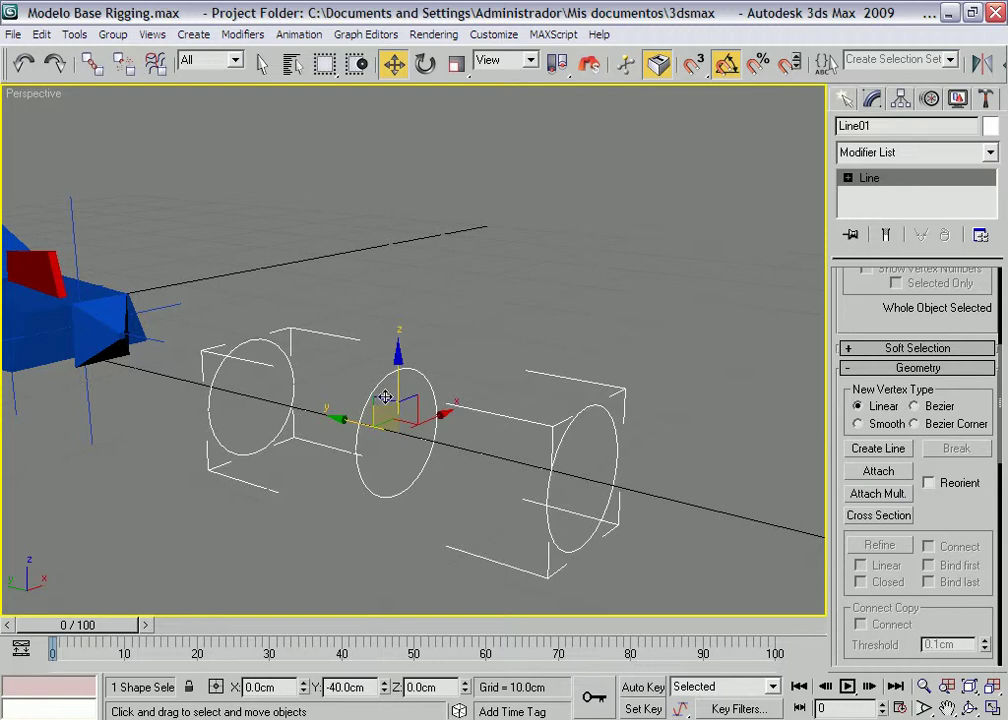
{"action": "left_click_drag", "start_coordinate": [385, 397], "coordinate": [400, 346]}
{"action": "key", "text": "ctrl+z"}
Enable Line01 in the viewport as 4-sided tubes 0.52 cm thick, then orbit around the rings.
{"action": "scroll", "coordinate": [850, 314], "scroll_direction": "up", "scroll_amount": 5}
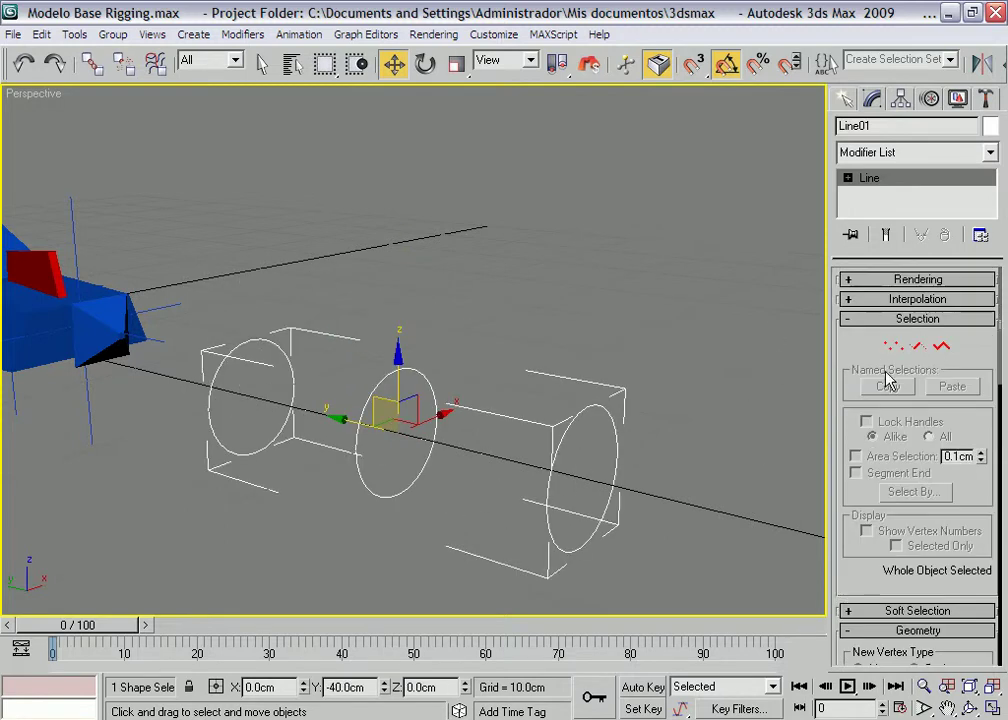
{"action": "left_click", "coordinate": [884, 280]}
{"action": "left_click", "coordinate": [850, 313]}
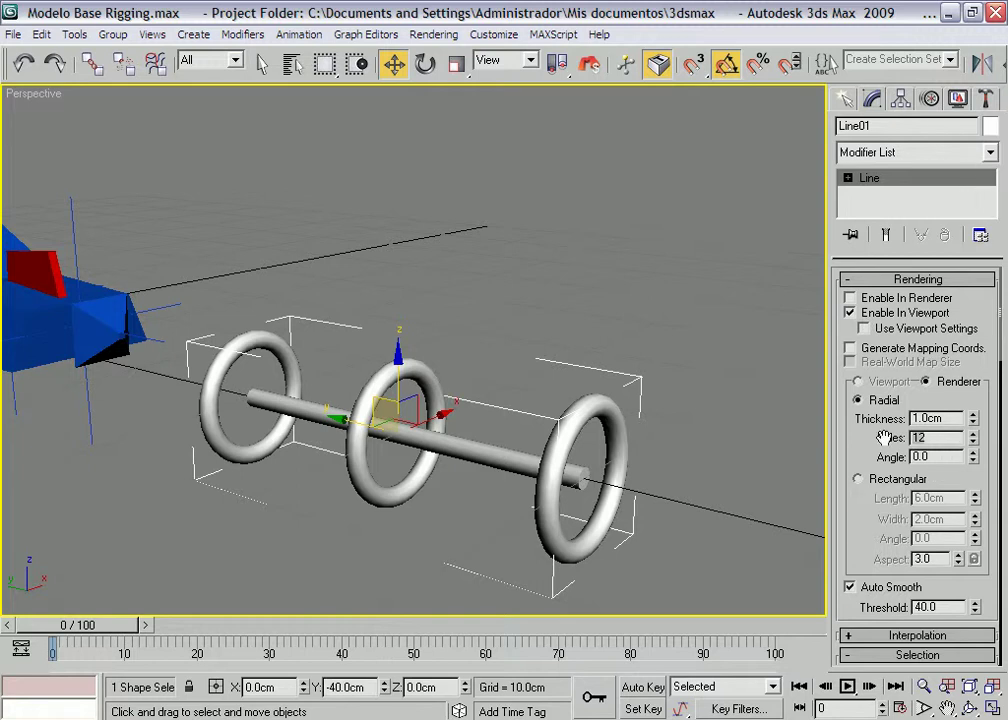
{"action": "key", "text": "Return"}
{"action": "type", "text": "4"}
{"action": "key", "text": "Return"}
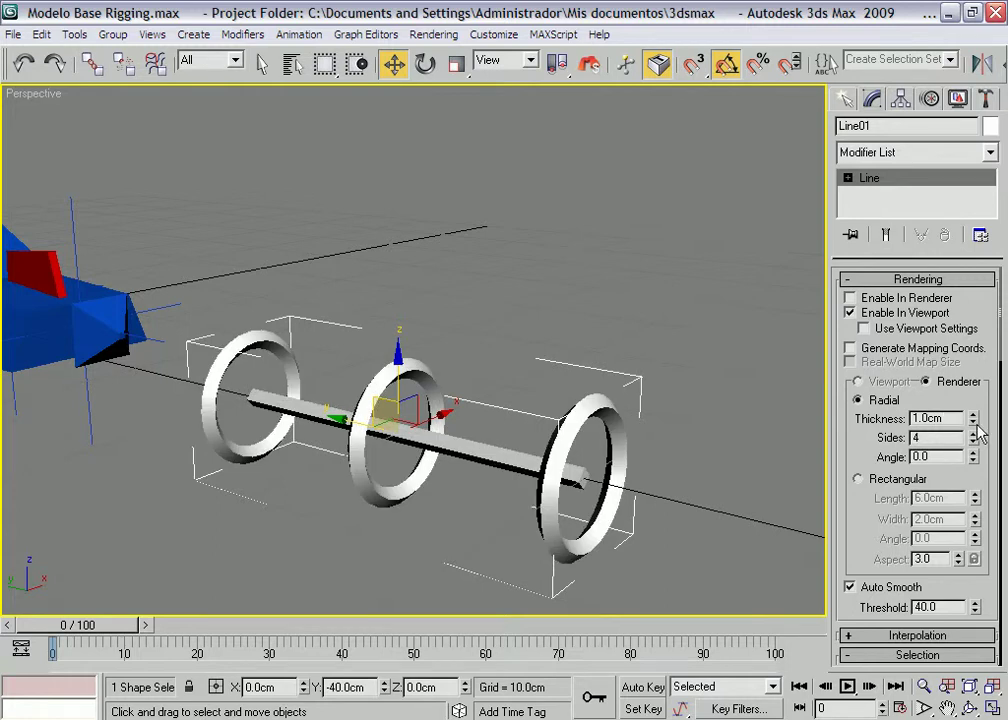
{"action": "left_click_drag", "start_coordinate": [975, 421], "coordinate": [971, 457]}
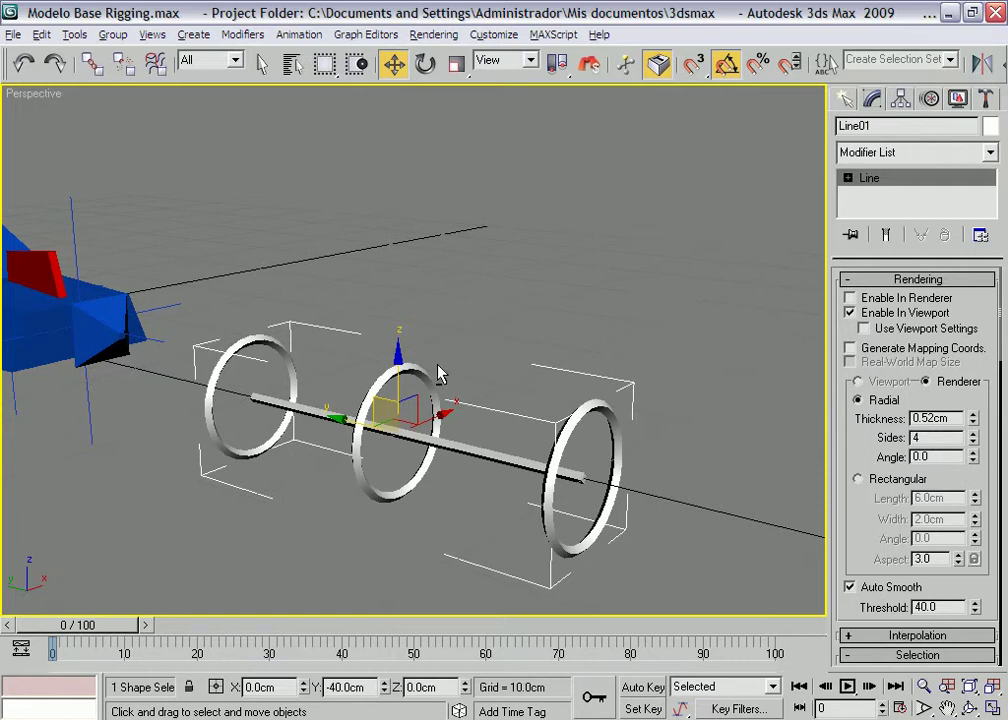
{"action": "mouse_move", "coordinate": [438, 372]}
{"action": "middle_mouse_down", "text": "alt"}
{"action": "mouse_move", "coordinate": [295, 419]}
{"action": "mouse_move", "coordinate": [290, 317]}
{"action": "mouse_move", "coordinate": [338, 360]}
{"action": "mouse_move", "coordinate": [409, 350]}
{"action": "mouse_move", "coordinate": [338, 349]}
{"action": "mouse_move", "coordinate": [370, 361]}
{"action": "middle_mouse_up", "text": "alt"}
{"action": "middle_click_drag", "start_coordinate": [490, 390], "coordinate": [575, 390], "text": "alt"}
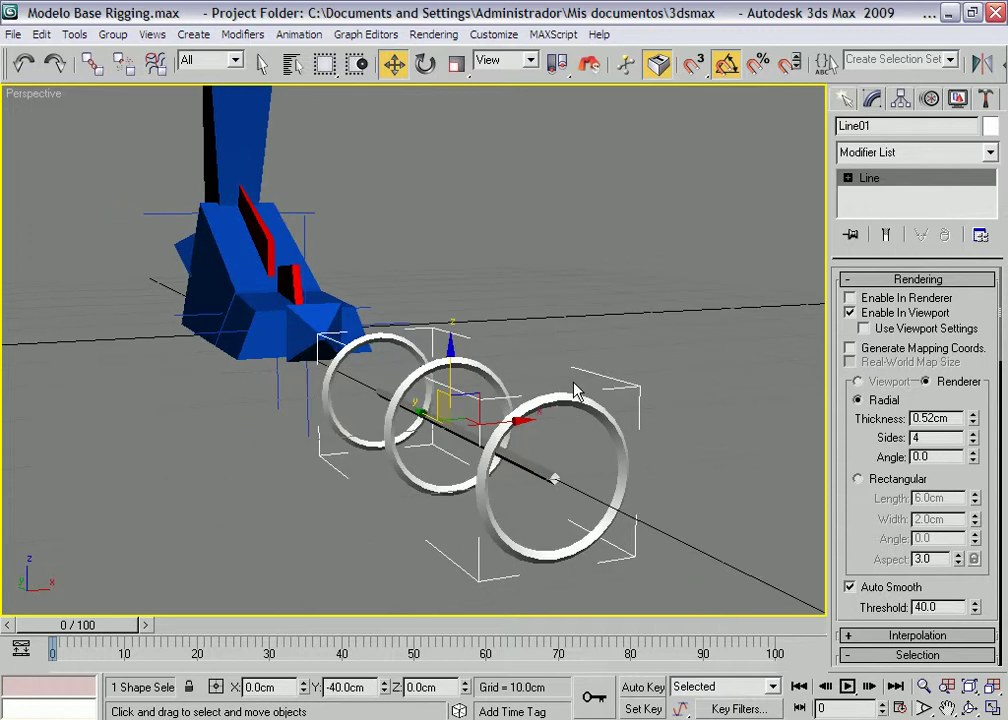
At Spline level, scale the first and third rings down to about 57%.
{"action": "left_click", "coordinate": [848, 179]}
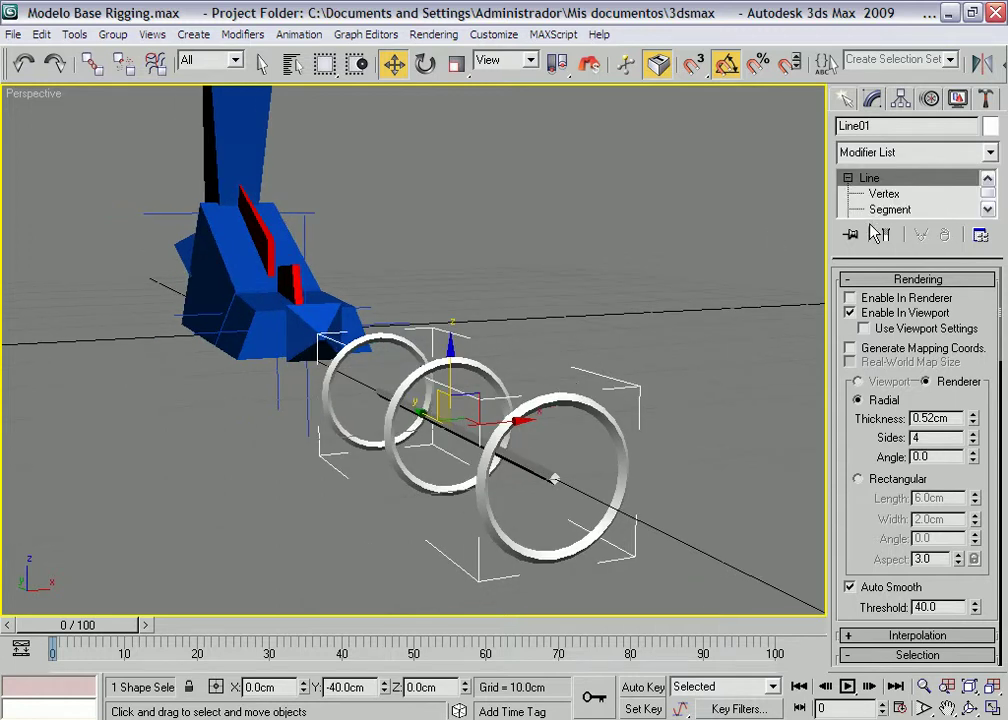
{"action": "left_click_drag", "start_coordinate": [870, 257], "coordinate": [870, 347]}
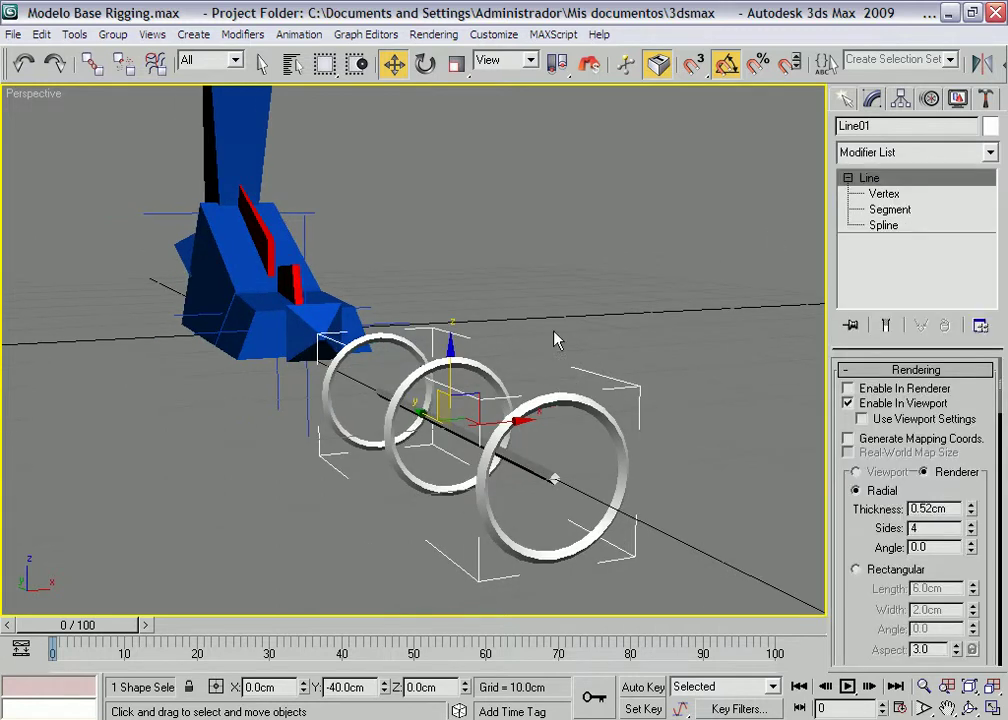
{"action": "left_click", "coordinate": [884, 225]}
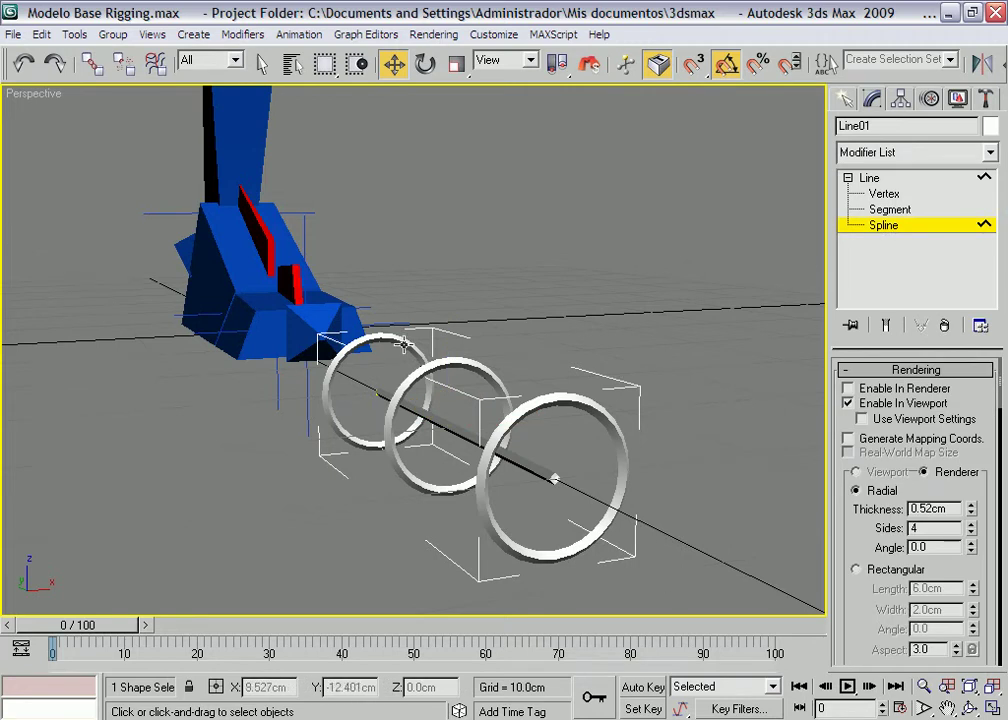
{"action": "left_click", "coordinate": [486, 368]}
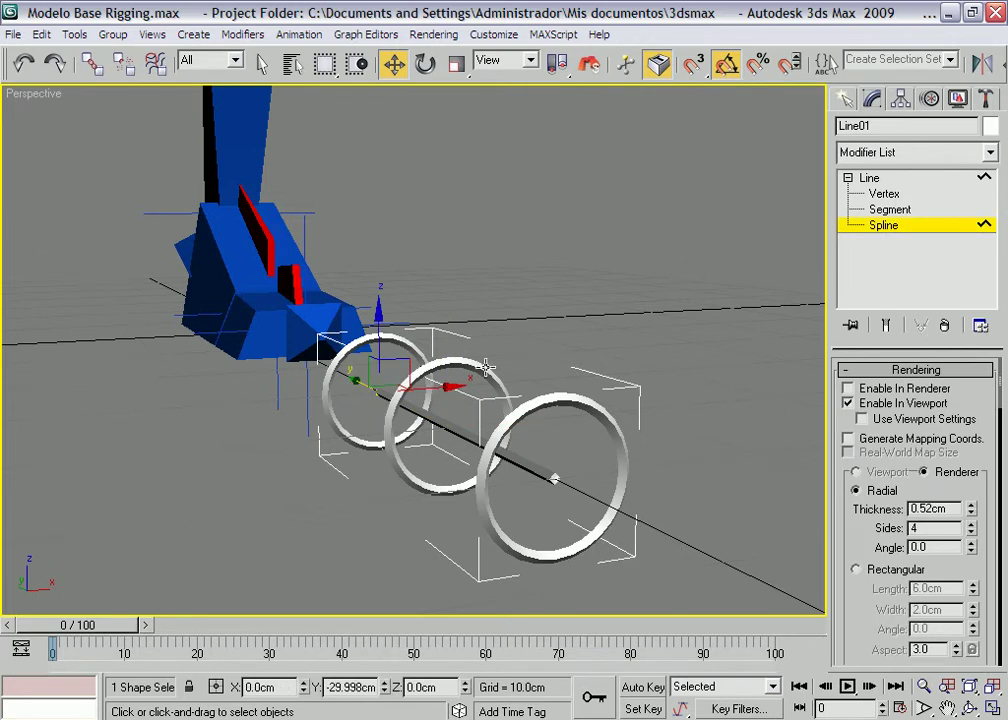
{"action": "left_click", "coordinate": [562, 411]}
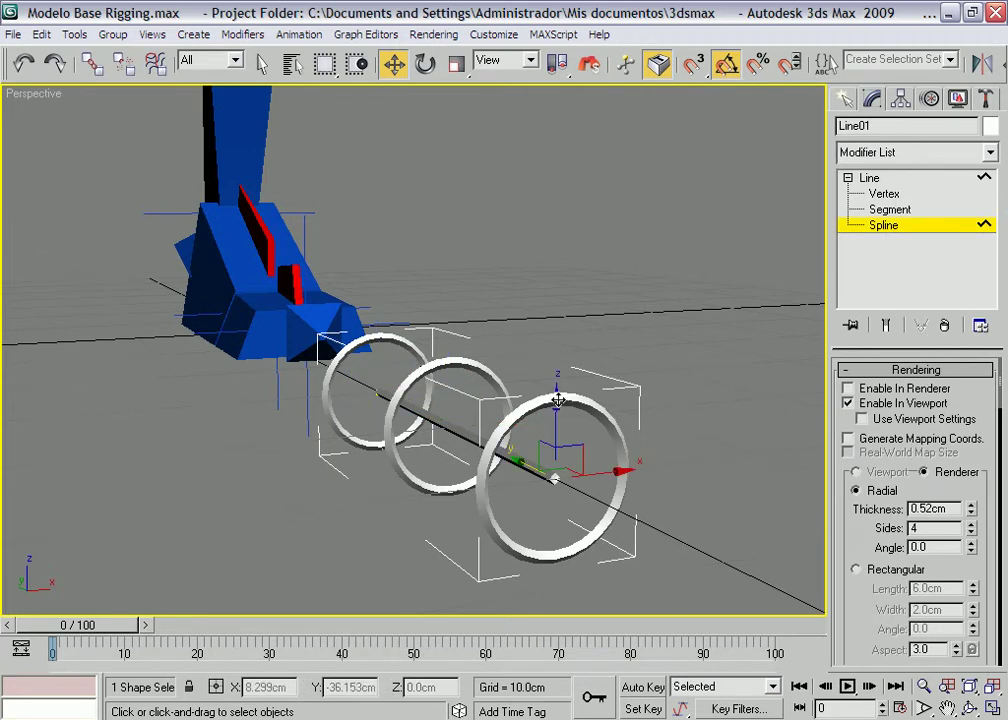
{"action": "left_click", "coordinate": [456, 63]}
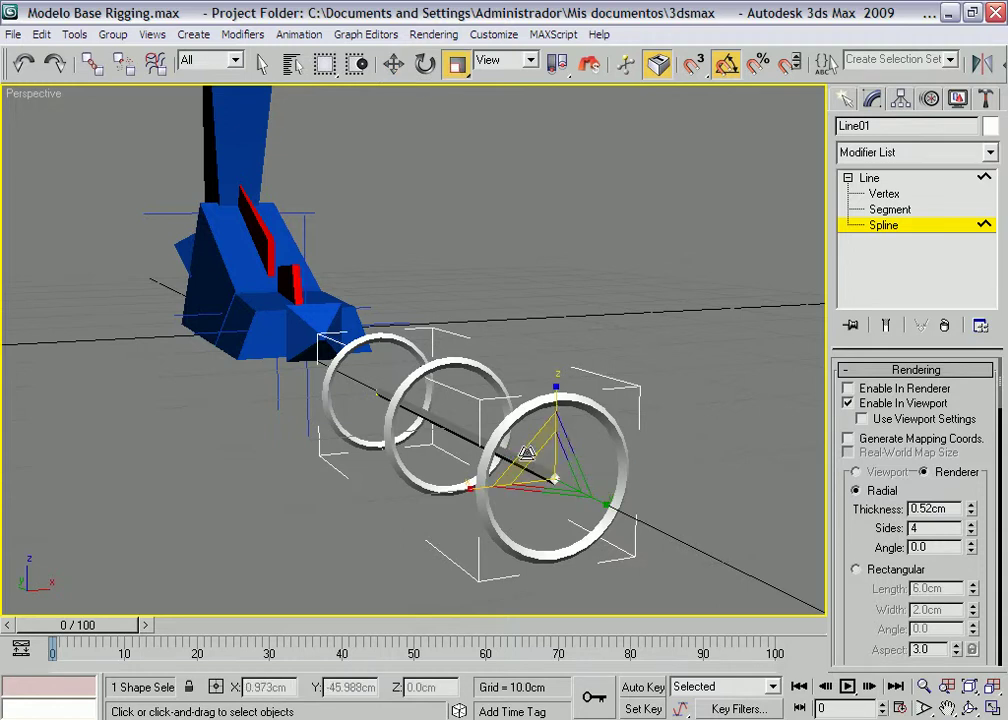
{"action": "left_click_drag", "start_coordinate": [520, 452], "coordinate": [556, 680]}
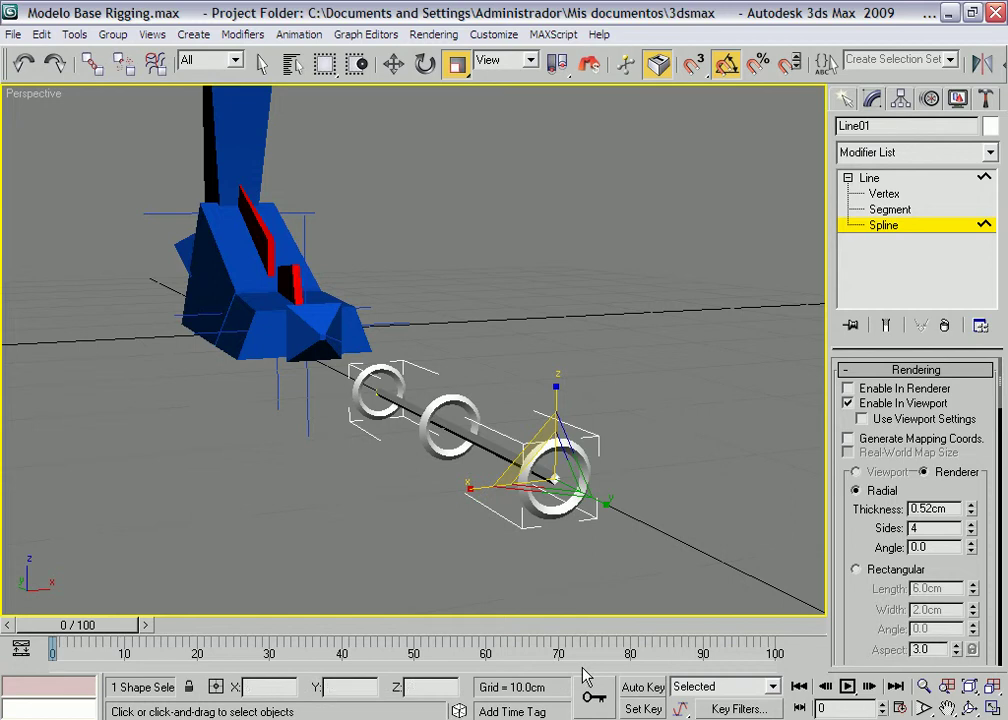
{"action": "right_click", "coordinate": [697, 549]}
{"action": "left_click", "coordinate": [716, 578]}
Thin Line01's viewport tubes to 0.35 cm and orbit to inspect them beside the foot.
{"action": "left_click", "coordinate": [860, 178]}
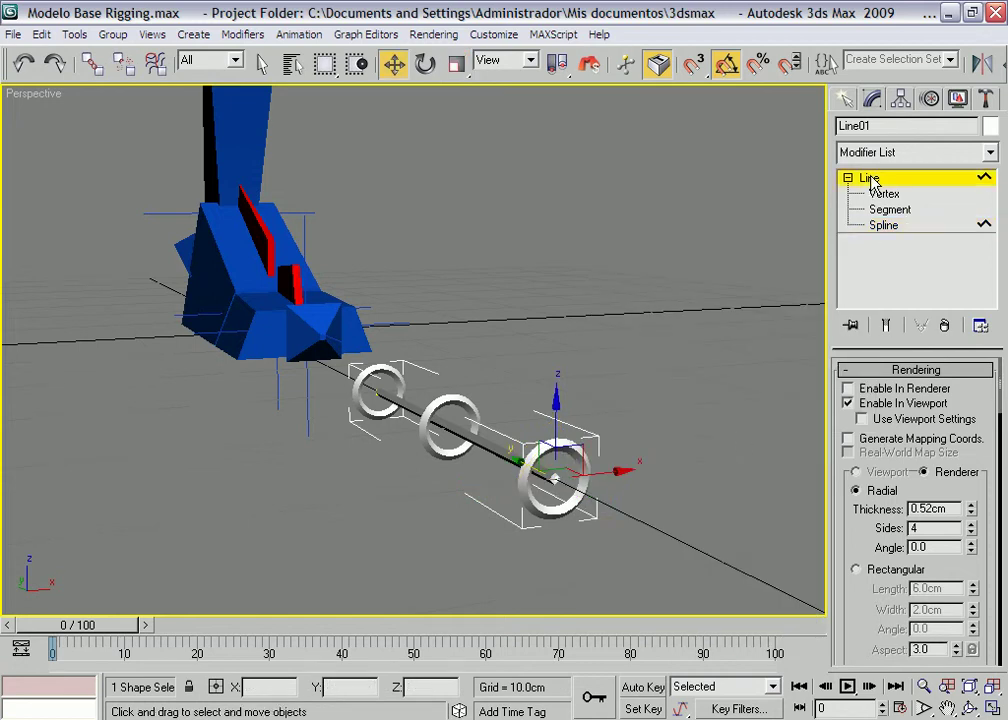
{"action": "left_click_drag", "start_coordinate": [976, 508], "coordinate": [974, 514]}
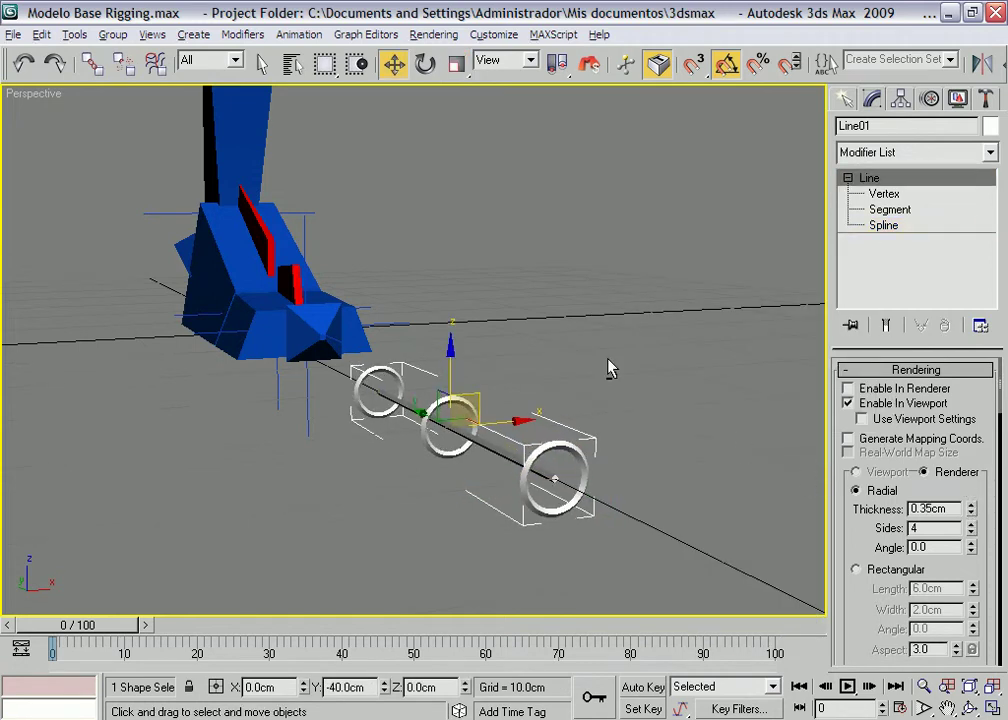
{"action": "mouse_move", "coordinate": [610, 368]}
{"action": "middle_mouse_down", "text": "alt"}
{"action": "mouse_move", "coordinate": [393, 406]}
{"action": "mouse_move", "coordinate": [682, 356]}
{"action": "mouse_move", "coordinate": [544, 349]}
{"action": "mouse_move", "coordinate": [628, 367]}
{"action": "middle_mouse_up", "text": "alt"}
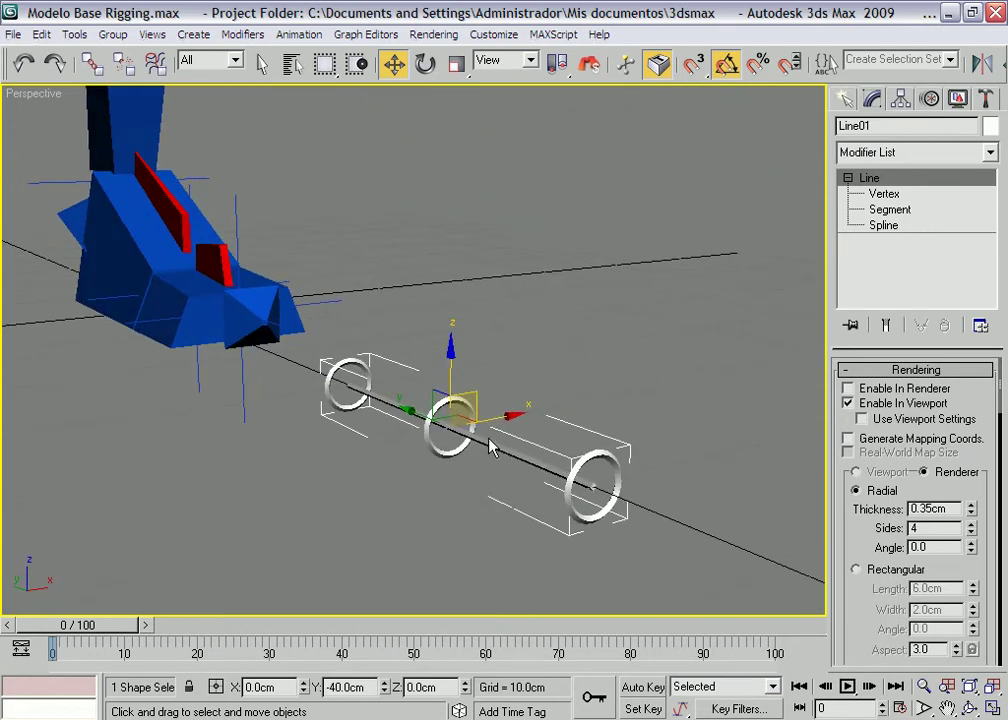
{"action": "mouse_move", "coordinate": [568, 352]}
{"action": "middle_mouse_down", "text": "alt"}
{"action": "mouse_move", "coordinate": [545, 443]}
{"action": "mouse_move", "coordinate": [590, 432]}
{"action": "mouse_move", "coordinate": [646, 331]}
{"action": "mouse_move", "coordinate": [481, 367]}
{"action": "mouse_move", "coordinate": [428, 349]}
{"action": "mouse_move", "coordinate": [527, 370]}
{"action": "mouse_move", "coordinate": [567, 349]}
{"action": "mouse_move", "coordinate": [583, 371]}
{"action": "mouse_move", "coordinate": [578, 362]}
{"action": "mouse_move", "coordinate": [446, 362]}
{"action": "mouse_move", "coordinate": [475, 389]}
{"action": "mouse_move", "coordinate": [434, 343]}
{"action": "middle_mouse_up", "text": "alt"}
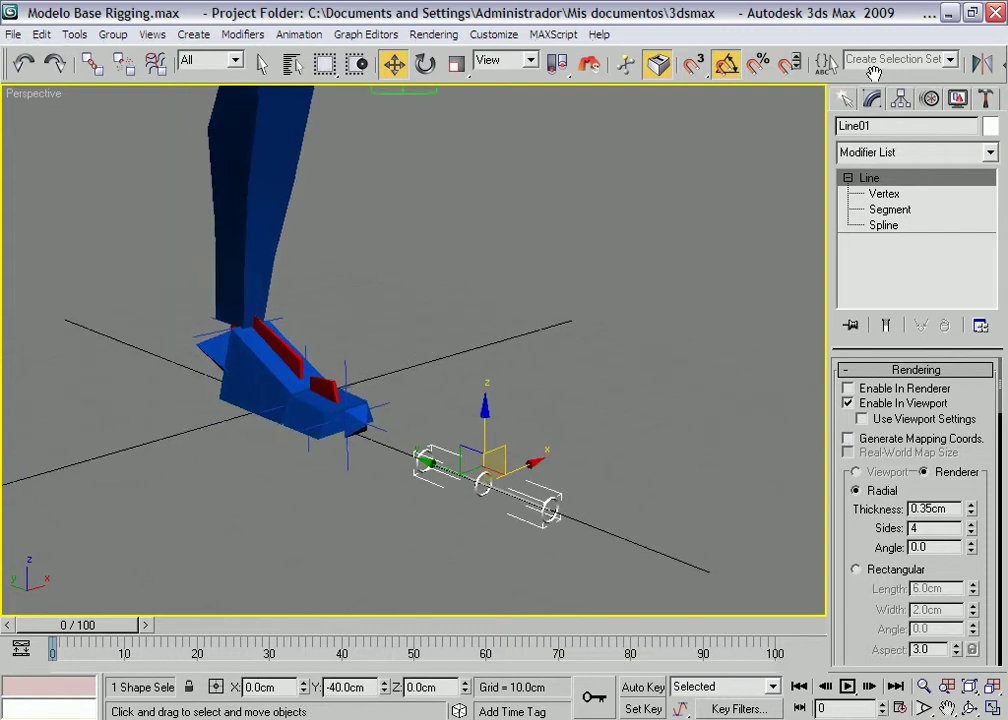
{"action": "left_click_drag", "start_coordinate": [874, 73], "coordinate": [607, 70]}
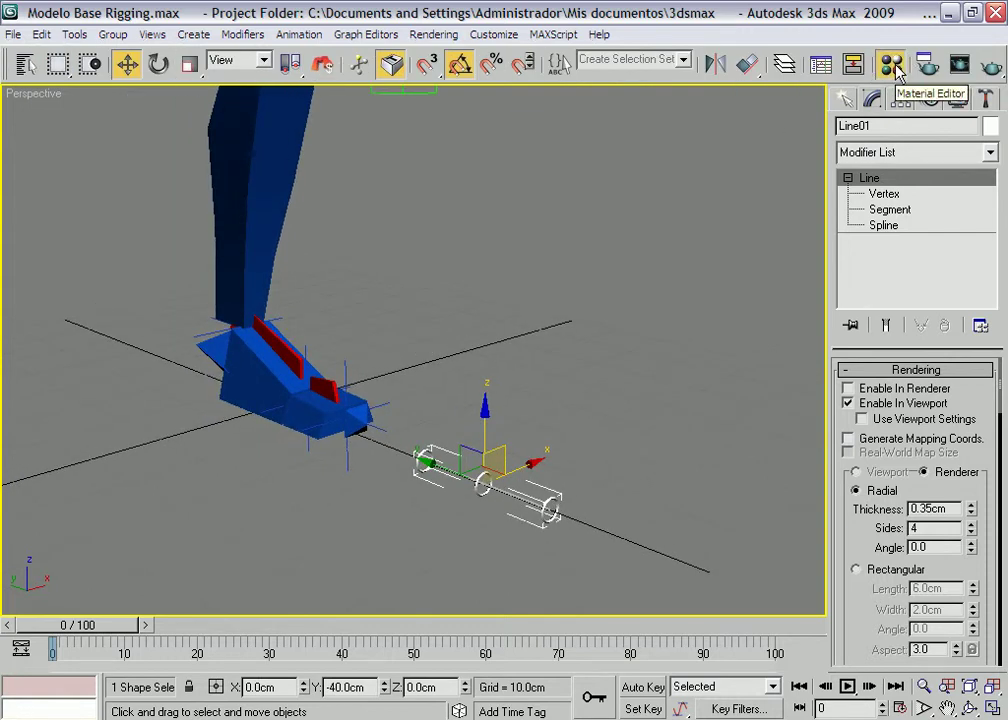
Give an empty material slot a fully saturated cyan diffuse colour.
{"action": "key", "text": "m"}
{"action": "left_click", "coordinate": [455, 145]}
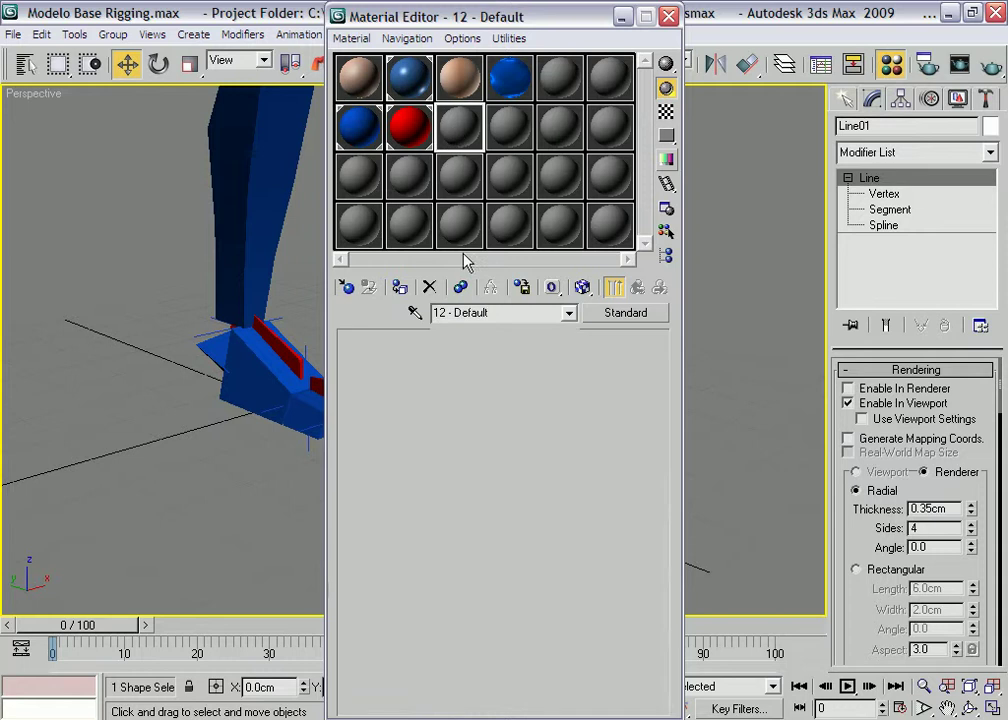
{"action": "left_click", "coordinate": [443, 461]}
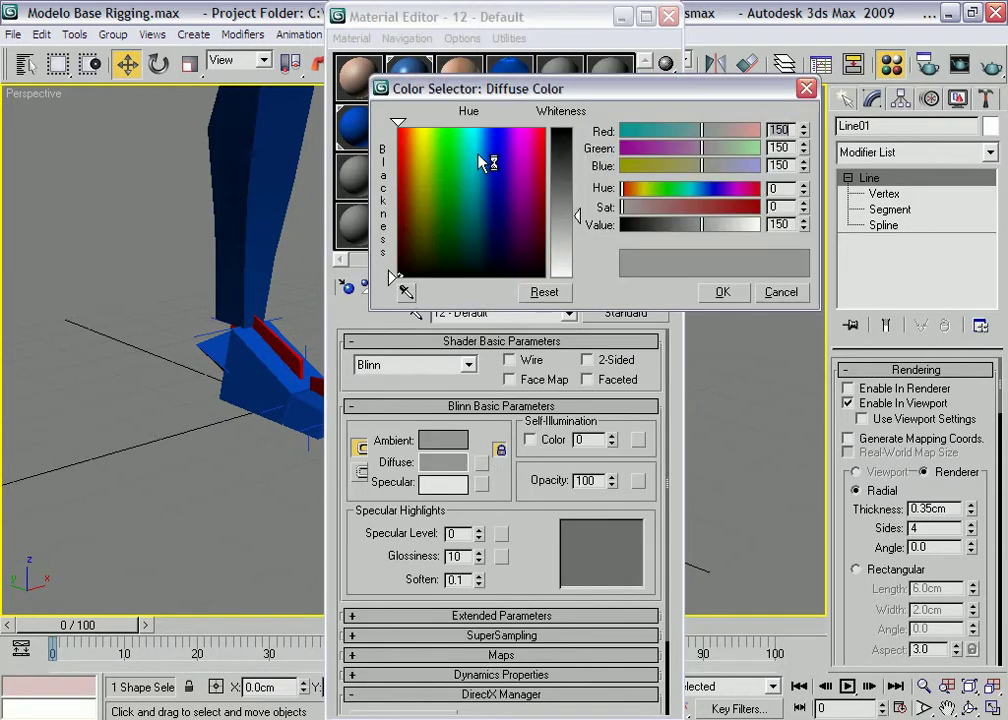
{"action": "left_click_drag", "start_coordinate": [484, 161], "coordinate": [481, 128]}
{"action": "left_click_drag", "start_coordinate": [577, 216], "coordinate": [577, 131]}
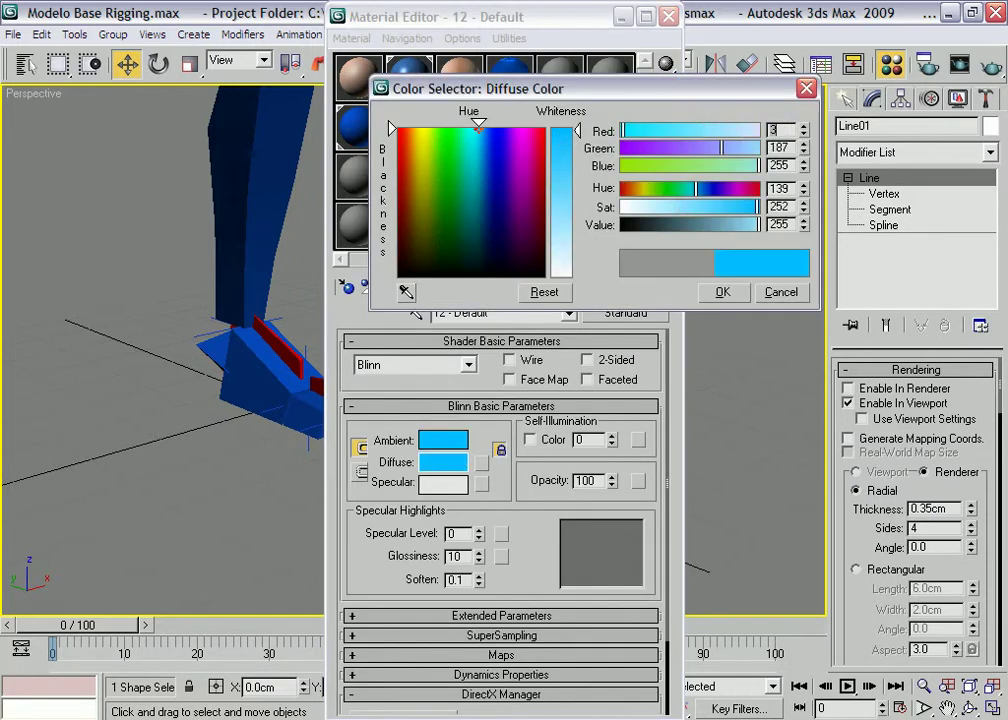
{"action": "left_click_drag", "start_coordinate": [480, 128], "coordinate": [473, 125]}
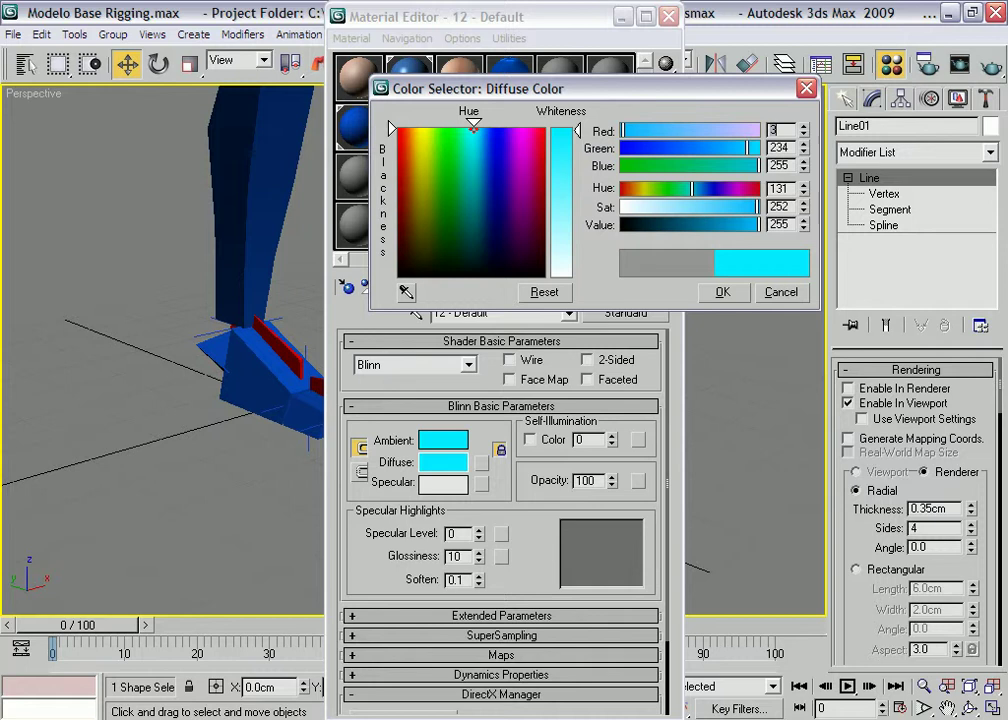
{"action": "left_click", "coordinate": [716, 295]}
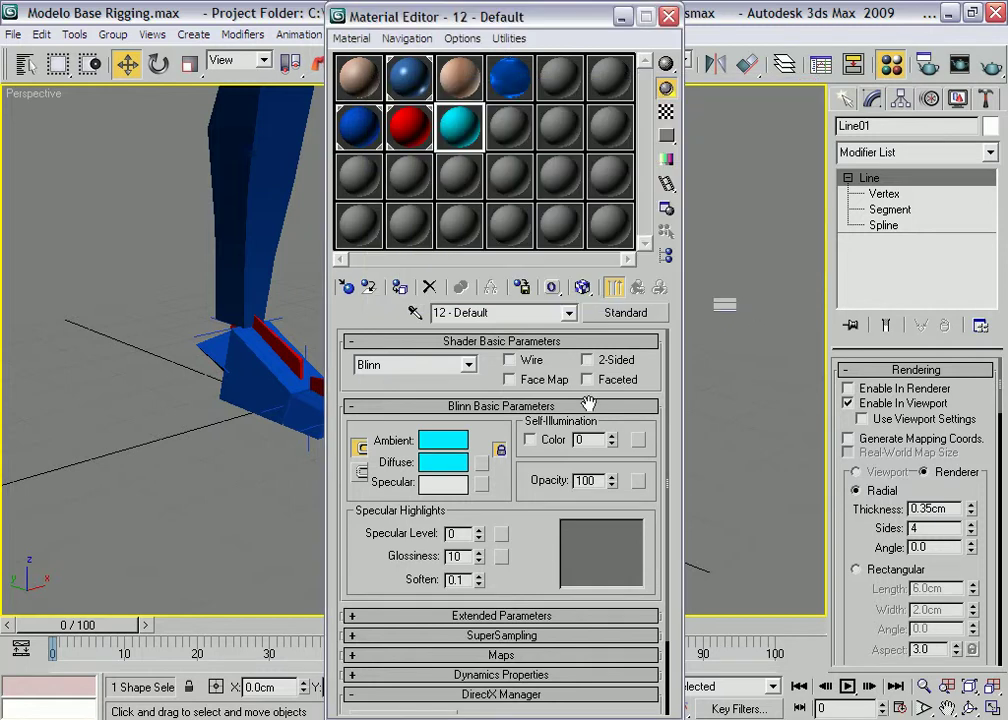
Set Self-Illumination to 55, name the material DUMMY and assign it to Line01.
{"action": "left_click_drag", "start_coordinate": [611, 440], "coordinate": [614, 388]}
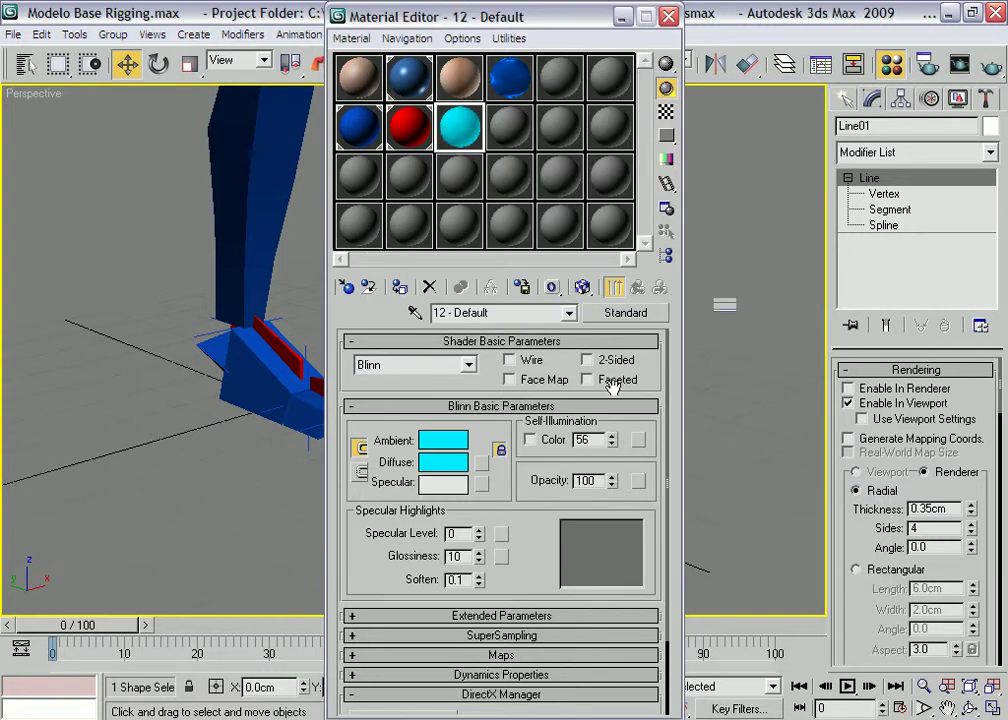
{"action": "left_click_drag", "start_coordinate": [614, 444], "coordinate": [614, 400]}
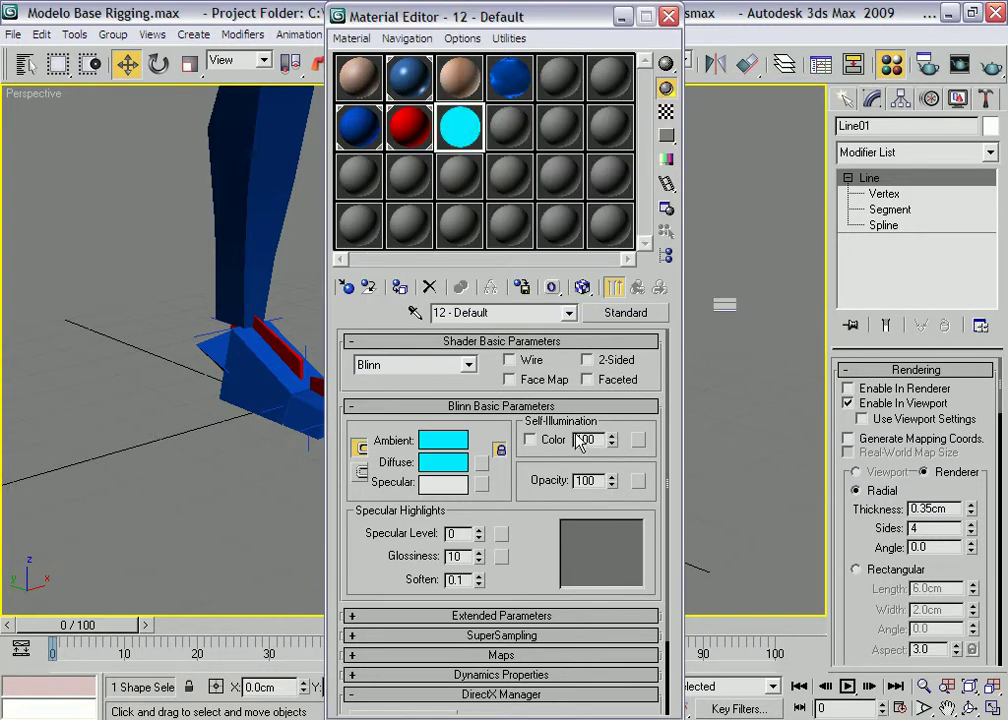
{"action": "left_click_drag", "start_coordinate": [613, 445], "coordinate": [613, 480]}
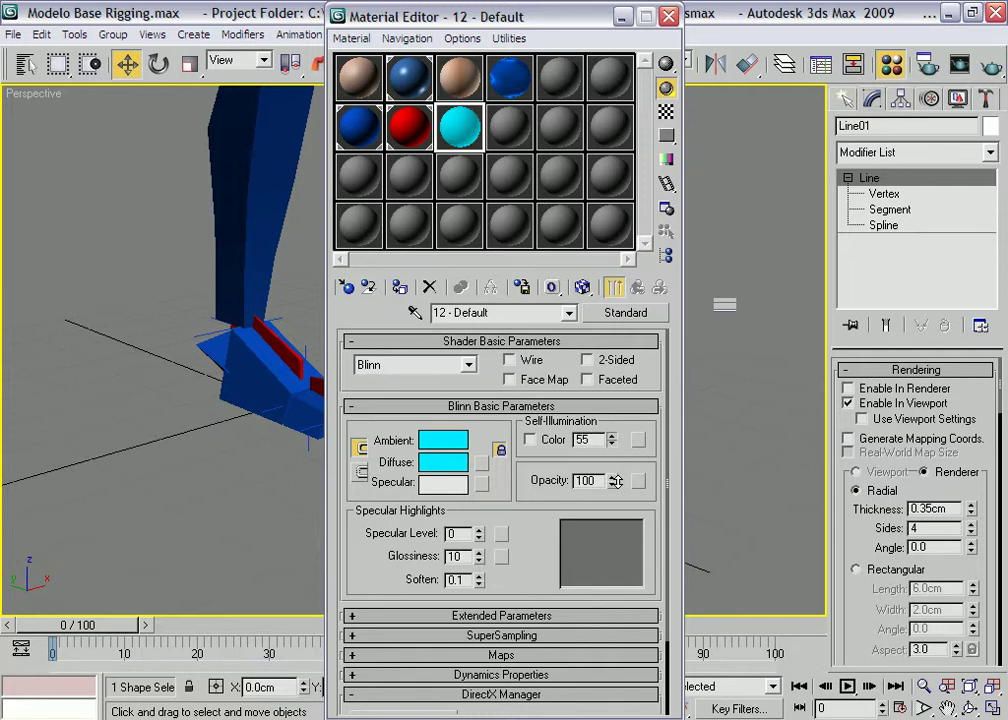
{"action": "left_click", "coordinate": [400, 288]}
{"action": "left_click", "coordinate": [604, 444]}
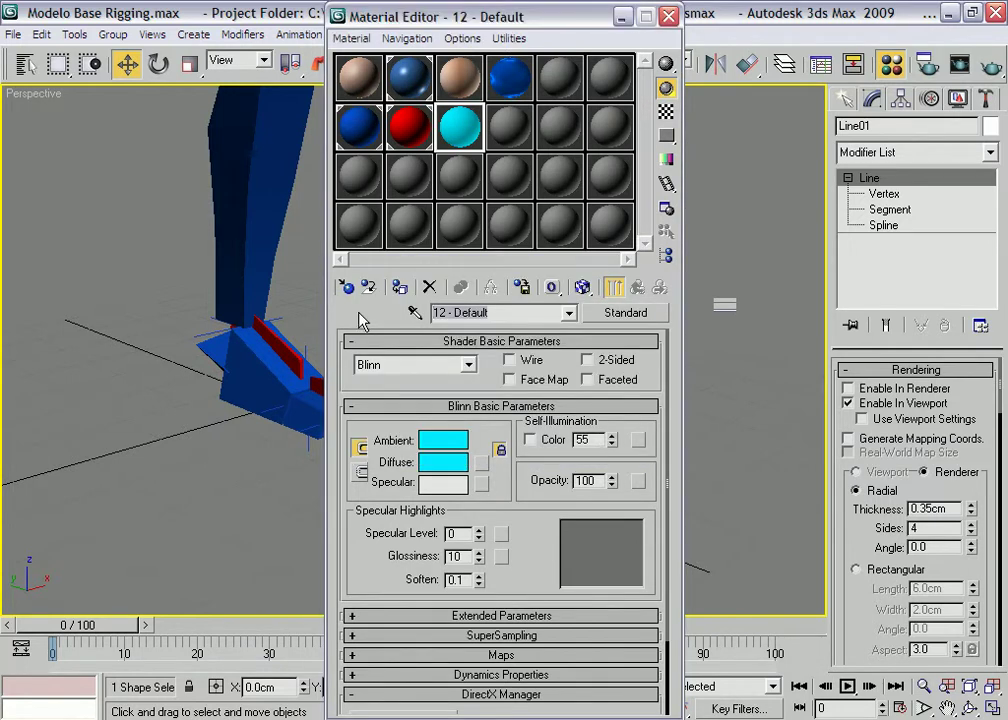
{"action": "type", "text": "DUMMY"}
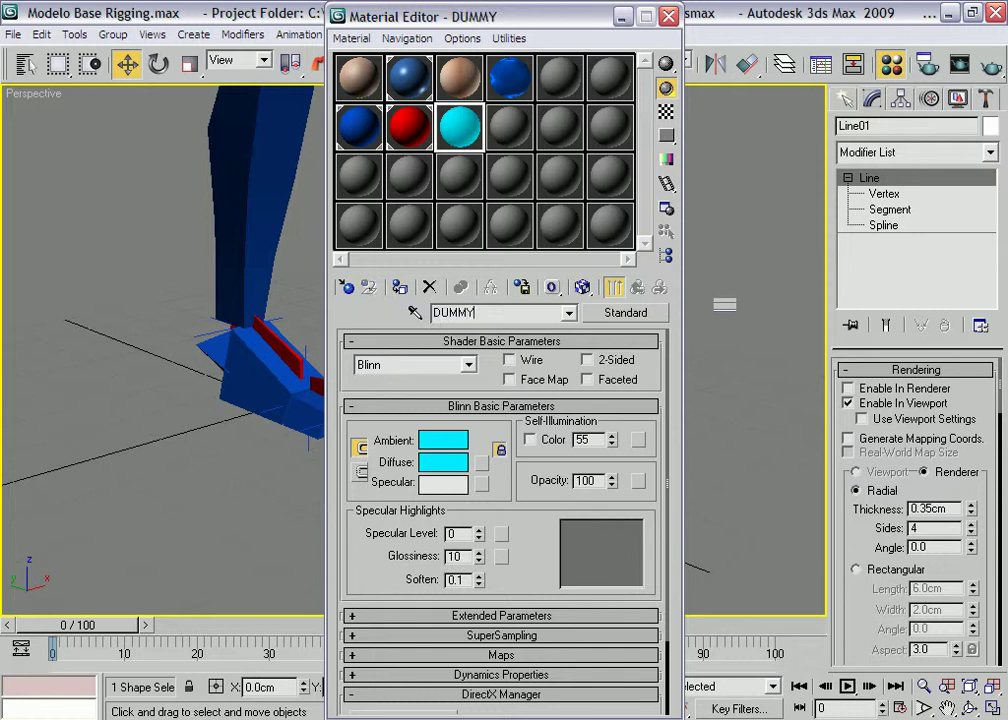
{"action": "left_click", "coordinate": [398, 288]}
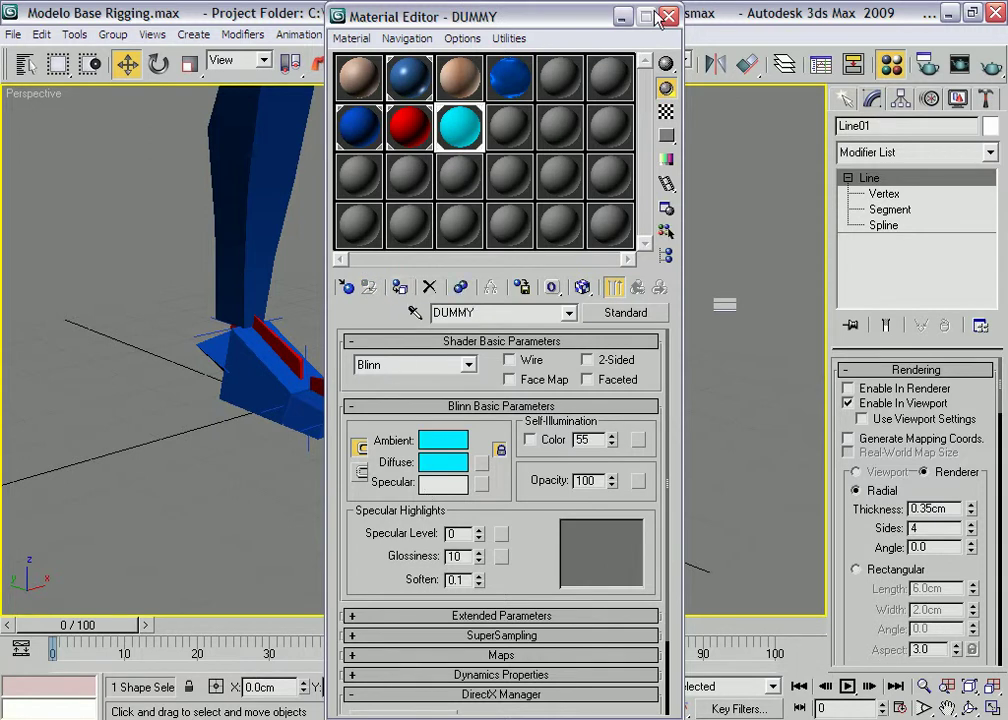
{"action": "left_click", "coordinate": [670, 16]}
In Top view, move Line01 beside the foot's lower edge to X -5.034cm, Y -2.594cm.
{"action": "left_click", "coordinate": [620, 495]}
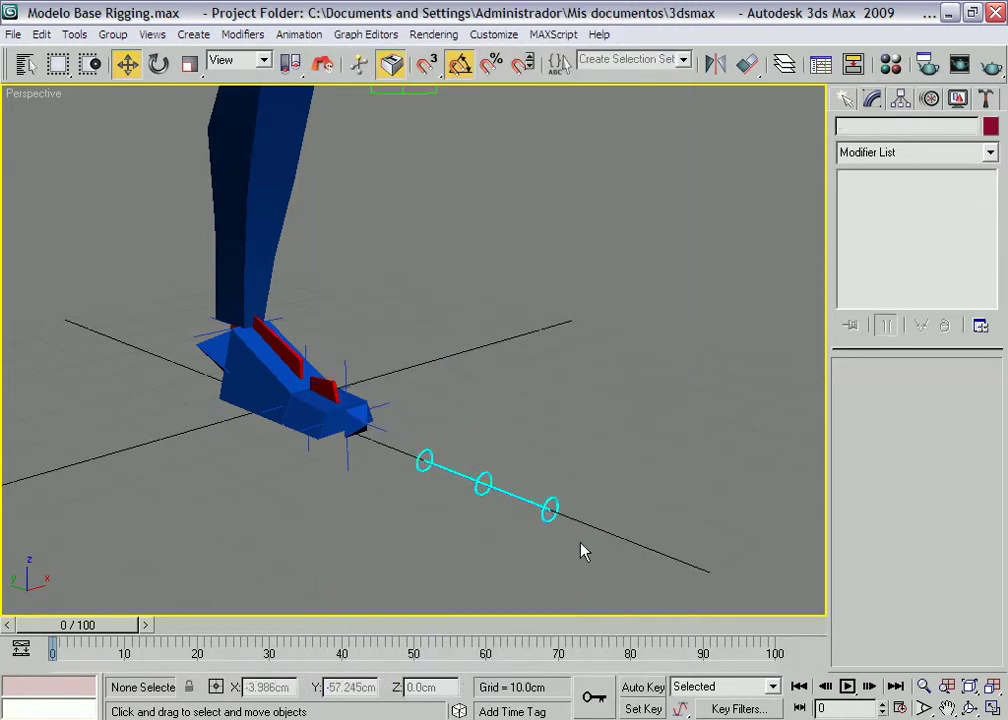
{"action": "middle_click_drag", "start_coordinate": [580, 547], "coordinate": [577, 531]}
{"action": "left_click", "coordinate": [532, 487]}
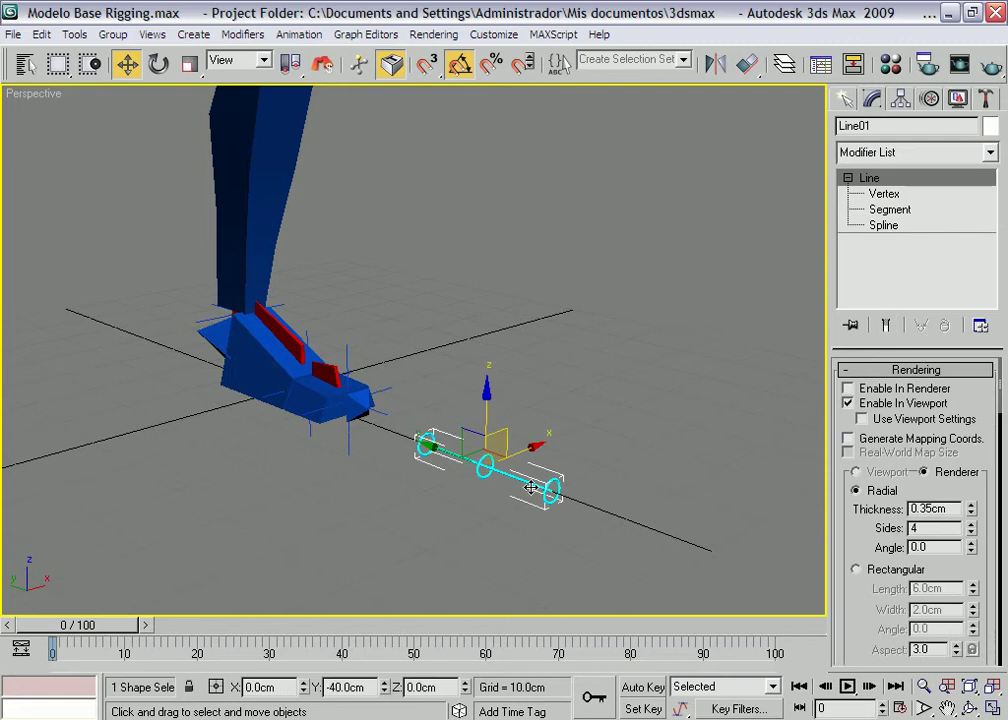
{"action": "key", "text": "t"}
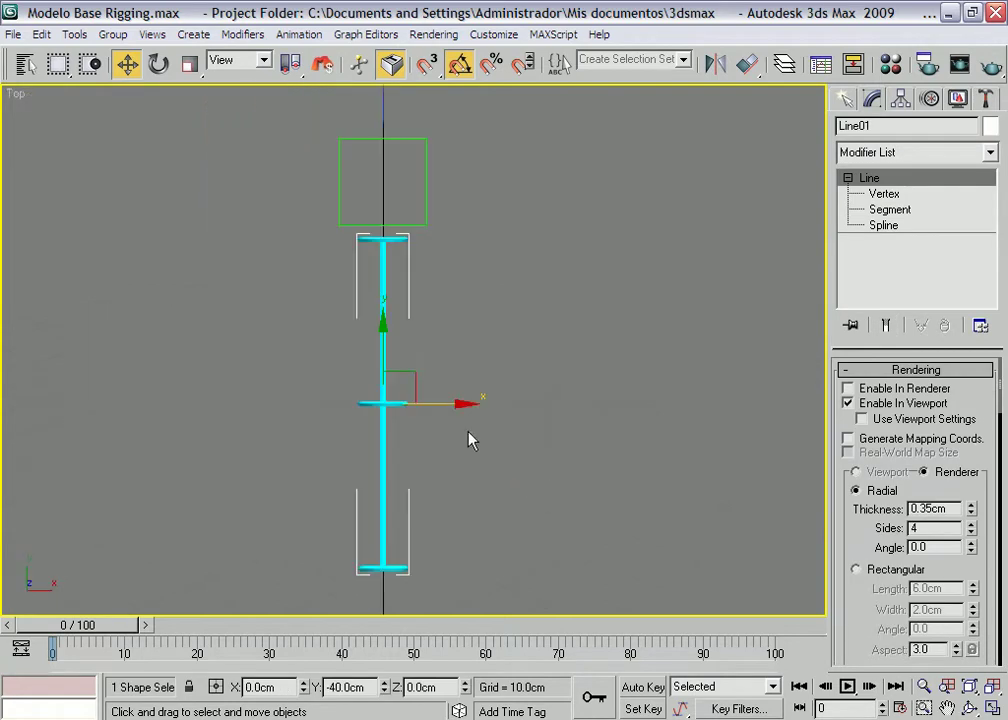
{"action": "scroll", "coordinate": [484, 468], "scroll_direction": "down", "scroll_amount": 1}
{"action": "scroll", "coordinate": [431, 361], "scroll_direction": "down", "scroll_amount": 4}
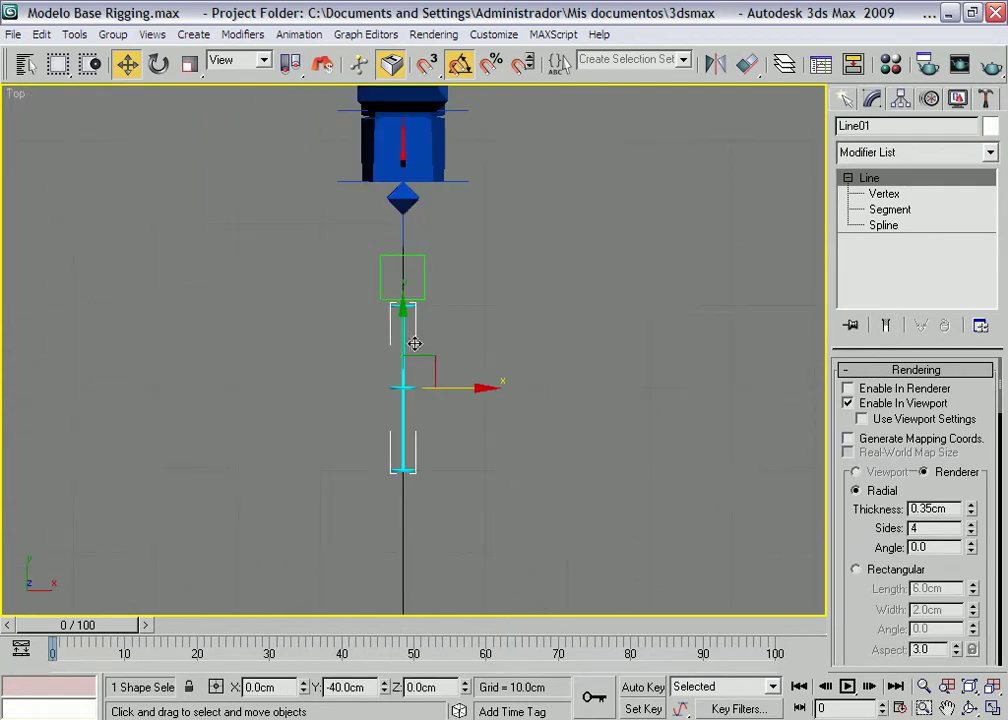
{"action": "left_click_drag", "start_coordinate": [421, 356], "coordinate": [352, 131]}
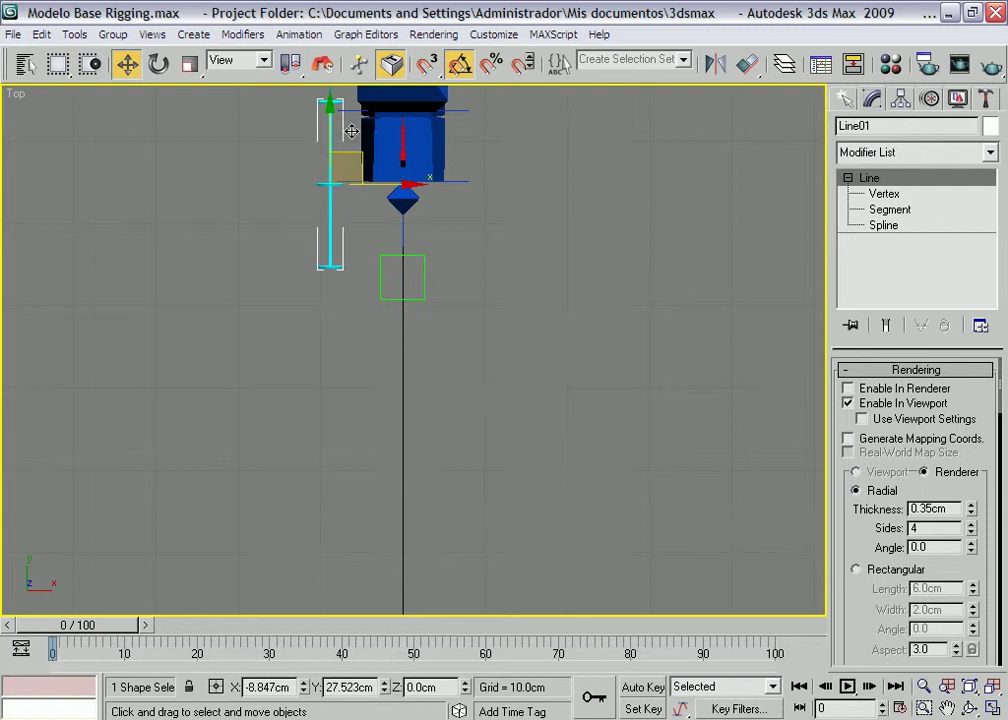
{"action": "scroll", "coordinate": [378, 331], "scroll_direction": "up", "scroll_amount": 3}
{"action": "scroll", "coordinate": [378, 396], "scroll_direction": "up", "scroll_amount": 3}
{"action": "middle_click_drag", "start_coordinate": [367, 353], "coordinate": [486, 456]}
{"action": "left_click_drag", "start_coordinate": [328, 461], "coordinate": [416, 318]}
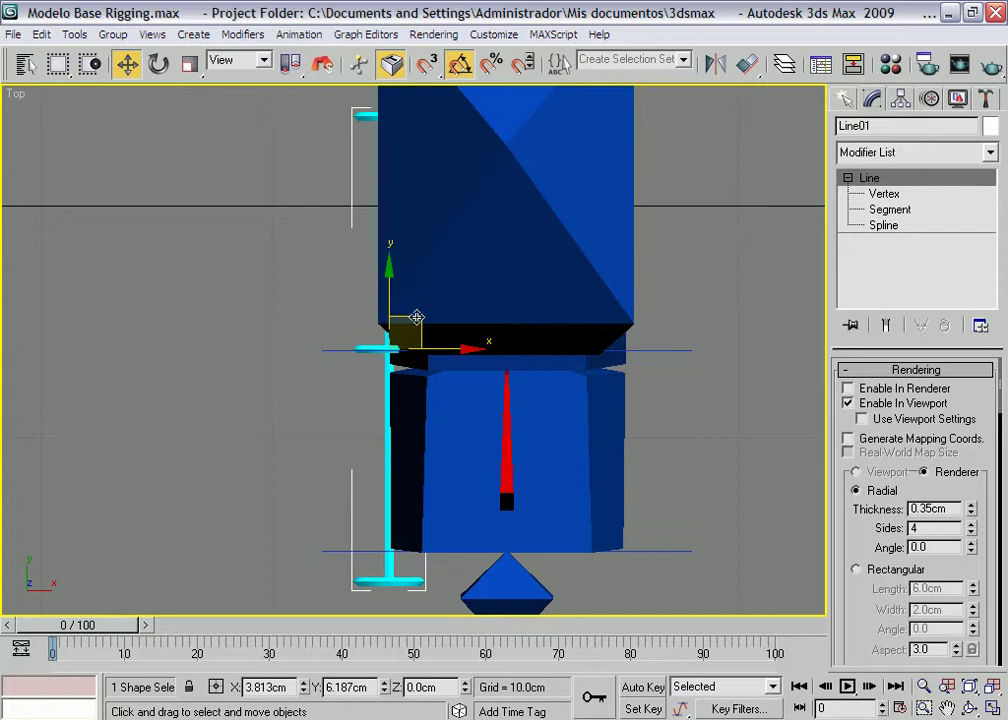
{"action": "left_click_drag", "start_coordinate": [389, 286], "coordinate": [390, 214]}
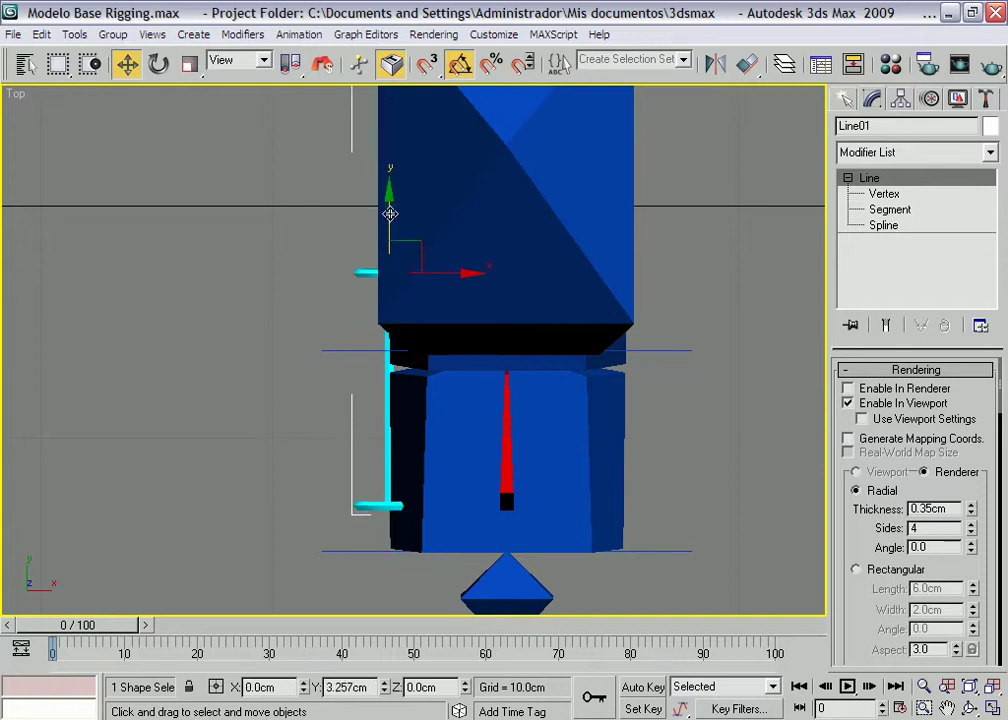
Check the line's position in the four viewports and orbit around the selected line.
{"action": "key", "text": "alt+w"}
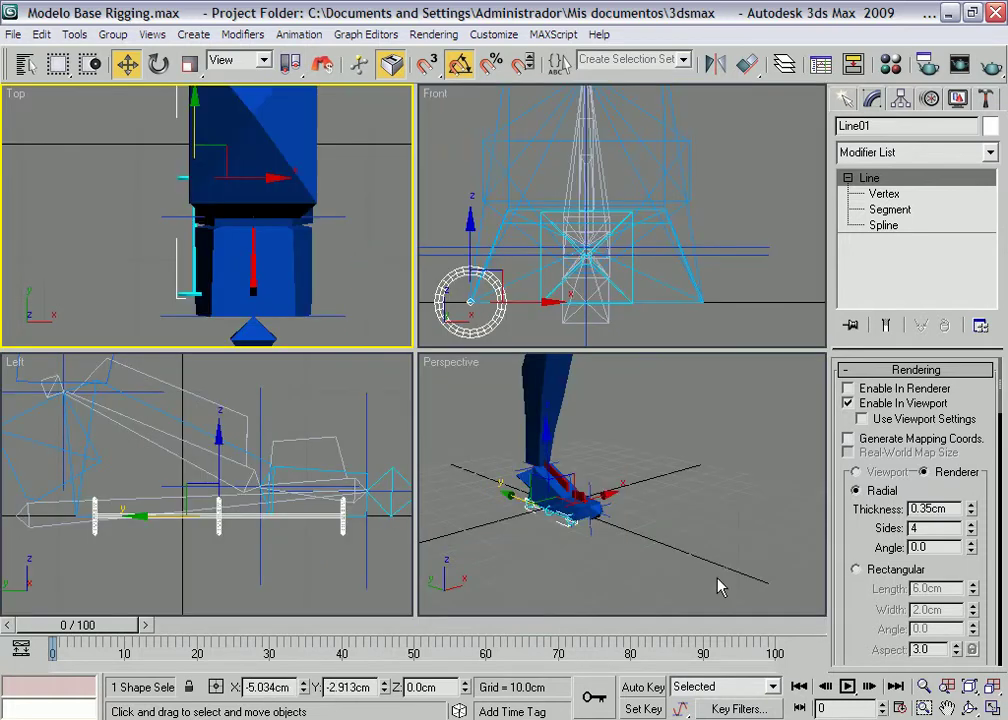
{"action": "left_click", "coordinate": [333, 411]}
{"action": "left_click", "coordinate": [283, 499]}
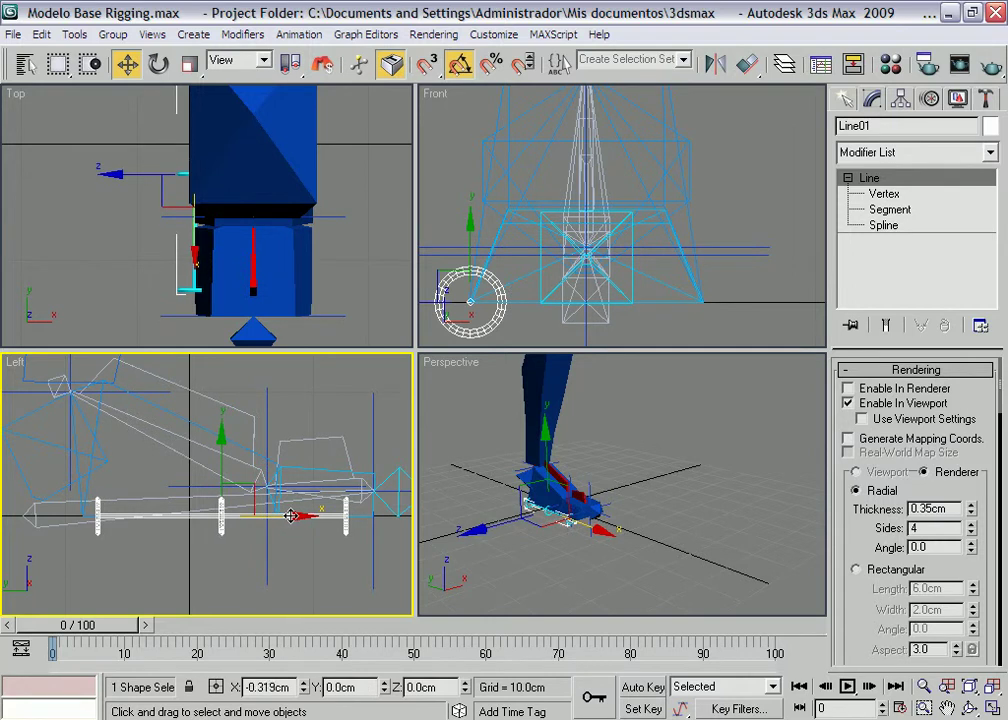
{"action": "middle_click_drag", "start_coordinate": [652, 533], "coordinate": [697, 510]}
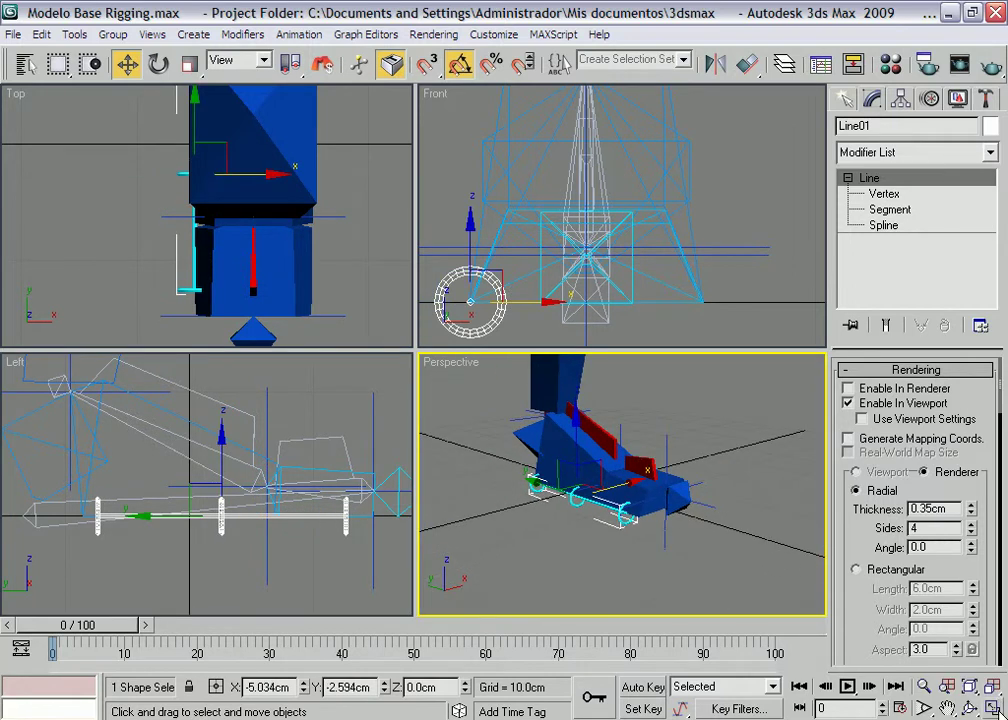
{"action": "key", "text": "alt+w"}
{"action": "key", "text": "alt+w"}
{"action": "left_click", "coordinate": [969, 708]}
{"action": "key", "text": "alt+w"}
{"action": "mouse_move", "coordinate": [397, 388]}
{"action": "left_mouse_down"}
{"action": "mouse_move", "coordinate": [385, 392]}
{"action": "mouse_move", "coordinate": [445, 407]}
{"action": "mouse_move", "coordinate": [495, 371]}
{"action": "mouse_move", "coordinate": [382, 378]}
{"action": "mouse_move", "coordinate": [289, 357]}
{"action": "mouse_move", "coordinate": [545, 396]}
{"action": "mouse_move", "coordinate": [608, 351]}
{"action": "mouse_move", "coordinate": [372, 362]}
{"action": "mouse_move", "coordinate": [326, 400]}
{"action": "mouse_move", "coordinate": [397, 362]}
{"action": "mouse_move", "coordinate": [414, 400]}
{"action": "mouse_move", "coordinate": [540, 387]}
{"action": "left_mouse_up"}
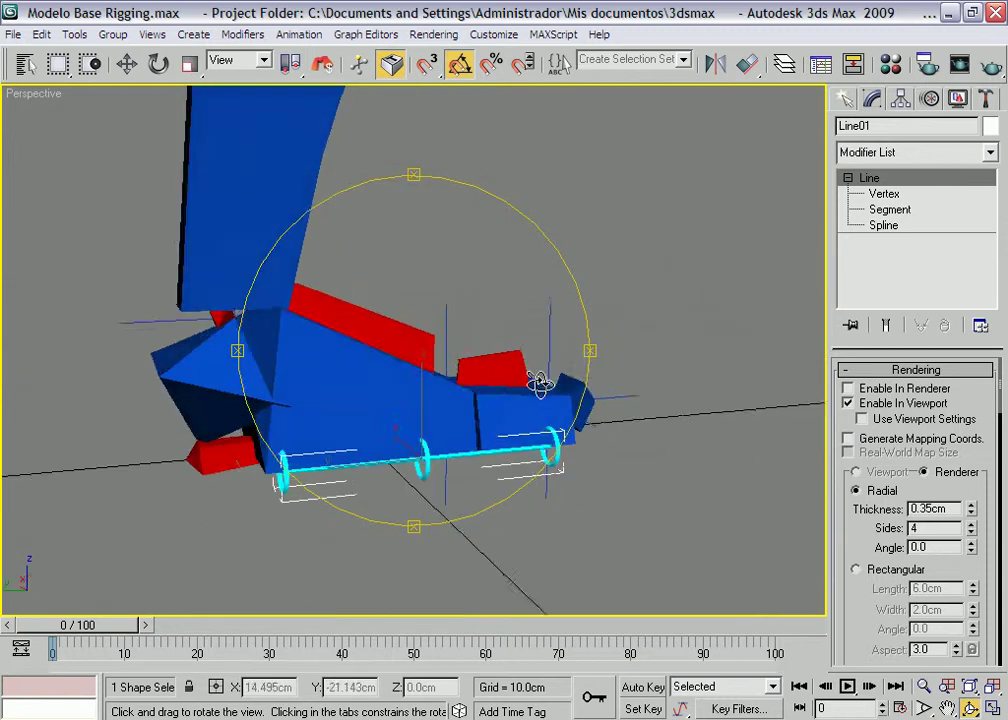
Move the red heel bone Bone01 to the back of the foot.
{"action": "key", "text": "w"}
{"action": "left_click", "coordinate": [512, 312]}
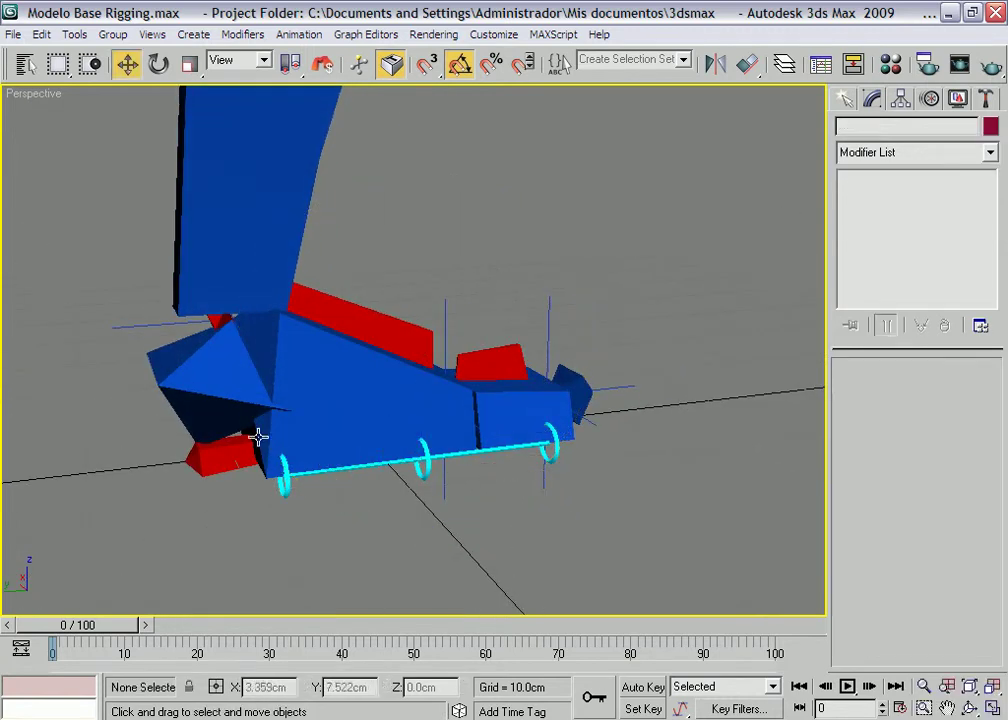
{"action": "left_click", "coordinate": [209, 456]}
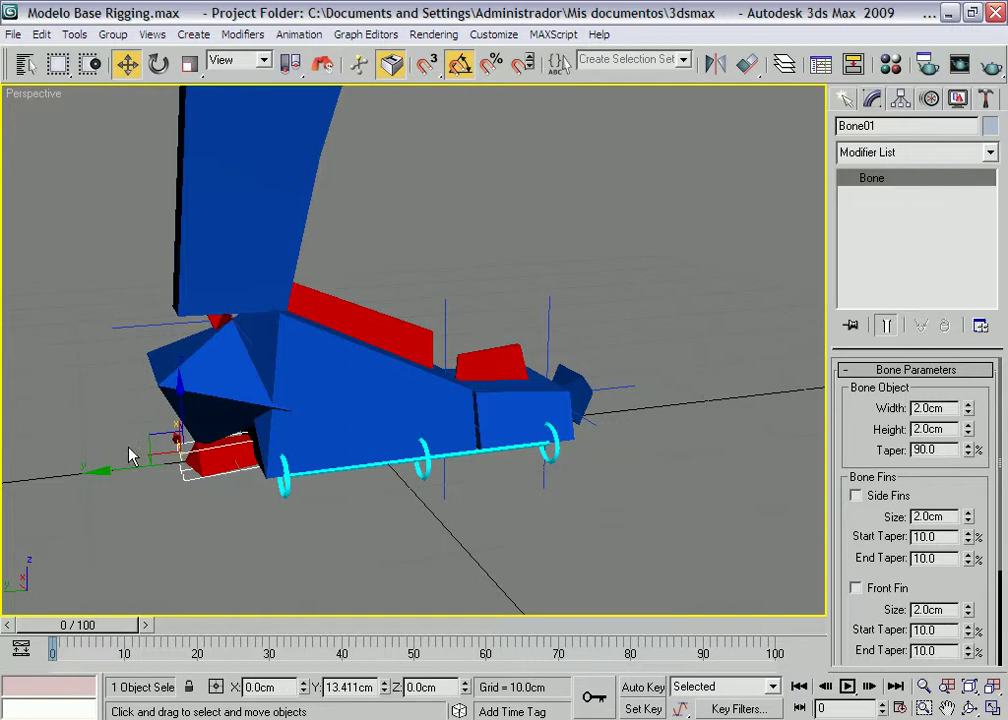
{"action": "mouse_move", "coordinate": [150, 435]}
{"action": "left_mouse_down"}
{"action": "mouse_move", "coordinate": [117, 309]}
{"action": "mouse_move", "coordinate": [251, 621]}
{"action": "mouse_move", "coordinate": [225, 387]}
{"action": "mouse_move", "coordinate": [214, 495]}
{"action": "mouse_move", "coordinate": [205, 300]}
{"action": "mouse_move", "coordinate": [228, 303]}
{"action": "mouse_move", "coordinate": [234, 479]}
{"action": "mouse_move", "coordinate": [224, 450]}
{"action": "left_mouse_up"}
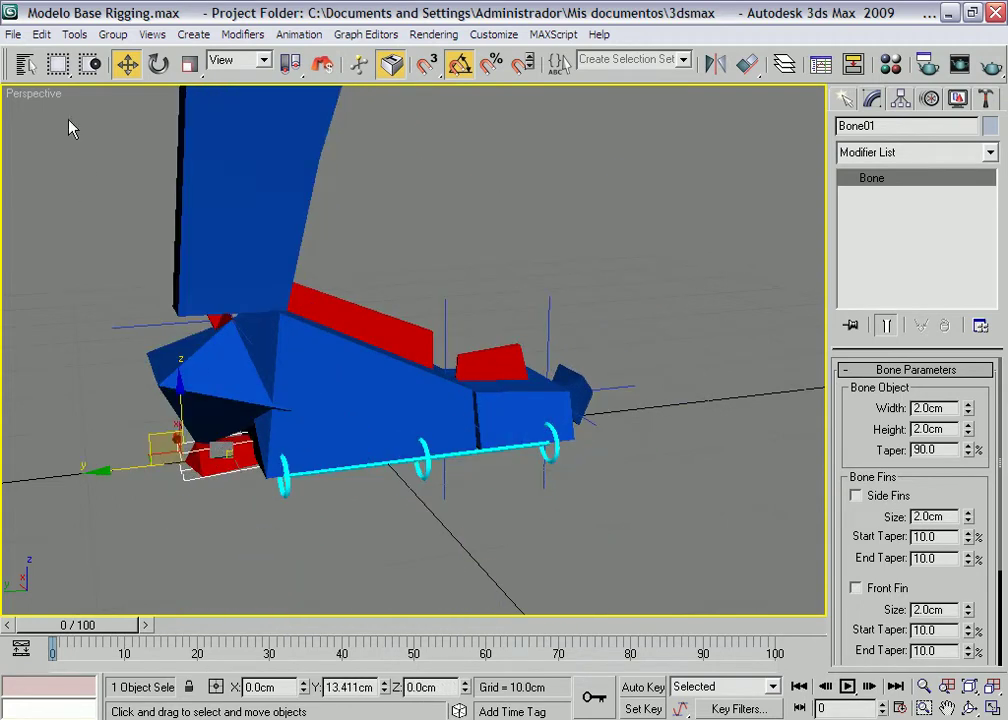
{"action": "left_click_drag", "start_coordinate": [233, 77], "coordinate": [612, 403]}
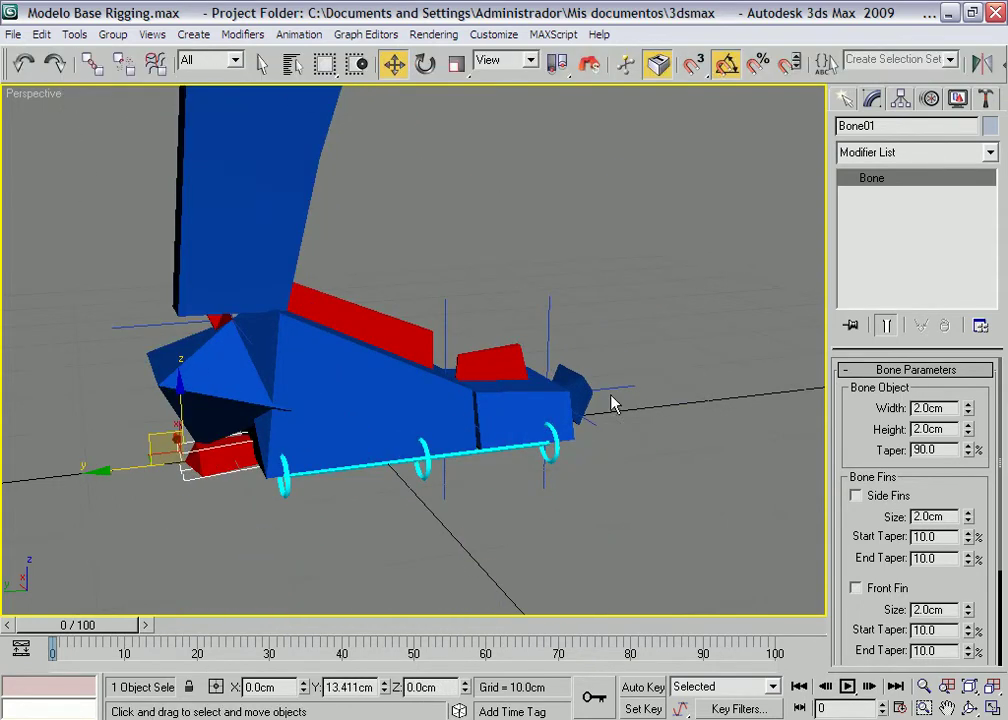
Rename the cyan control line D_ROT_L_D and reselect the heel bone.
{"action": "left_click", "coordinate": [320, 467]}
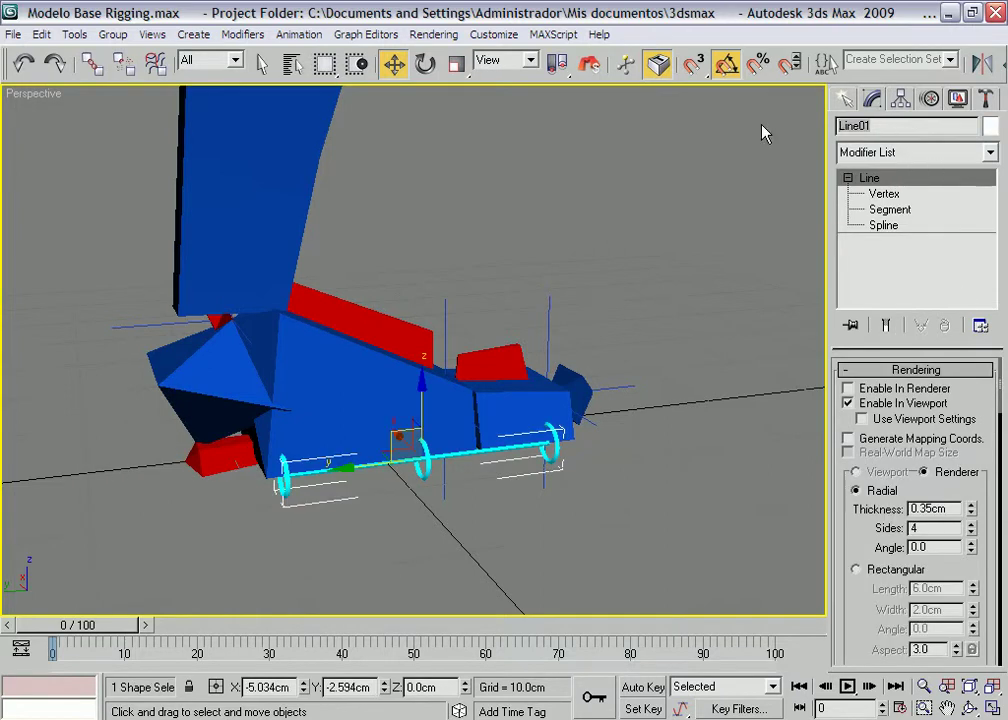
{"action": "double_click", "coordinate": [880, 125]}
{"action": "type", "text": "D_ROT_L_D"}
{"action": "left_click", "coordinate": [205, 450]}
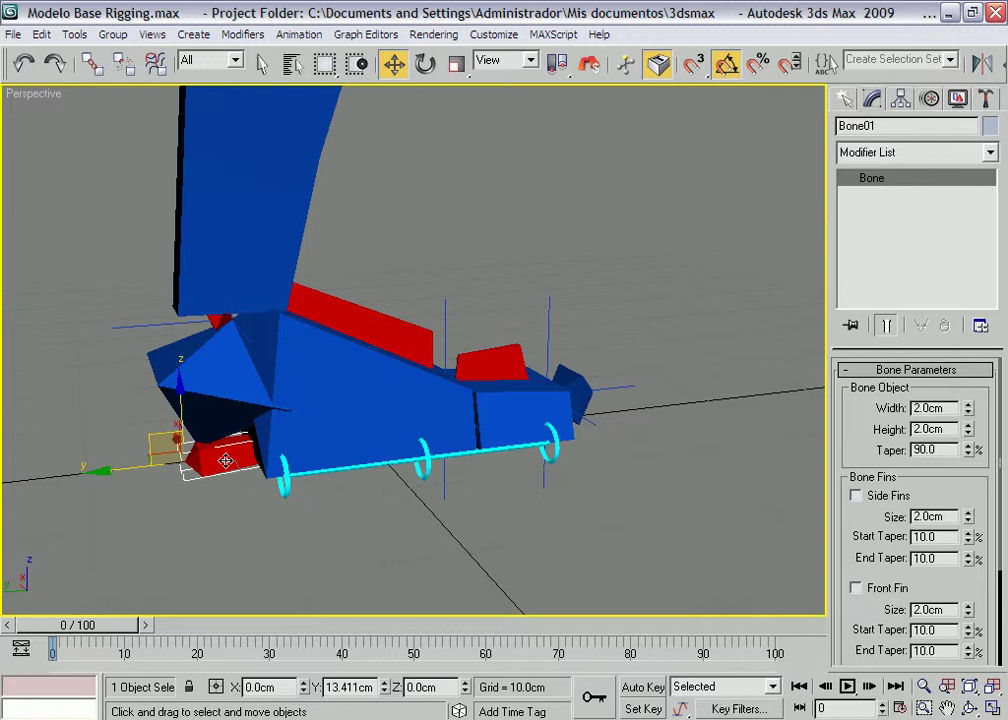
Link the red heel bone as a child of the cyan D_ROT_L_D control line.
{"action": "middle_click_drag", "start_coordinate": [455, 489], "coordinate": [455, 483]}
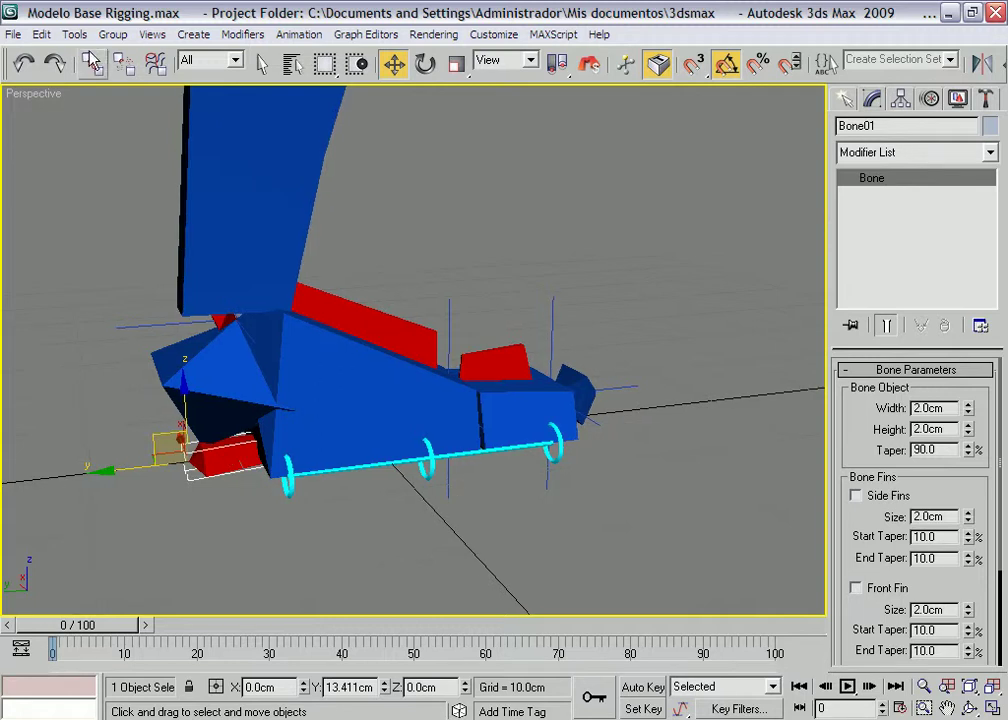
{"action": "left_click", "coordinate": [88, 63]}
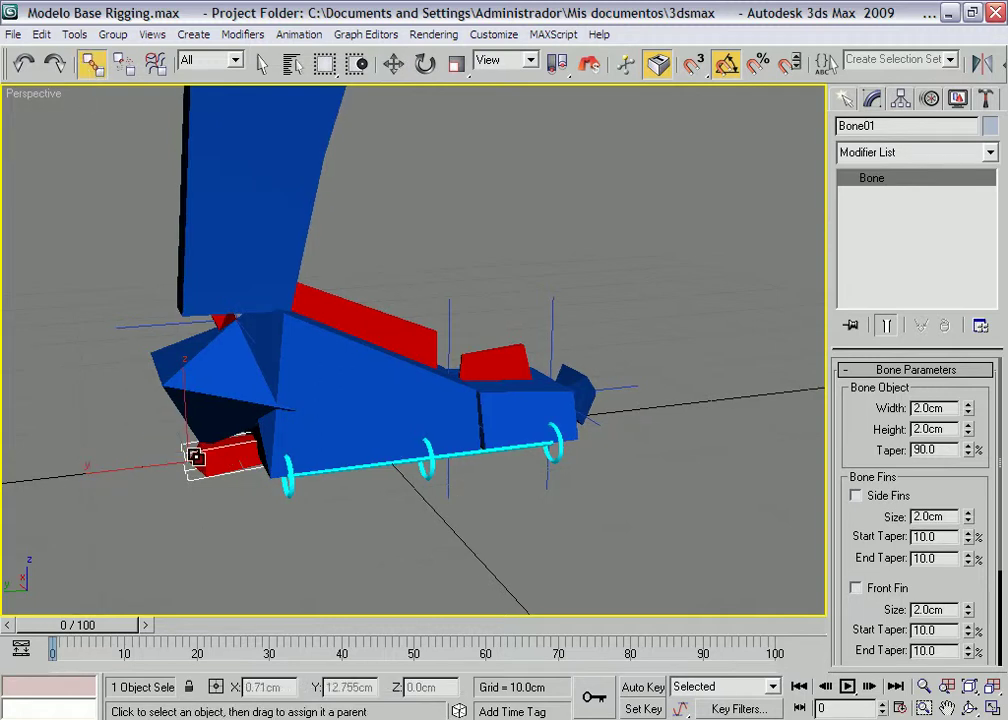
{"action": "mouse_move", "coordinate": [196, 455]}
{"action": "left_mouse_down"}
{"action": "mouse_move", "coordinate": [231, 512]}
{"action": "mouse_move", "coordinate": [310, 513]}
{"action": "left_mouse_up"}
{"action": "left_click", "coordinate": [333, 530]}
Test-rotate D_ROT_L_D to check the heel follows, cancel it, then select D_IK_PIE.
{"action": "left_click", "coordinate": [288, 484]}
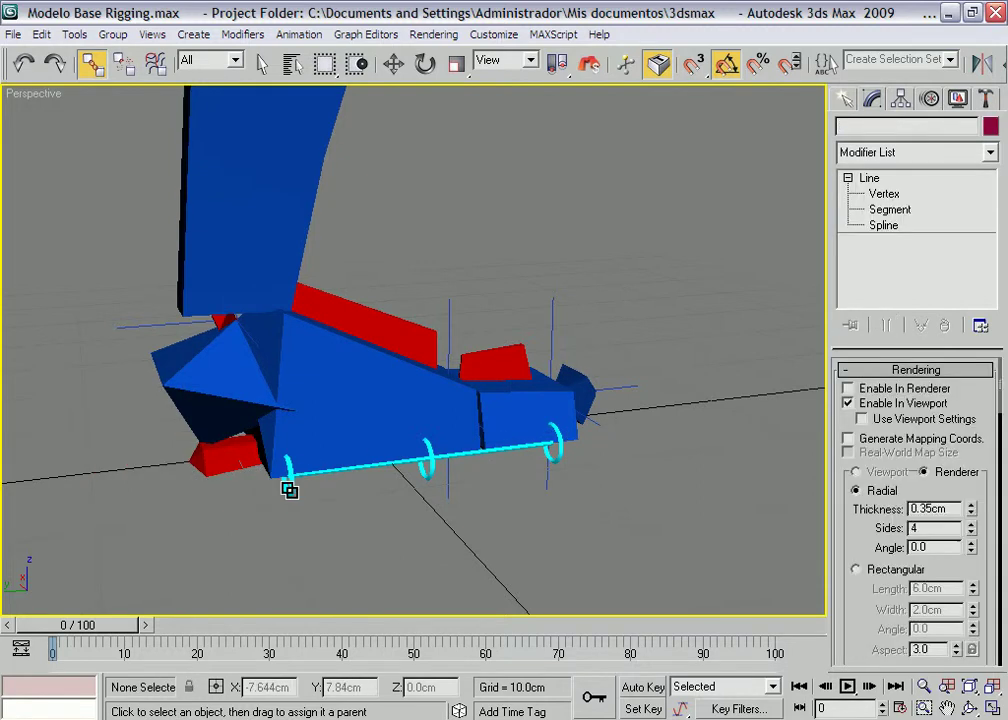
{"action": "middle_click_drag", "start_coordinate": [395, 510], "coordinate": [371, 517], "text": "alt"}
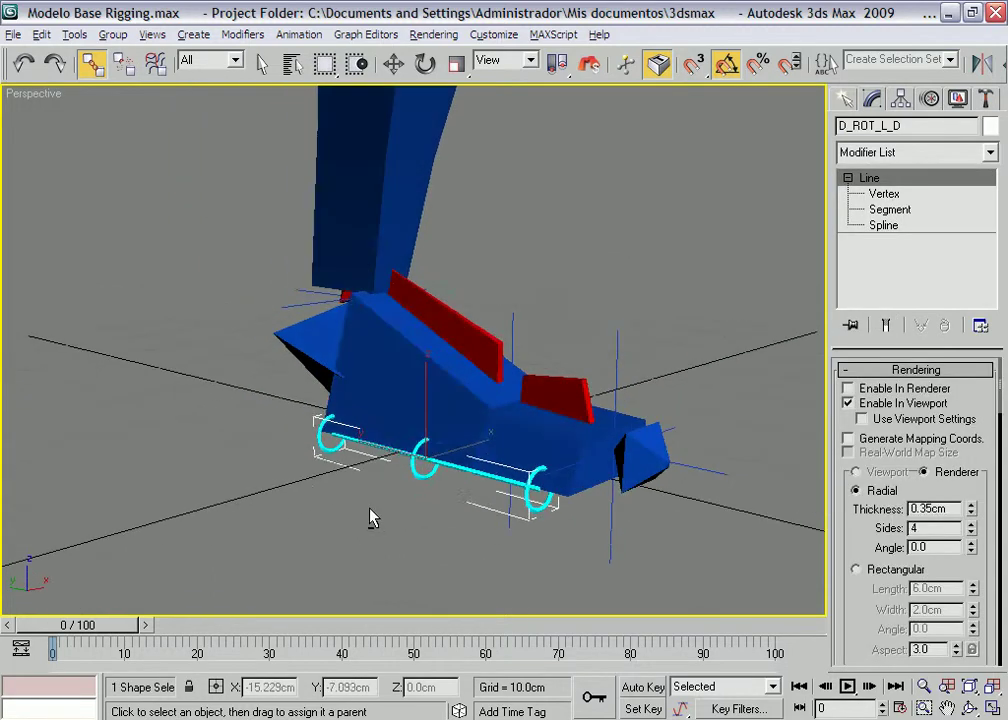
{"action": "right_click", "coordinate": [416, 455]}
{"action": "left_click", "coordinate": [443, 471]}
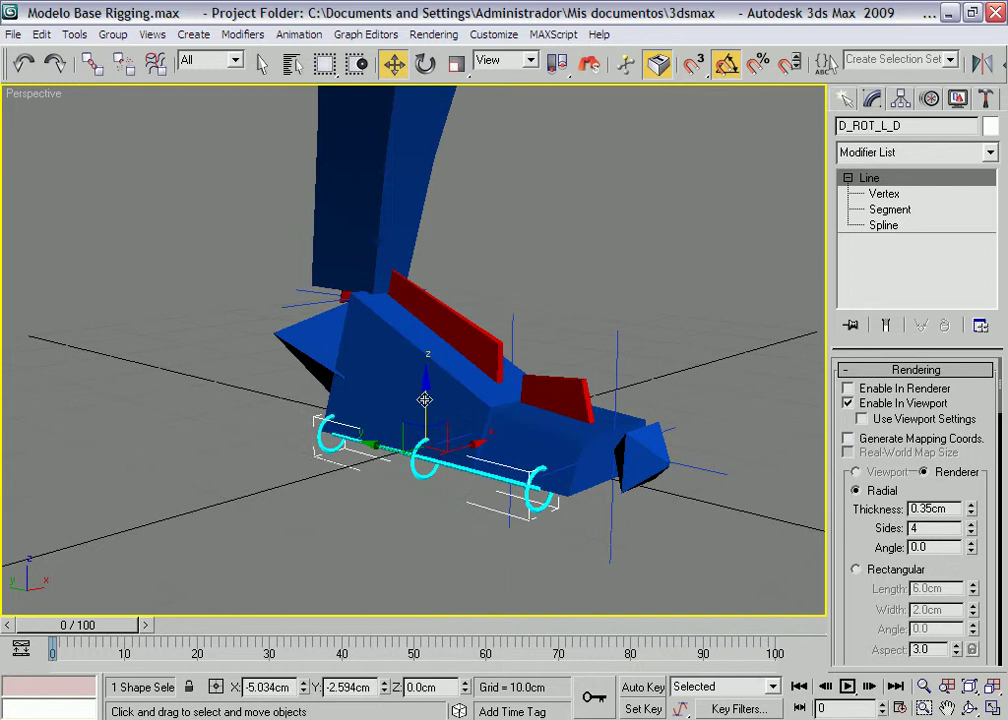
{"action": "key", "text": "e"}
{"action": "mouse_move", "coordinate": [395, 424]}
{"action": "left_mouse_down"}
{"action": "mouse_move", "coordinate": [368, 432]}
{"action": "mouse_move", "coordinate": [376, 376]}
{"action": "mouse_move", "coordinate": [303, 422]}
{"action": "mouse_move", "coordinate": [331, 337]}
{"action": "mouse_move", "coordinate": [288, 396]}
{"action": "mouse_move", "coordinate": [299, 364]}
{"action": "mouse_move", "coordinate": [281, 416]}
{"action": "mouse_move", "coordinate": [290, 351]}
{"action": "mouse_move", "coordinate": [276, 383]}
{"action": "mouse_move", "coordinate": [290, 335]}
{"action": "mouse_move", "coordinate": [275, 371]}
{"action": "mouse_move", "coordinate": [290, 298]}
{"action": "mouse_move", "coordinate": [266, 360]}
{"action": "mouse_move", "coordinate": [281, 295]}
{"action": "mouse_move", "coordinate": [259, 351]}
{"action": "mouse_move", "coordinate": [277, 278]}
{"action": "mouse_move", "coordinate": [275, 333]}
{"action": "mouse_move", "coordinate": [270, 353]}
{"action": "mouse_move", "coordinate": [275, 286]}
{"action": "mouse_move", "coordinate": [256, 367]}
{"action": "mouse_move", "coordinate": [270, 281]}
{"action": "mouse_move", "coordinate": [270, 322]}
{"action": "mouse_move", "coordinate": [283, 273]}
{"action": "mouse_move", "coordinate": [285, 302]}
{"action": "left_mouse_up"}
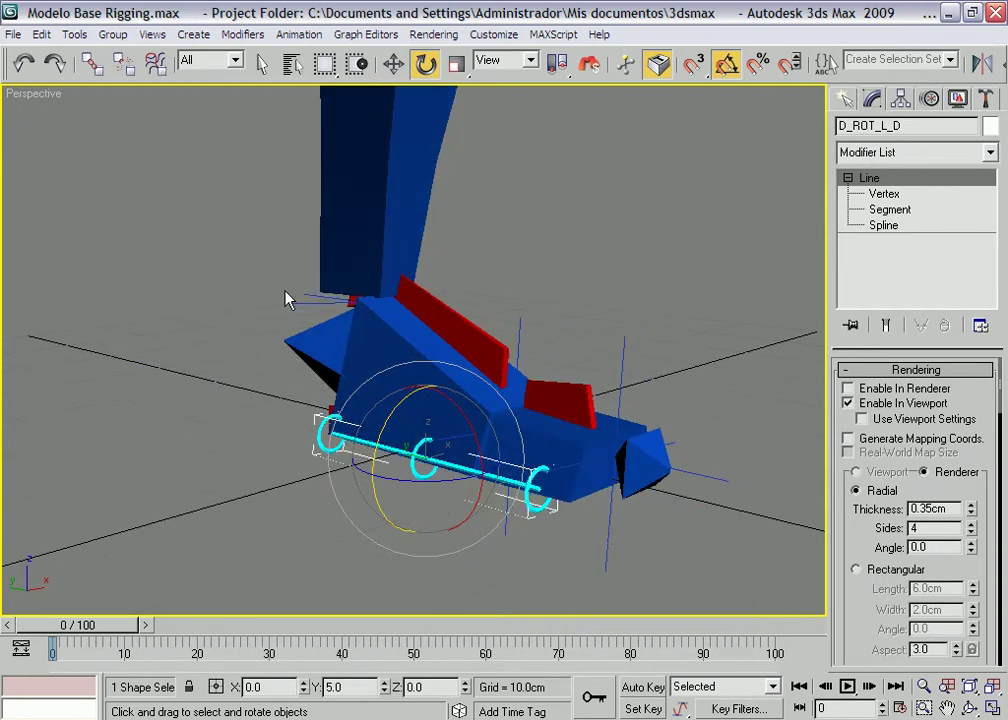
{"action": "right_click", "coordinate": [531, 304]}
{"action": "left_click", "coordinate": [538, 322]}
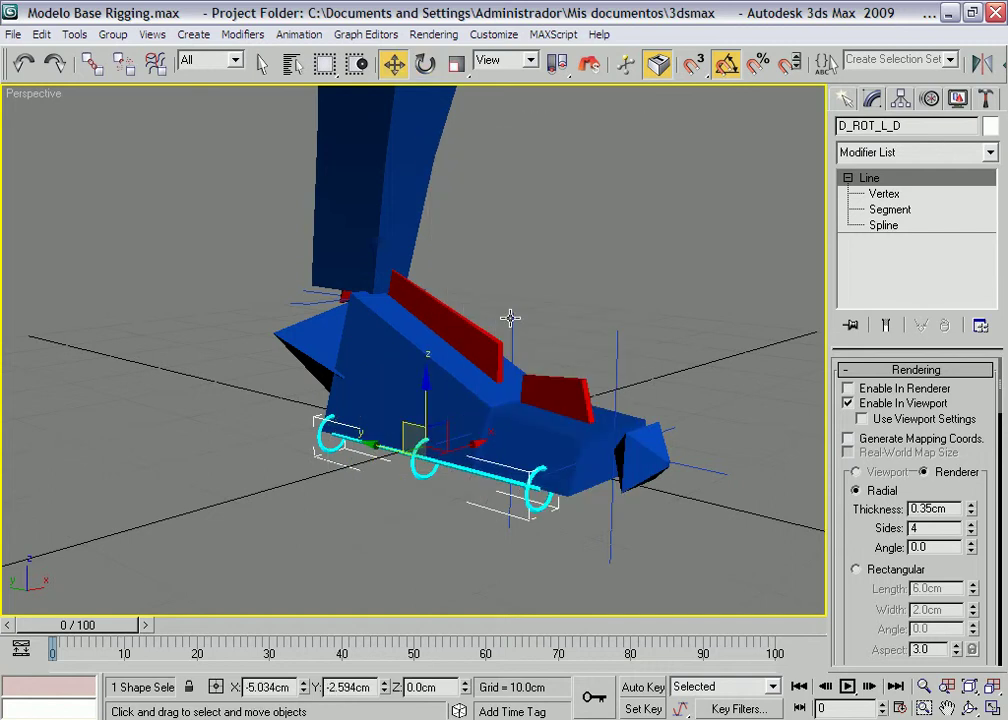
{"action": "left_click", "coordinate": [510, 318]}
{"action": "middle_click_drag", "start_coordinate": [510, 320], "coordinate": [551, 450]}
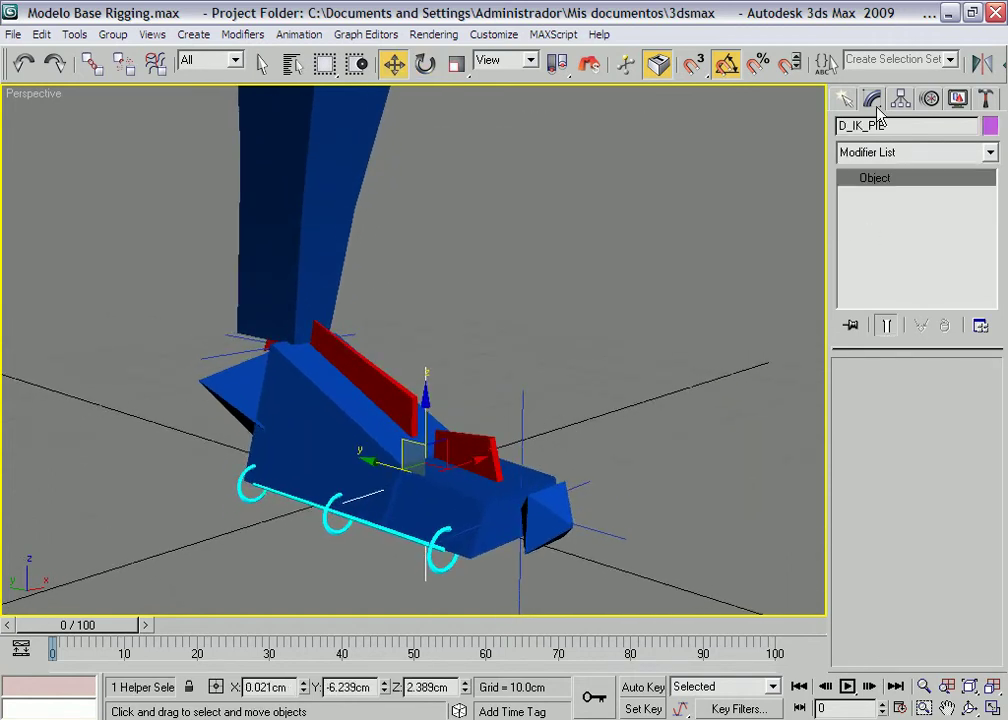
Try D_IK_PIE's swivel angle at about ±14 in the Motion panel, then reset it to 0.0.
{"action": "left_click", "coordinate": [930, 100]}
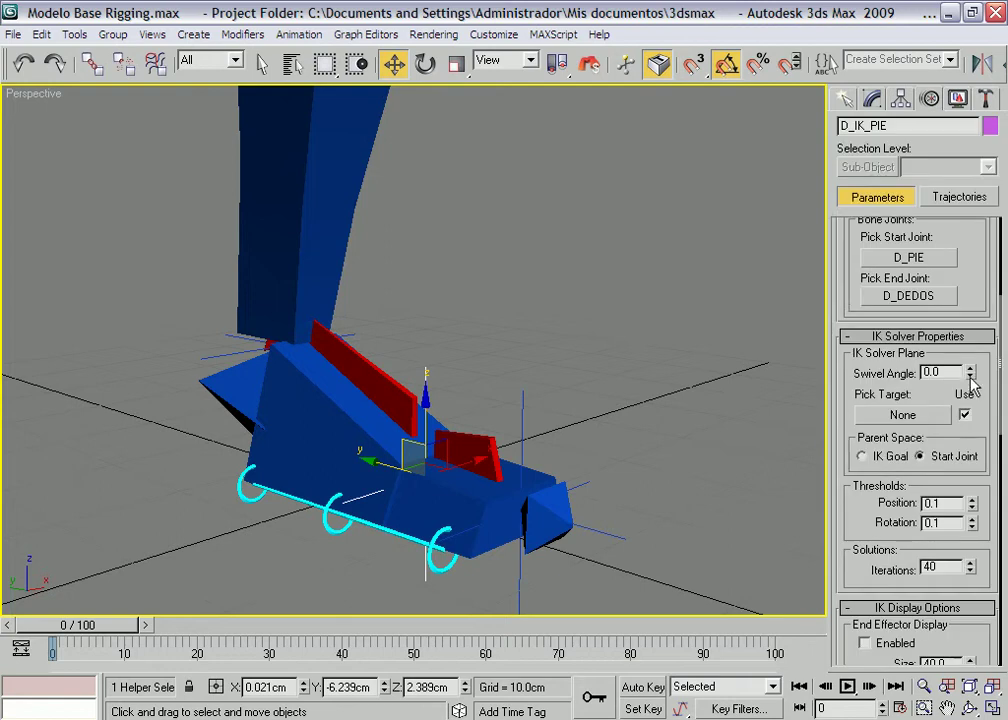
{"action": "mouse_move", "coordinate": [970, 376]}
{"action": "left_mouse_down"}
{"action": "mouse_move", "coordinate": [980, 458]}
{"action": "mouse_move", "coordinate": [979, 386]}
{"action": "left_mouse_up"}
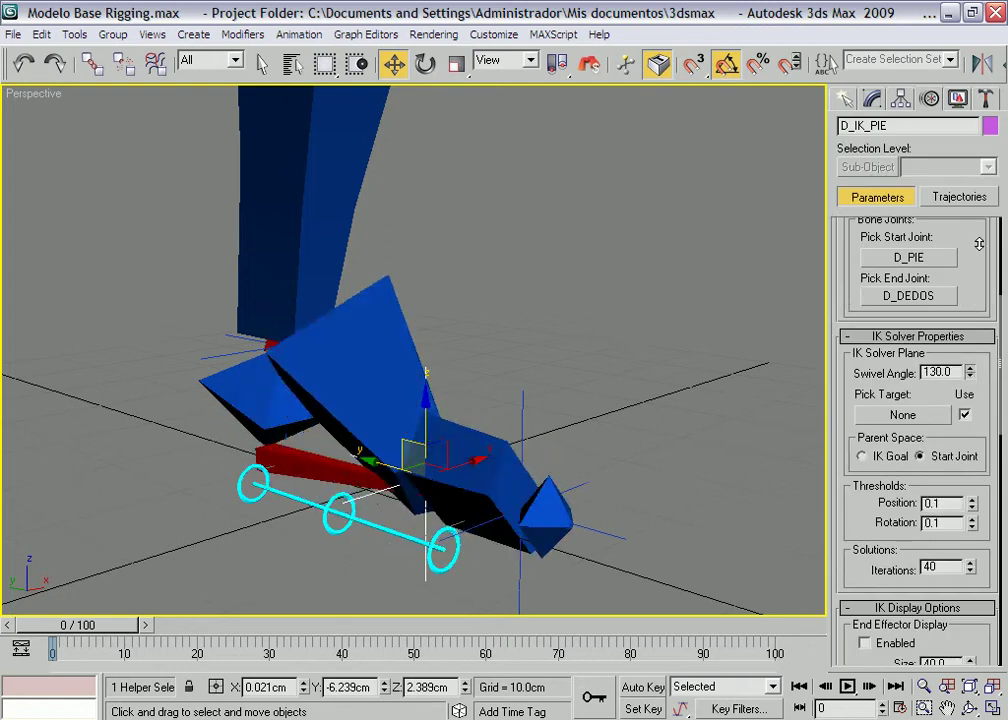
{"action": "right_click", "coordinate": [970, 375]}
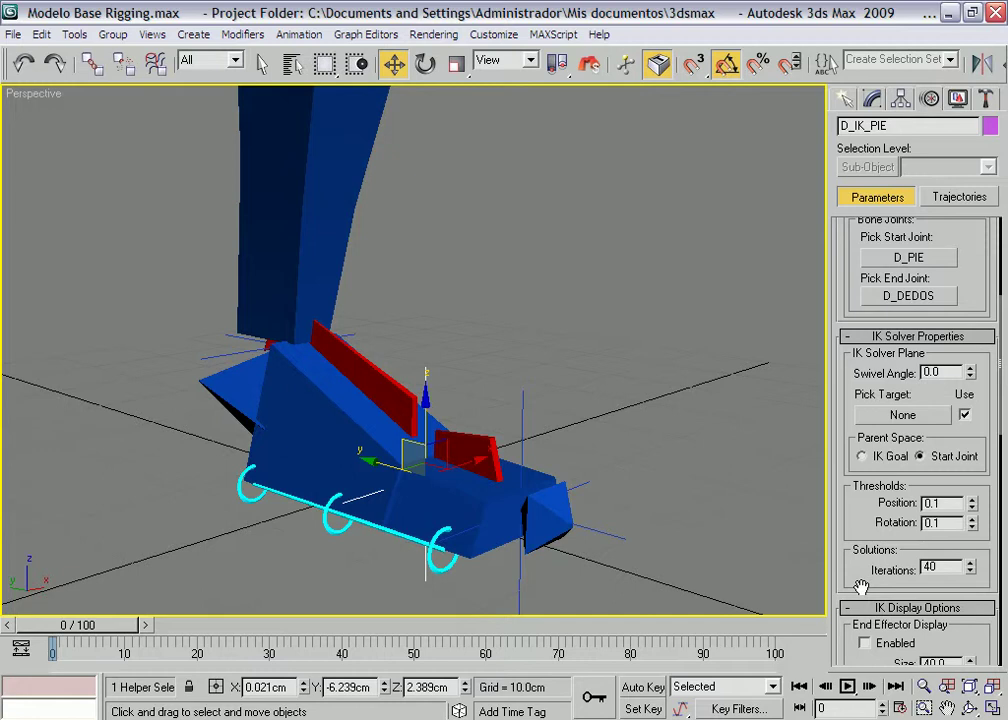
Switch to the wireframe Left view, zoom out, and deselect everything.
{"action": "key", "text": "l"}
{"action": "scroll", "coordinate": [670, 340], "scroll_direction": "down", "scroll_amount": 4}
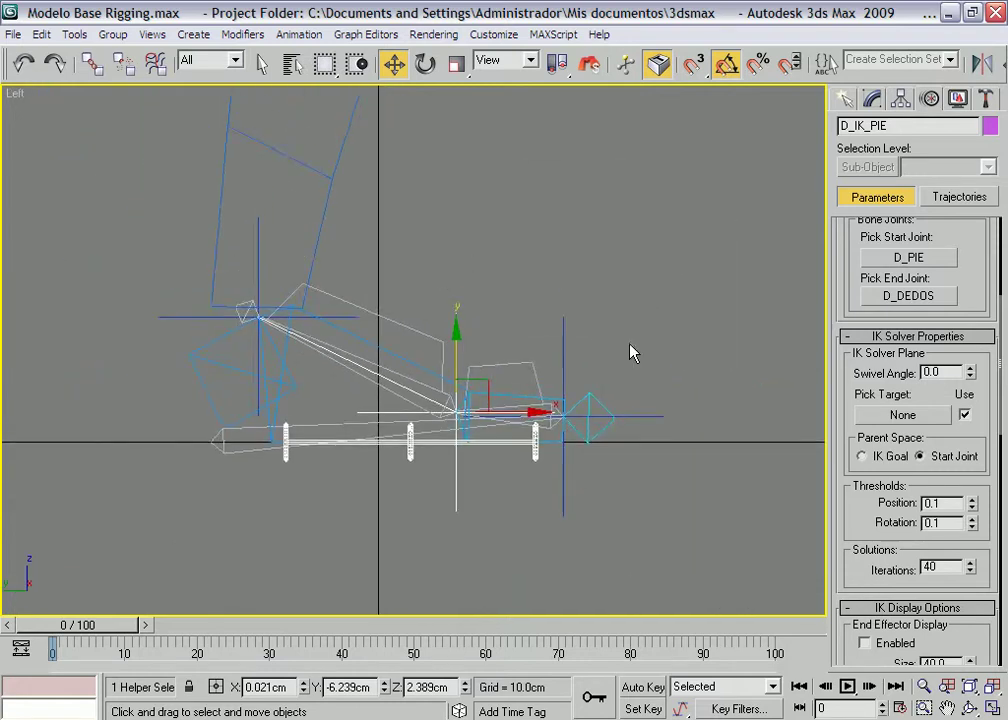
{"action": "scroll", "coordinate": [632, 351], "scroll_direction": "down", "scroll_amount": 2}
{"action": "left_click", "coordinate": [664, 310]}
Create a small dummy helper above the foot and rename it D_TARGET_PIE.
{"action": "left_click", "coordinate": [845, 99]}
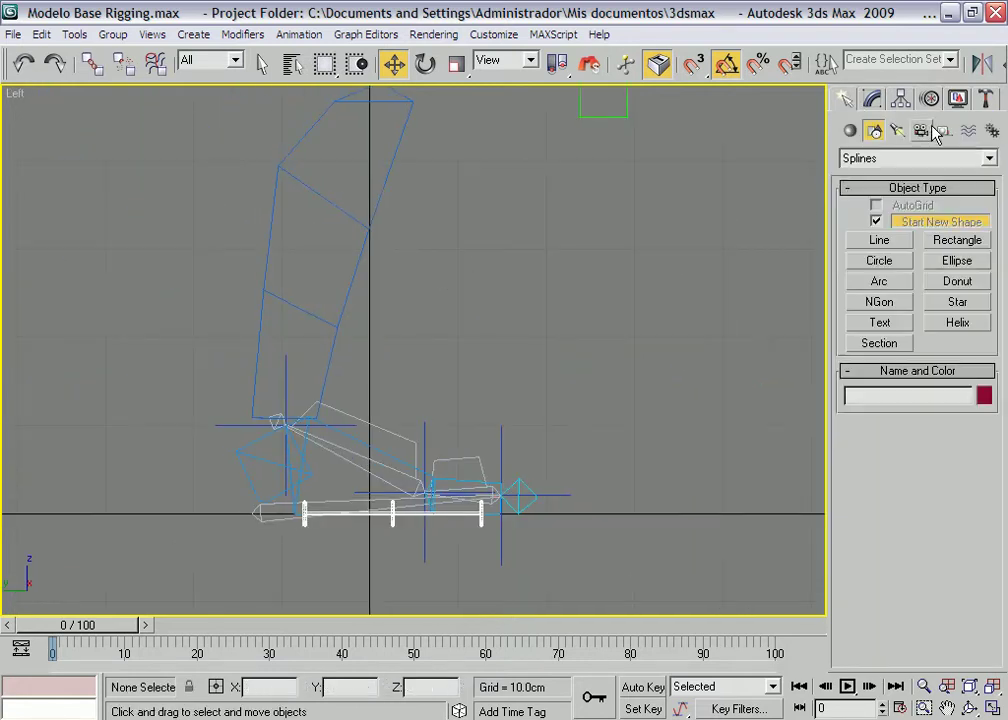
{"action": "left_click", "coordinate": [944, 131]}
{"action": "left_click", "coordinate": [880, 224]}
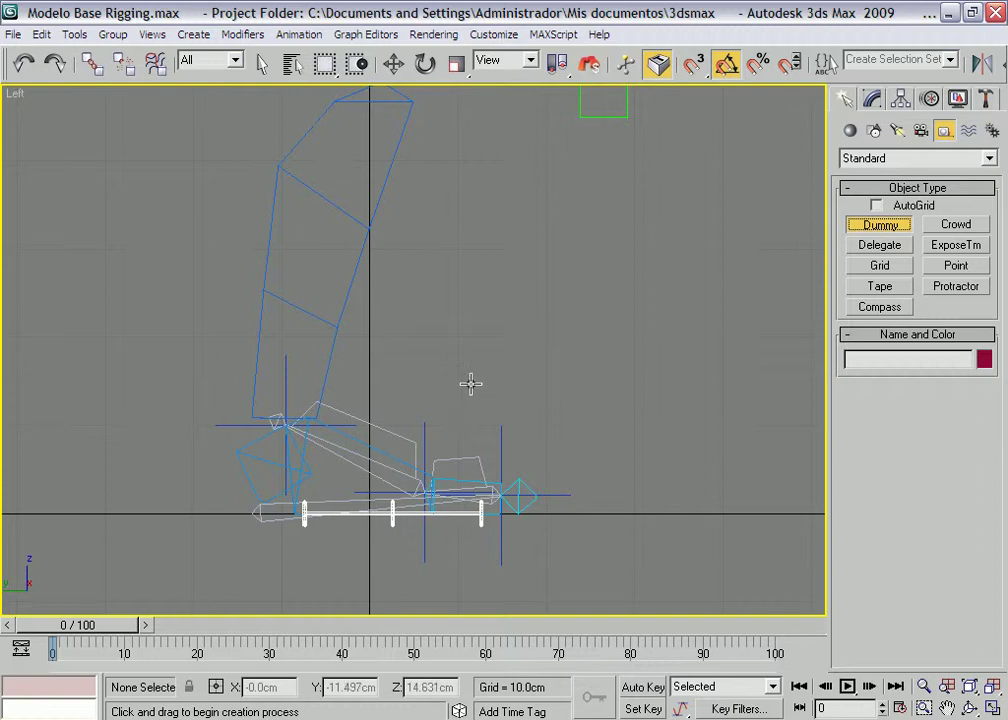
{"action": "left_click_drag", "start_coordinate": [452, 387], "coordinate": [450, 398]}
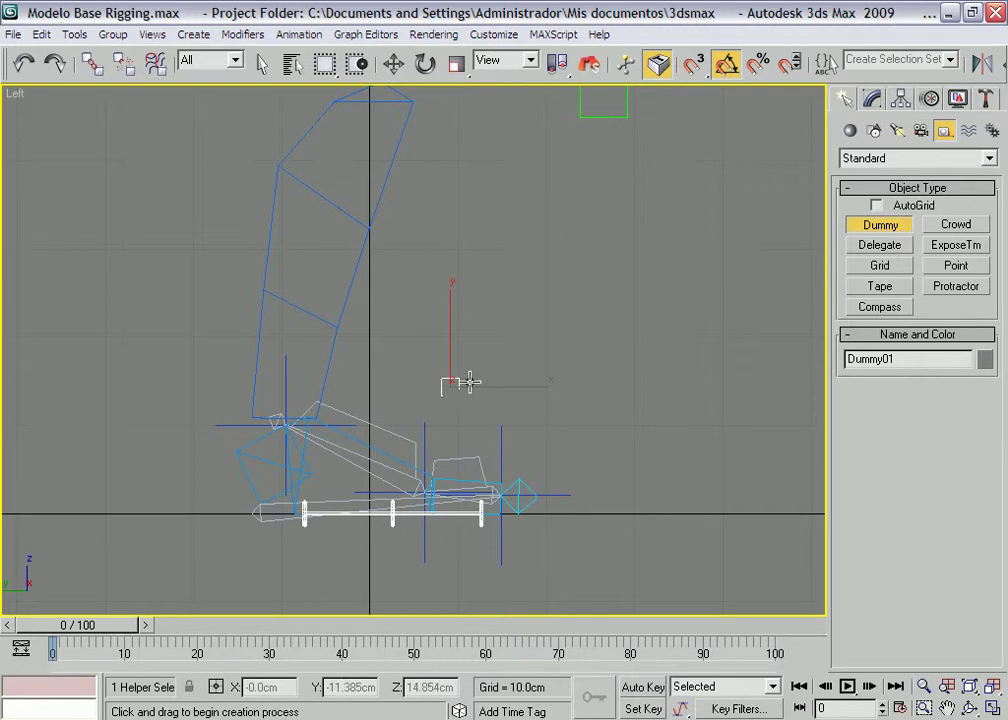
{"action": "key", "text": "w"}
{"action": "left_click", "coordinate": [872, 99]}
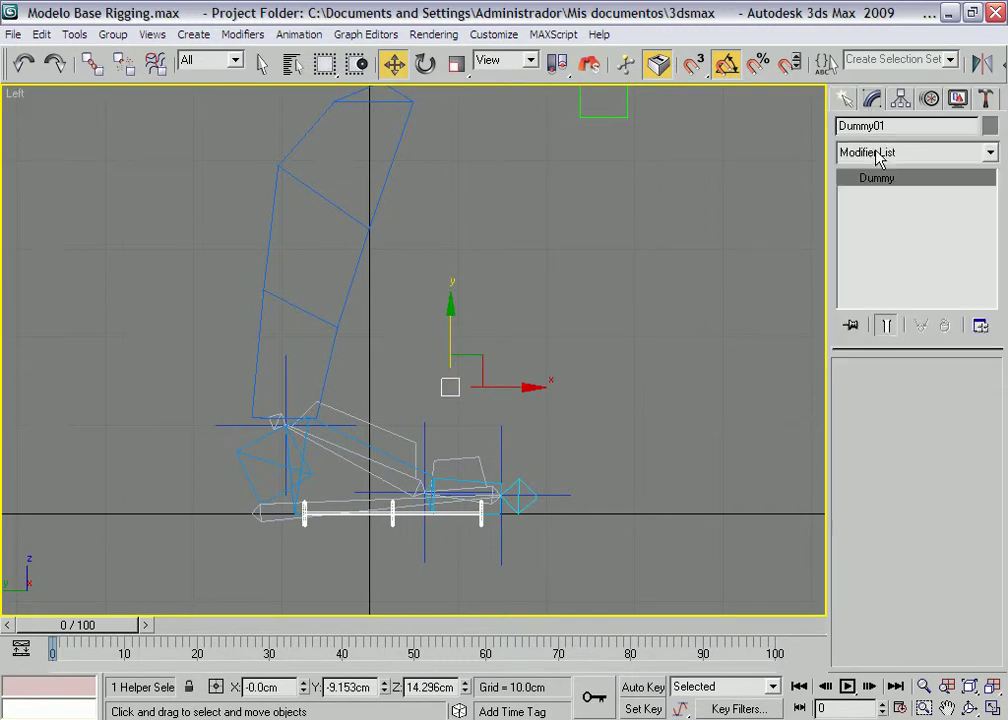
{"action": "left_click", "coordinate": [896, 127]}
{"action": "type", "text": "D_TARGET_PIE"}
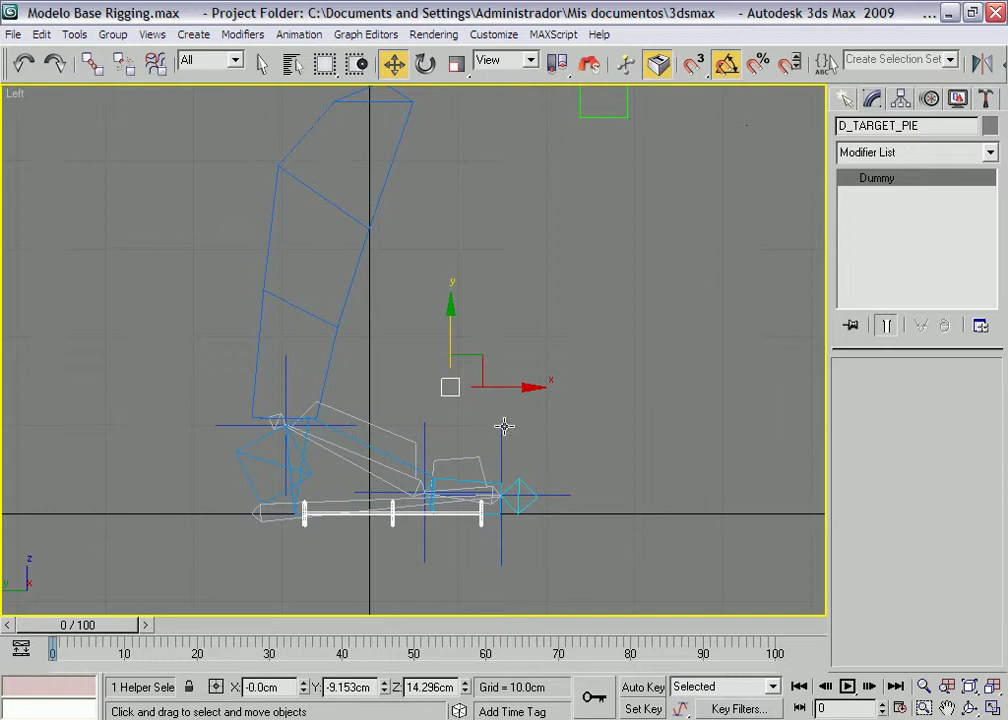
Make D_TARGET_PIE the IK target of the D_IK_PIE foot chain, then select the dummy.
{"action": "left_click", "coordinate": [423, 437]}
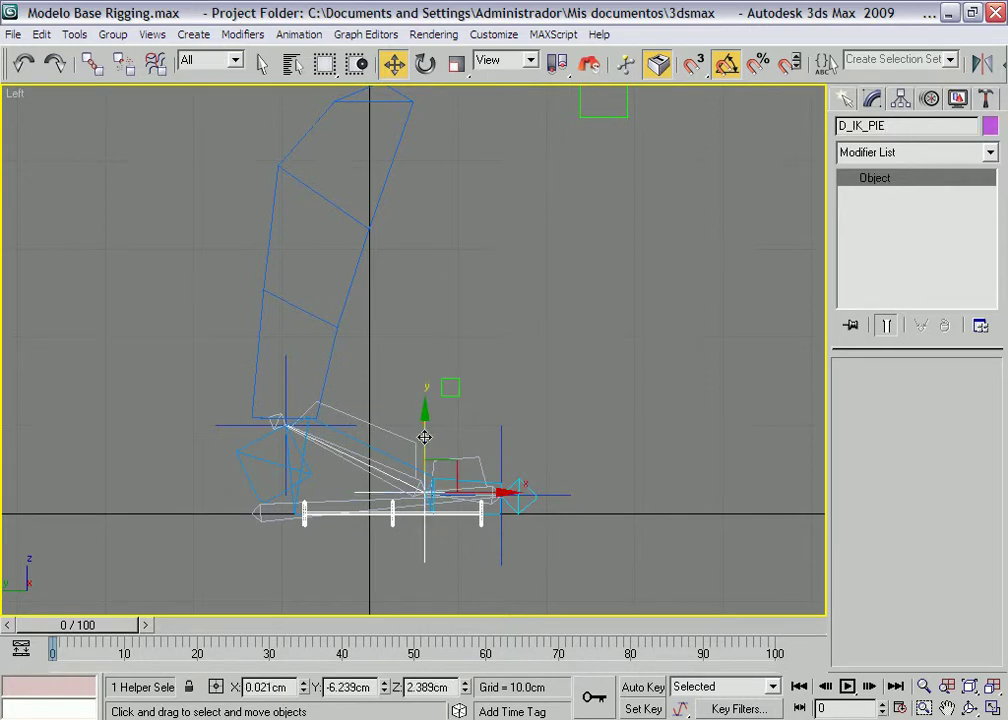
{"action": "left_click", "coordinate": [929, 98]}
{"action": "left_click", "coordinate": [911, 416]}
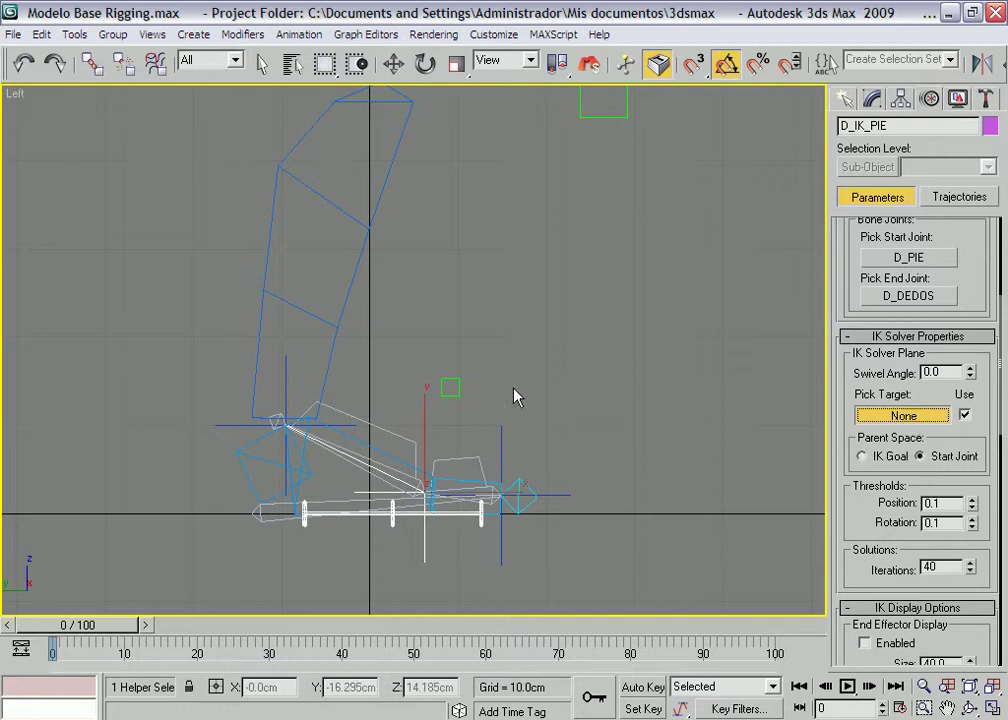
{"action": "left_click", "coordinate": [457, 382]}
{"action": "left_click", "coordinate": [488, 414]}
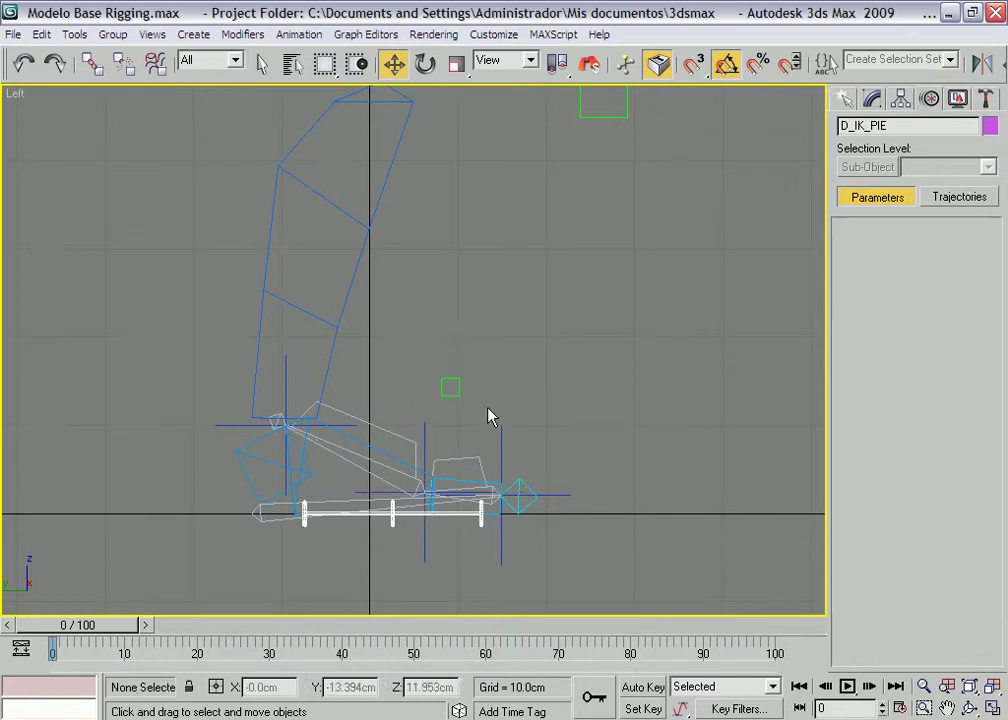
{"action": "left_click", "coordinate": [457, 385]}
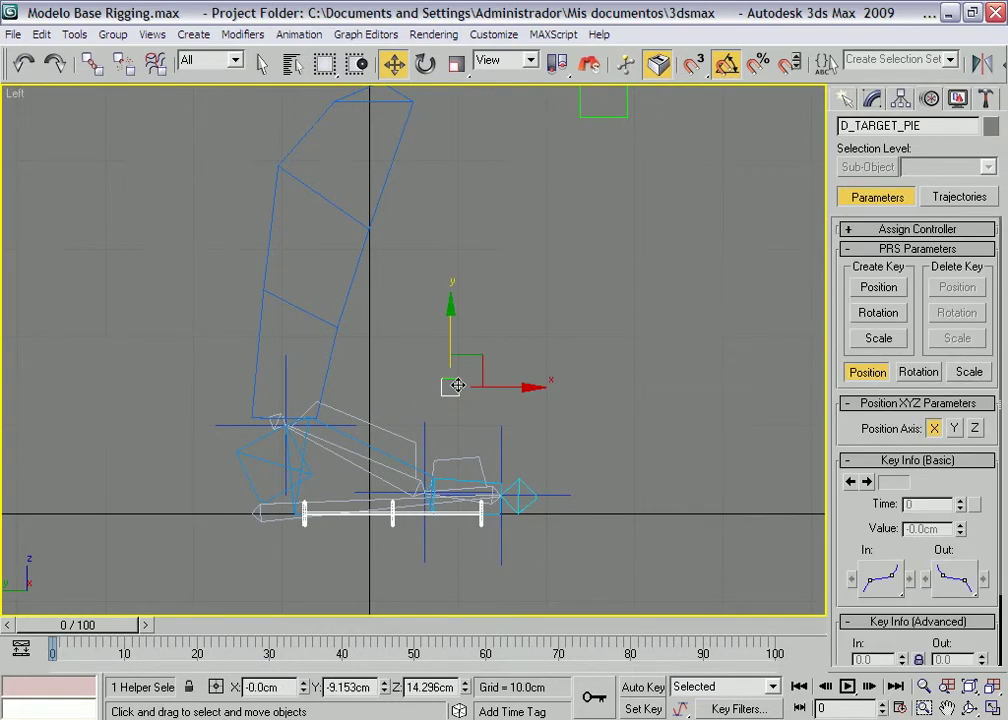
Switch to the Perspective view framed on the selected D_TARGET_PIE dummy, viewed from above.
{"action": "key", "text": "p"}
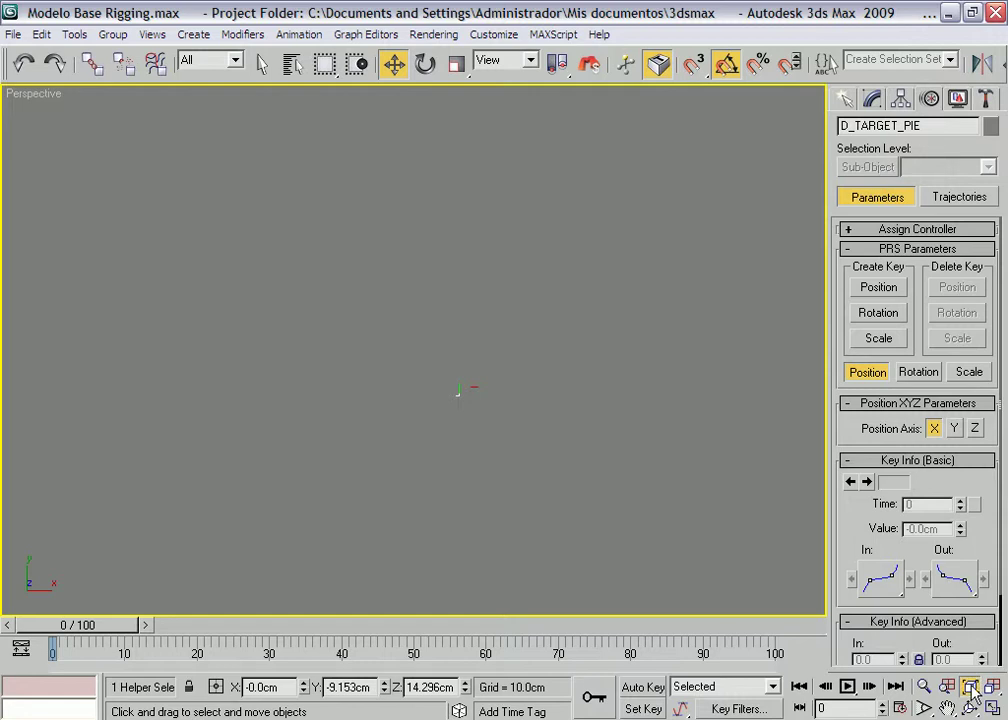
{"action": "left_click", "coordinate": [970, 688]}
{"action": "scroll", "coordinate": [570, 385], "scroll_direction": "down", "scroll_amount": 2}
{"action": "scroll", "coordinate": [600, 460], "scroll_direction": "down", "scroll_amount": 1}
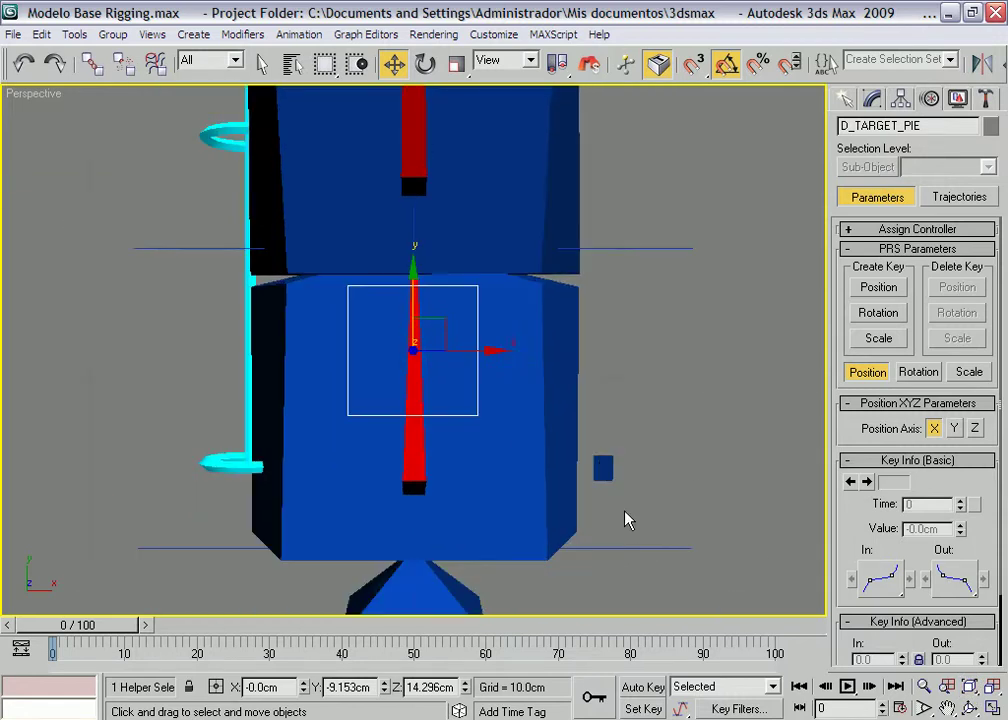
{"action": "scroll", "coordinate": [626, 524], "scroll_direction": "down", "scroll_amount": 1}
{"action": "mouse_move", "coordinate": [494, 497]}
{"action": "middle_mouse_down", "text": "alt"}
{"action": "mouse_move", "coordinate": [527, 418]}
{"action": "mouse_move", "coordinate": [596, 344]}
{"action": "mouse_move", "coordinate": [521, 447]}
{"action": "middle_mouse_up", "text": "alt"}
{"action": "scroll", "coordinate": [530, 420], "scroll_direction": "down", "scroll_amount": 2}
Move D_TARGET_PIE to check it bends the foot, undo the move, and view from the side.
{"action": "middle_click_drag", "start_coordinate": [545, 378], "coordinate": [508, 292], "text": "alt"}
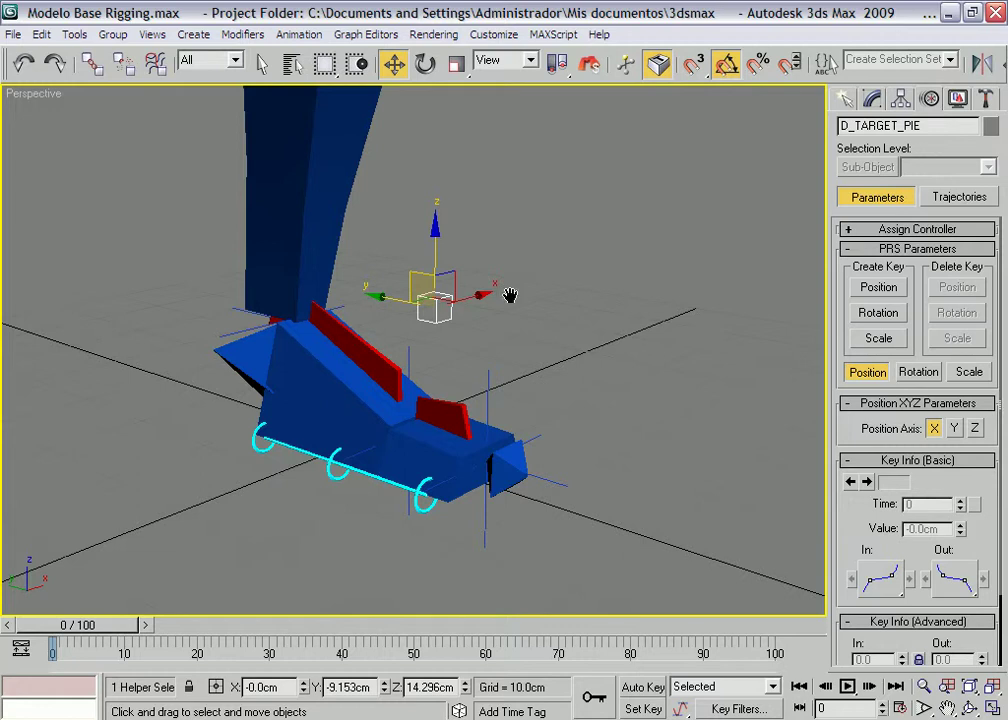
{"action": "mouse_move", "coordinate": [479, 292]}
{"action": "left_mouse_down"}
{"action": "mouse_move", "coordinate": [427, 292]}
{"action": "mouse_move", "coordinate": [452, 297]}
{"action": "mouse_move", "coordinate": [428, 301]}
{"action": "left_mouse_up"}
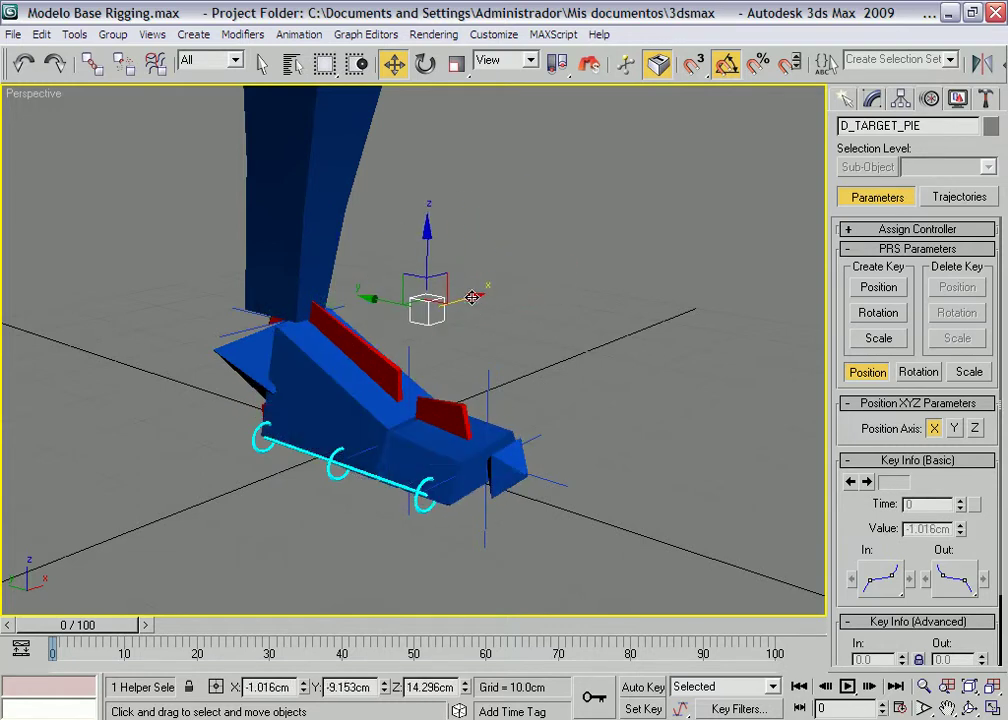
{"action": "key", "text": "ctrl+z"}
{"action": "middle_click_drag", "start_coordinate": [500, 398], "coordinate": [523, 396]}
{"action": "scroll", "coordinate": [523, 396], "scroll_direction": "up", "scroll_amount": 2}
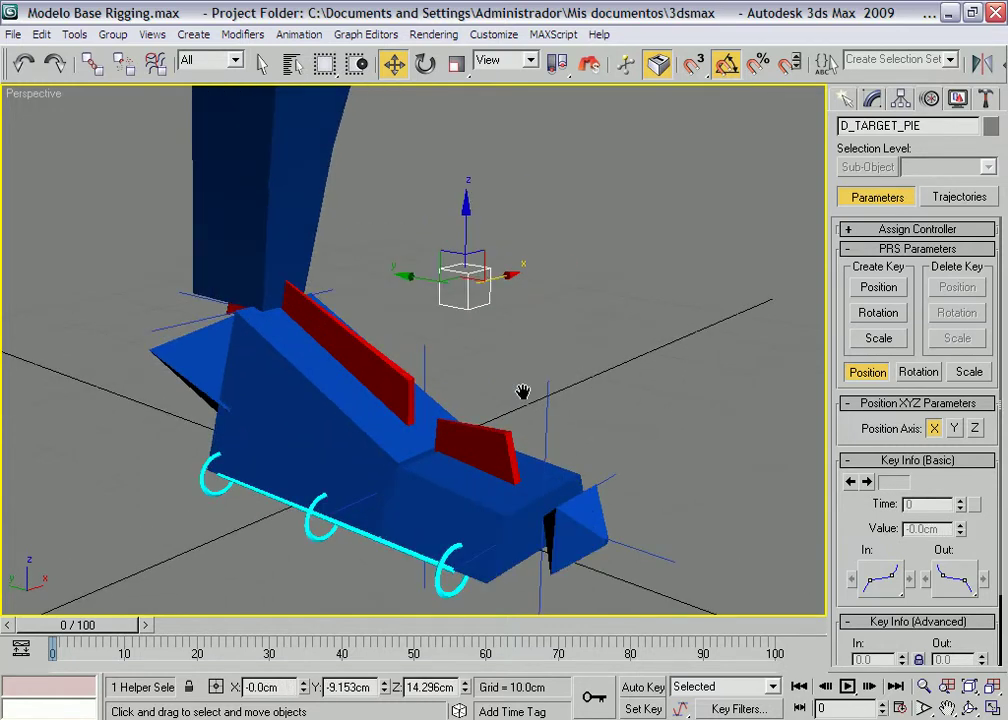
{"action": "mouse_move", "coordinate": [516, 403]}
{"action": "middle_mouse_down", "text": "alt"}
{"action": "mouse_move", "coordinate": [493, 412]}
{"action": "mouse_move", "coordinate": [547, 383]}
{"action": "middle_mouse_up", "text": "alt"}
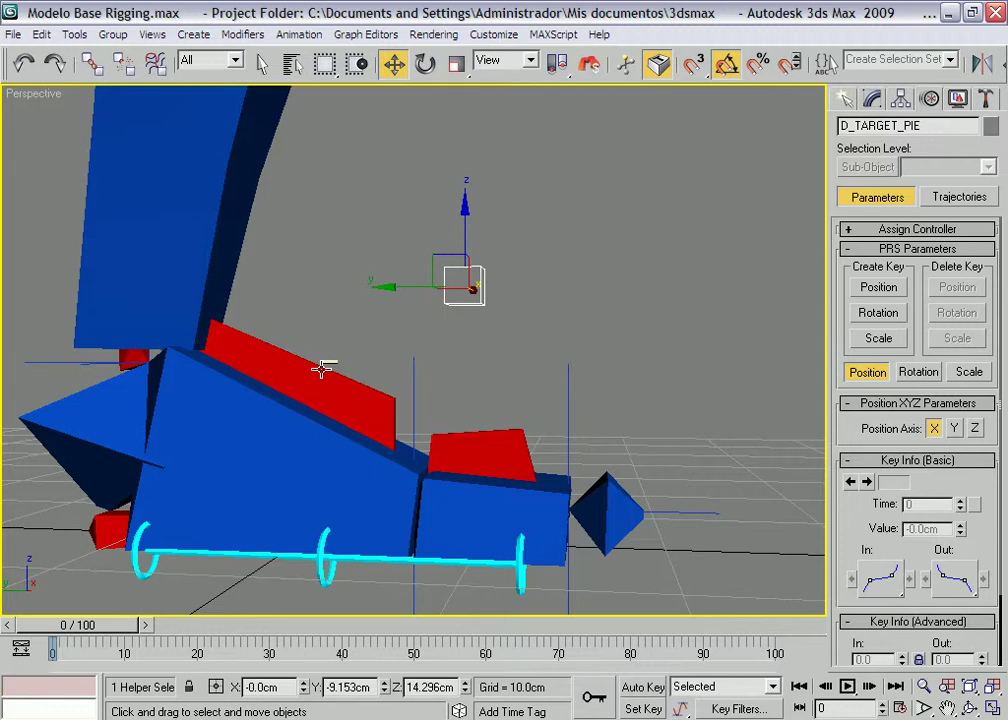
Test-rotate Bone02 up to 75° to tilt the foot, cancel it, then select D_TARGET_PIE.
{"action": "left_click", "coordinate": [507, 432]}
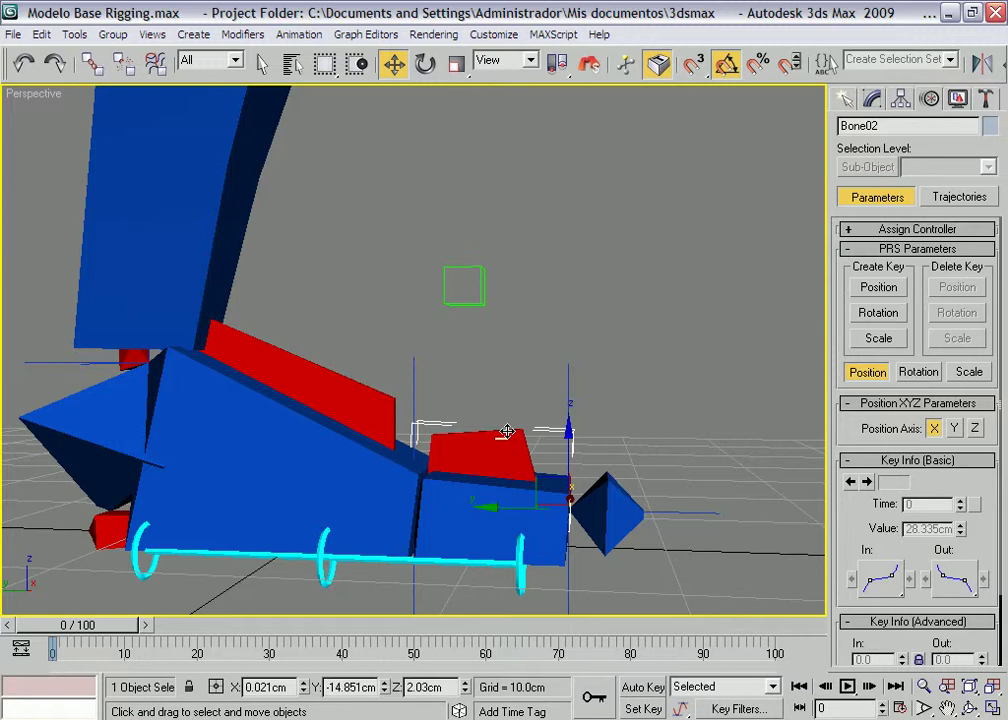
{"action": "key", "text": "e"}
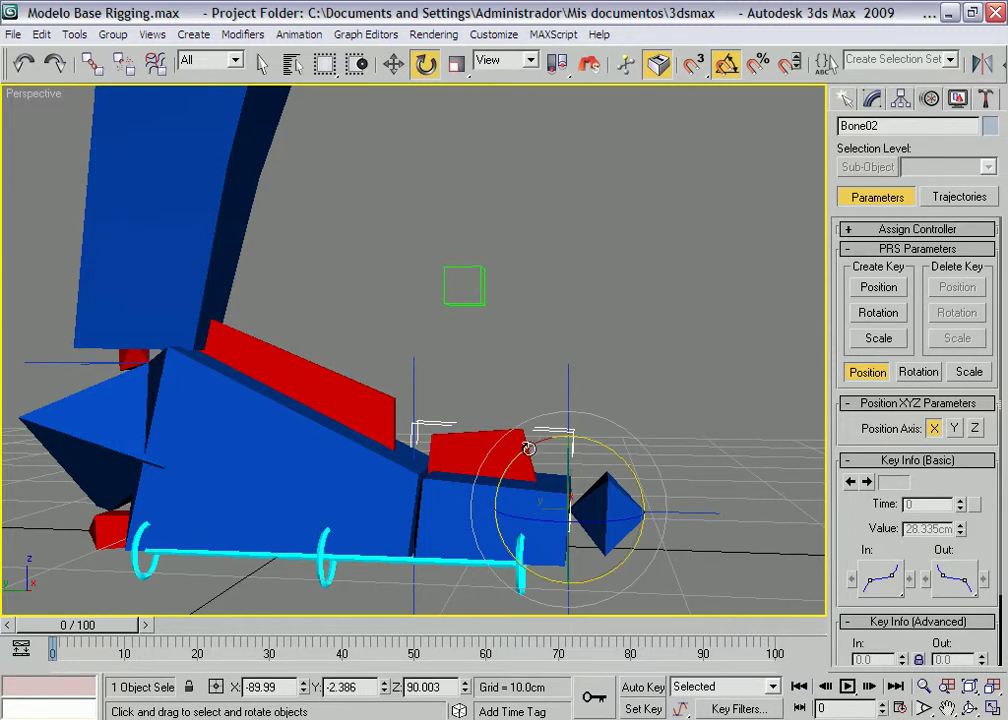
{"action": "mouse_move", "coordinate": [528, 446]}
{"action": "left_mouse_down"}
{"action": "mouse_move", "coordinate": [540, 406]}
{"action": "mouse_move", "coordinate": [529, 406]}
{"action": "left_mouse_up"}
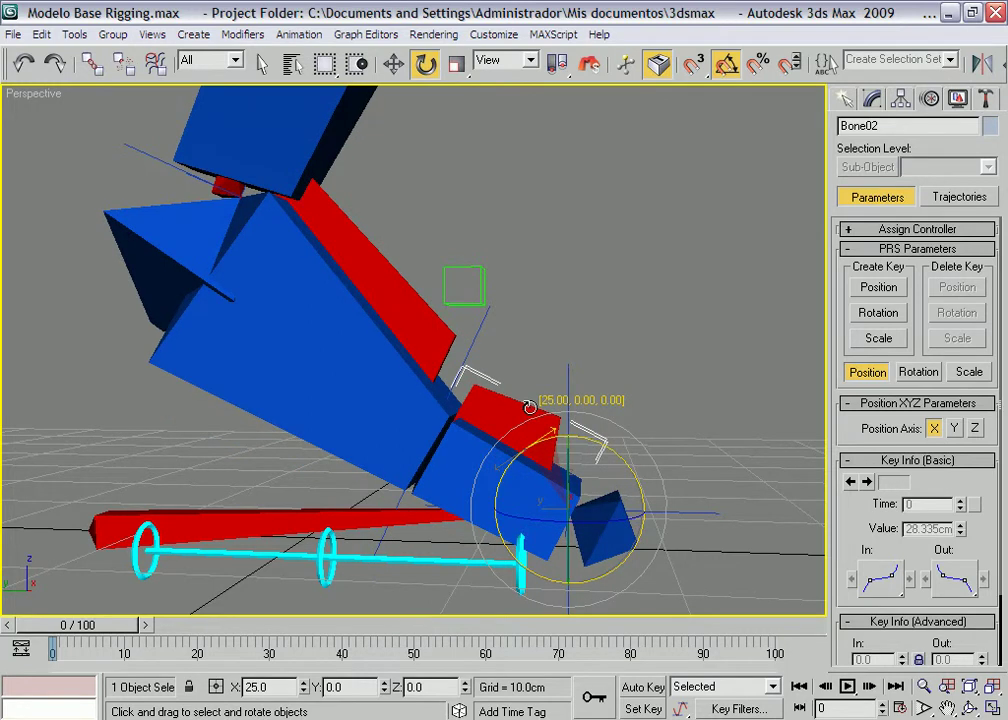
{"action": "mouse_move", "coordinate": [547, 401]}
{"action": "left_mouse_down"}
{"action": "mouse_move", "coordinate": [551, 389]}
{"action": "mouse_move", "coordinate": [532, 389]}
{"action": "left_mouse_up"}
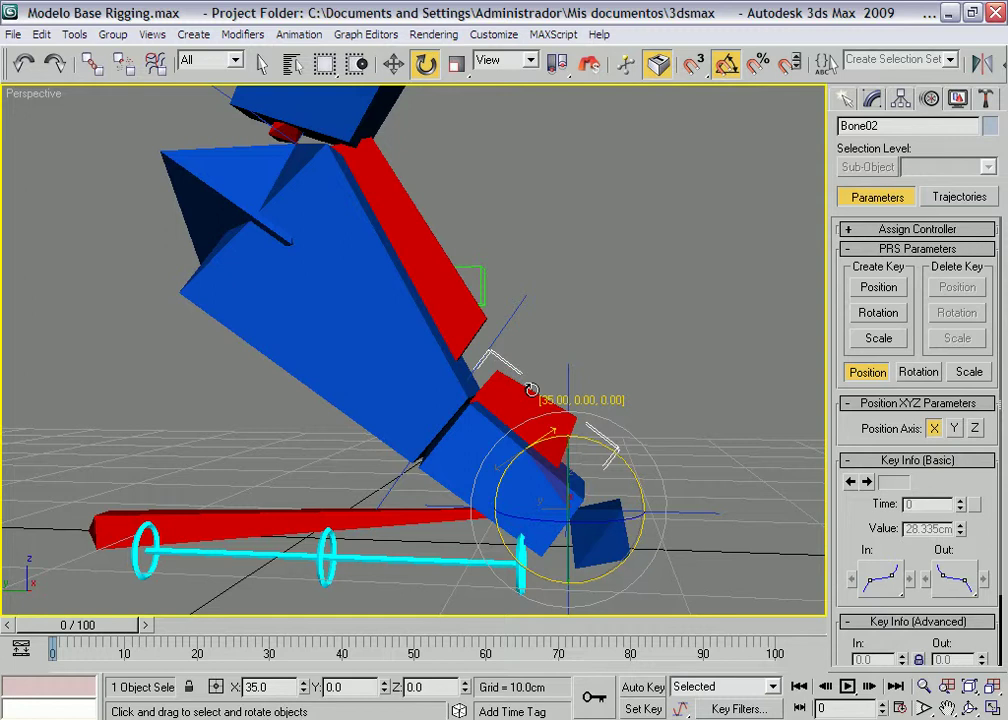
{"action": "mouse_move", "coordinate": [540, 386]}
{"action": "left_mouse_down"}
{"action": "mouse_move", "coordinate": [527, 389]}
{"action": "mouse_move", "coordinate": [580, 387]}
{"action": "mouse_move", "coordinate": [547, 388]}
{"action": "left_mouse_up"}
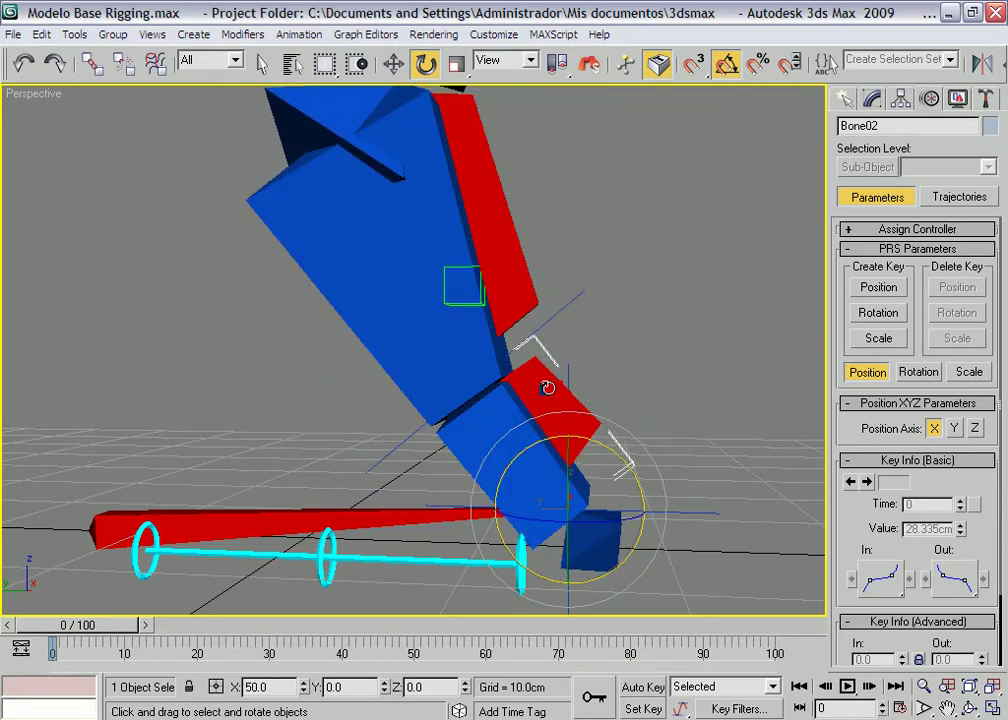
{"action": "right_click", "coordinate": [547, 387]}
{"action": "left_click", "coordinate": [476, 294]}
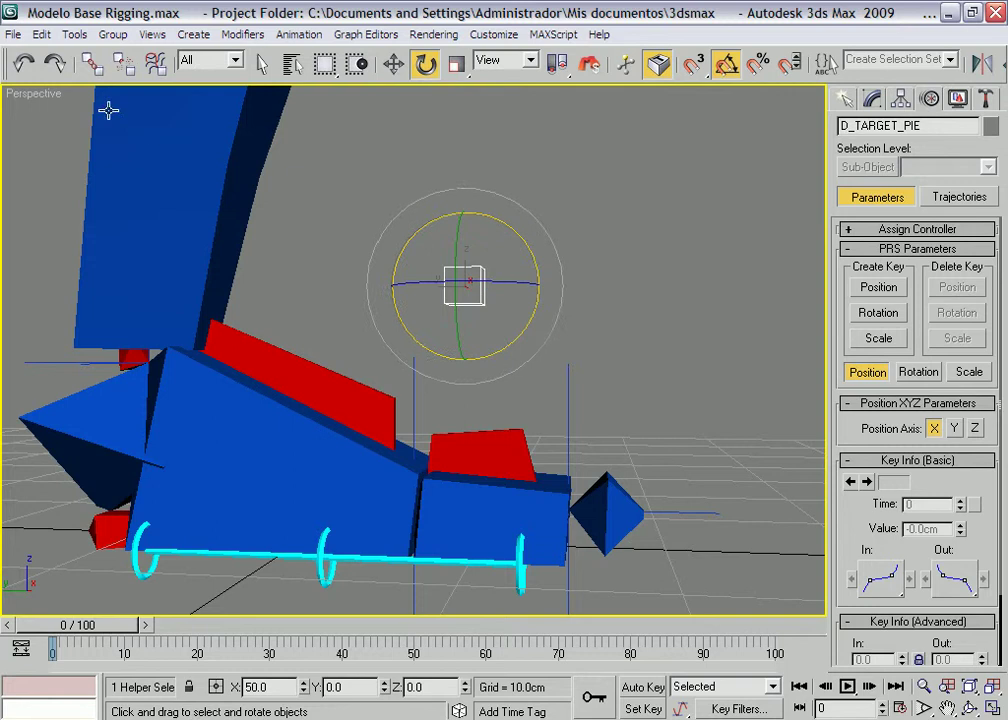
Link D_TARGET_PIE to the red foot block, then rotate Bone02 to confirm the target follows.
{"action": "left_click", "coordinate": [89, 66]}
{"action": "left_click_drag", "start_coordinate": [478, 293], "coordinate": [518, 436]}
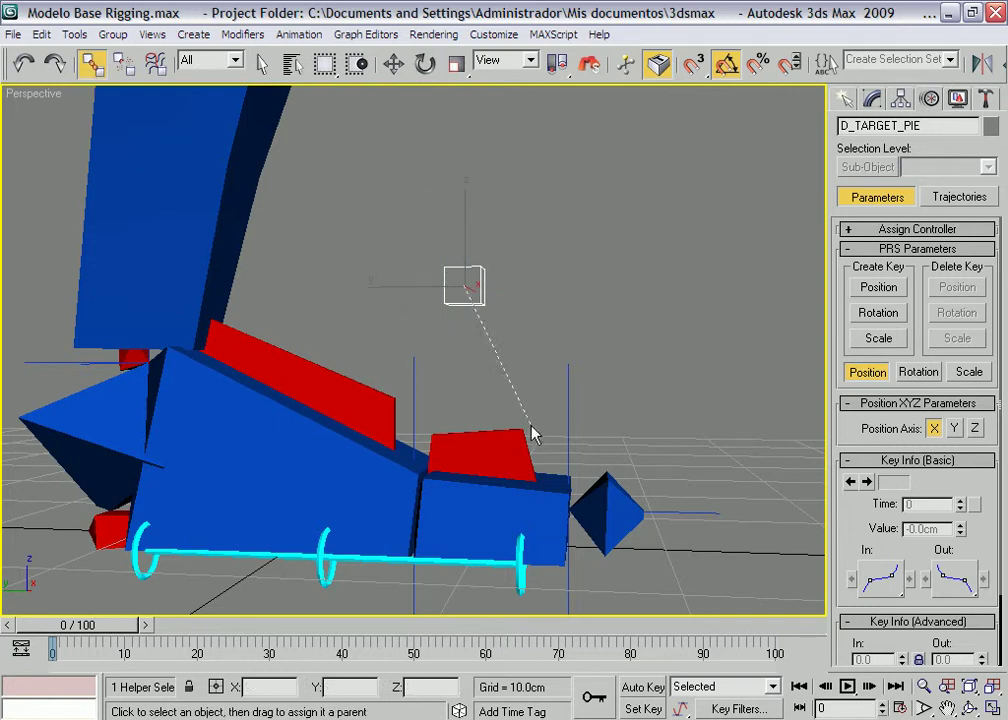
{"action": "right_click", "coordinate": [518, 436]}
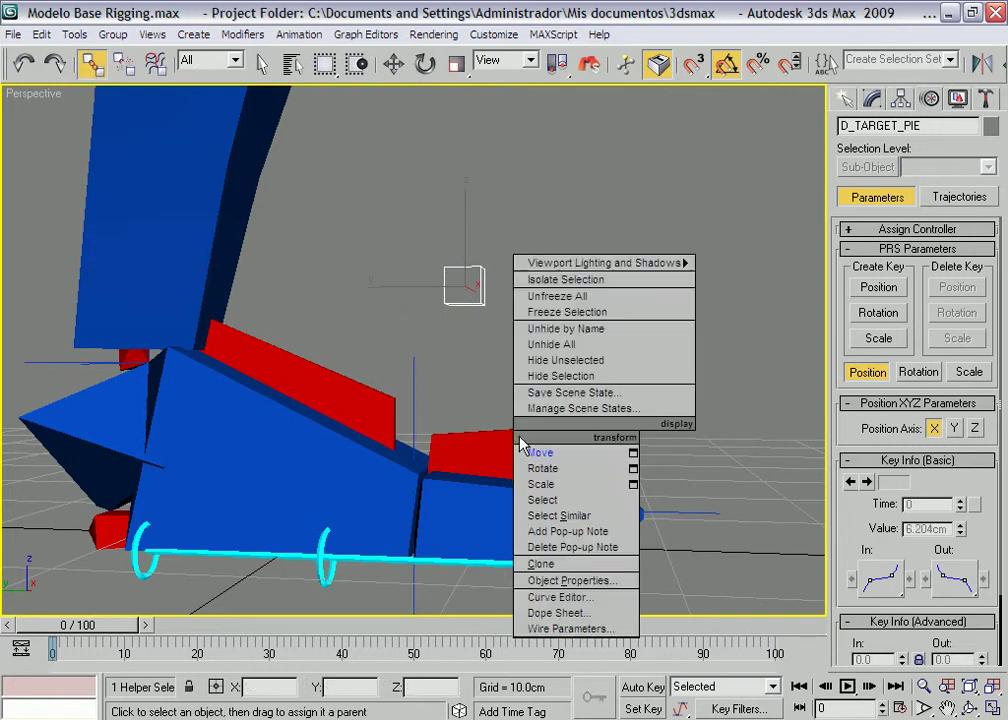
{"action": "left_click", "coordinate": [531, 470]}
{"action": "left_click", "coordinate": [517, 441]}
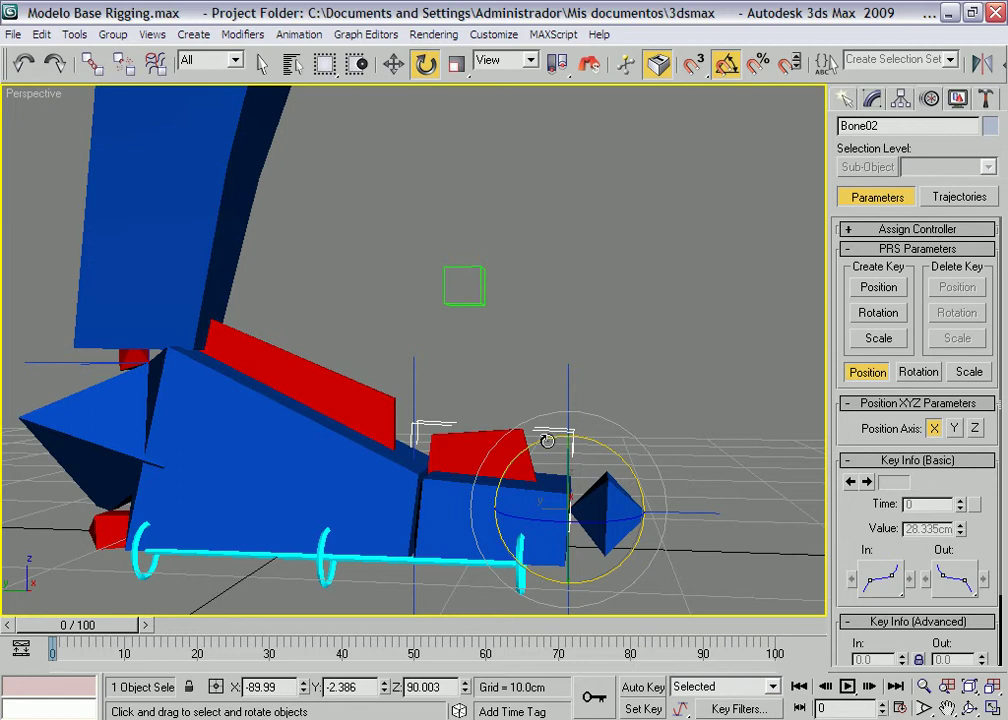
{"action": "mouse_move", "coordinate": [547, 441]}
{"action": "left_mouse_down"}
{"action": "mouse_move", "coordinate": [574, 437]}
{"action": "mouse_move", "coordinate": [560, 434]}
{"action": "left_mouse_up"}
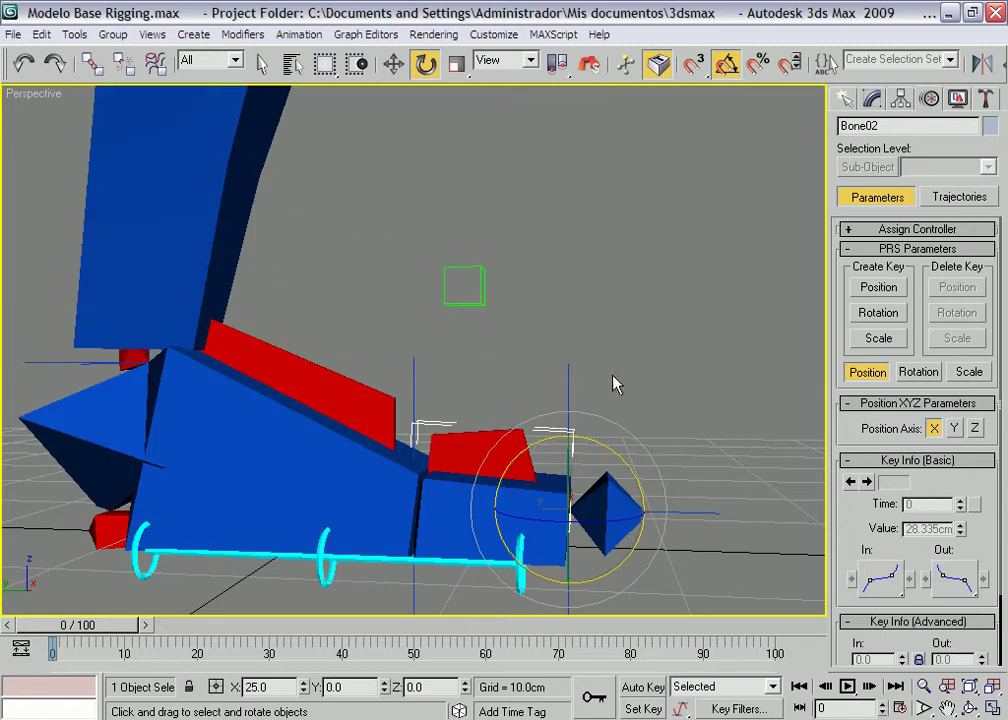
{"action": "mouse_move", "coordinate": [600, 381]}
{"action": "middle_mouse_down", "text": "alt"}
{"action": "mouse_move", "coordinate": [558, 389]}
{"action": "mouse_move", "coordinate": [333, 530]}
{"action": "middle_mouse_up", "text": "alt"}
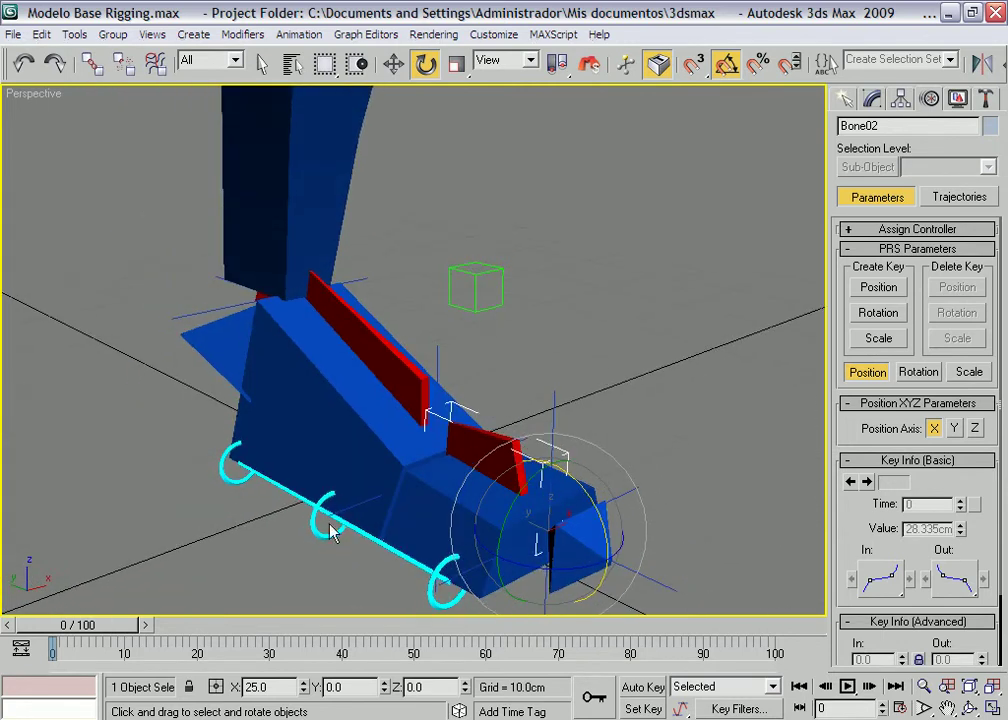
Select the cyan D_ROT_L_D control and tilt it slightly around Y to test the foot roll.
{"action": "left_click", "coordinate": [311, 526]}
{"action": "middle_click_drag", "start_coordinate": [386, 481], "coordinate": [376, 455]}
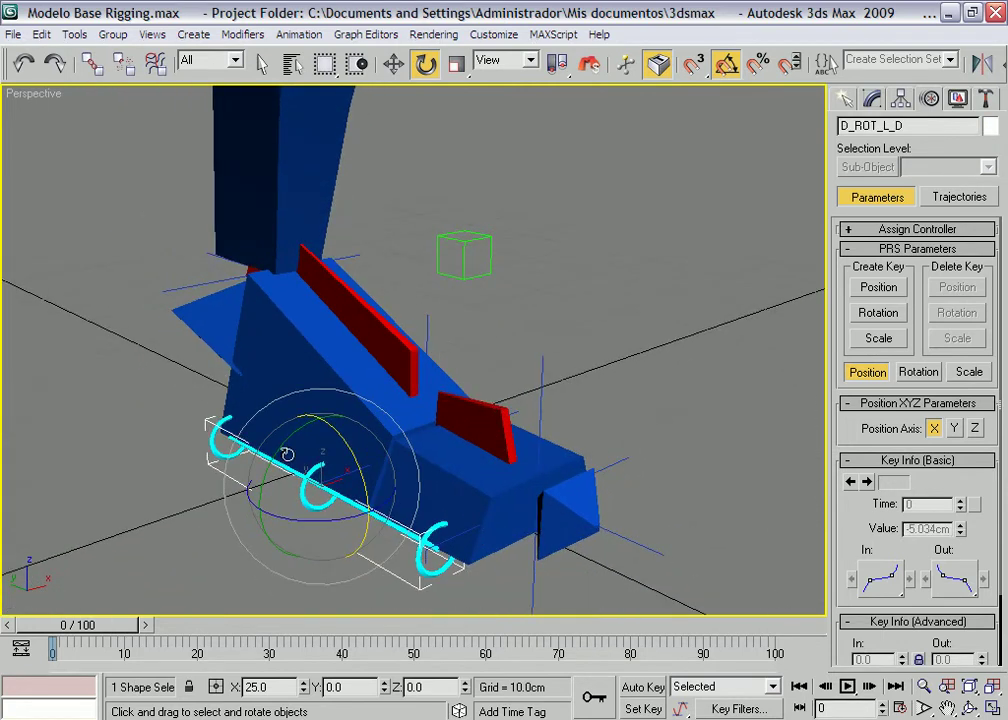
{"action": "mouse_move", "coordinate": [225, 355]}
{"action": "left_mouse_down"}
{"action": "mouse_move", "coordinate": [199, 356]}
{"action": "mouse_move", "coordinate": [289, 434]}
{"action": "mouse_move", "coordinate": [260, 406]}
{"action": "mouse_move", "coordinate": [272, 418]}
{"action": "mouse_move", "coordinate": [228, 345]}
{"action": "left_mouse_up"}
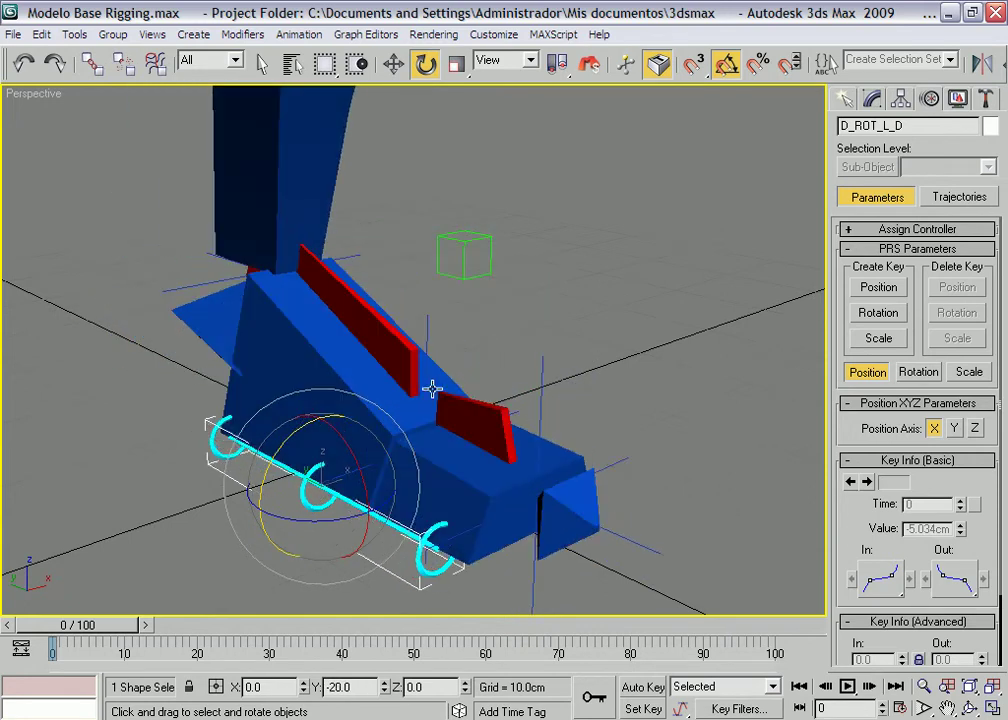
{"action": "mouse_move", "coordinate": [458, 402]}
{"action": "middle_mouse_down", "text": "alt"}
{"action": "mouse_move", "coordinate": [551, 383]}
{"action": "mouse_move", "coordinate": [565, 370]}
{"action": "middle_mouse_up", "text": "alt"}
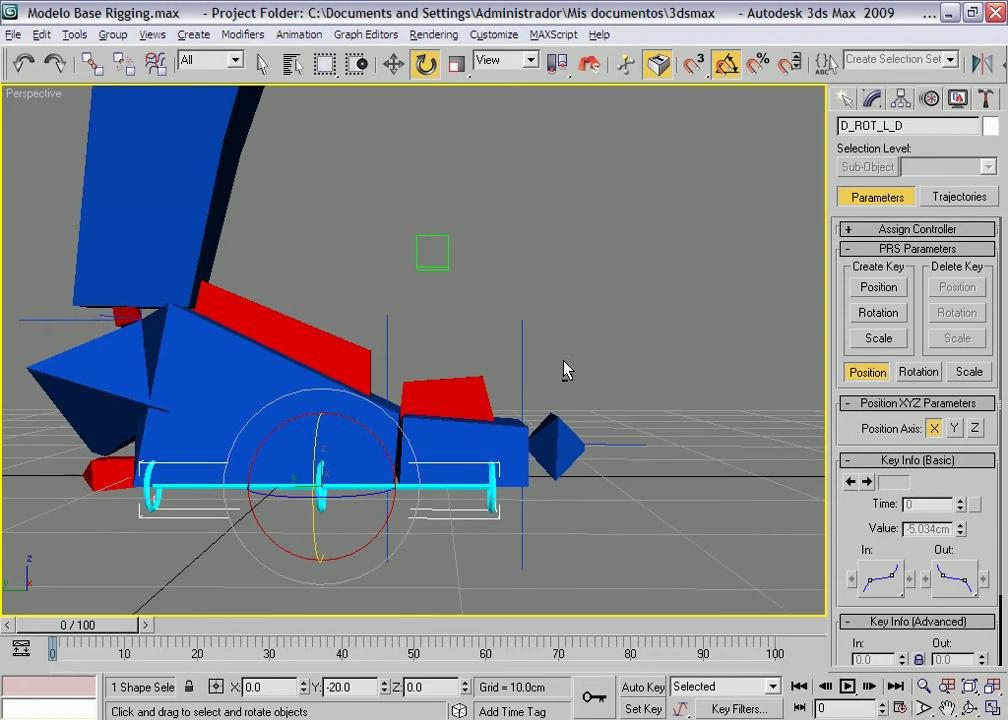
Return to the Move tool and select the D_TALON heel bone.
{"action": "right_click", "coordinate": [98, 355]}
{"action": "left_click", "coordinate": [132, 376]}
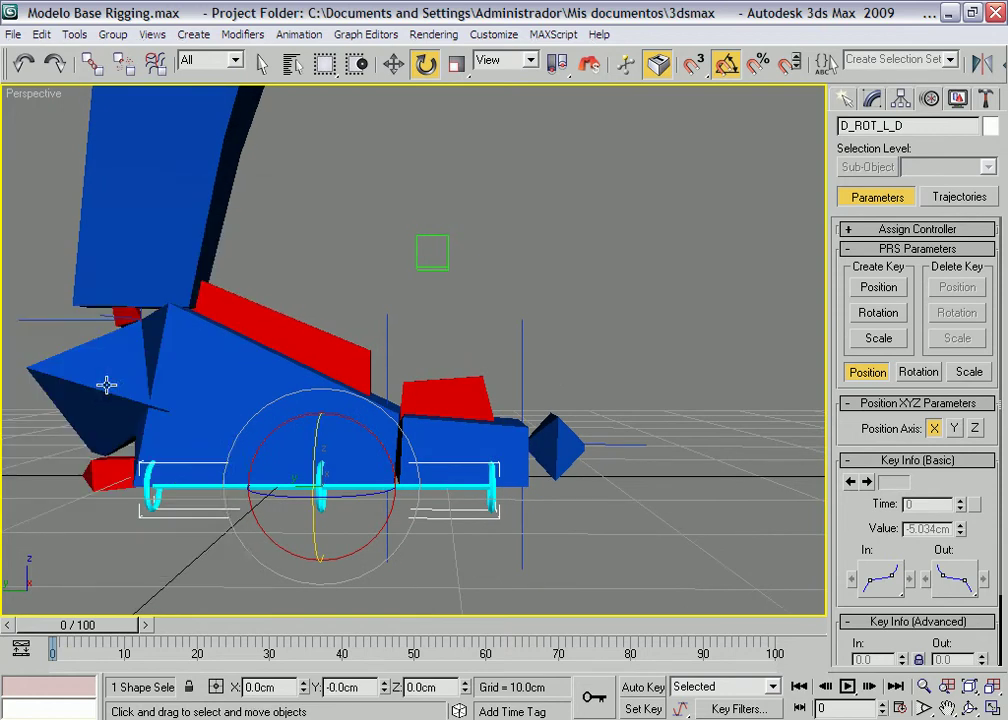
{"action": "left_click", "coordinate": [38, 375]}
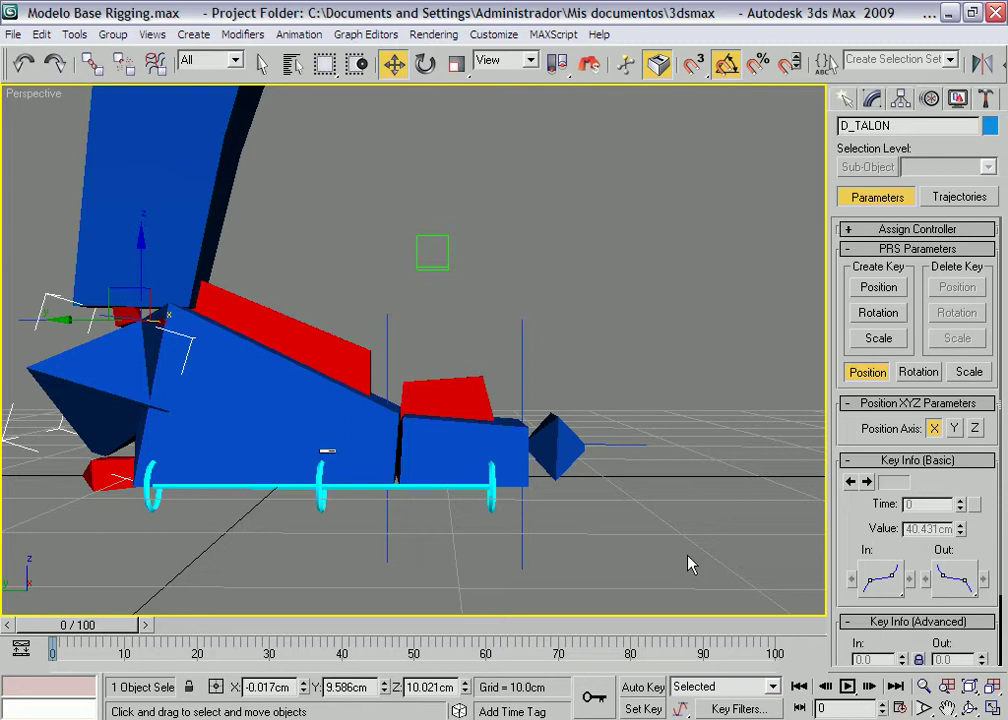
In the Left view, add an Edit Poly modifier to D_TALON and enter Vertex mode.
{"action": "key", "text": "l"}
{"action": "middle_click_drag", "start_coordinate": [547, 468], "coordinate": [506, 396]}
{"action": "scroll", "coordinate": [506, 396], "scroll_direction": "up", "scroll_amount": 2}
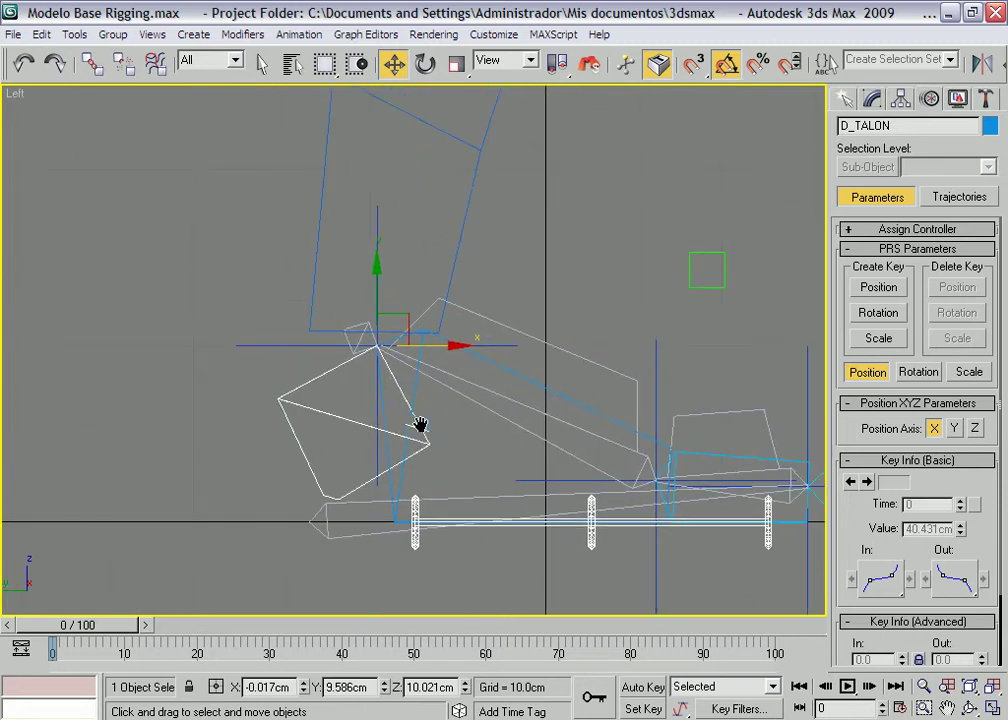
{"action": "left_click", "coordinate": [874, 100]}
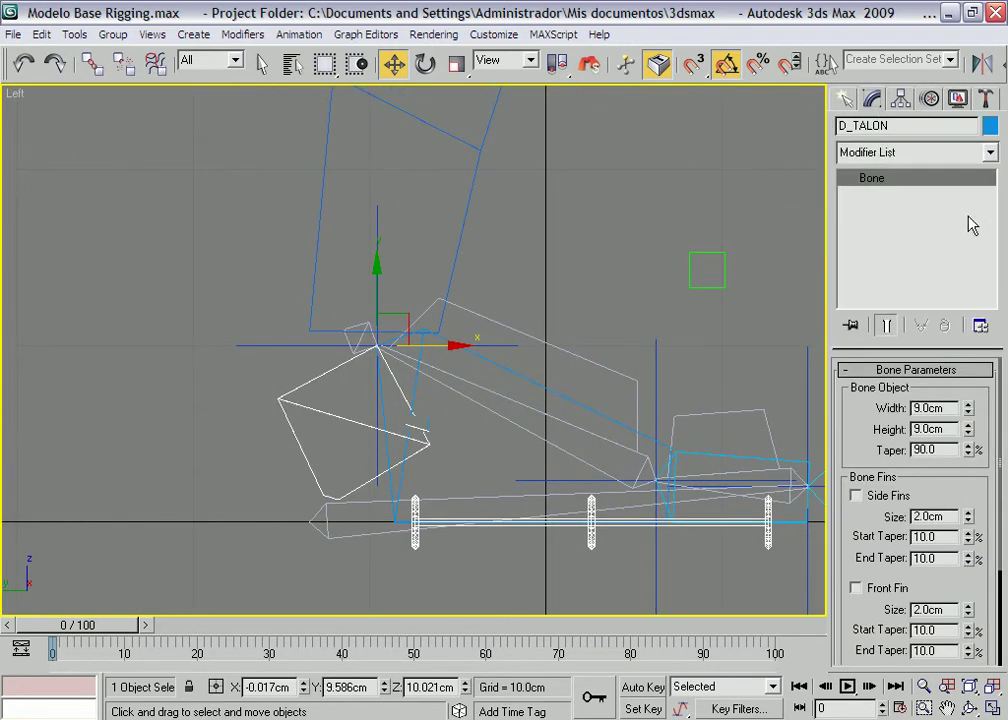
{"action": "left_click", "coordinate": [990, 152]}
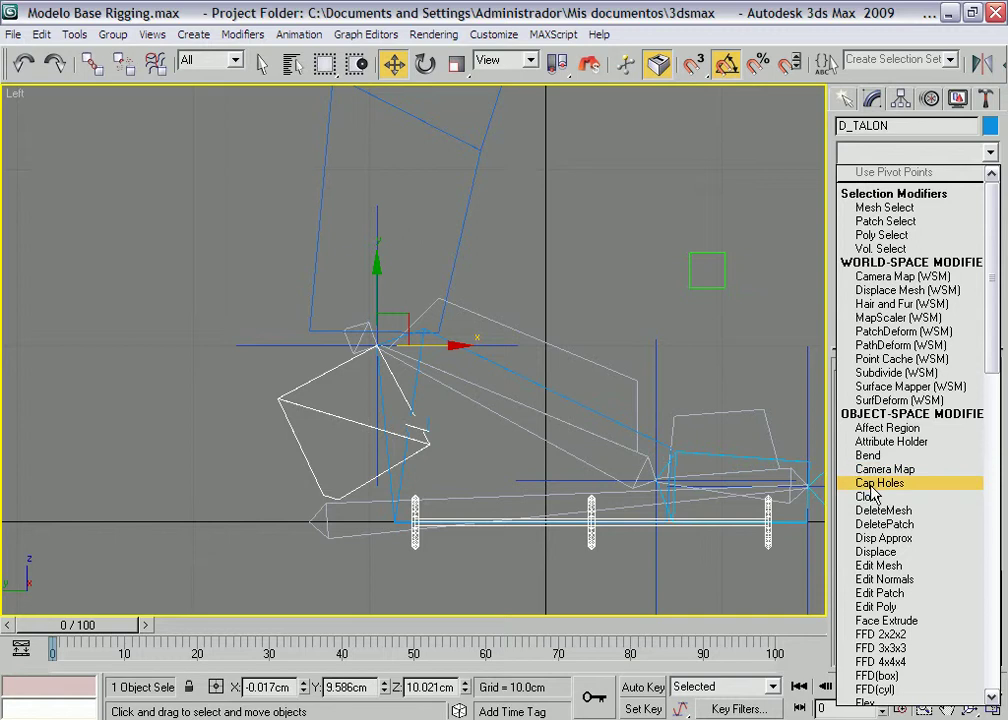
{"action": "left_click", "coordinate": [877, 606]}
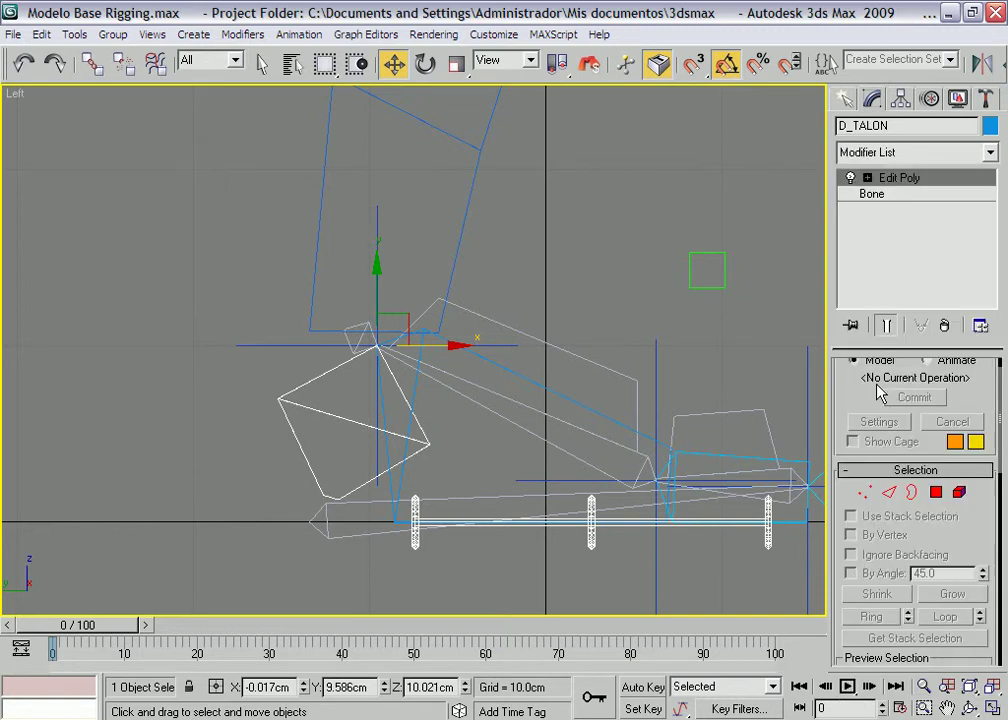
{"action": "left_click", "coordinate": [865, 492]}
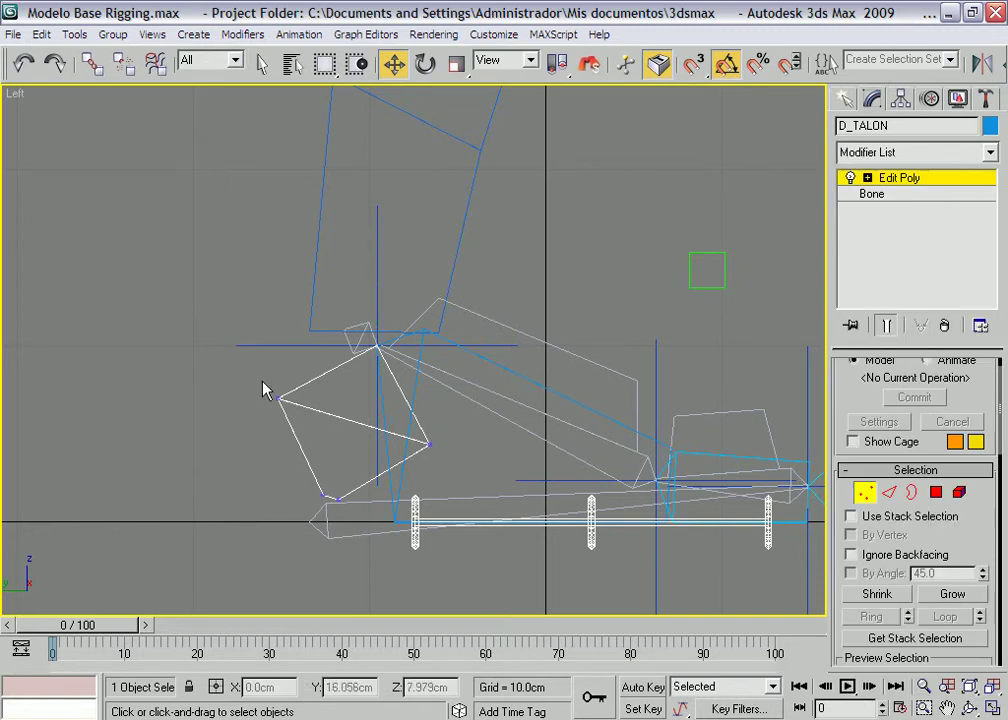
Pull the heel's left, lower-right and bottom vertices up toward the ankle.
{"action": "left_click", "coordinate": [278, 399]}
{"action": "left_click_drag", "start_coordinate": [309, 371], "coordinate": [380, 318]}
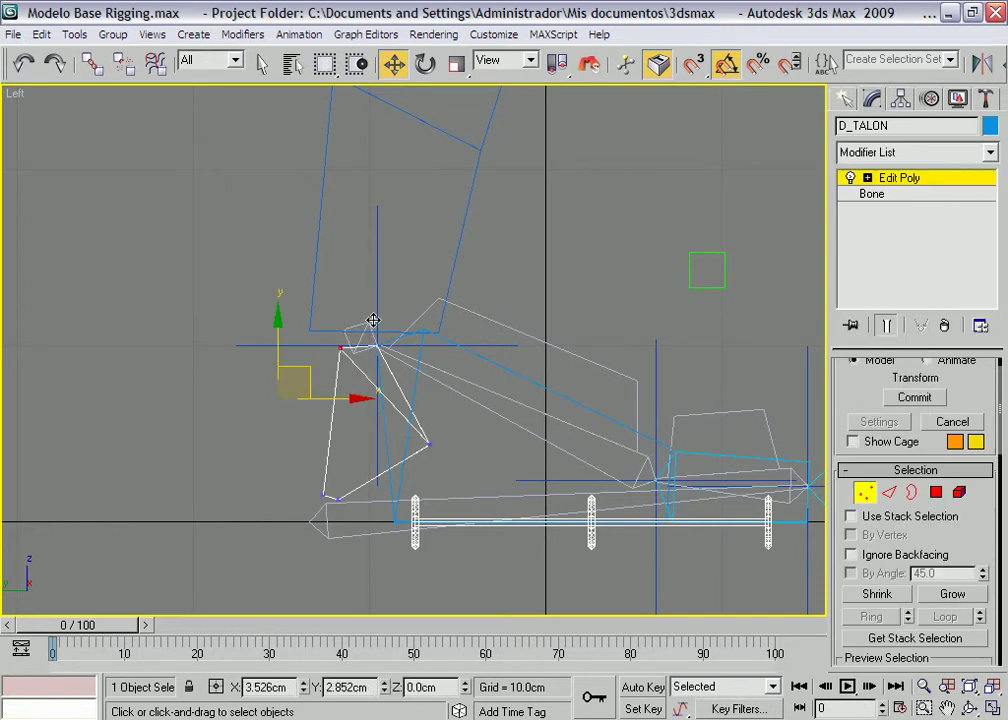
{"action": "left_click", "coordinate": [432, 441]}
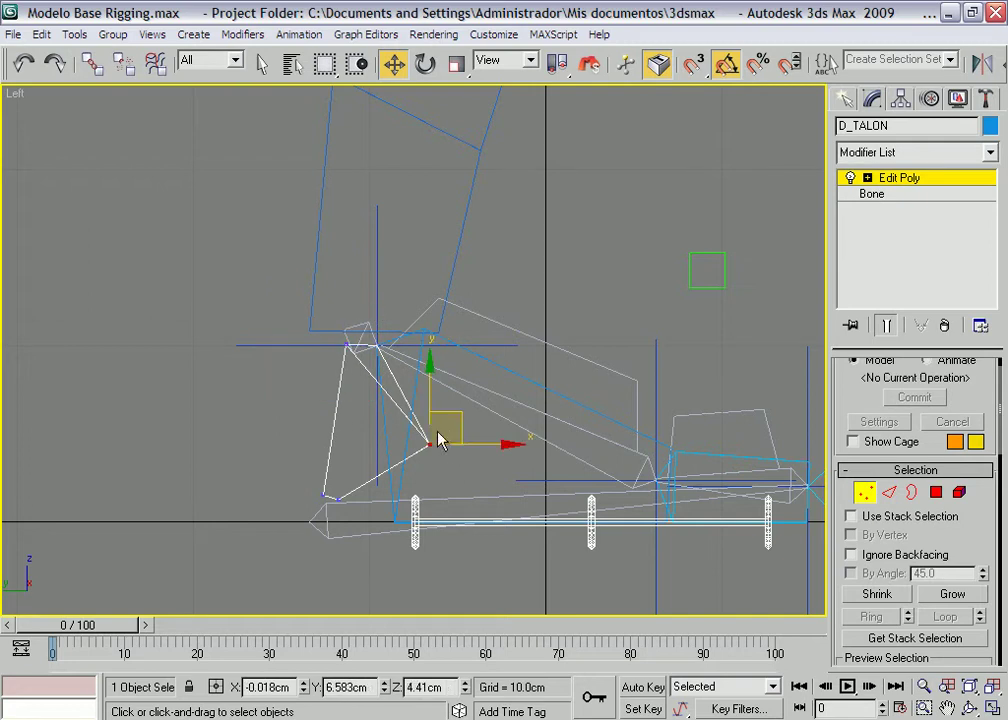
{"action": "left_click_drag", "start_coordinate": [461, 418], "coordinate": [410, 330]}
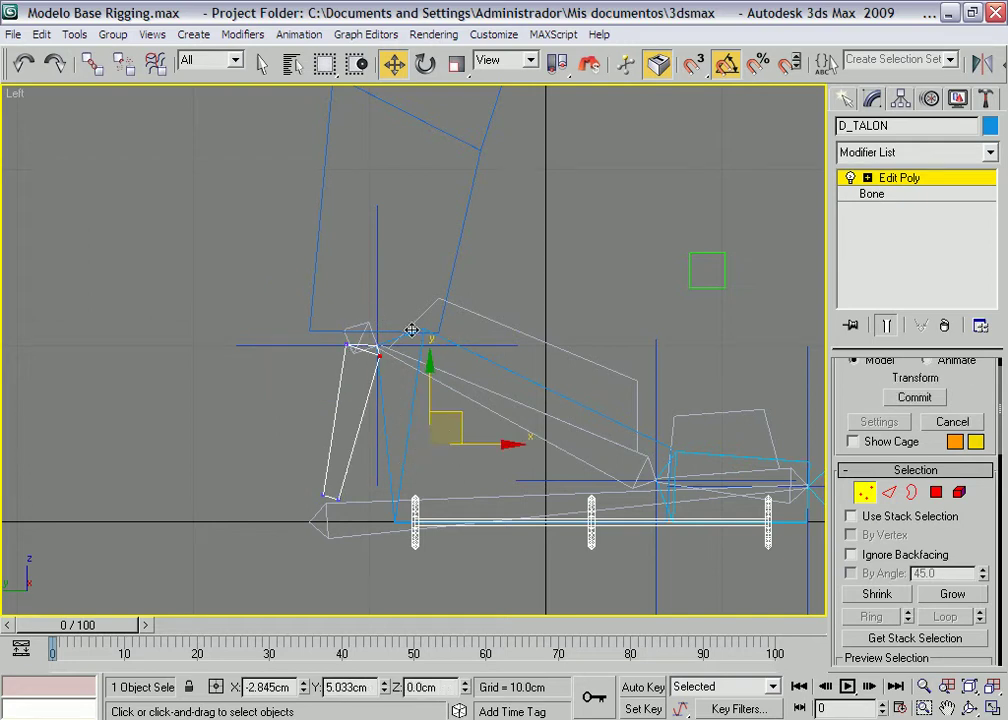
{"action": "mouse_move", "coordinate": [286, 477]}
{"action": "left_mouse_down"}
{"action": "mouse_move", "coordinate": [362, 508]}
{"action": "mouse_move", "coordinate": [372, 375]}
{"action": "mouse_move", "coordinate": [389, 340]}
{"action": "left_mouse_up"}
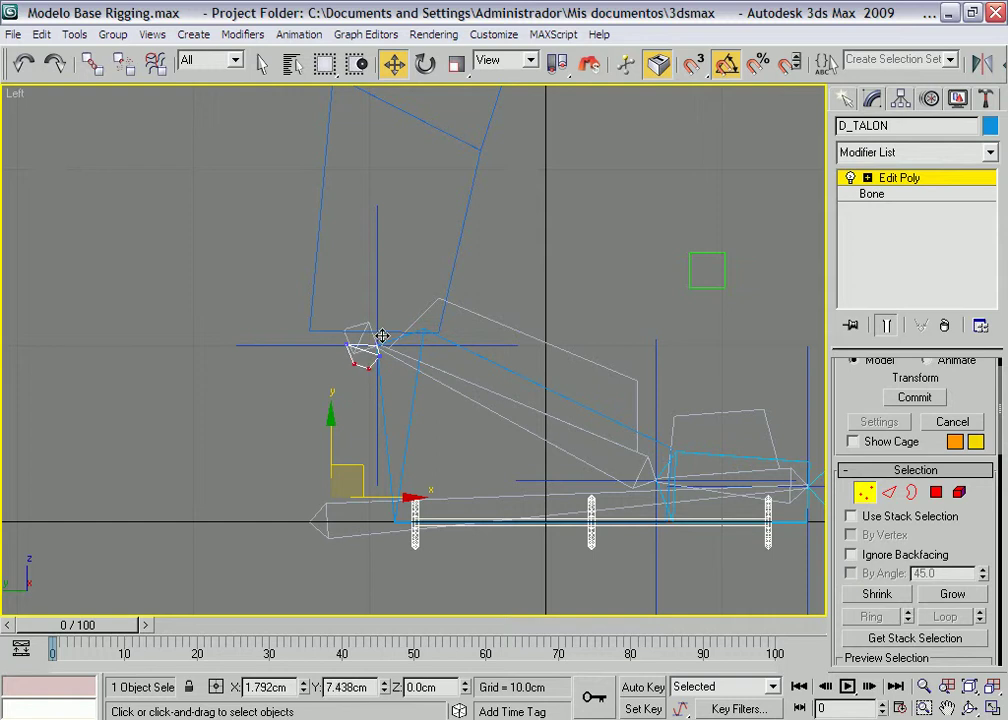
{"action": "mouse_move", "coordinate": [389, 340]}
{"action": "left_mouse_down"}
{"action": "mouse_move", "coordinate": [346, 358]}
{"action": "mouse_move", "coordinate": [383, 331]}
{"action": "left_mouse_up"}
{"action": "left_click", "coordinate": [352, 366]}
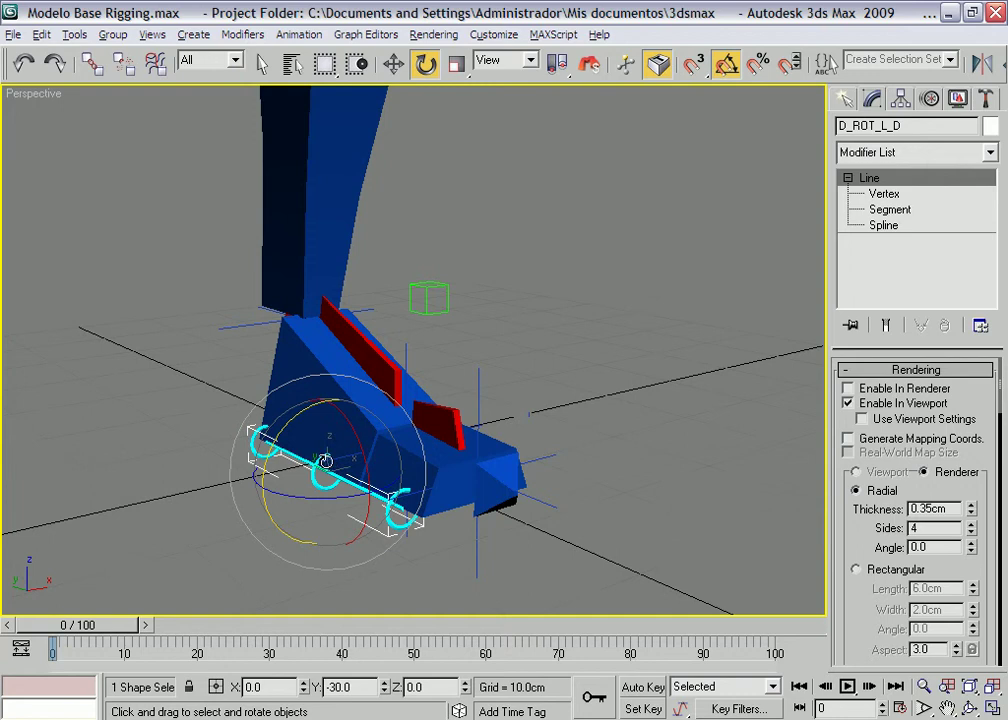
Roll D_ROT_L_D around Y to test the foot with its reshaped D_TALON heel, viewing from several angles.
{"action": "mouse_move", "coordinate": [438, 450]}
{"action": "middle_mouse_down", "text": "alt"}
{"action": "mouse_move", "coordinate": [509, 375]}
{"action": "mouse_move", "coordinate": [668, 362]}
{"action": "mouse_move", "coordinate": [542, 356]}
{"action": "middle_mouse_up", "text": "alt"}
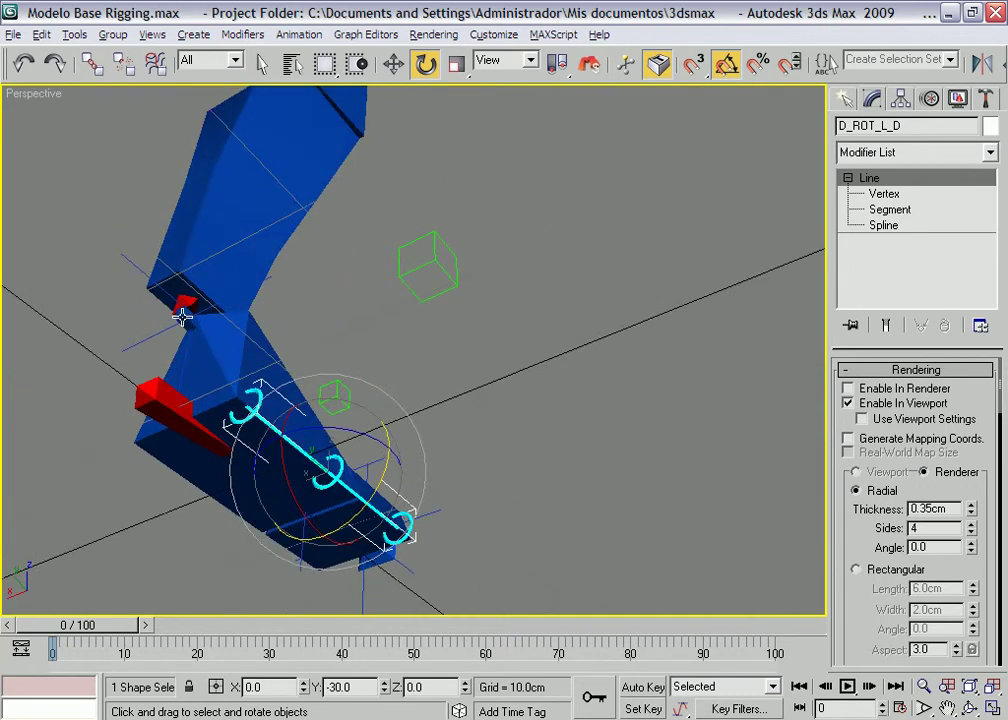
{"action": "mouse_move", "coordinate": [183, 316]}
{"action": "middle_mouse_down", "text": "alt"}
{"action": "mouse_move", "coordinate": [475, 412]}
{"action": "mouse_move", "coordinate": [315, 461]}
{"action": "mouse_move", "coordinate": [292, 479]}
{"action": "mouse_move", "coordinate": [287, 505]}
{"action": "mouse_move", "coordinate": [255, 430]}
{"action": "middle_mouse_up", "text": "alt"}
{"action": "mouse_move", "coordinate": [294, 414]}
{"action": "left_mouse_down"}
{"action": "mouse_move", "coordinate": [265, 466]}
{"action": "mouse_move", "coordinate": [256, 443]}
{"action": "mouse_move", "coordinate": [270, 462]}
{"action": "mouse_move", "coordinate": [284, 430]}
{"action": "left_mouse_up"}
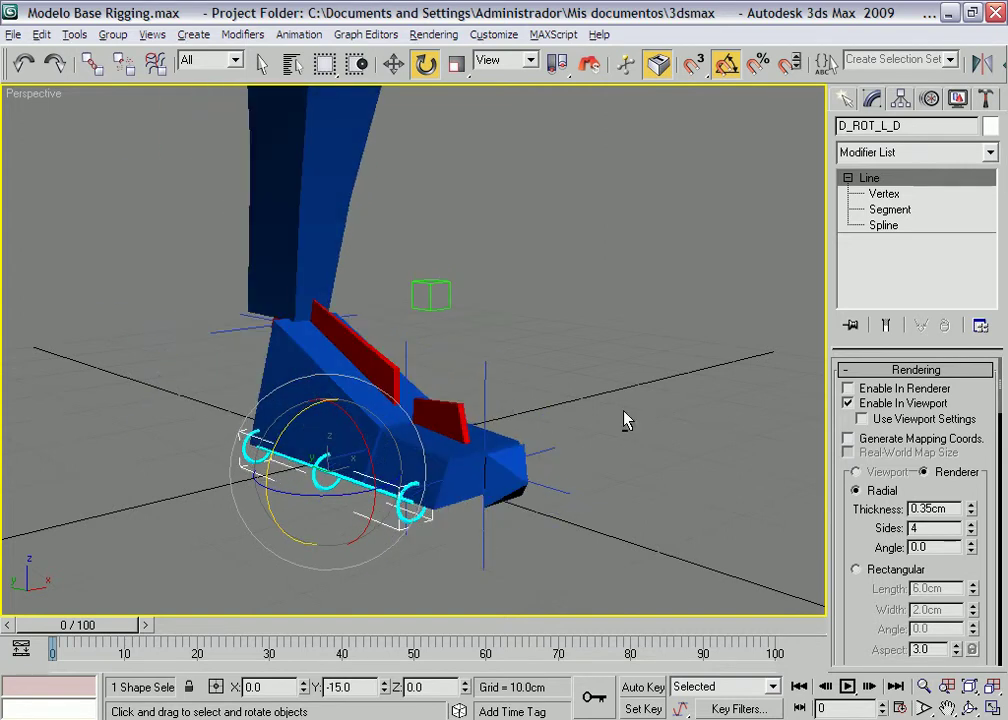
{"action": "middle_click_drag", "start_coordinate": [624, 420], "coordinate": [522, 430], "text": "alt"}
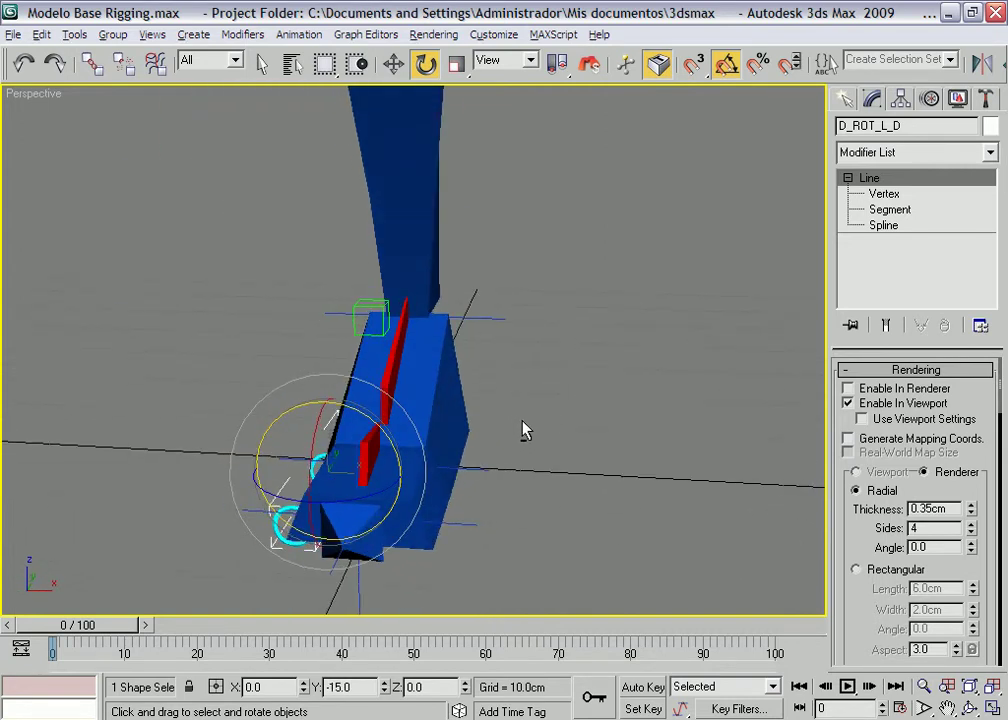
{"action": "right_click", "coordinate": [490, 464]}
{"action": "left_click", "coordinate": [515, 472]}
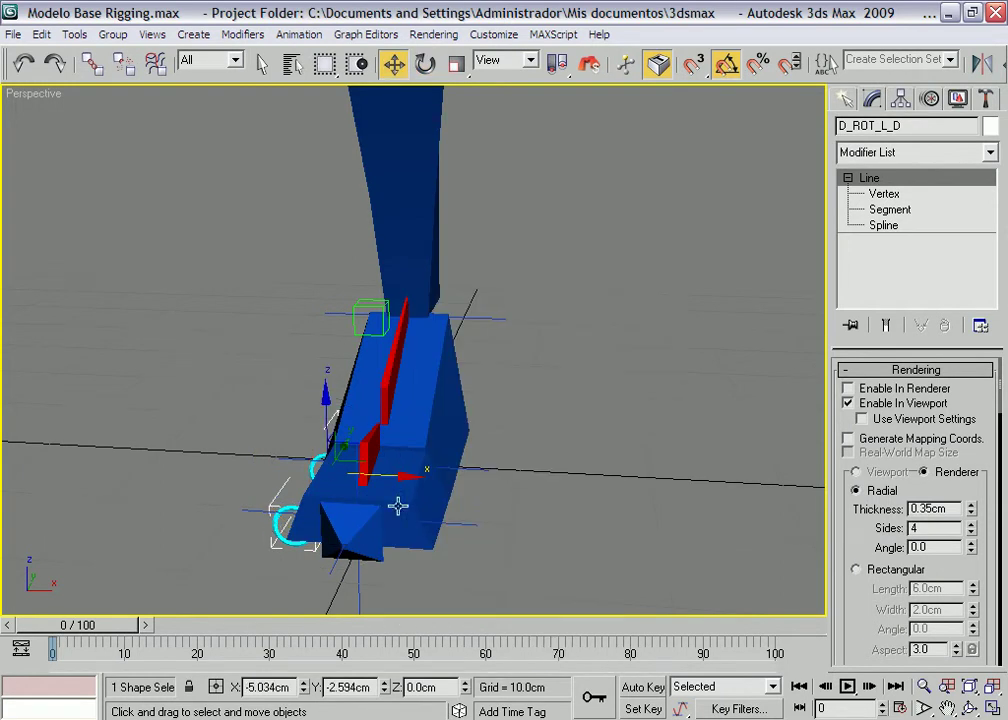
In the Top view, Shift-clone D_ROT_L_D along X to the other foot as a copy named D_ROT_L_I, at X 5.128cm.
{"action": "key", "text": "t"}
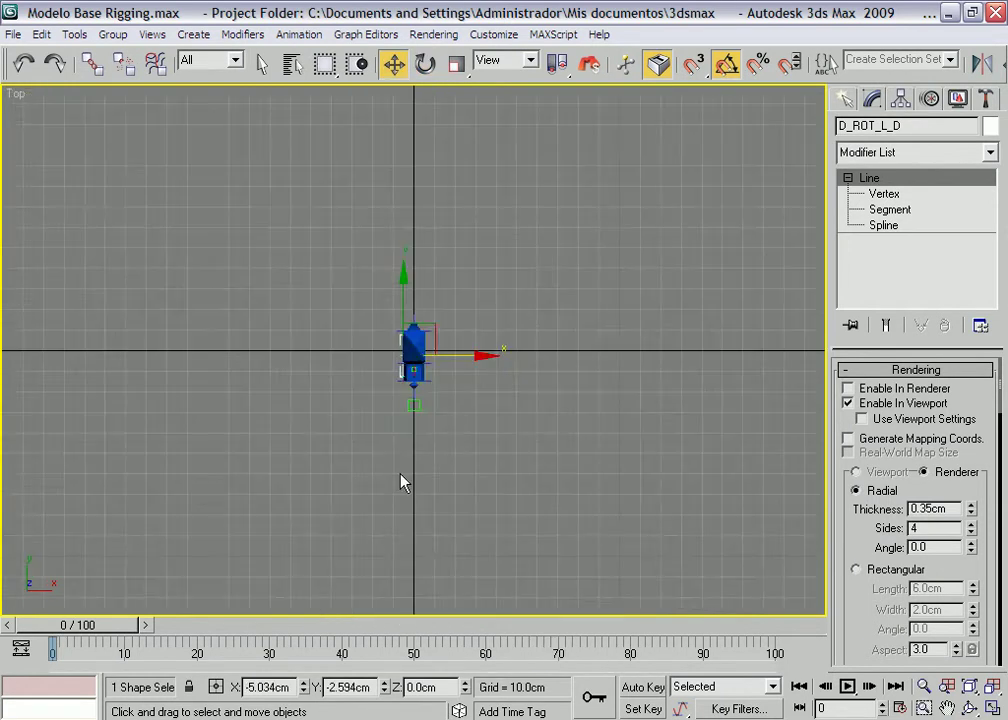
{"action": "scroll", "coordinate": [430, 446], "scroll_direction": "up", "scroll_amount": 2}
{"action": "scroll", "coordinate": [434, 450], "scroll_direction": "up", "scroll_amount": 3}
{"action": "middle_click_drag", "start_coordinate": [434, 450], "coordinate": [397, 445]}
{"action": "scroll", "coordinate": [397, 445], "scroll_direction": "up", "scroll_amount": 2}
{"action": "scroll", "coordinate": [371, 416], "scroll_direction": "up", "scroll_amount": 1}
{"action": "scroll", "coordinate": [391, 407], "scroll_direction": "up", "scroll_amount": 2}
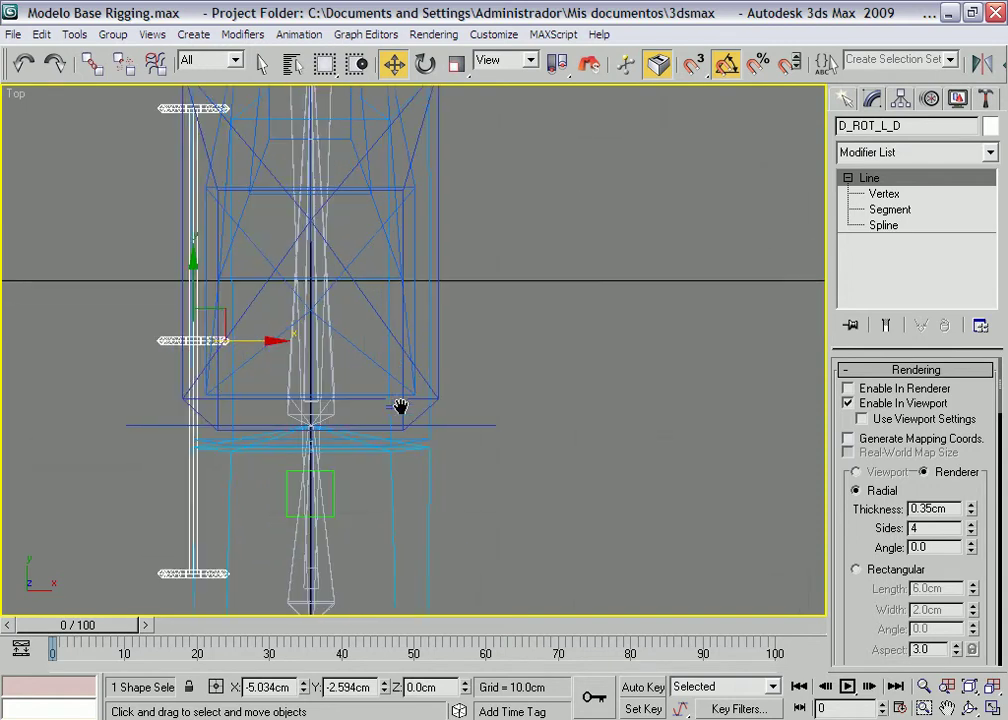
{"action": "scroll", "coordinate": [400, 407], "scroll_direction": "up", "scroll_amount": 2}
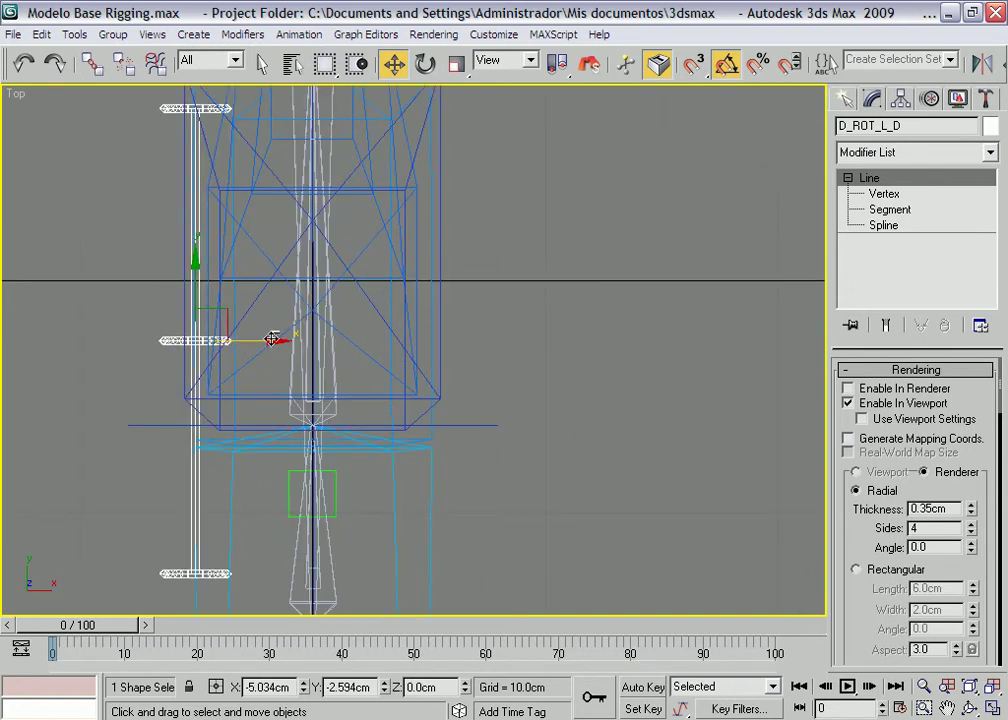
{"action": "mouse_move", "coordinate": [272, 340]}
{"action": "left_mouse_down", "text": "shift"}
{"action": "mouse_move", "coordinate": [522, 360]}
{"action": "mouse_move", "coordinate": [500, 342]}
{"action": "mouse_move", "coordinate": [510, 372]}
{"action": "left_mouse_up", "text": "shift"}
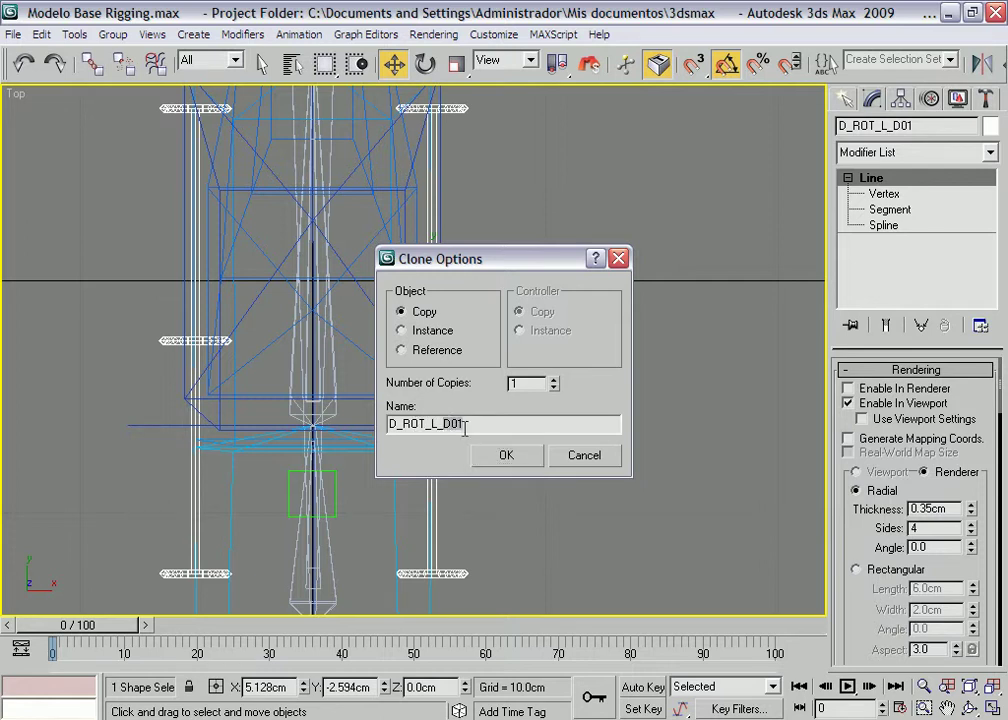
{"action": "left_click", "coordinate": [509, 457]}
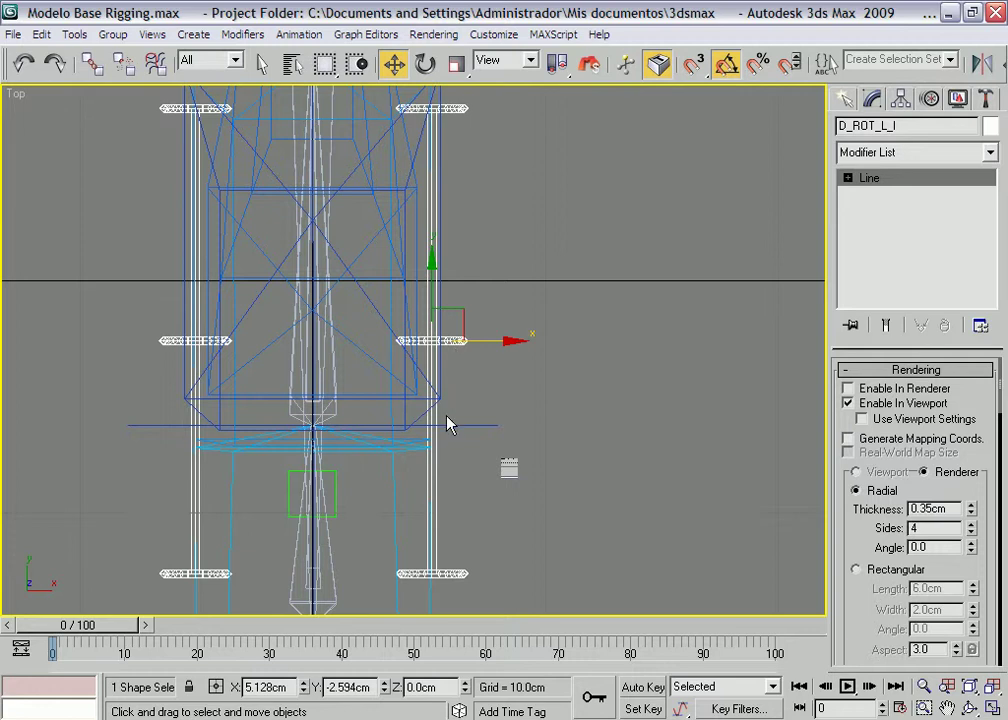
Unlink D_ROT_L_I from its parent and frame the foot rig in the Perspective view.
{"action": "left_click", "coordinate": [123, 64]}
{"action": "key", "text": "p"}
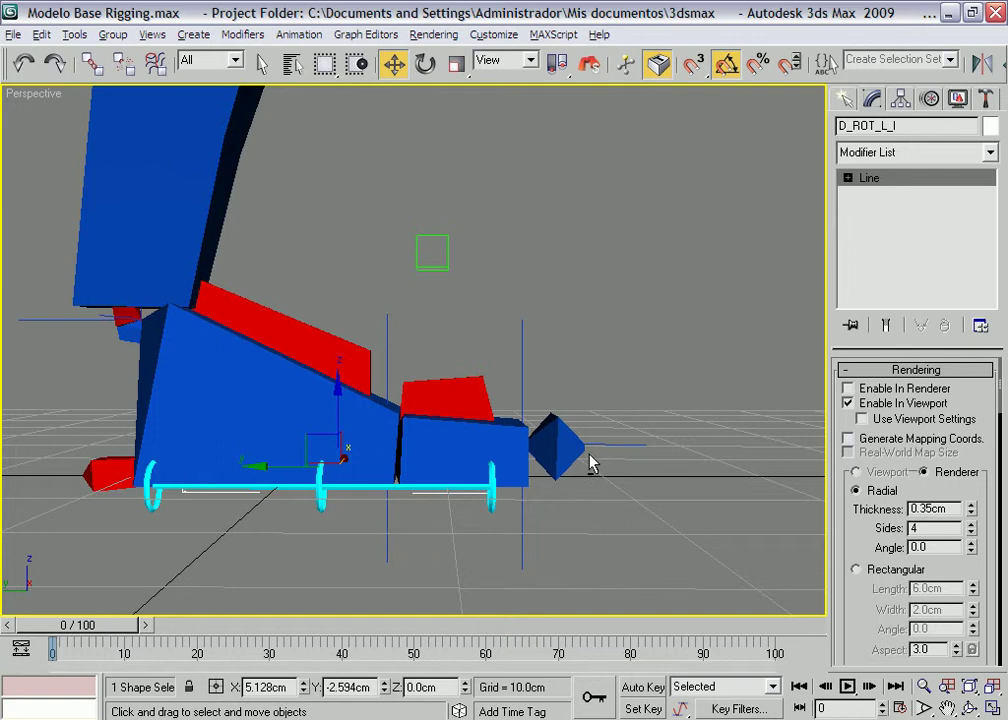
{"action": "mouse_move", "coordinate": [589, 463]}
{"action": "middle_mouse_down", "text": "alt"}
{"action": "mouse_move", "coordinate": [430, 490]}
{"action": "mouse_move", "coordinate": [458, 492]}
{"action": "mouse_move", "coordinate": [490, 518]}
{"action": "mouse_move", "coordinate": [524, 486]}
{"action": "mouse_move", "coordinate": [518, 495]}
{"action": "mouse_move", "coordinate": [447, 460]}
{"action": "mouse_move", "coordinate": [407, 470]}
{"action": "middle_mouse_up", "text": "alt"}
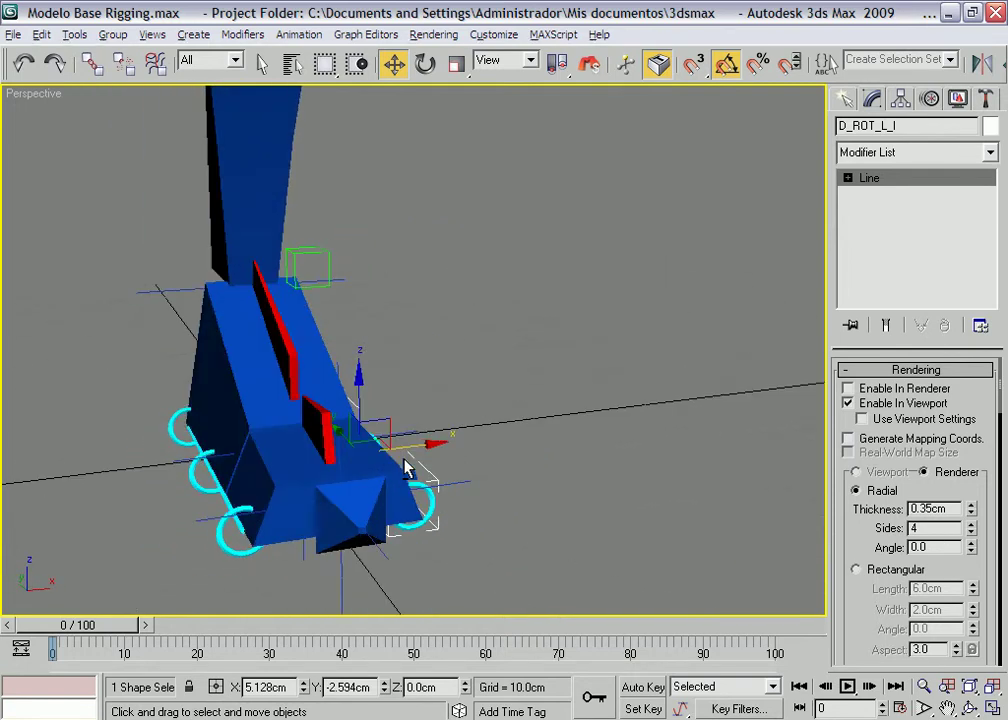
{"action": "middle_click_drag", "start_coordinate": [478, 505], "coordinate": [503, 486]}
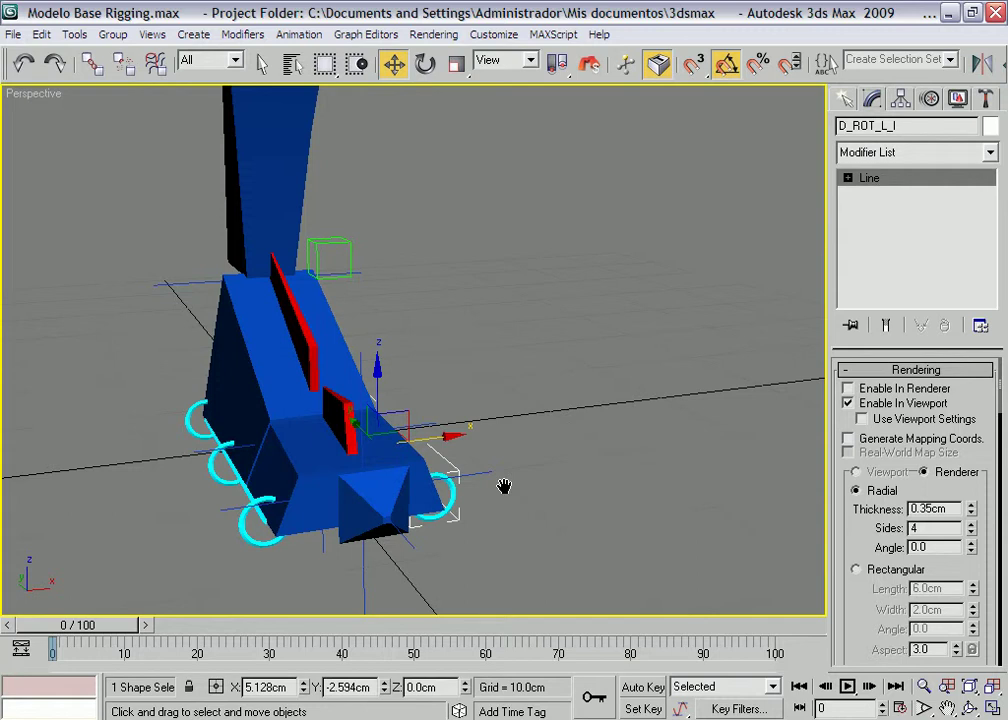
Test-rotate the D_ROT_L_D circle control and return it to zero.
{"action": "left_click", "coordinate": [243, 523]}
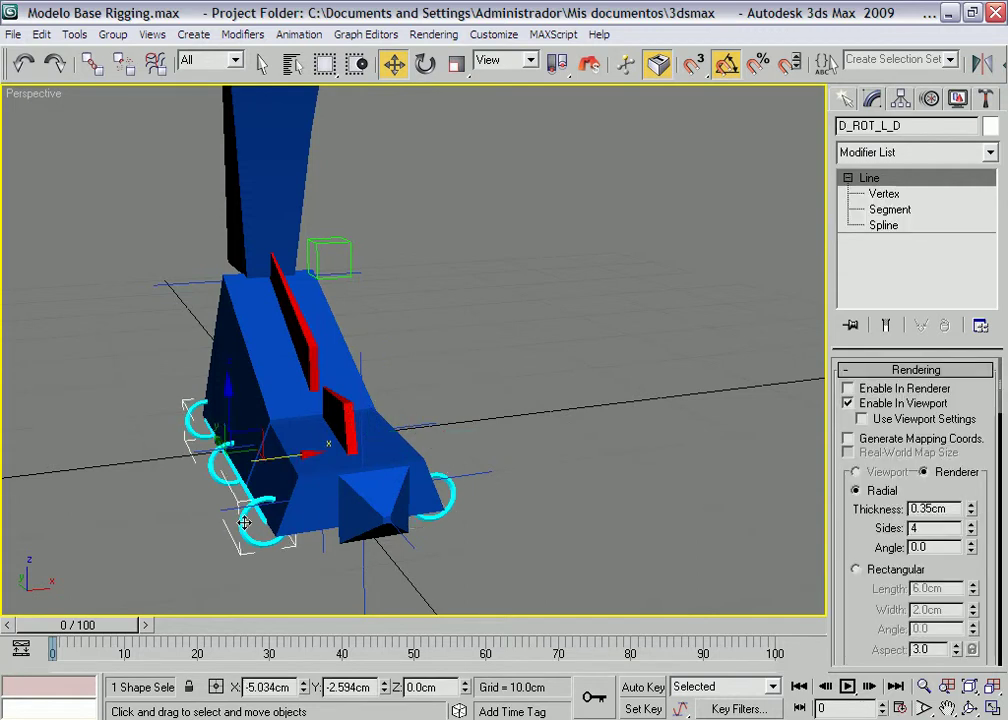
{"action": "key", "text": "e"}
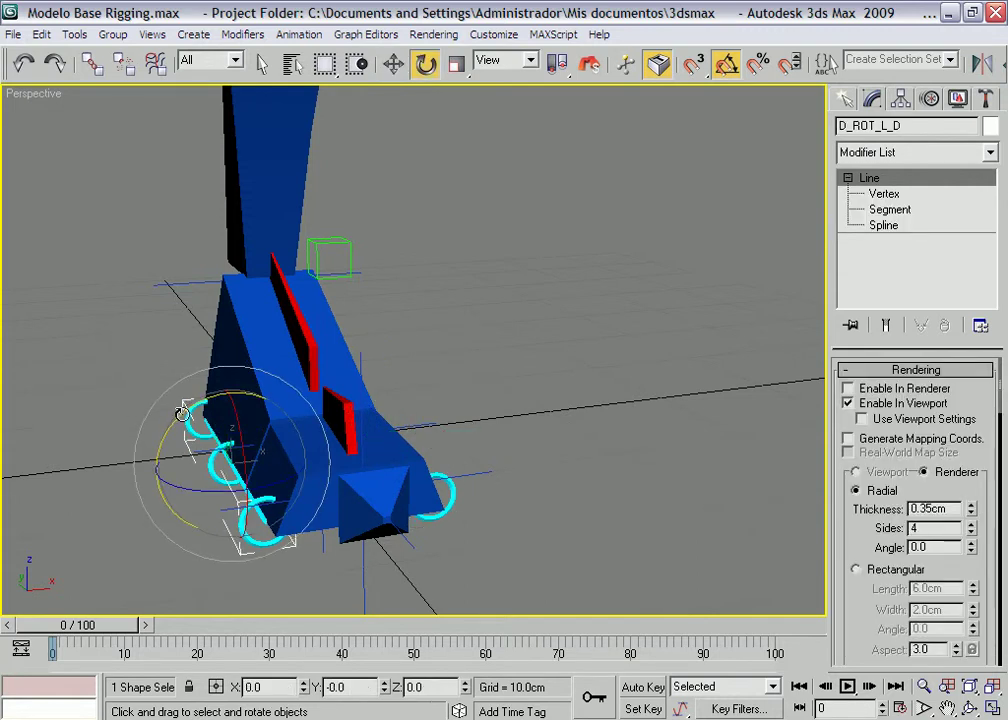
{"action": "mouse_move", "coordinate": [146, 326]}
{"action": "left_mouse_down"}
{"action": "mouse_move", "coordinate": [176, 410]}
{"action": "mouse_move", "coordinate": [166, 425]}
{"action": "left_mouse_up"}
{"action": "left_click", "coordinate": [90, 64]}
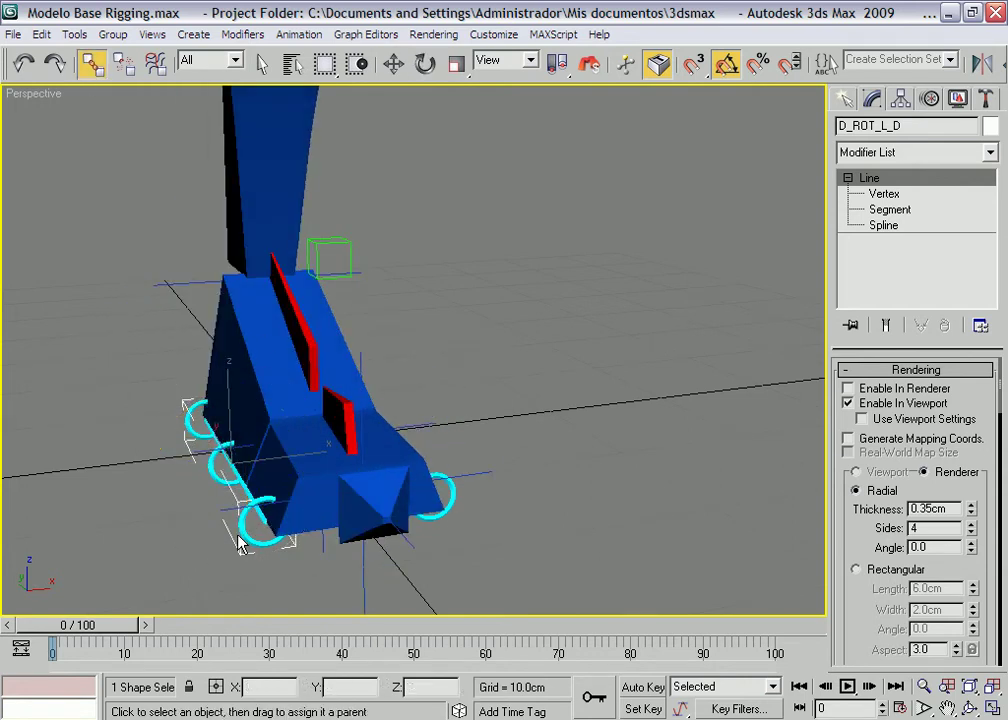
Link D_ROT_L_D as a child of the D_ROT_L_I circle control.
{"action": "left_click_drag", "start_coordinate": [458, 510], "coordinate": [450, 497]}
{"action": "right_click", "coordinate": [466, 500]}
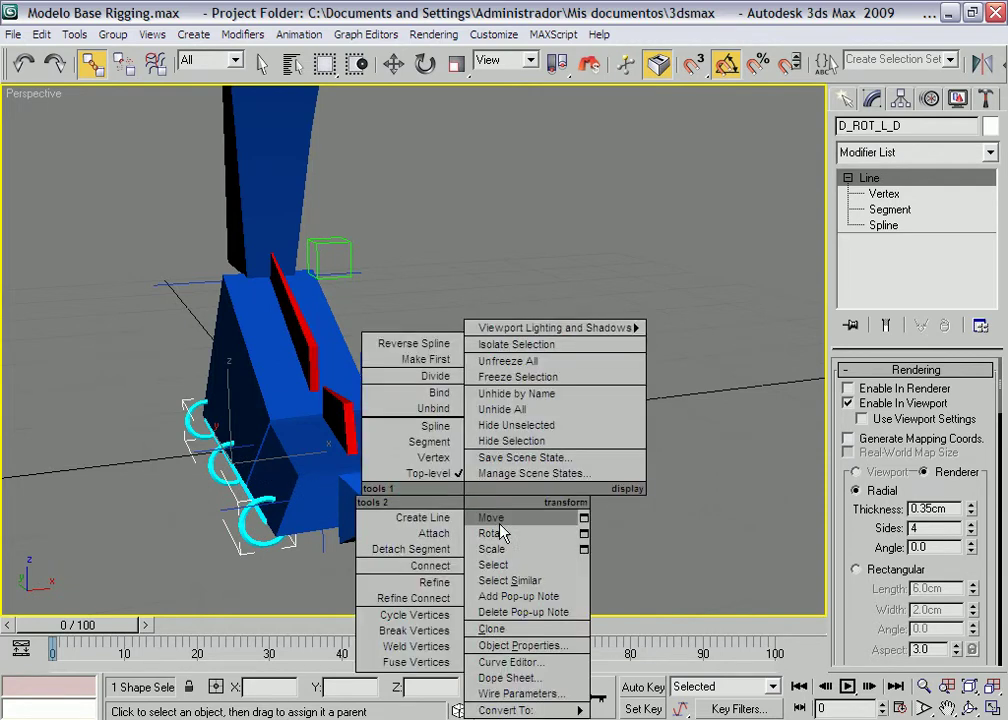
{"action": "left_click", "coordinate": [490, 533]}
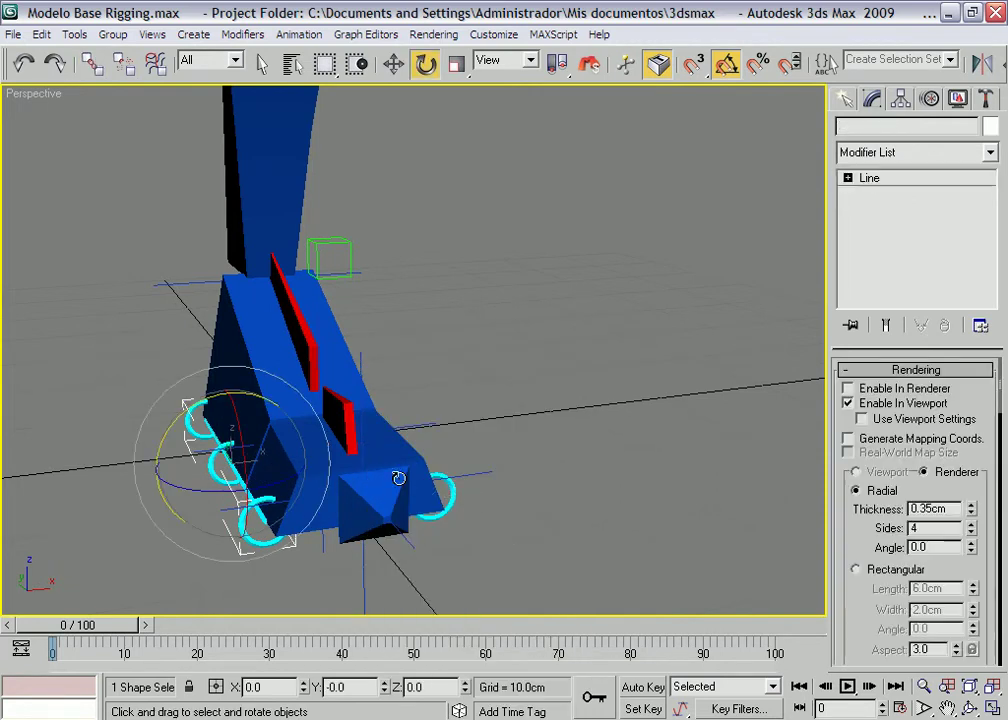
Test-rotate D_ROT_L_I and D_ROT_L_D to check their pivots, then deselect everything.
{"action": "left_click", "coordinate": [440, 493]}
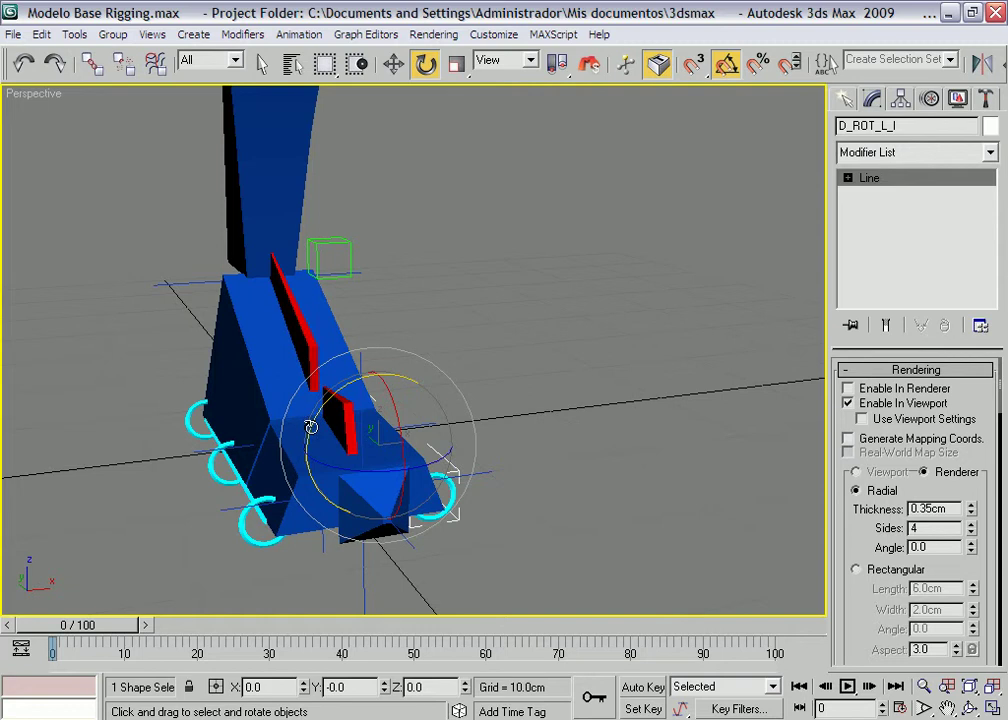
{"action": "left_click_drag", "start_coordinate": [311, 427], "coordinate": [237, 475]}
{"action": "left_click", "coordinate": [209, 471]}
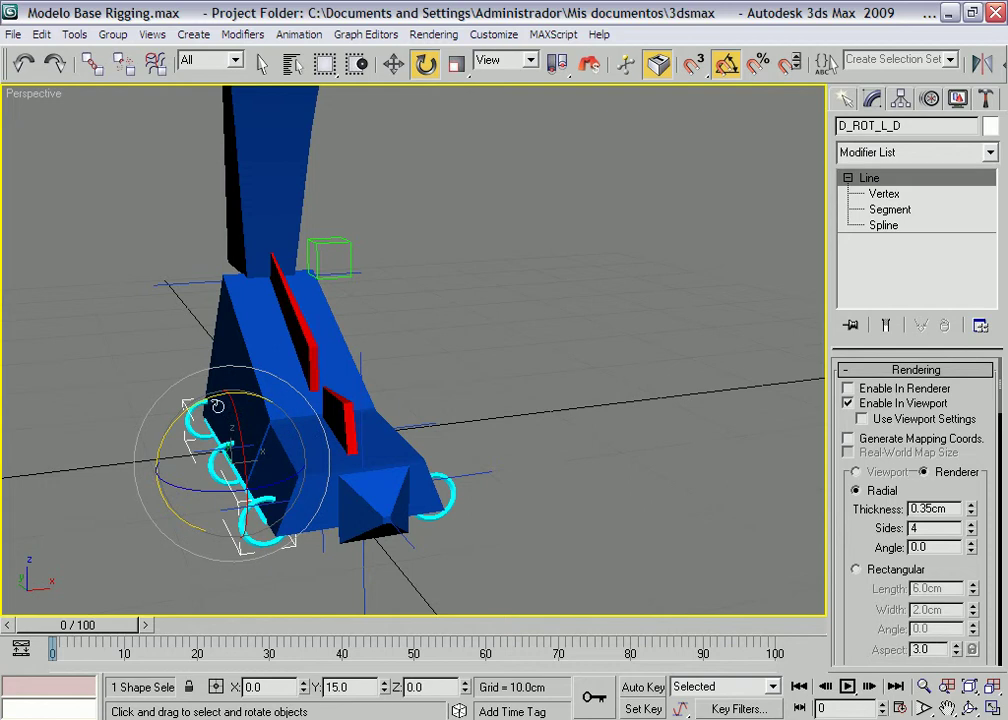
{"action": "left_click_drag", "start_coordinate": [169, 424], "coordinate": [472, 396]}
{"action": "right_click", "coordinate": [606, 400]}
{"action": "left_click", "coordinate": [619, 422]}
{"action": "middle_click_drag", "start_coordinate": [590, 490], "coordinate": [595, 436]}
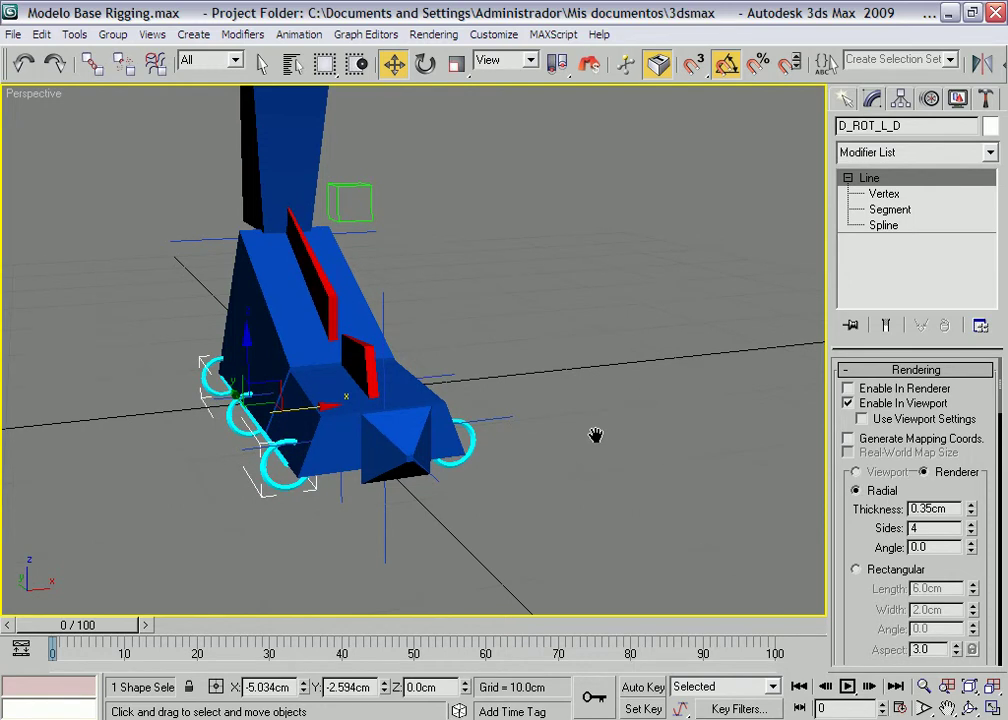
{"action": "mouse_move", "coordinate": [389, 418]}
{"action": "middle_mouse_down", "text": "alt"}
{"action": "mouse_move", "coordinate": [544, 409]}
{"action": "mouse_move", "coordinate": [462, 416]}
{"action": "middle_mouse_up", "text": "alt"}
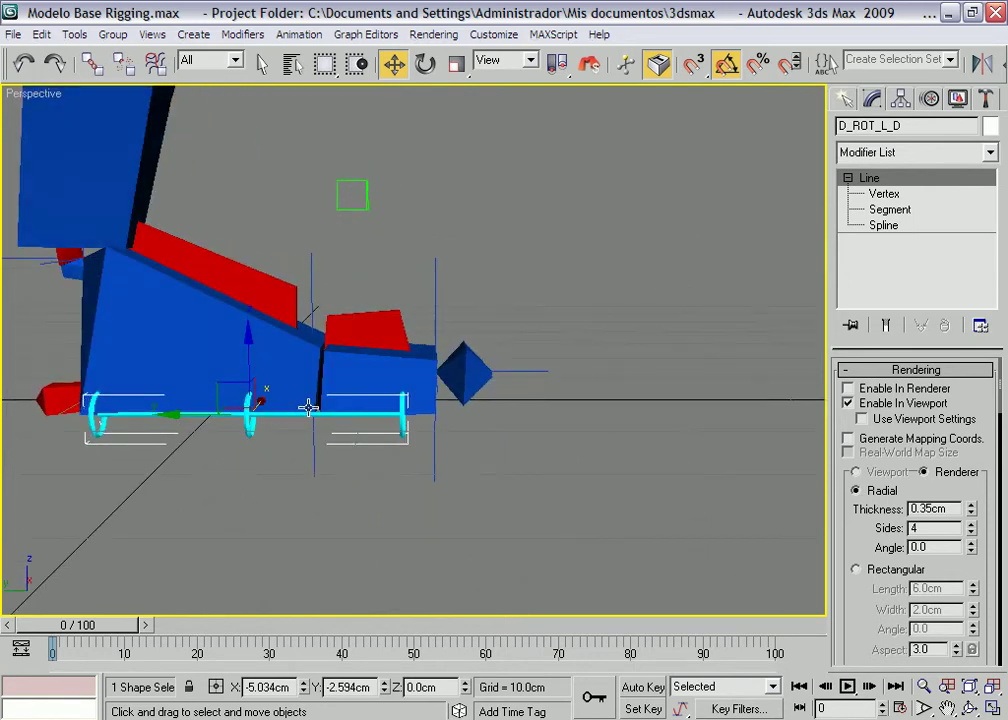
{"action": "middle_click_drag", "start_coordinate": [569, 407], "coordinate": [501, 420], "text": "alt"}
{"action": "left_click", "coordinate": [546, 362]}
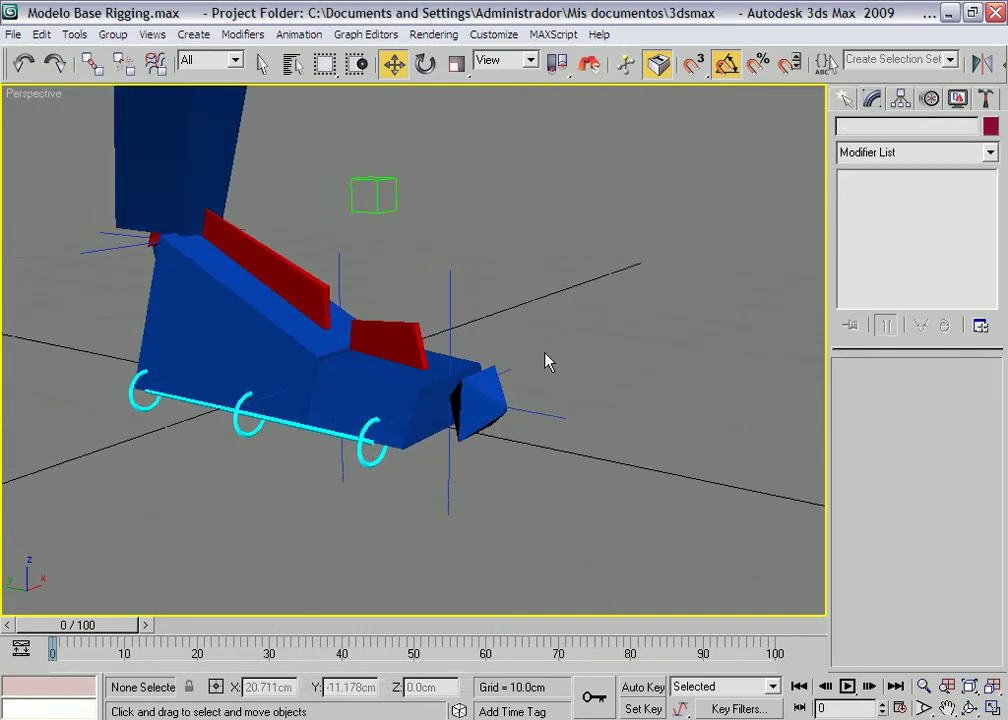
Draw a new circle spline in the Top view ahead of the toe, with X position 0.
{"action": "key", "text": "t"}
{"action": "mouse_move", "coordinate": [376, 428]}
{"action": "middle_mouse_down"}
{"action": "mouse_move", "coordinate": [441, 488]}
{"action": "mouse_move", "coordinate": [466, 460]}
{"action": "middle_mouse_up"}
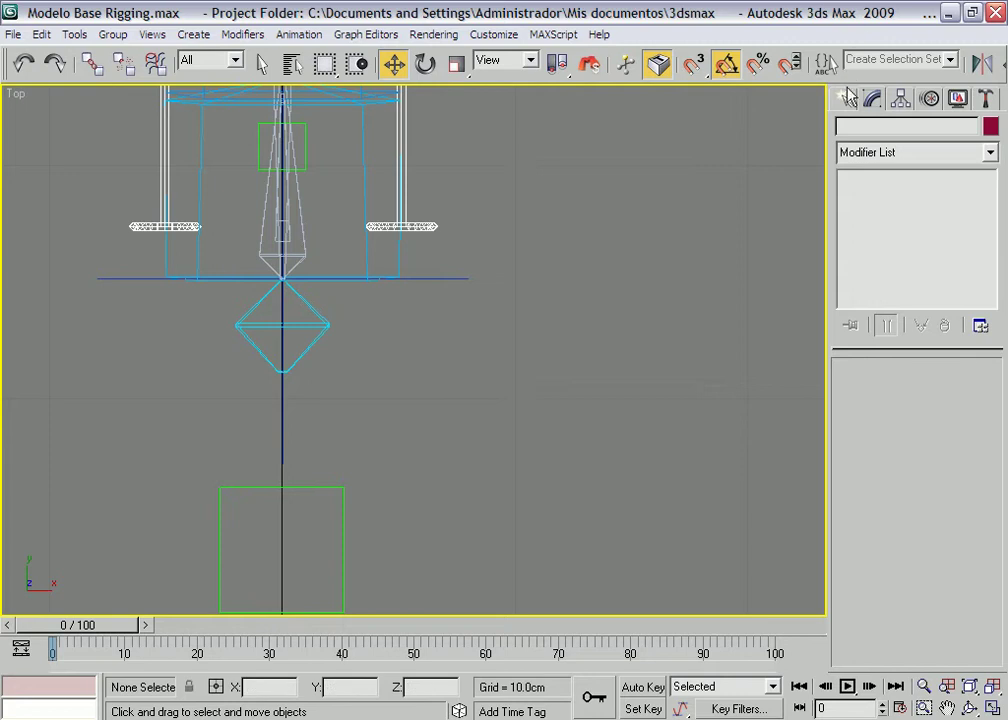
{"action": "left_click", "coordinate": [846, 100]}
{"action": "left_click", "coordinate": [873, 131]}
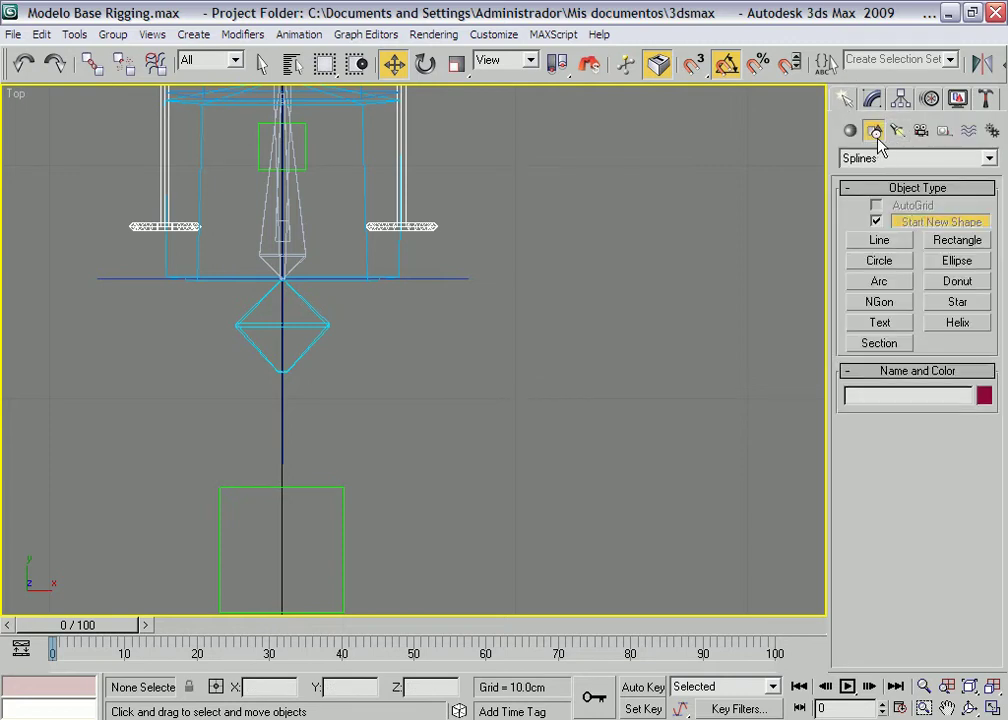
{"action": "left_click", "coordinate": [879, 261]}
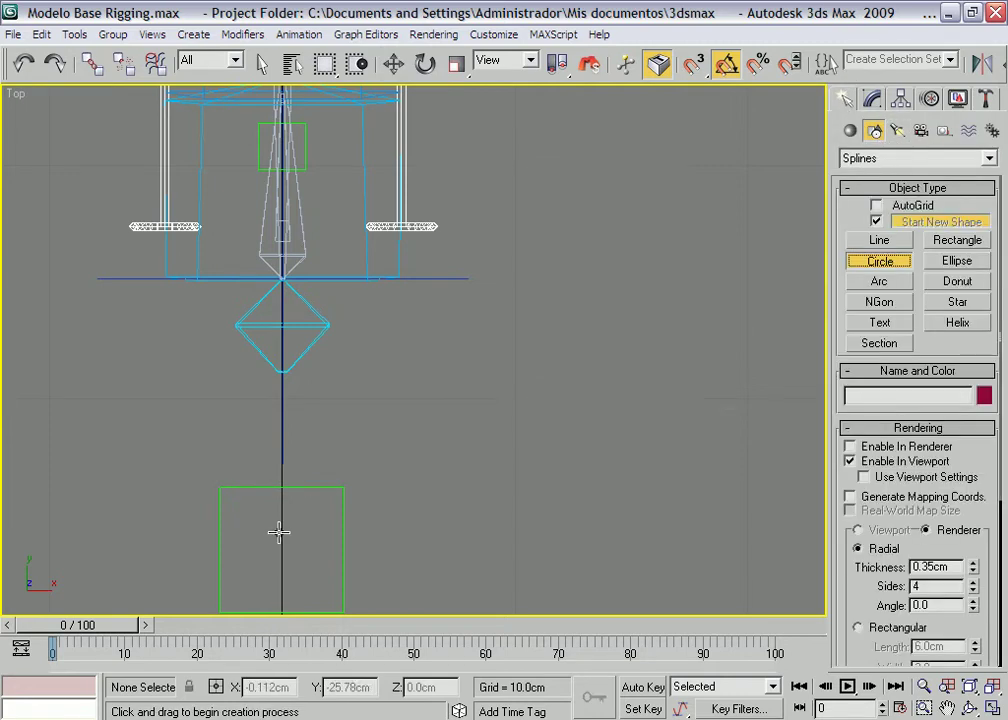
{"action": "left_click_drag", "start_coordinate": [281, 532], "coordinate": [292, 583]}
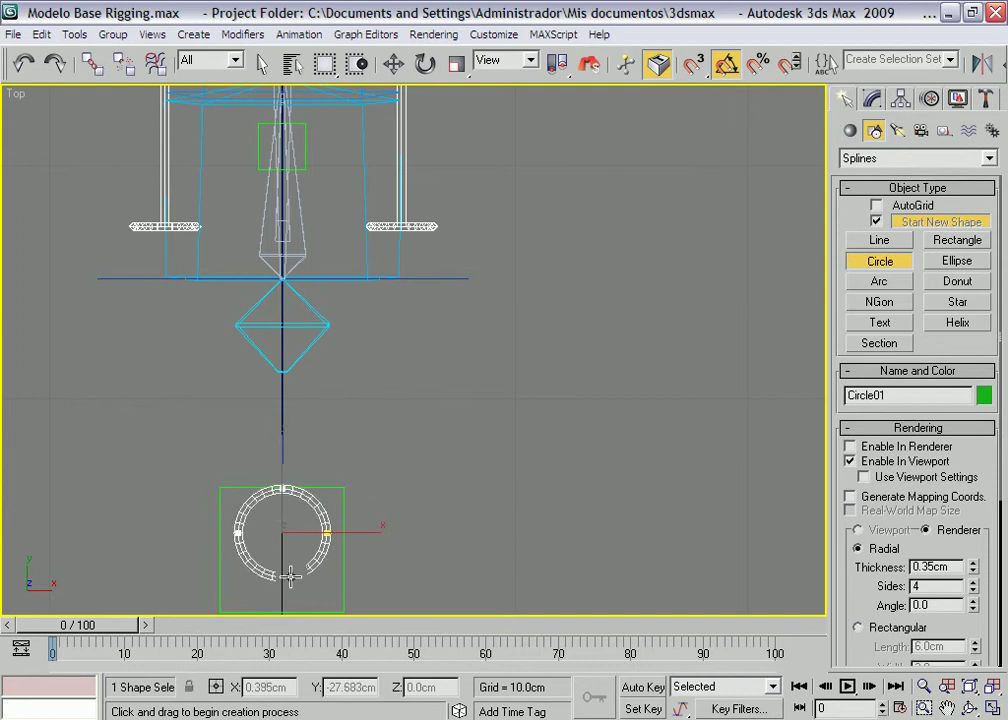
{"action": "key", "text": "w"}
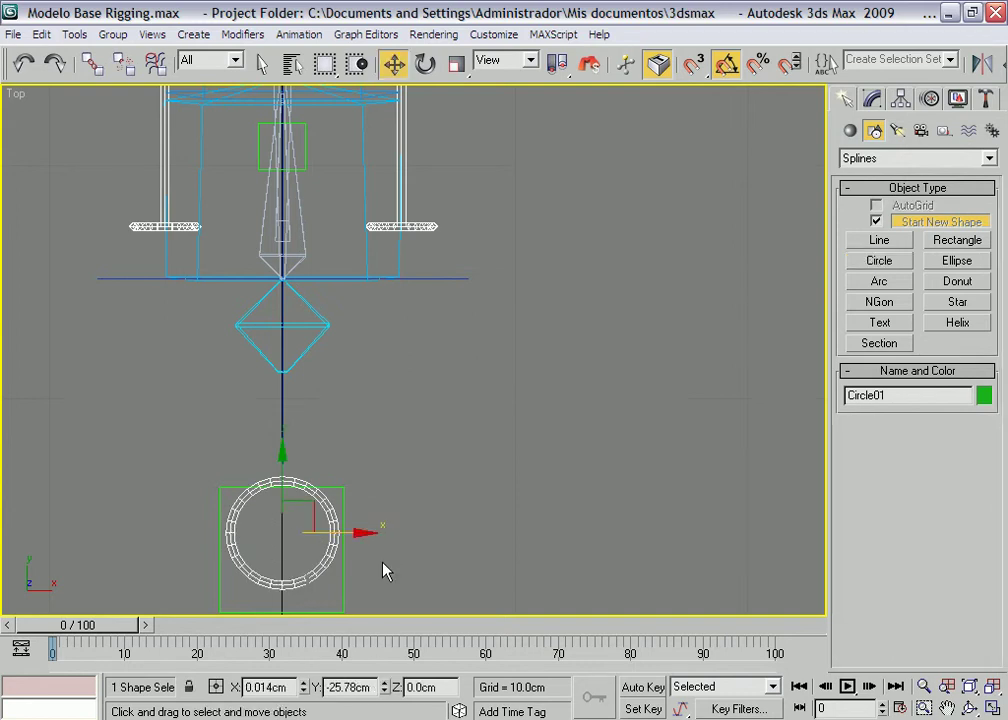
{"action": "right_click", "coordinate": [303, 692]}
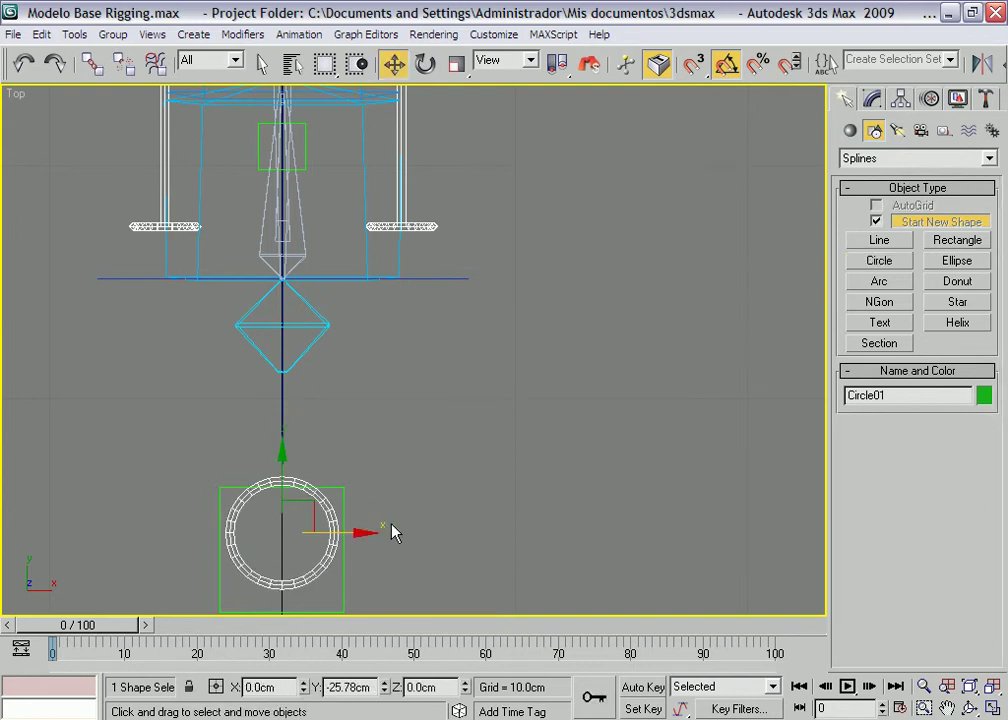
Orbit the enlarged Perspective view to check the new circle ahead of the toe.
{"action": "middle_click_drag", "start_coordinate": [398, 521], "coordinate": [422, 503]}
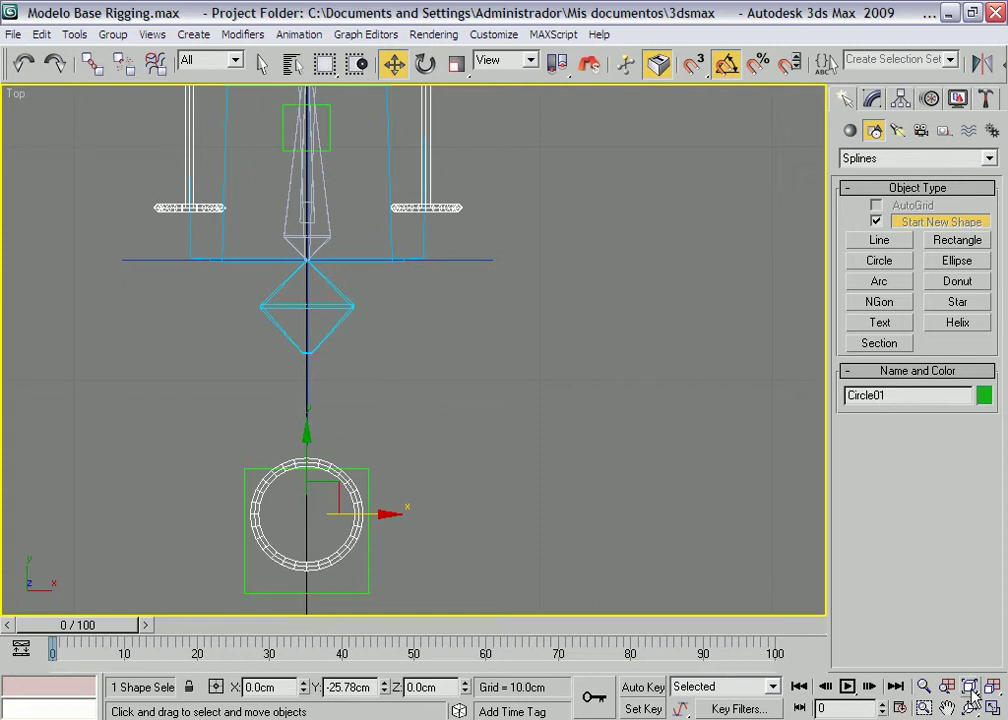
{"action": "key", "text": "alt+w"}
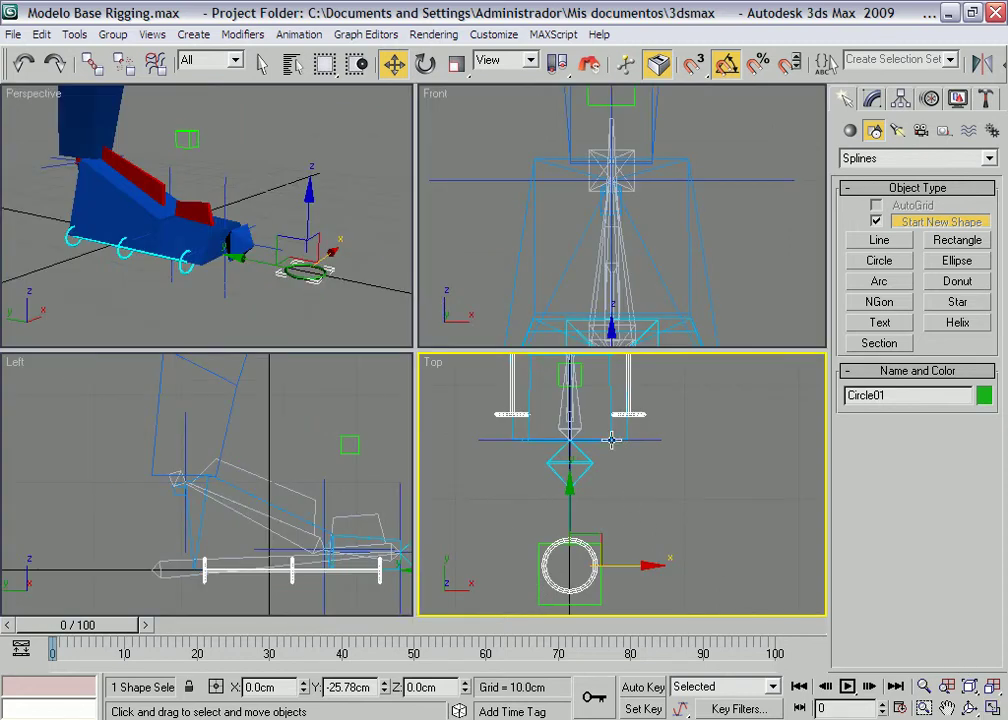
{"action": "middle_click_drag", "start_coordinate": [322, 248], "coordinate": [335, 270], "text": "alt"}
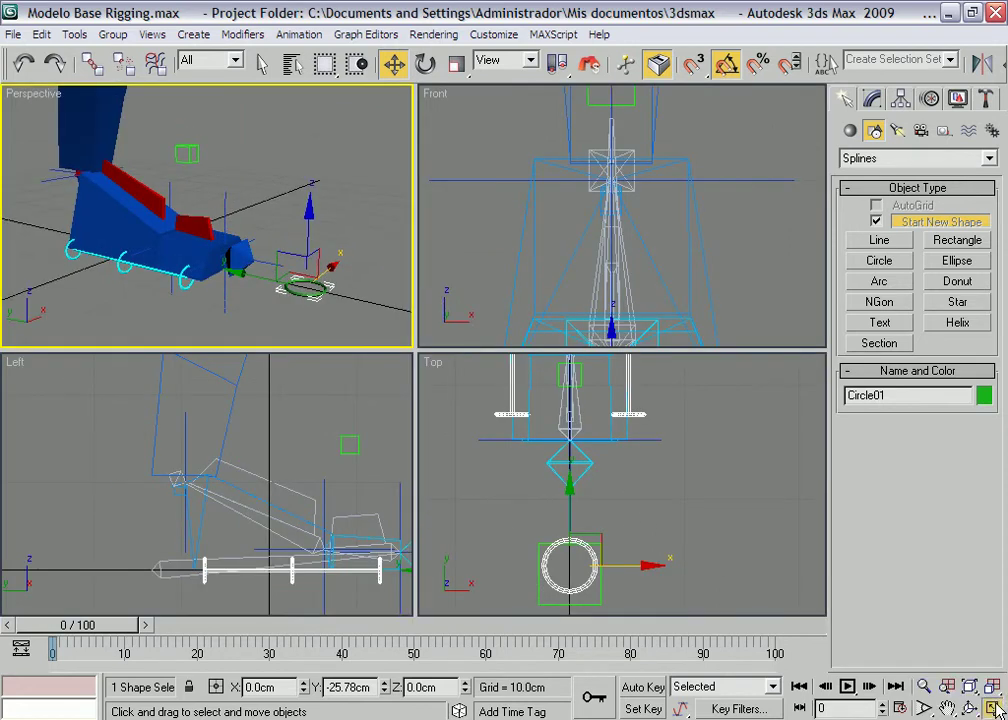
{"action": "key", "text": "alt+w"}
{"action": "mouse_move", "coordinate": [571, 443]}
{"action": "middle_mouse_down", "text": "alt"}
{"action": "mouse_move", "coordinate": [569, 459]}
{"action": "mouse_move", "coordinate": [518, 445]}
{"action": "mouse_move", "coordinate": [468, 504]}
{"action": "mouse_move", "coordinate": [557, 344]}
{"action": "mouse_move", "coordinate": [558, 504]}
{"action": "mouse_move", "coordinate": [565, 432]}
{"action": "mouse_move", "coordinate": [548, 430]}
{"action": "mouse_move", "coordinate": [545, 441]}
{"action": "middle_mouse_up", "text": "alt"}
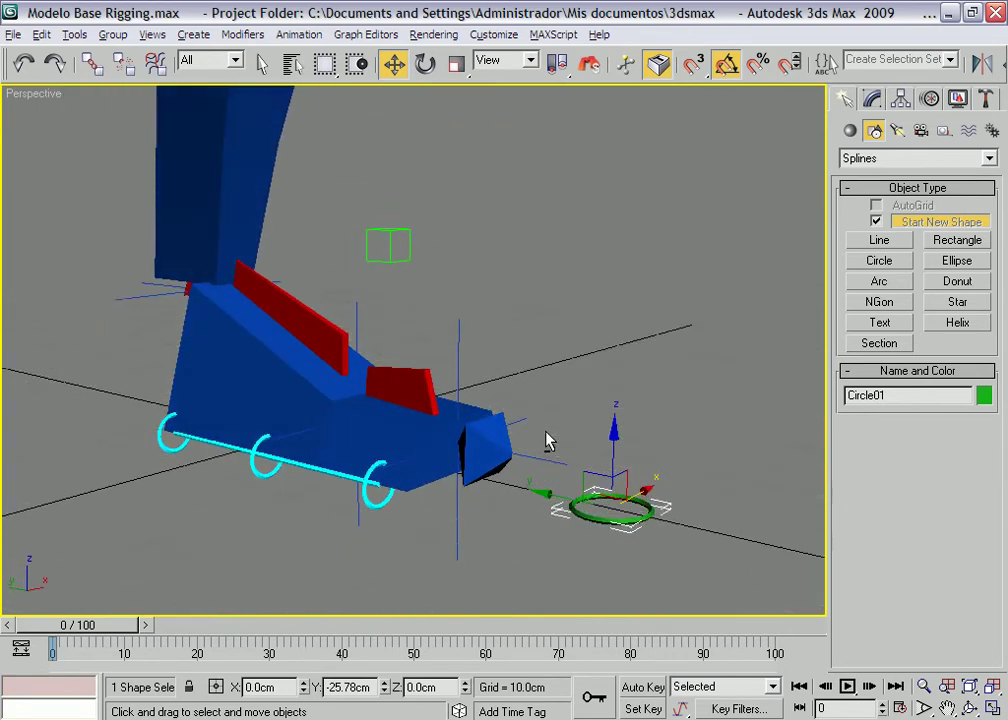
{"action": "middle_click_drag", "start_coordinate": [542, 500], "coordinate": [737, 265], "text": "alt"}
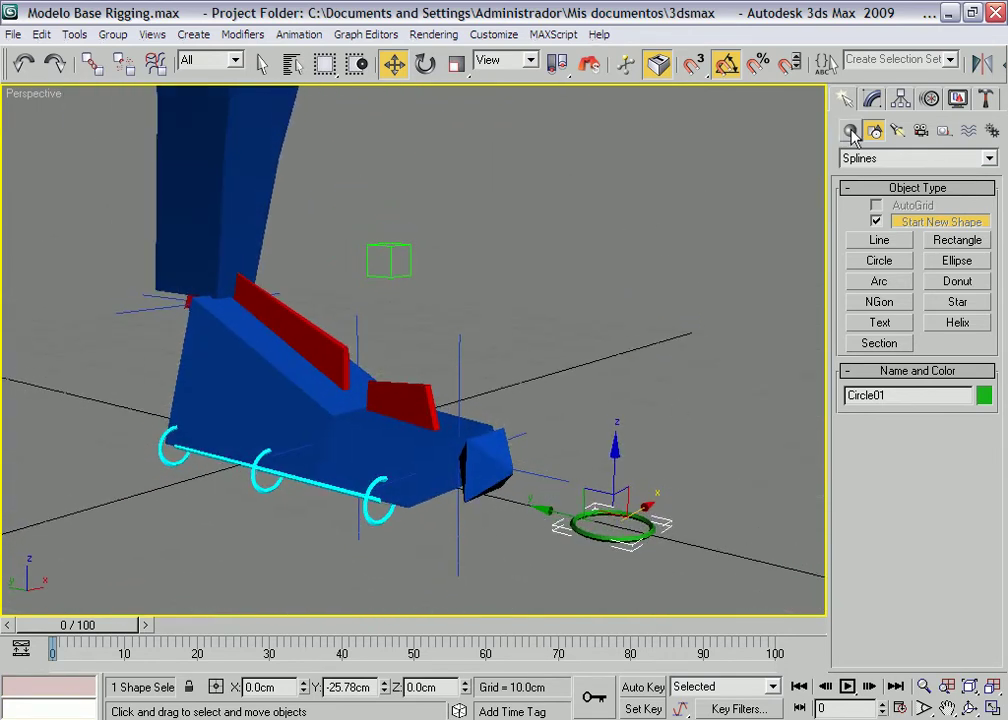
{"action": "left_click_drag", "start_coordinate": [690, 66], "coordinate": [765, 66]}
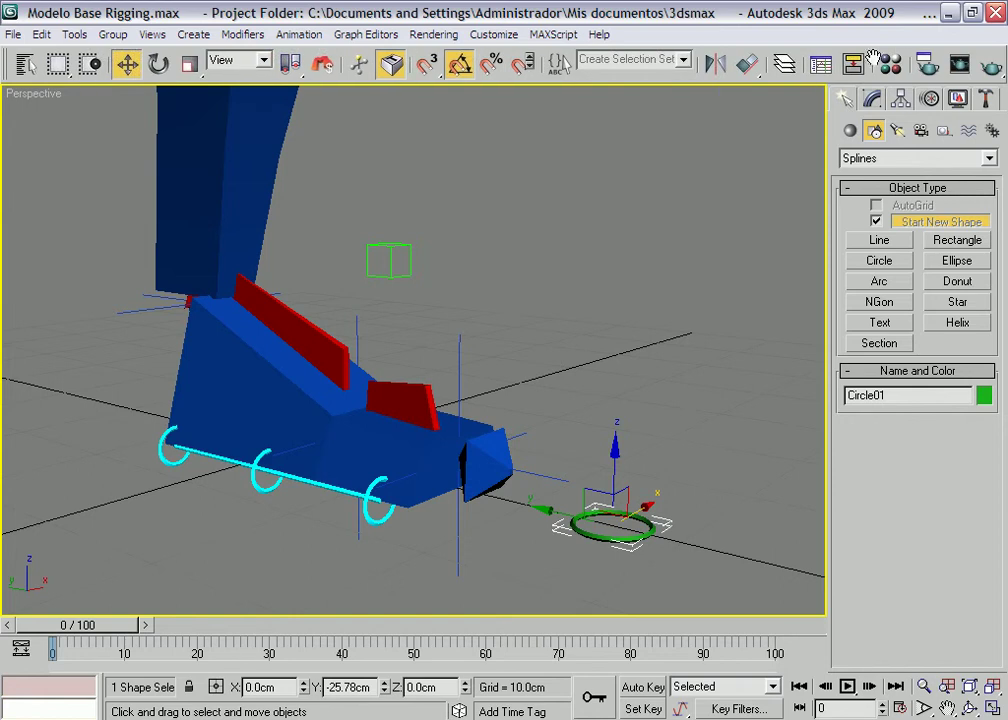
Assign the cyan DUMMY material to Circle01 in the Material Editor.
{"action": "key", "text": "m"}
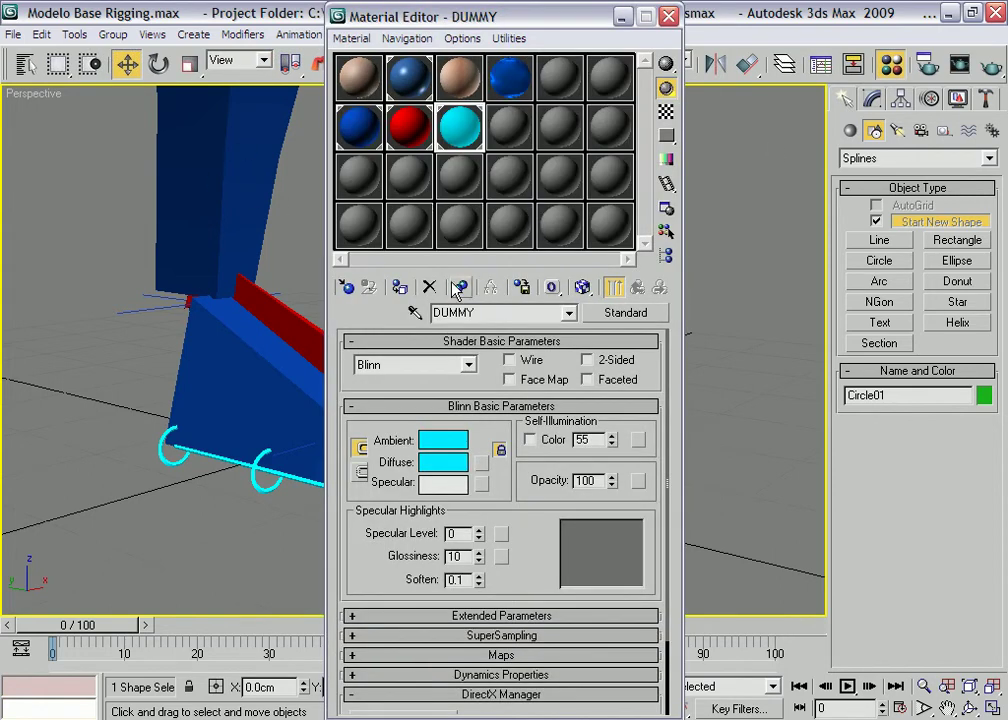
{"action": "left_click", "coordinate": [668, 16]}
{"action": "mouse_move", "coordinate": [458, 300]}
{"action": "middle_mouse_down", "text": "alt"}
{"action": "mouse_move", "coordinate": [530, 447]}
{"action": "mouse_move", "coordinate": [463, 484]}
{"action": "mouse_move", "coordinate": [443, 531]}
{"action": "mouse_move", "coordinate": [560, 418]}
{"action": "mouse_move", "coordinate": [564, 459]}
{"action": "mouse_move", "coordinate": [569, 427]}
{"action": "mouse_move", "coordinate": [560, 428]}
{"action": "middle_mouse_up", "text": "alt"}
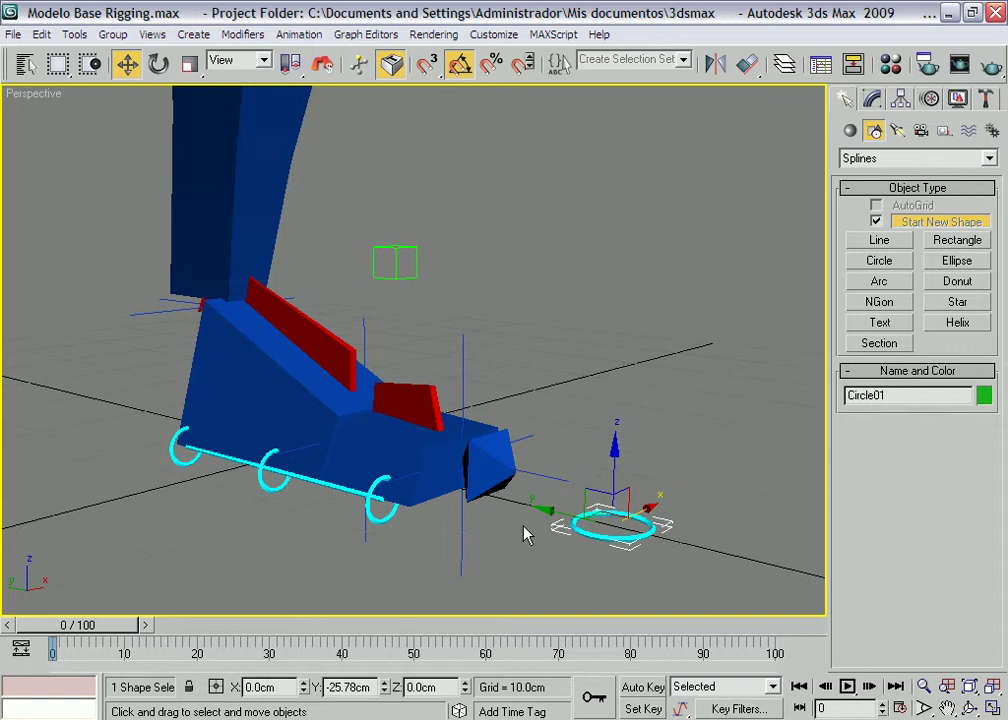
In the Left view, slide Circle01 along X to sit under the toe joint.
{"action": "middle_click_drag", "start_coordinate": [522, 517], "coordinate": [533, 514], "text": "alt"}
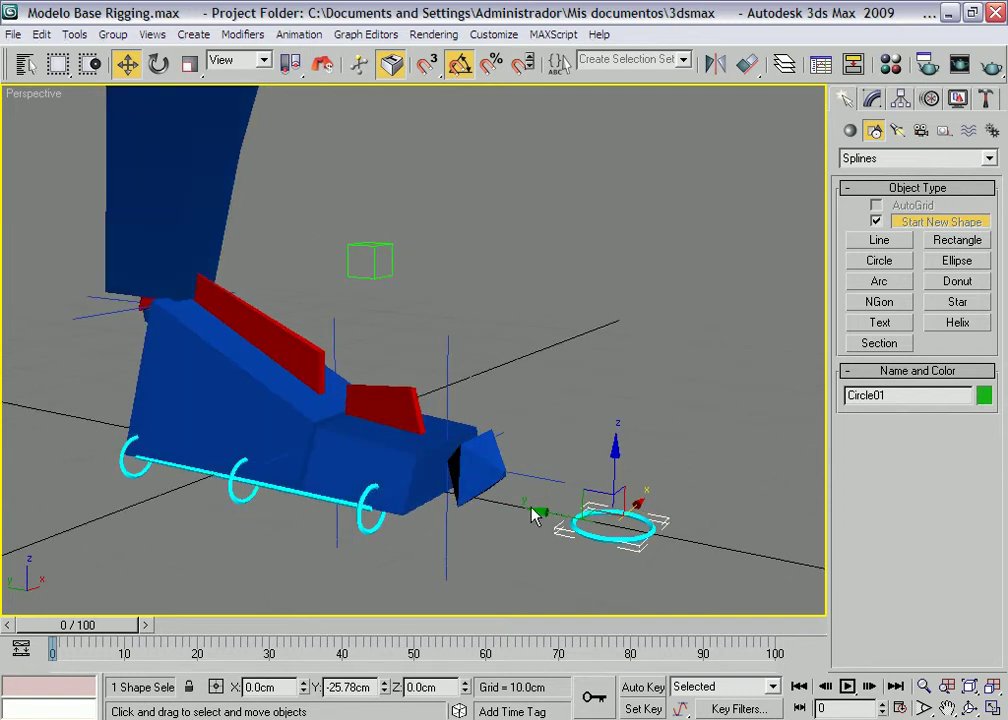
{"action": "key", "text": "l"}
{"action": "middle_click_drag", "start_coordinate": [611, 507], "coordinate": [332, 407]}
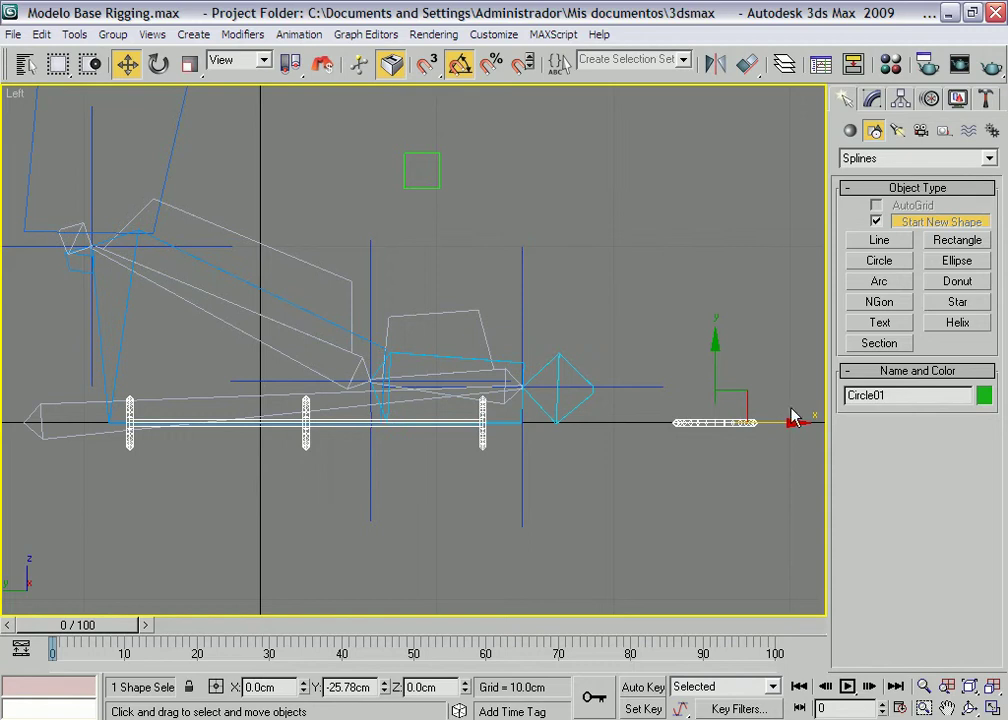
{"action": "left_click_drag", "start_coordinate": [790, 424], "coordinate": [597, 425]}
Rotate the toe bone Bone02 to -75 degrees to test its pivot, then reselect Circle01.
{"action": "left_click", "coordinate": [476, 320]}
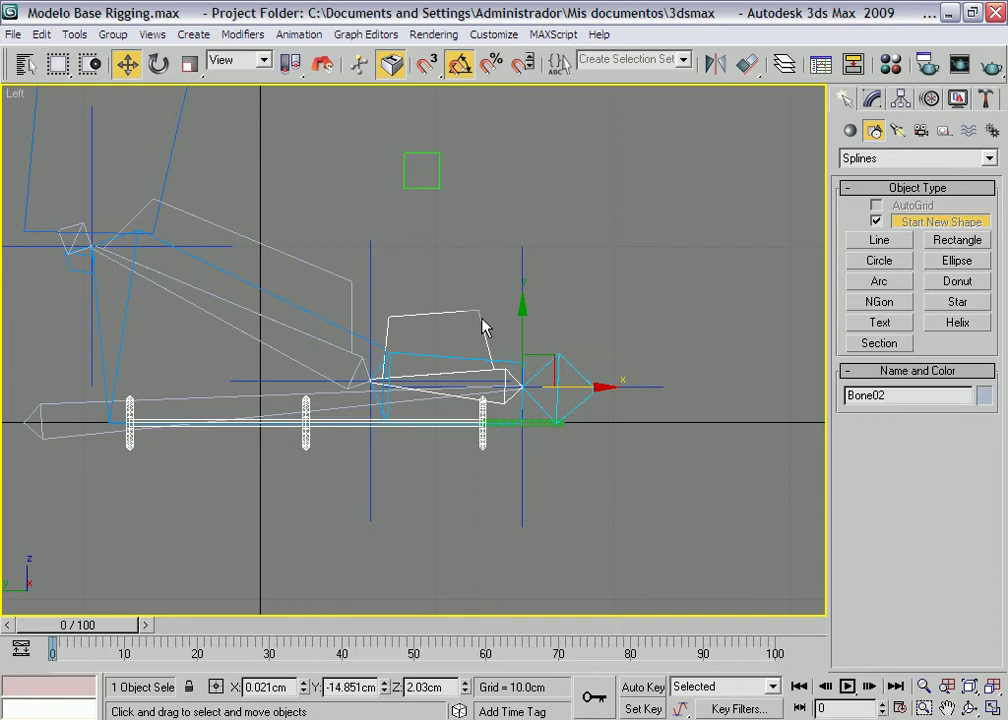
{"action": "key", "text": "e"}
{"action": "left_click_drag", "start_coordinate": [527, 311], "coordinate": [605, 311]}
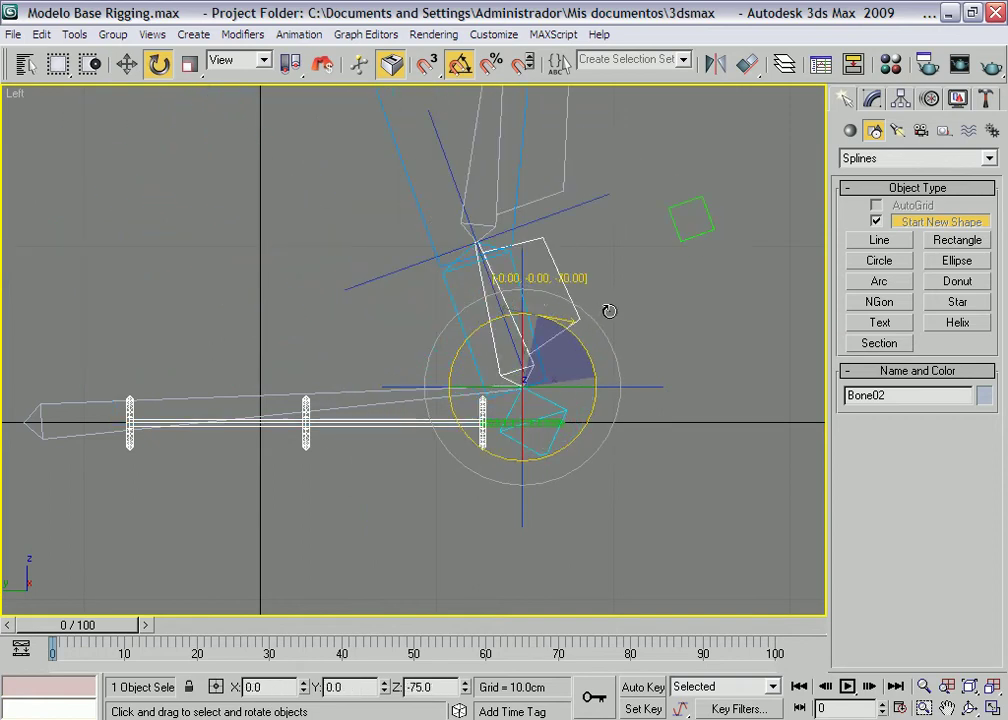
{"action": "left_click_drag", "start_coordinate": [605, 311], "coordinate": [609, 315]}
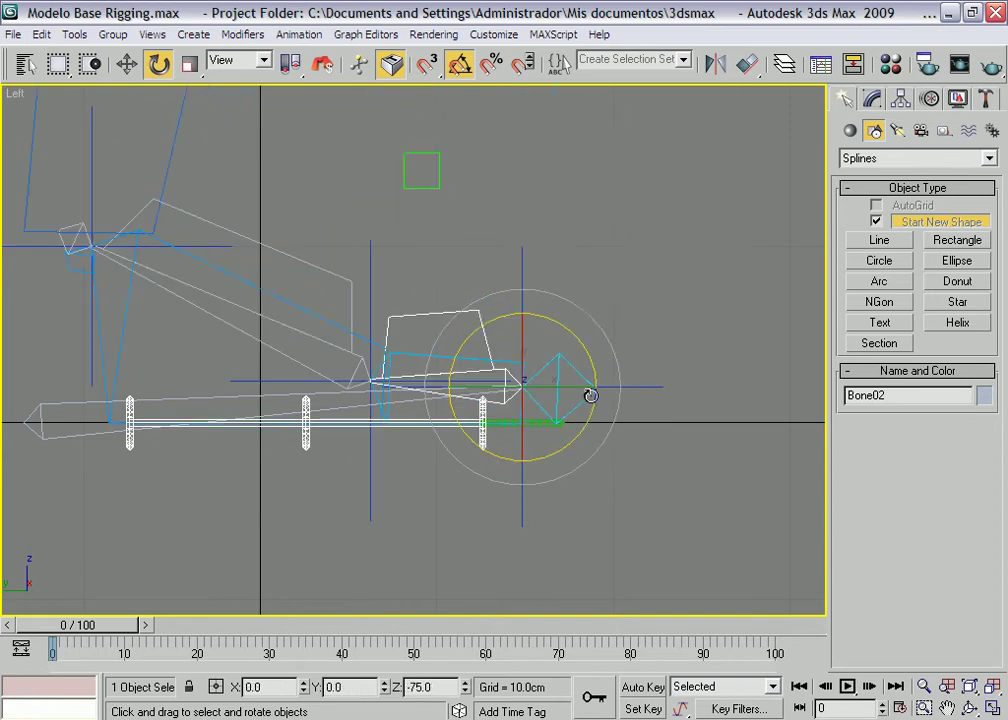
{"action": "left_click", "coordinate": [550, 421]}
Move Circle01 forward along X, clear of the toe tip, to Y -27.561cm.
{"action": "right_click", "coordinate": [550, 418]}
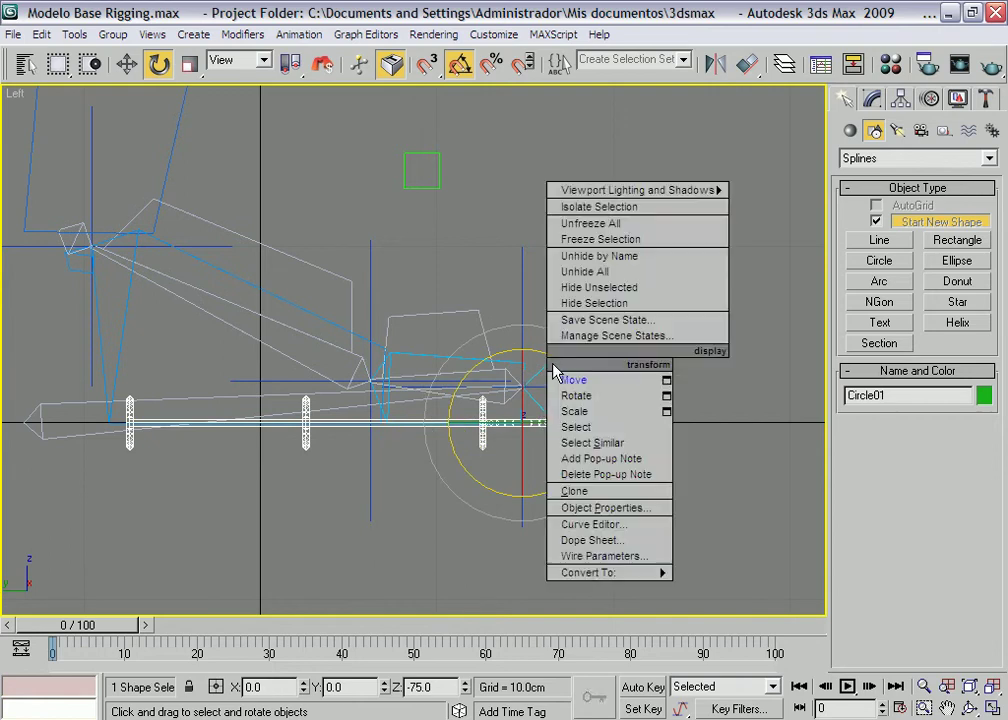
{"action": "left_click", "coordinate": [562, 443]}
{"action": "scroll", "coordinate": [567, 477], "scroll_direction": "up", "scroll_amount": 2}
{"action": "mouse_move", "coordinate": [567, 477]}
{"action": "middle_mouse_down"}
{"action": "mouse_move", "coordinate": [560, 492]}
{"action": "mouse_move", "coordinate": [626, 513]}
{"action": "middle_mouse_up"}
{"action": "scroll", "coordinate": [626, 513], "scroll_direction": "up", "scroll_amount": 1}
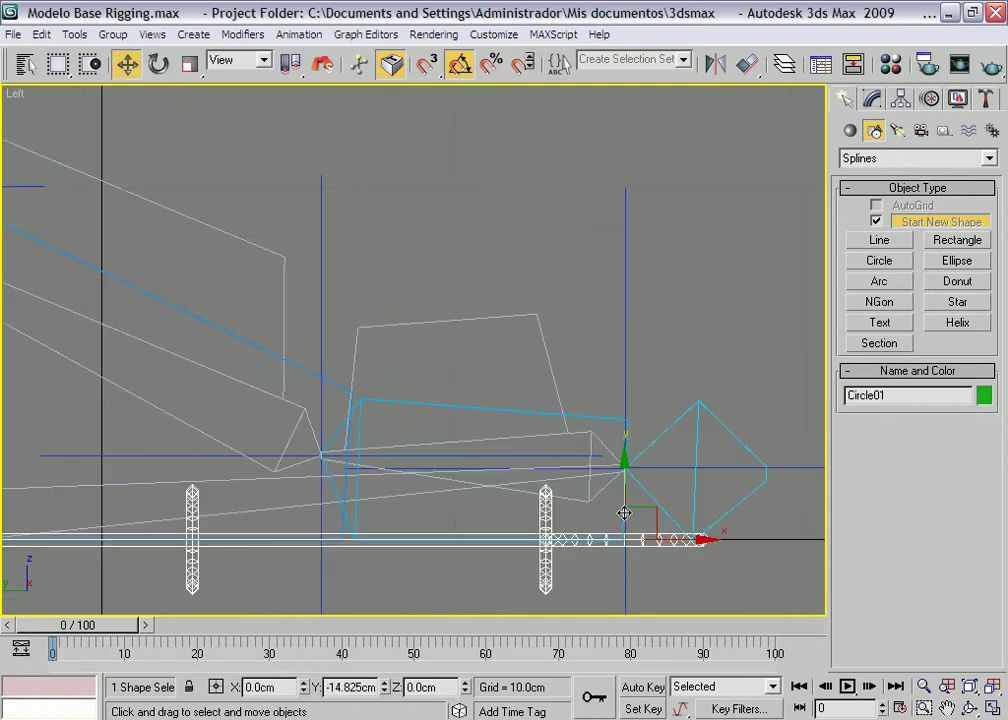
{"action": "left_click_drag", "start_coordinate": [695, 542], "coordinate": [697, 542]}
{"action": "scroll", "coordinate": [675, 560], "scroll_direction": "down", "scroll_amount": 4}
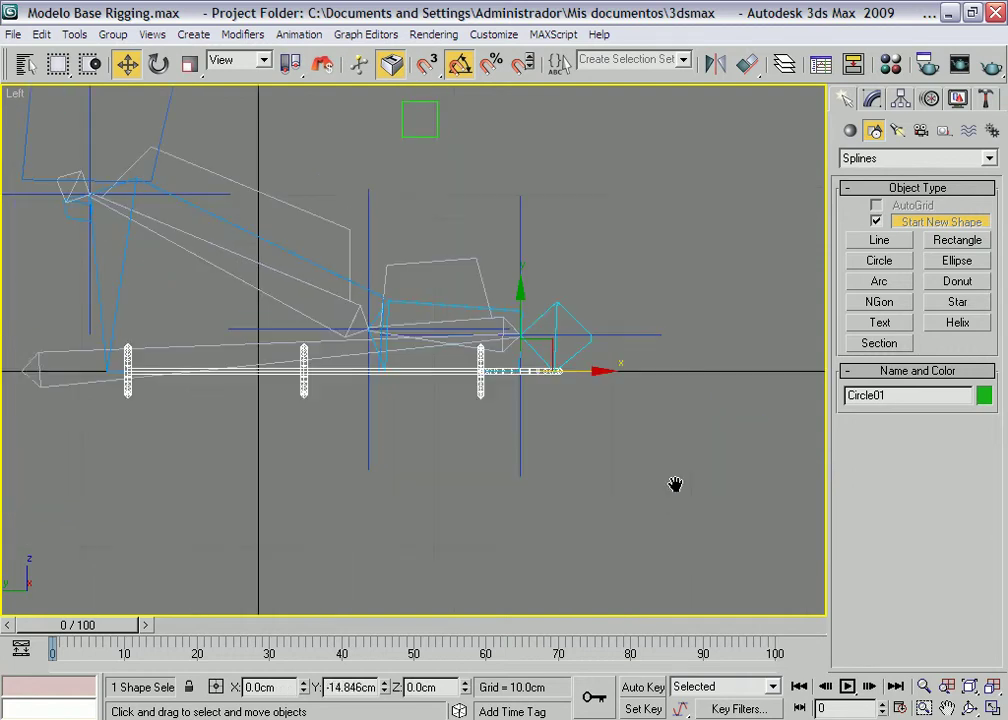
{"action": "middle_click_drag", "start_coordinate": [675, 547], "coordinate": [691, 558]}
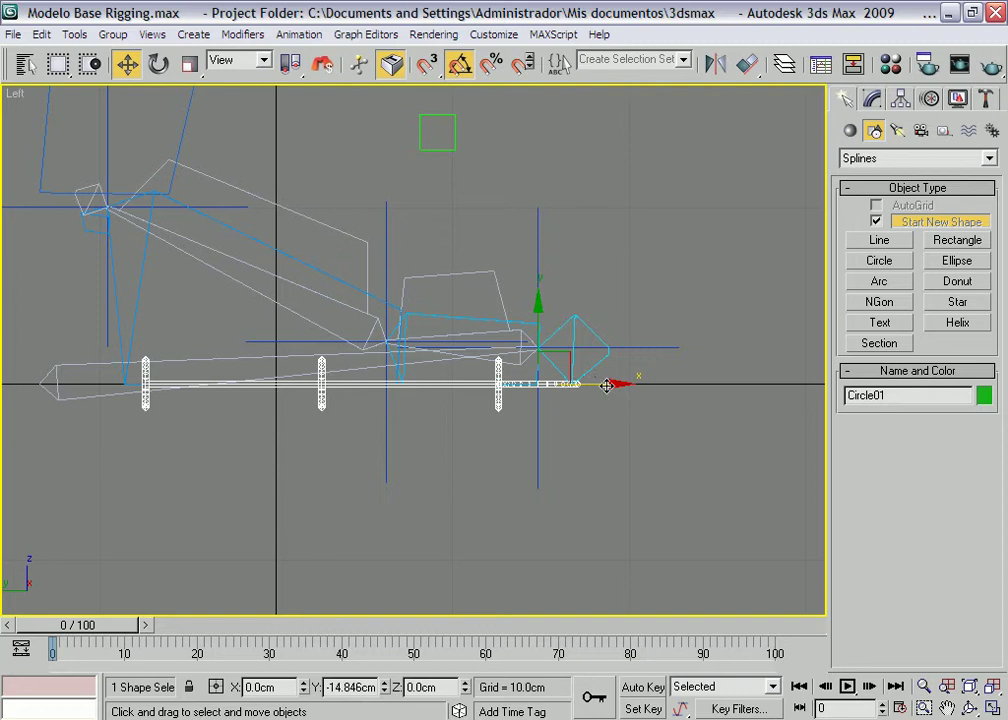
{"action": "left_click_drag", "start_coordinate": [606, 386], "coordinate": [738, 386]}
{"action": "middle_click_drag", "start_coordinate": [736, 406], "coordinate": [645, 432]}
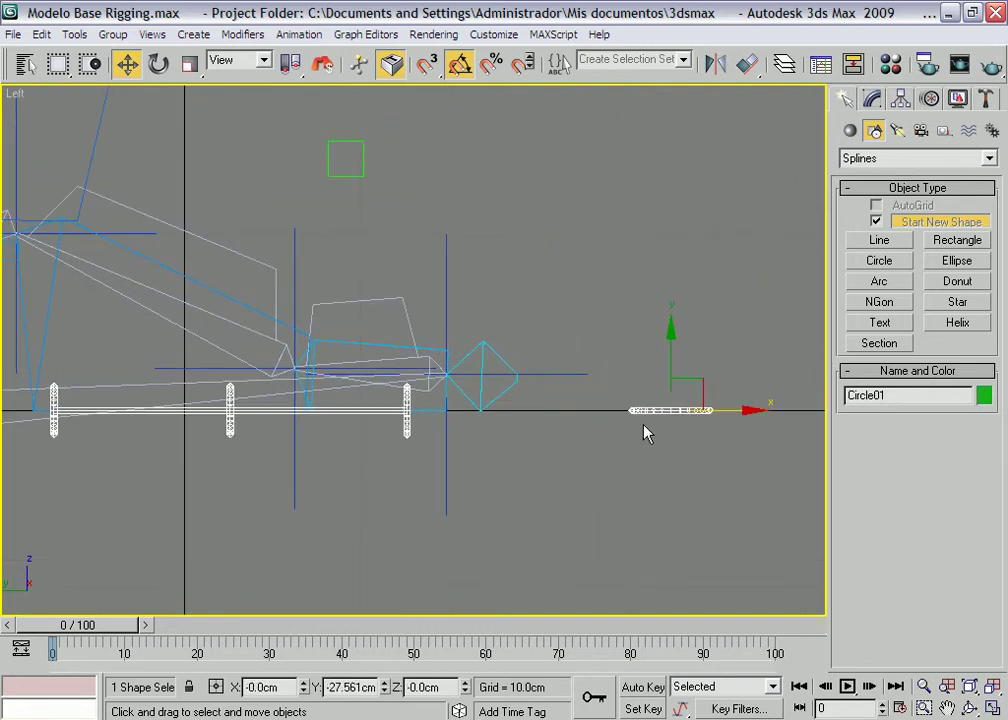
Align Circle01 pivot-to-pivot with D_IK_PUNTA on X and Z position only, leaving Y unchecked.
{"action": "left_click", "coordinate": [747, 63]}
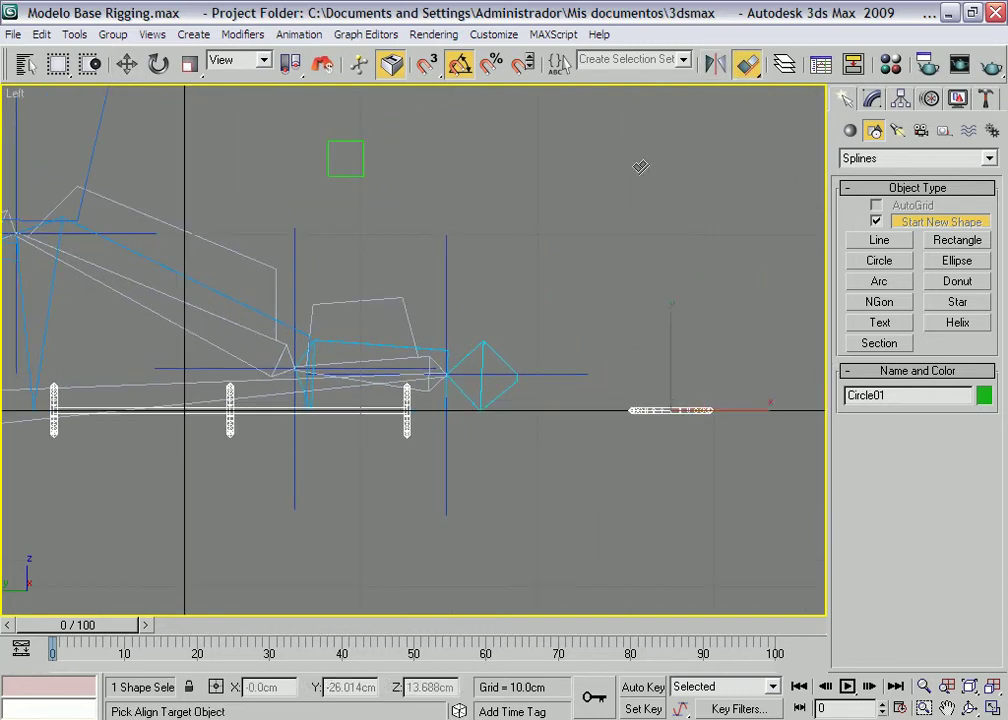
{"action": "left_click", "coordinate": [447, 266]}
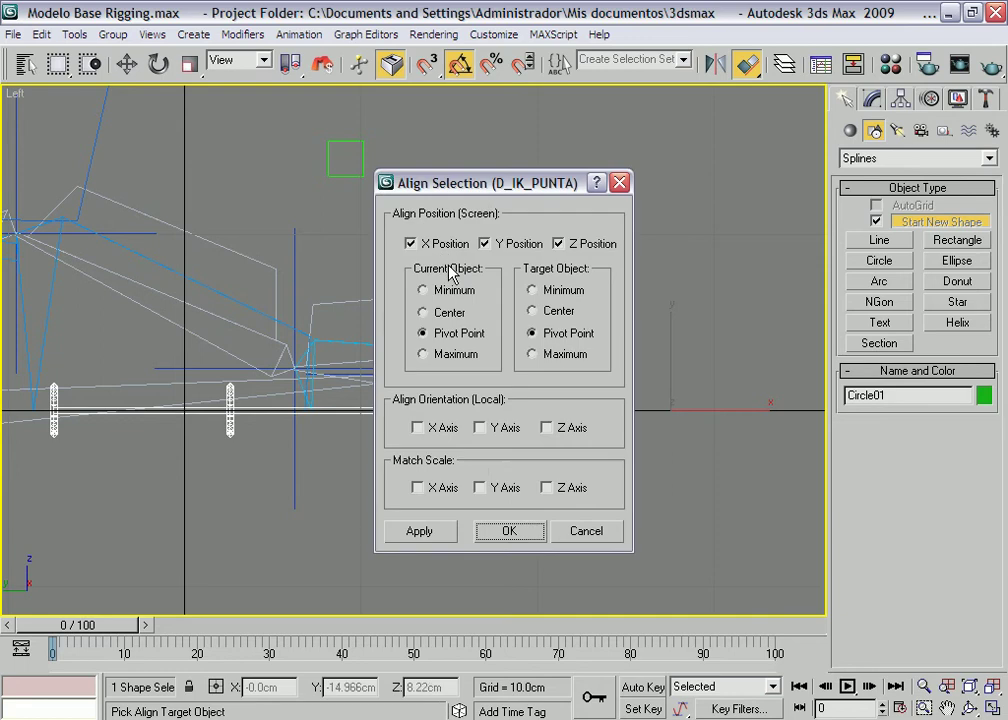
{"action": "left_click_drag", "start_coordinate": [489, 184], "coordinate": [154, 112]}
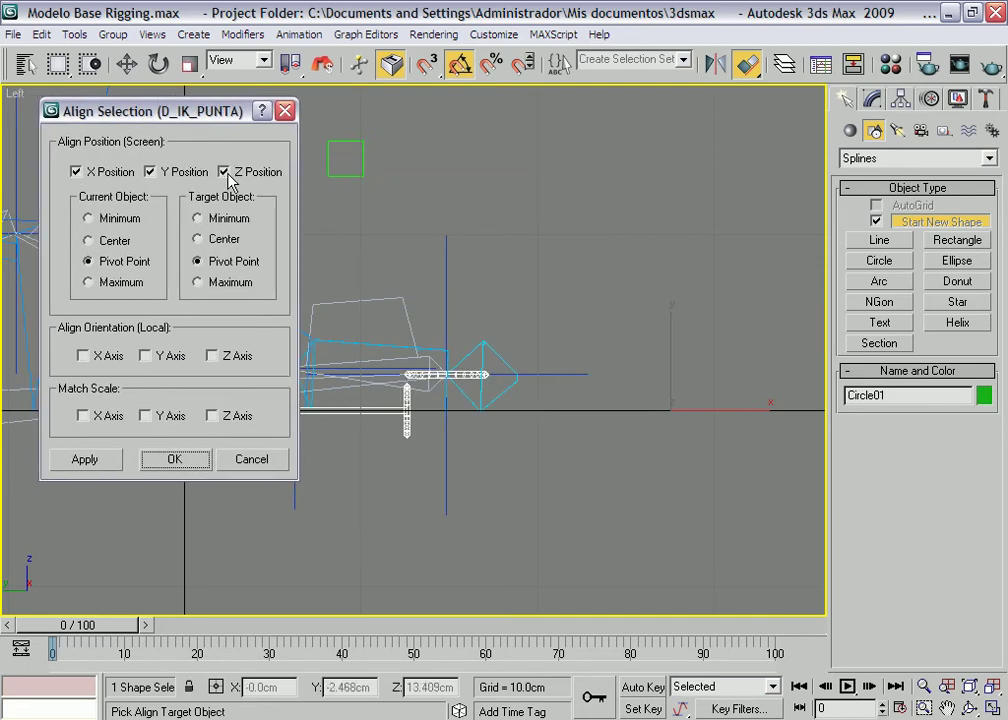
{"action": "left_click", "coordinate": [224, 172]}
{"action": "left_click", "coordinate": [224, 172]}
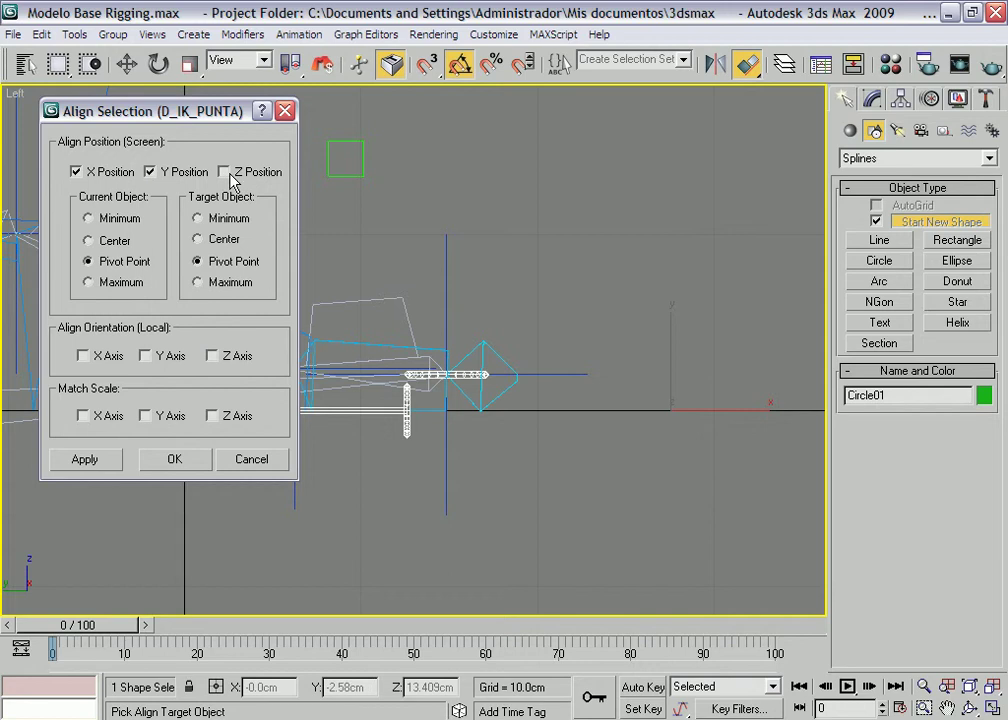
{"action": "left_click", "coordinate": [150, 172]}
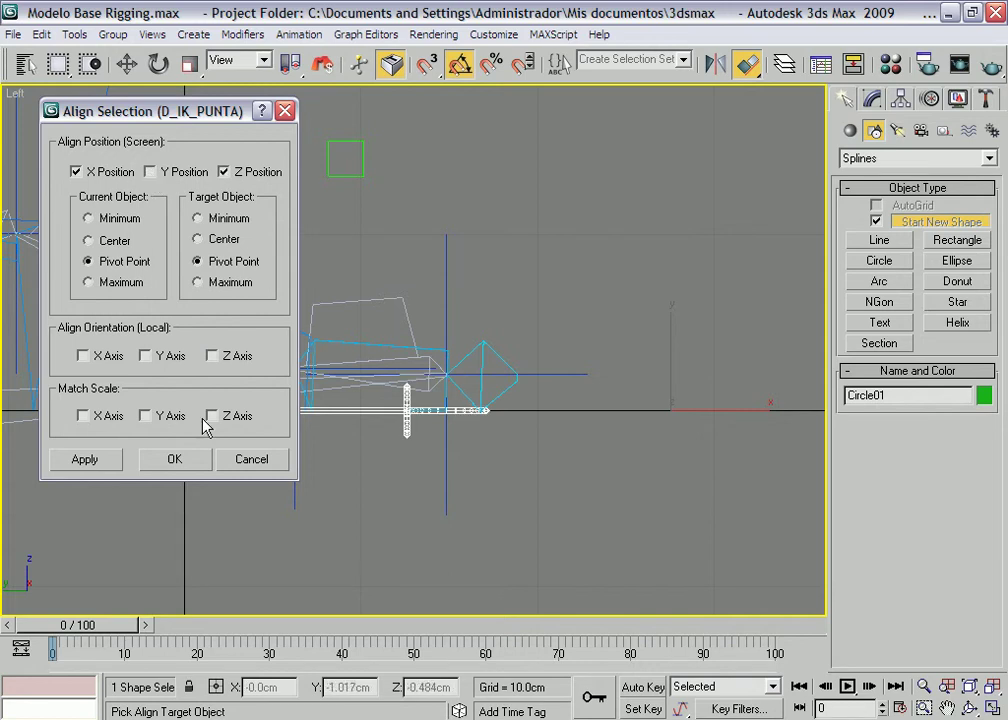
{"action": "left_click", "coordinate": [178, 465]}
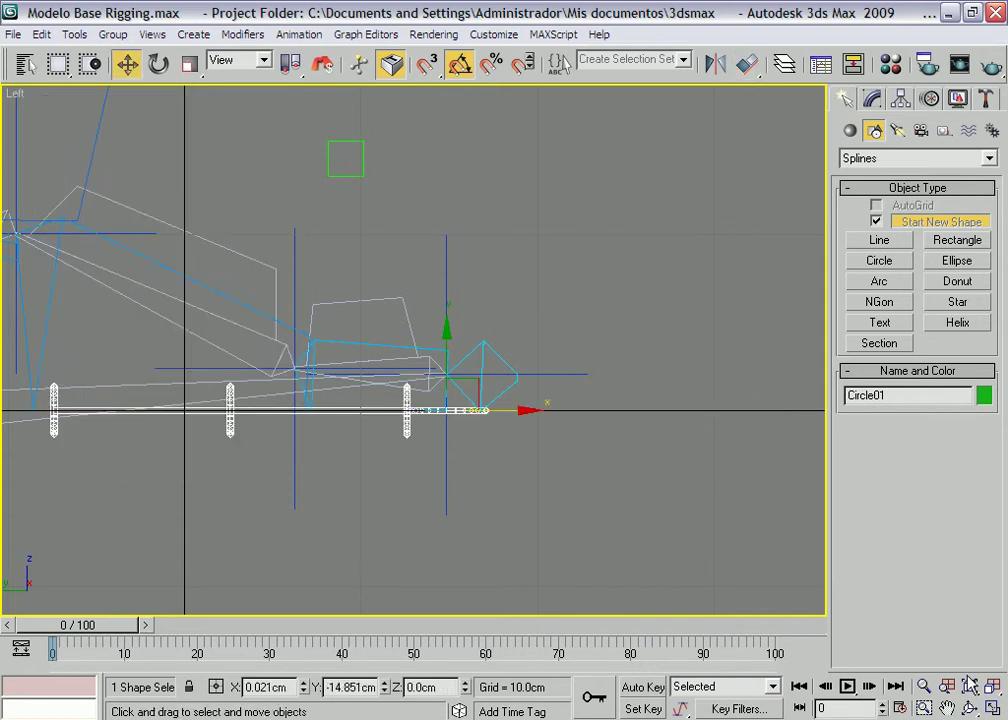
Enlarge the Perspective view and orbit to frame the foot from the side.
{"action": "left_click", "coordinate": [969, 685]}
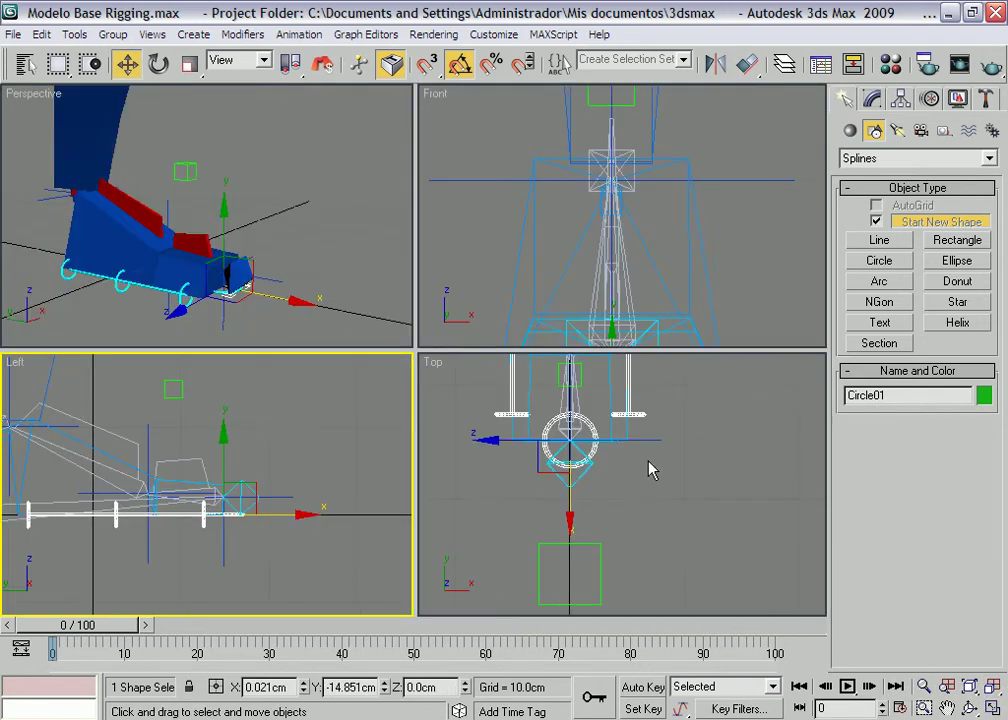
{"action": "scroll", "coordinate": [664, 407], "scroll_direction": "up", "scroll_amount": 3}
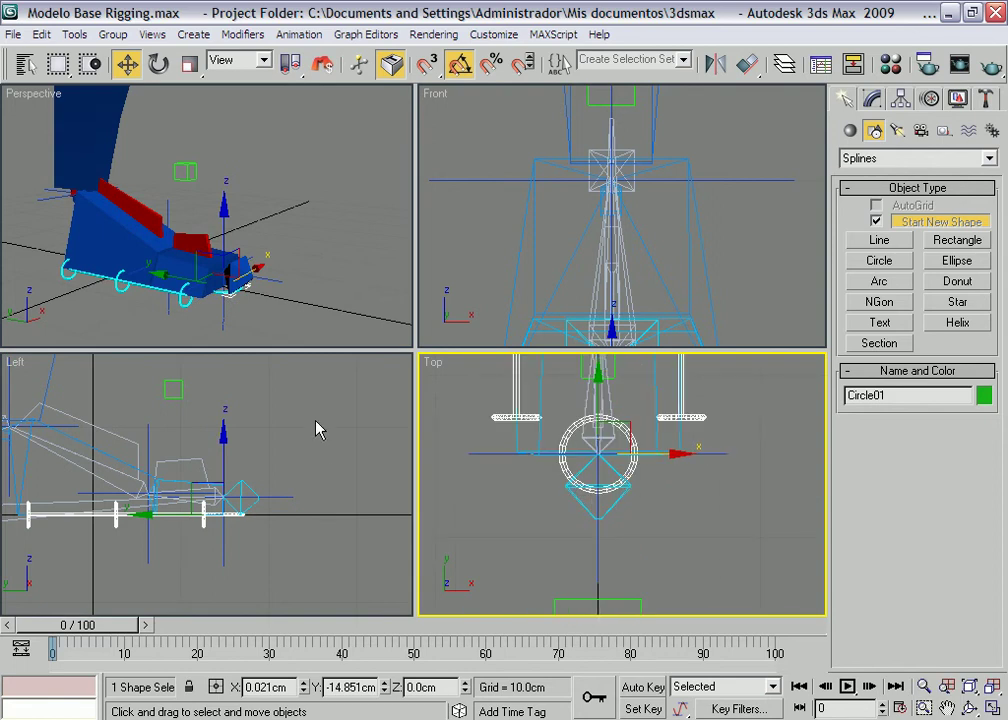
{"action": "middle_click_drag", "start_coordinate": [316, 429], "coordinate": [355, 440]}
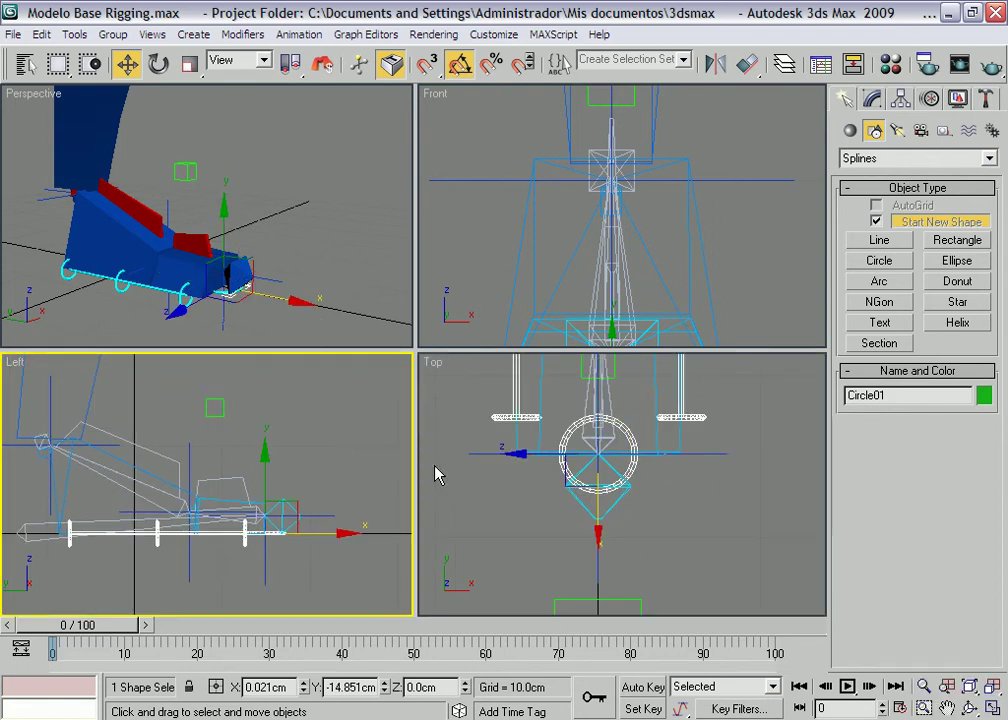
{"action": "middle_click", "coordinate": [338, 267]}
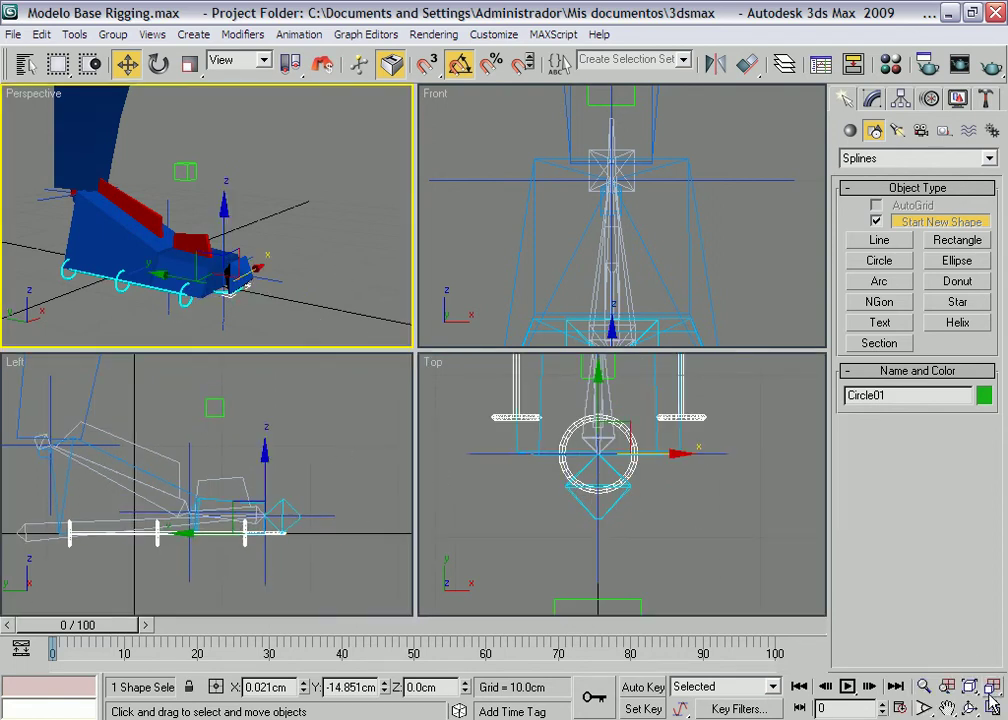
{"action": "left_click", "coordinate": [992, 707]}
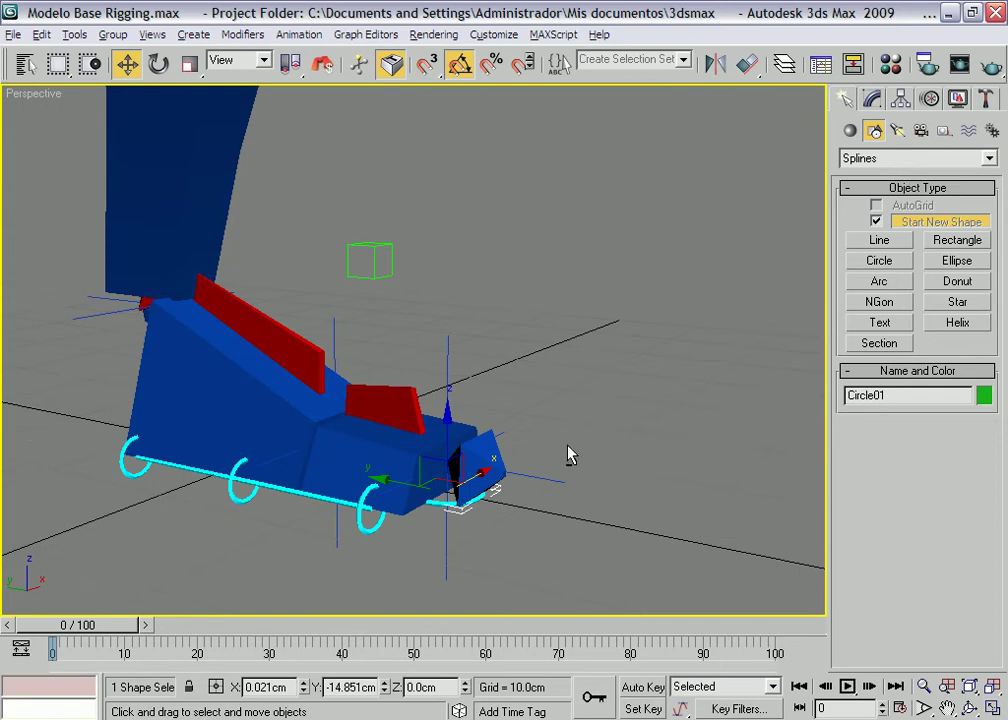
{"action": "mouse_move", "coordinate": [567, 455]}
{"action": "middle_mouse_down", "text": "alt"}
{"action": "mouse_move", "coordinate": [450, 428]}
{"action": "mouse_move", "coordinate": [432, 476]}
{"action": "mouse_move", "coordinate": [551, 486]}
{"action": "middle_mouse_up", "text": "alt"}
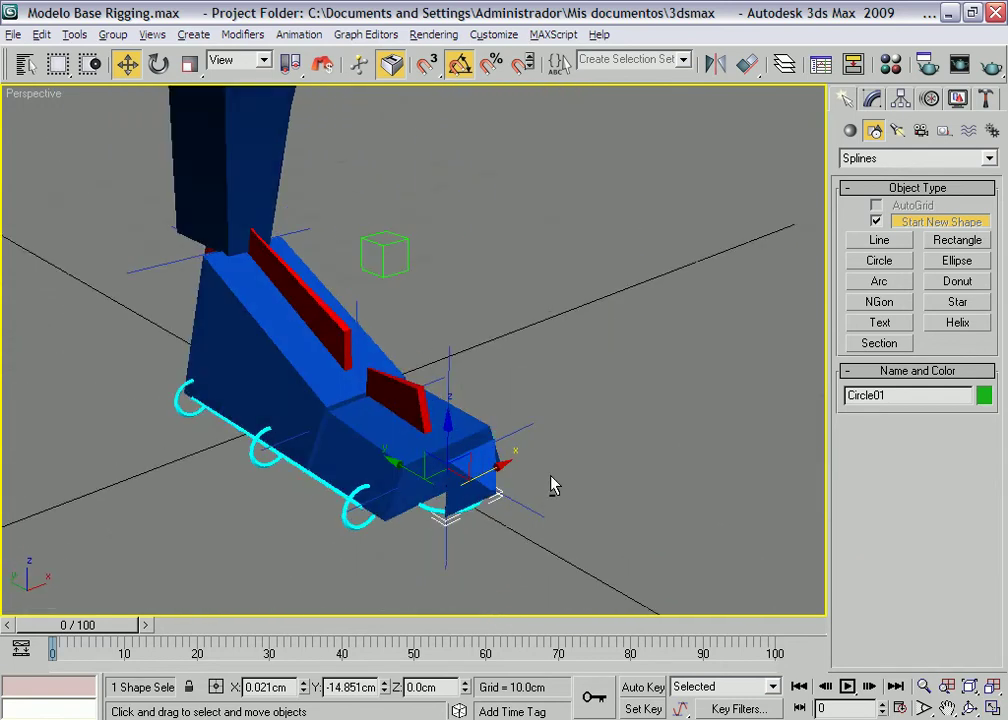
{"action": "middle_click_drag", "start_coordinate": [283, 140], "coordinate": [393, 252], "text": "alt"}
{"action": "scroll", "coordinate": [430, 238], "scroll_direction": "down", "scroll_amount": 2}
{"action": "scroll", "coordinate": [484, 400], "scroll_direction": "down", "scroll_amount": 2}
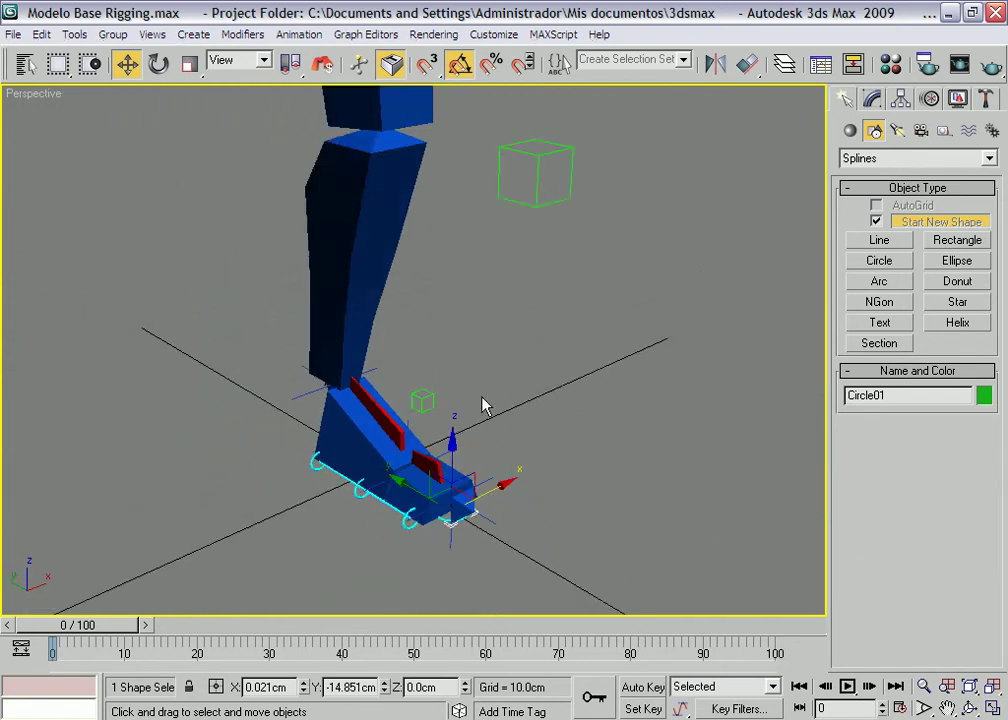
{"action": "scroll", "coordinate": [463, 335], "scroll_direction": "down", "scroll_amount": 2}
Select the whole six-object leg hierarchy and view it from another angle.
{"action": "double_click", "coordinate": [451, 307]}
{"action": "scroll", "coordinate": [495, 254], "scroll_direction": "up", "scroll_amount": 1}
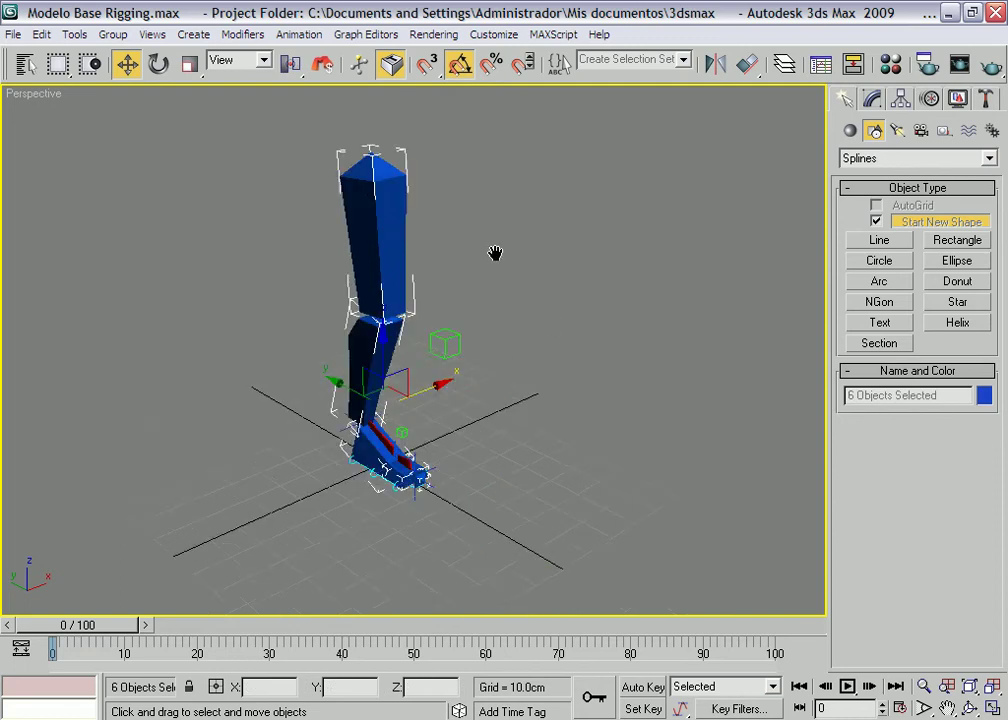
{"action": "scroll", "coordinate": [434, 292], "scroll_direction": "up", "scroll_amount": 2}
{"action": "scroll", "coordinate": [433, 288], "scroll_direction": "up", "scroll_amount": 2}
{"action": "middle_click_drag", "start_coordinate": [436, 288], "coordinate": [468, 209], "text": "alt"}
Freeze the six selected leg objects through Object Properties.
{"action": "right_click", "coordinate": [567, 193]}
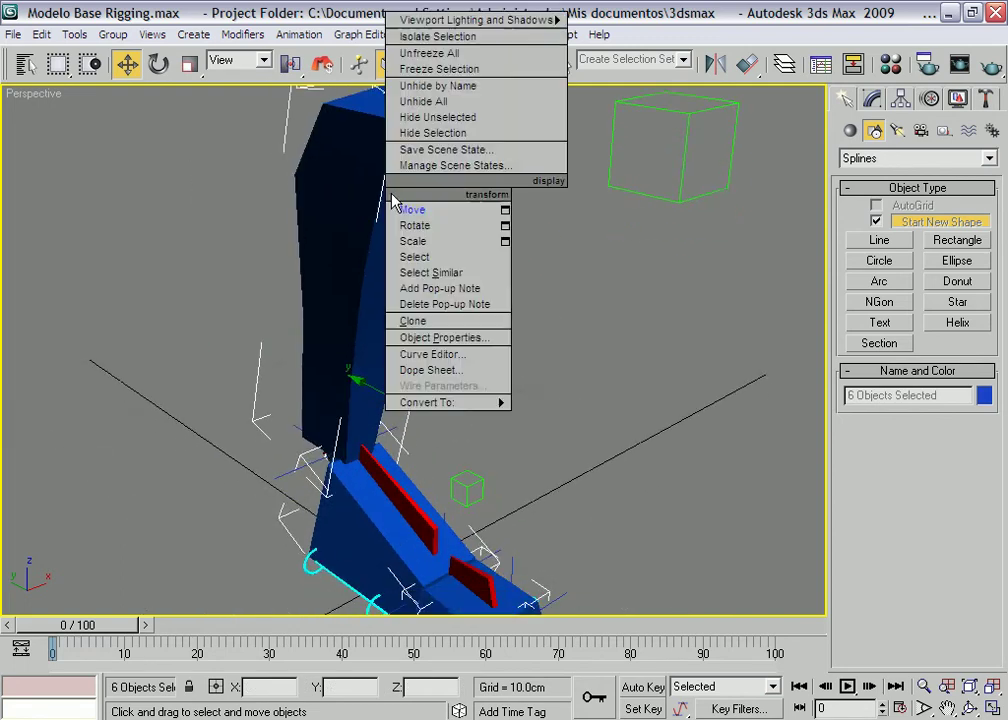
{"action": "left_click", "coordinate": [467, 340]}
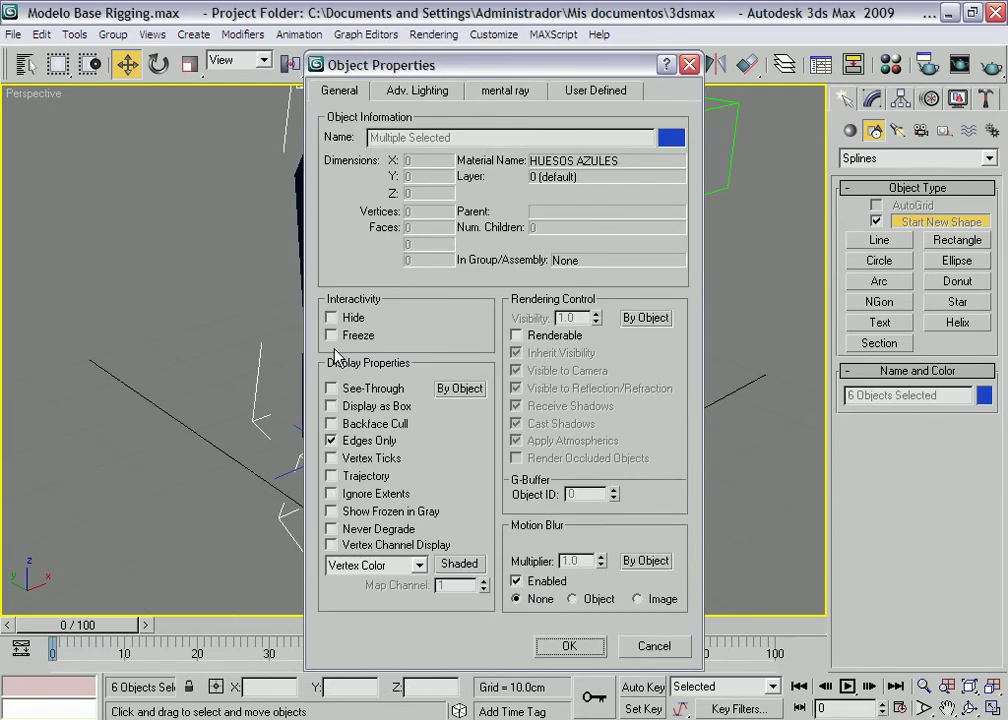
{"action": "left_click", "coordinate": [336, 336]}
{"action": "left_click", "coordinate": [569, 646]}
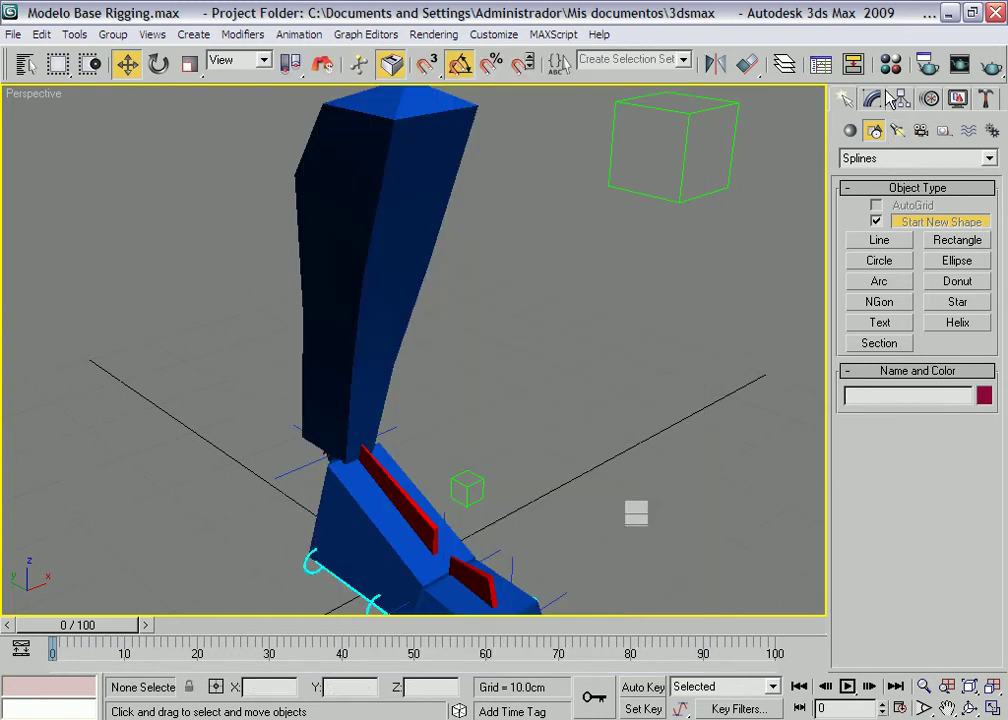
Set the HUESOS AZULES bone material's opacity to 53 in the Material Editor.
{"action": "key", "text": "m"}
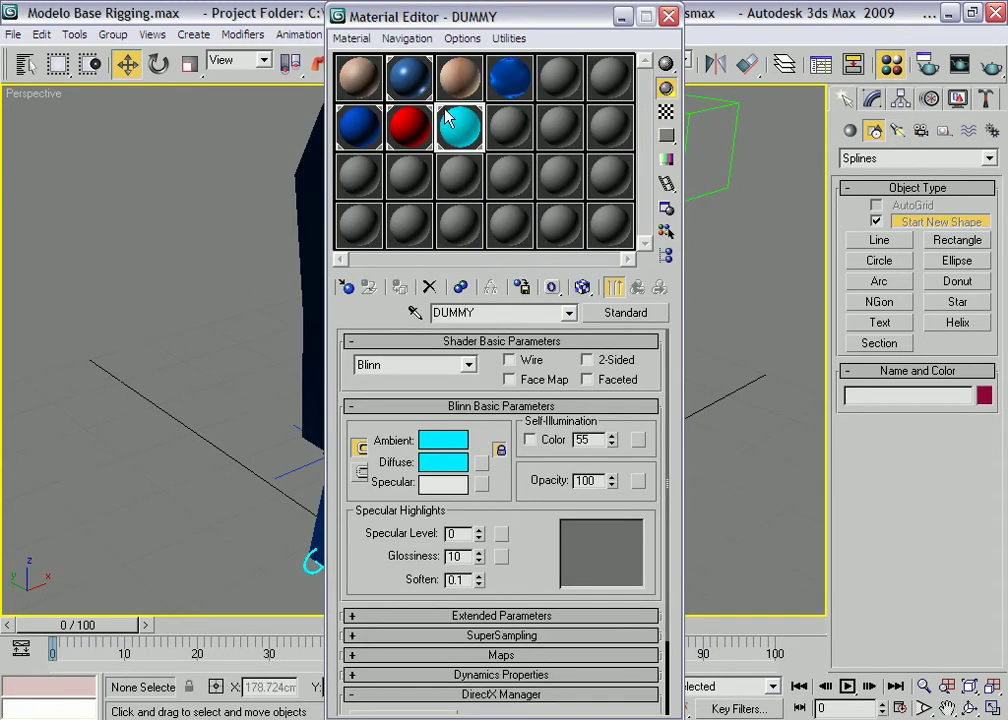
{"action": "left_click", "coordinate": [358, 126]}
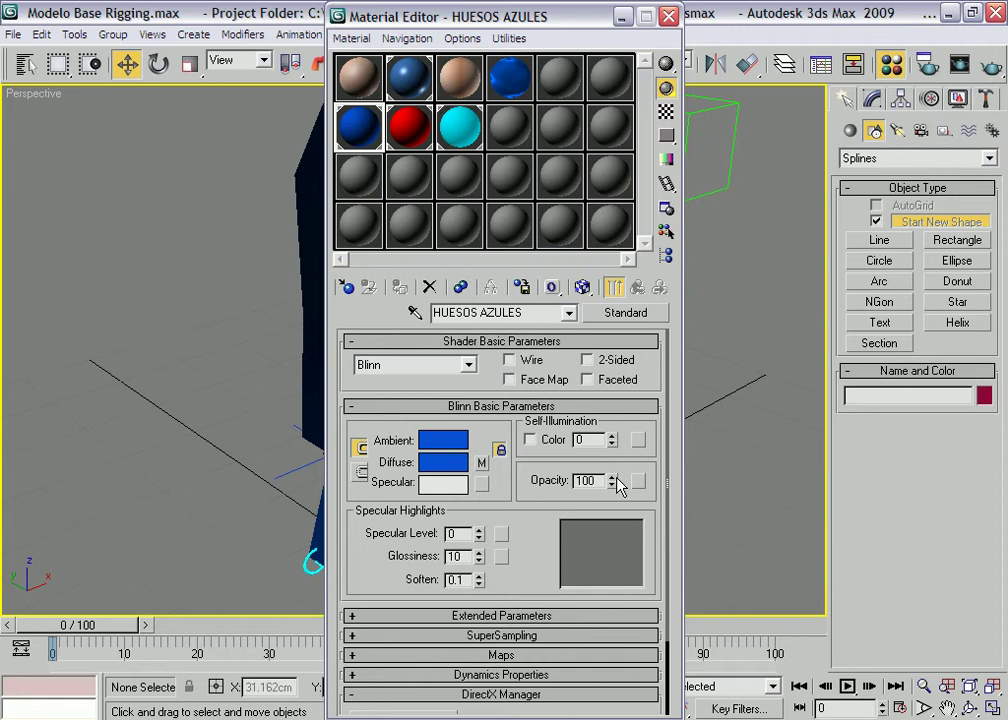
{"action": "left_click_drag", "start_coordinate": [610, 484], "coordinate": [607, 523]}
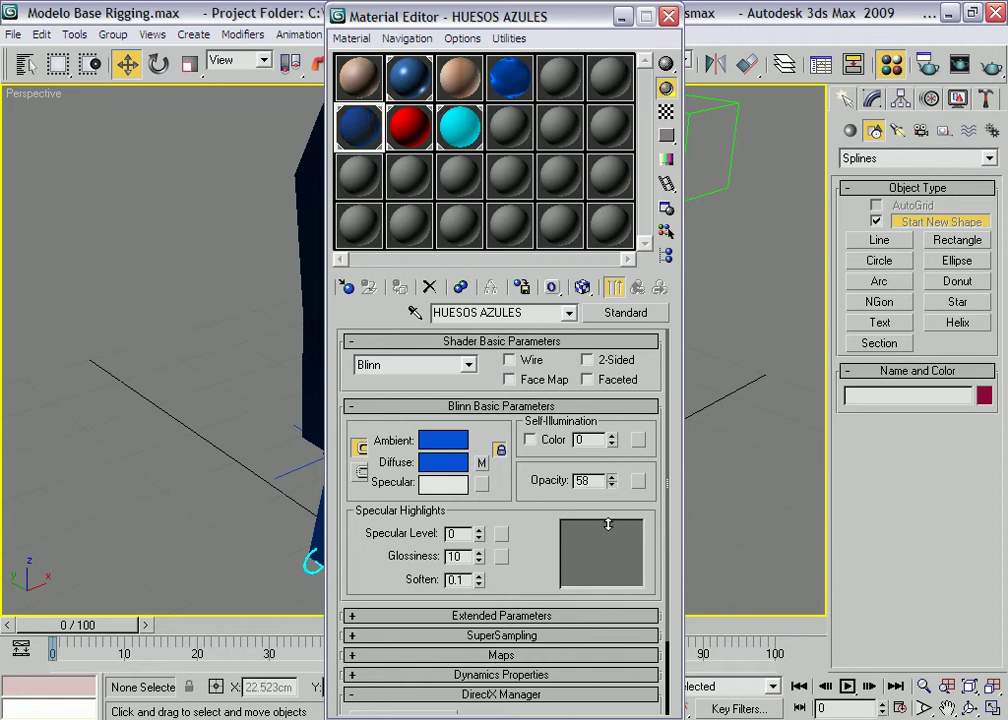
{"action": "left_click", "coordinate": [668, 20]}
{"action": "middle_click_drag", "start_coordinate": [592, 547], "coordinate": [531, 353], "text": "alt"}
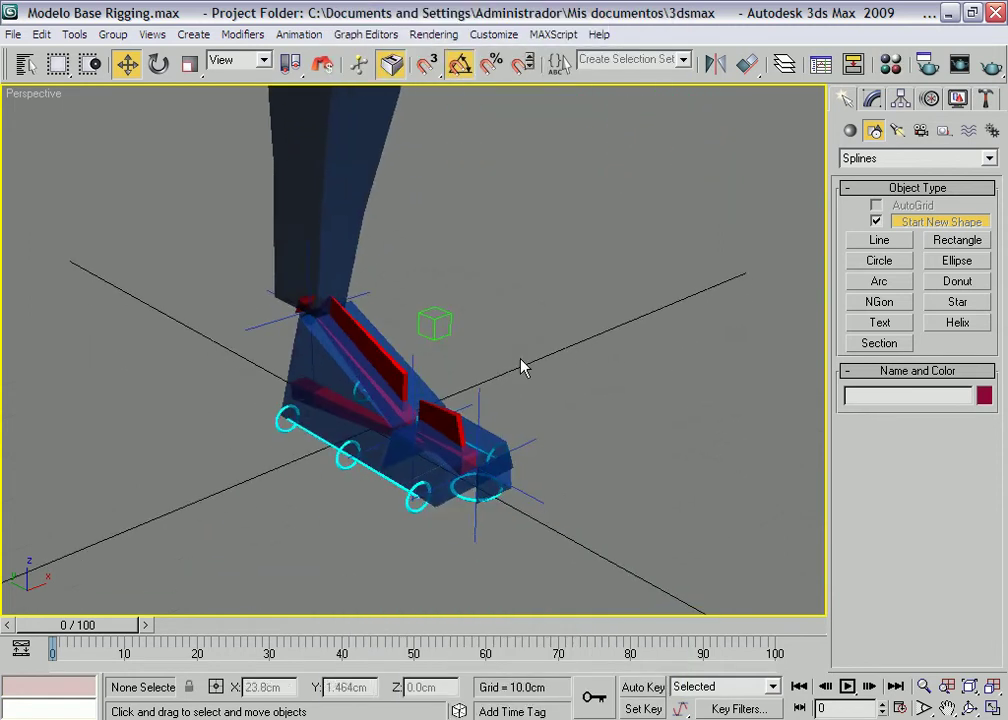
Select the large front circle Circle01 and show its 2.248cm radius in the Modify panel.
{"action": "middle_click_drag", "start_coordinate": [510, 406], "coordinate": [450, 439], "text": "alt"}
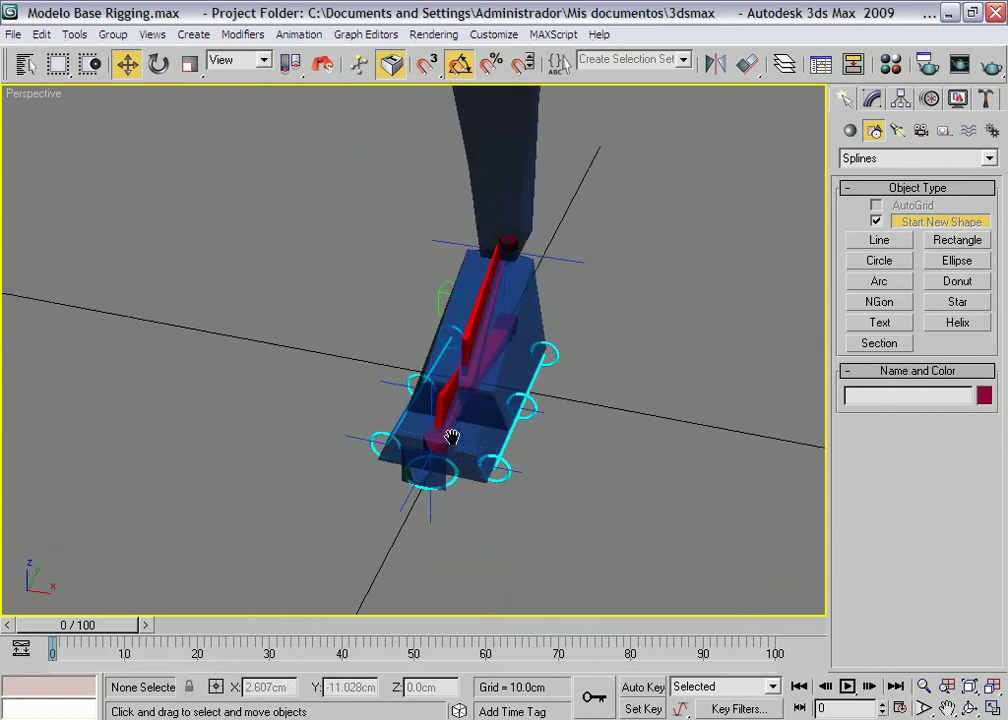
{"action": "scroll", "coordinate": [450, 439], "scroll_direction": "up", "scroll_amount": 4}
{"action": "mouse_move", "coordinate": [395, 361]}
{"action": "middle_mouse_down", "text": "alt"}
{"action": "mouse_move", "coordinate": [423, 479]}
{"action": "mouse_move", "coordinate": [416, 472]}
{"action": "middle_mouse_up", "text": "alt"}
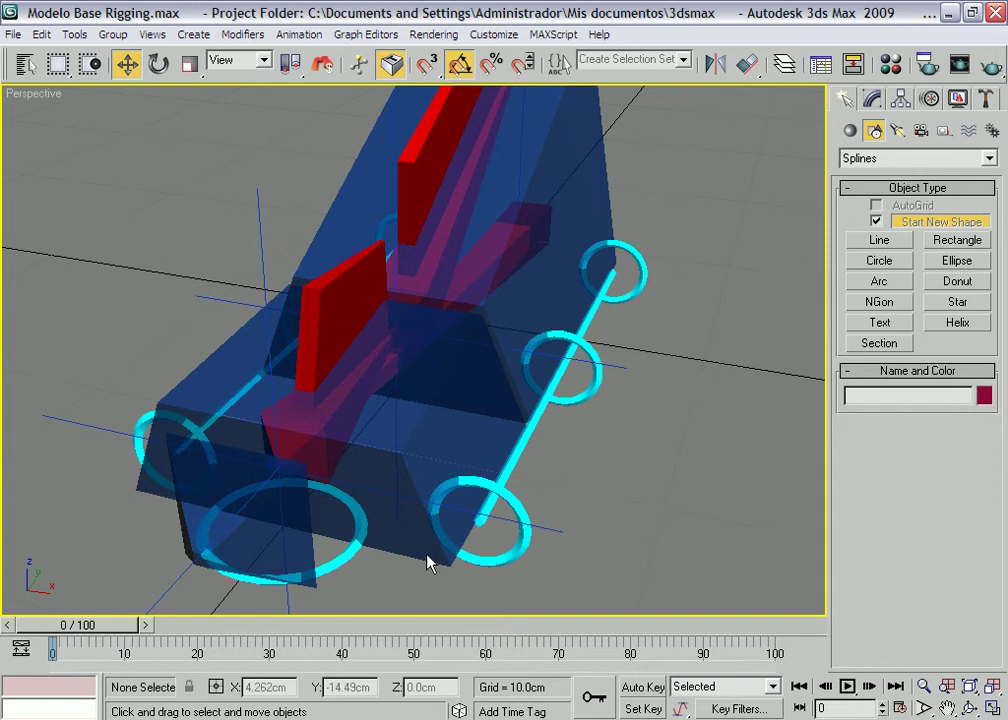
{"action": "left_click", "coordinate": [519, 507]}
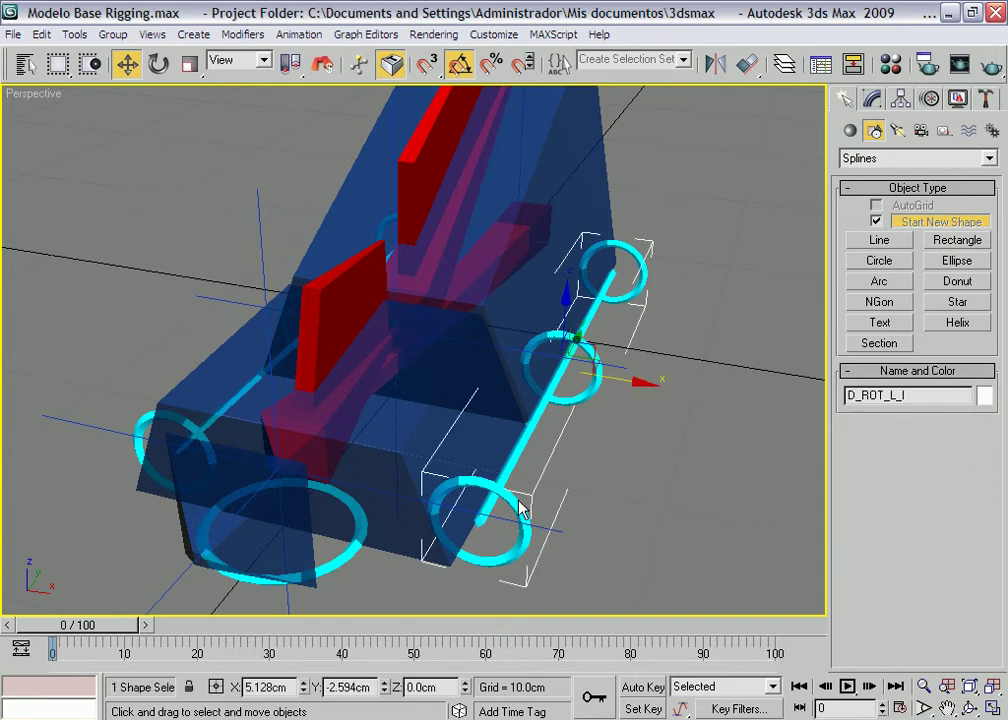
{"action": "left_click", "coordinate": [350, 572]}
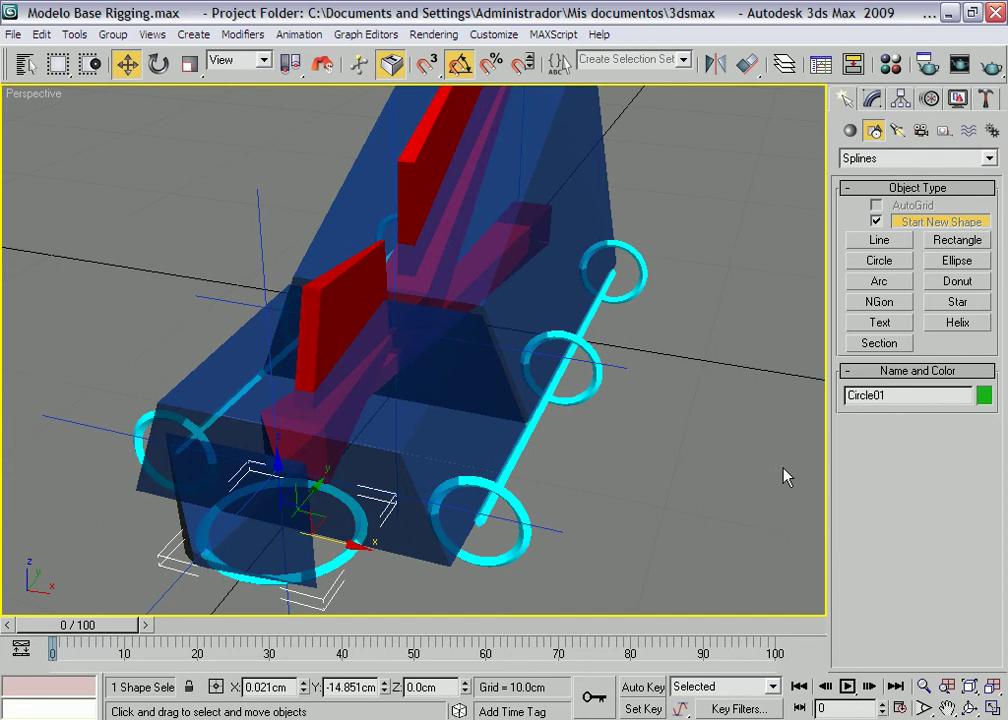
{"action": "left_click", "coordinate": [873, 99]}
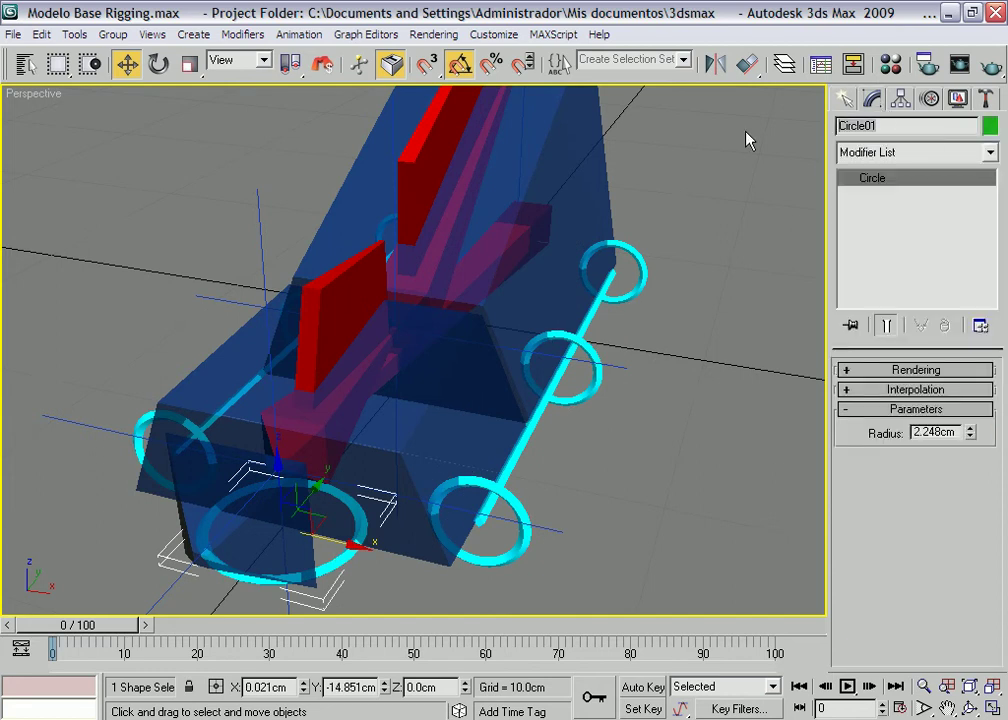
Rename the toe circle to D_ROT_PUNTA and link the D_ROT_L_I line to it.
{"action": "left_click", "coordinate": [905, 125]}
{"action": "type", "text": "D_ROT_PUNTA"}
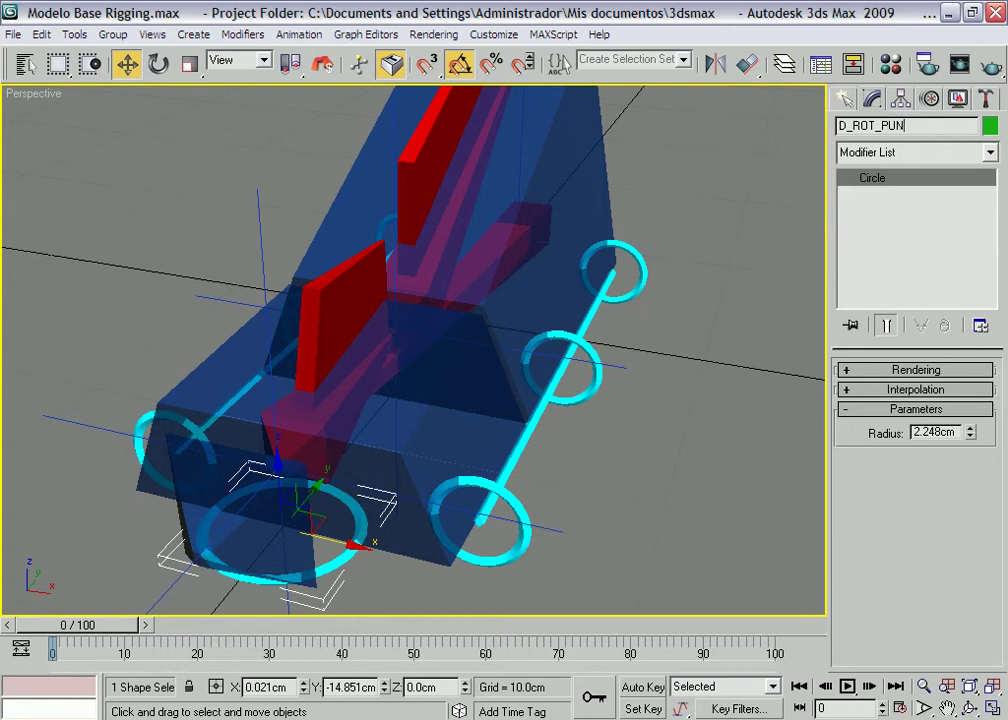
{"action": "left_click", "coordinate": [515, 510]}
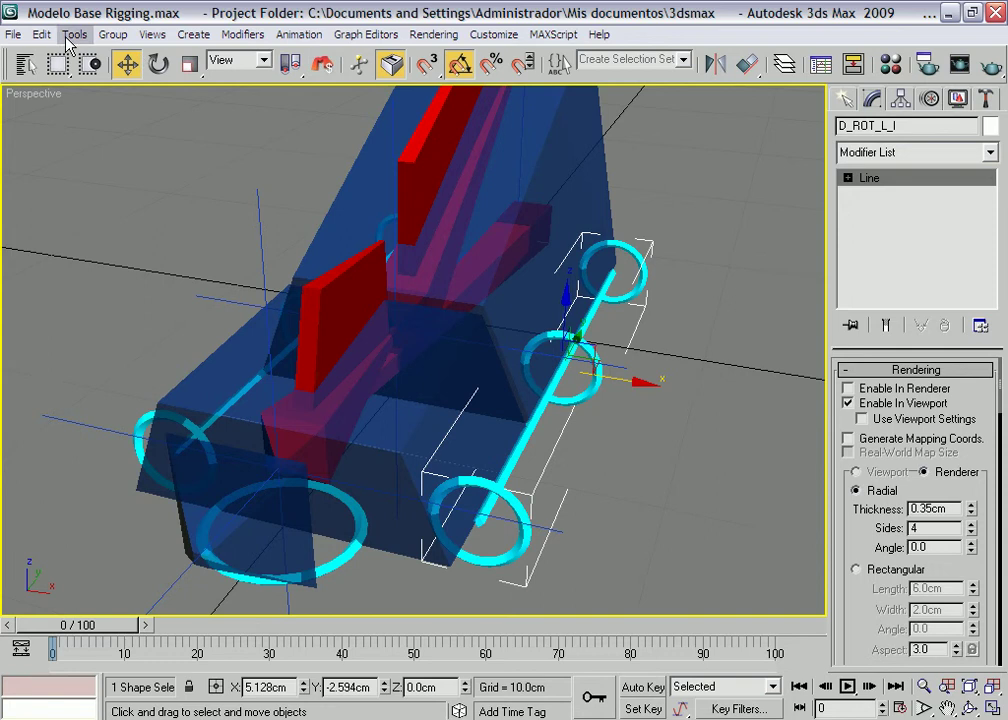
{"action": "scroll", "coordinate": [170, 60], "scroll_direction": "up", "scroll_amount": 3}
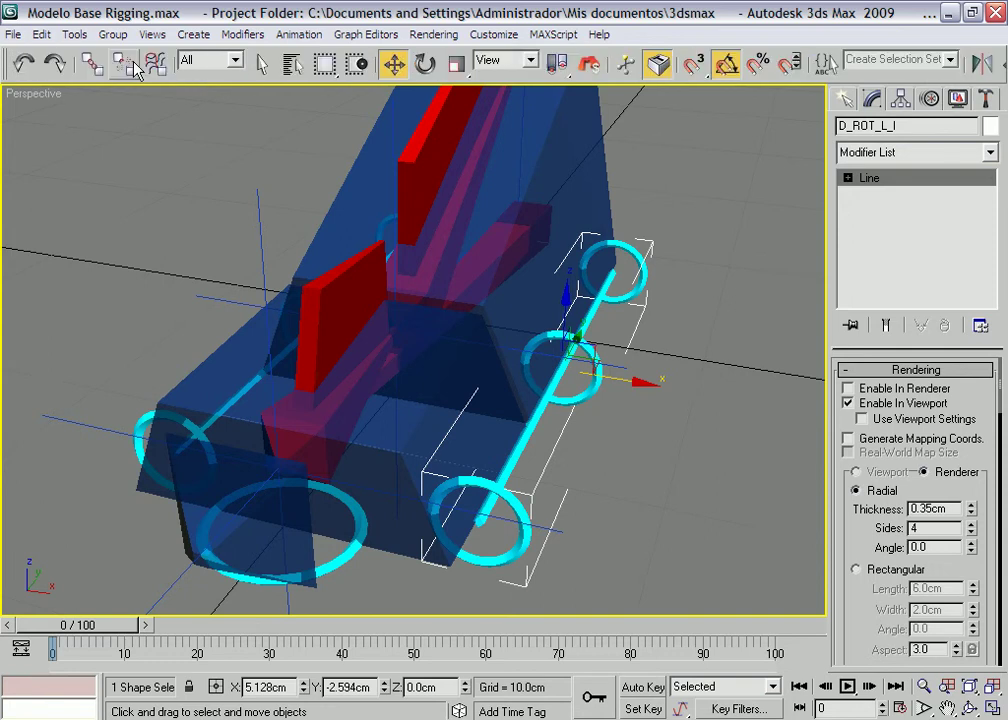
{"action": "left_click", "coordinate": [93, 64]}
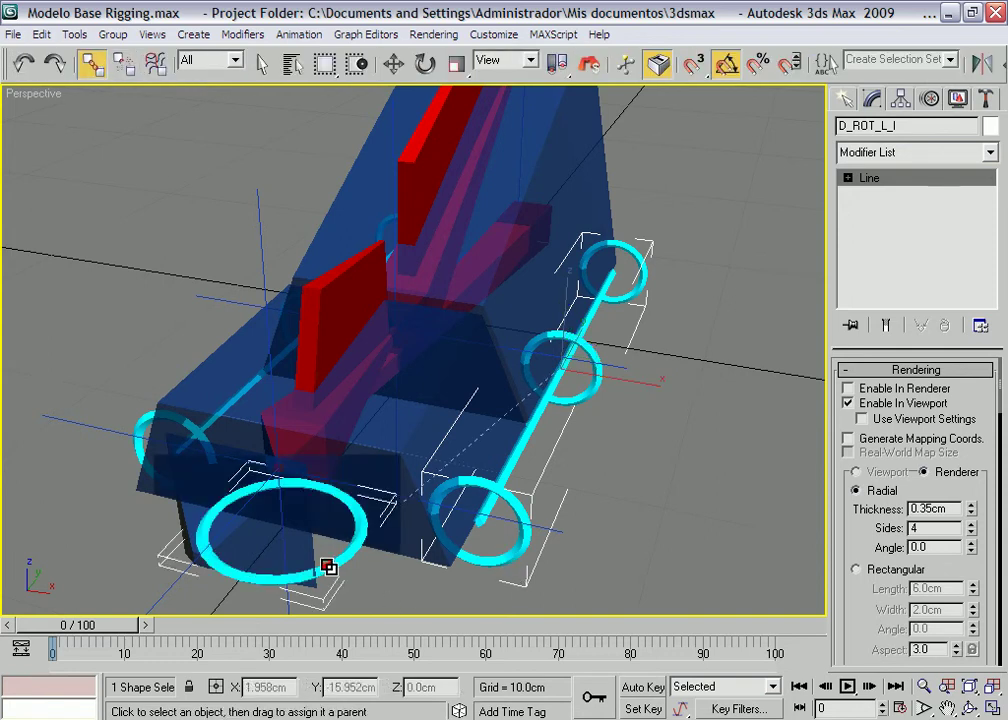
{"action": "right_click", "coordinate": [630, 490]}
{"action": "left_click", "coordinate": [680, 513]}
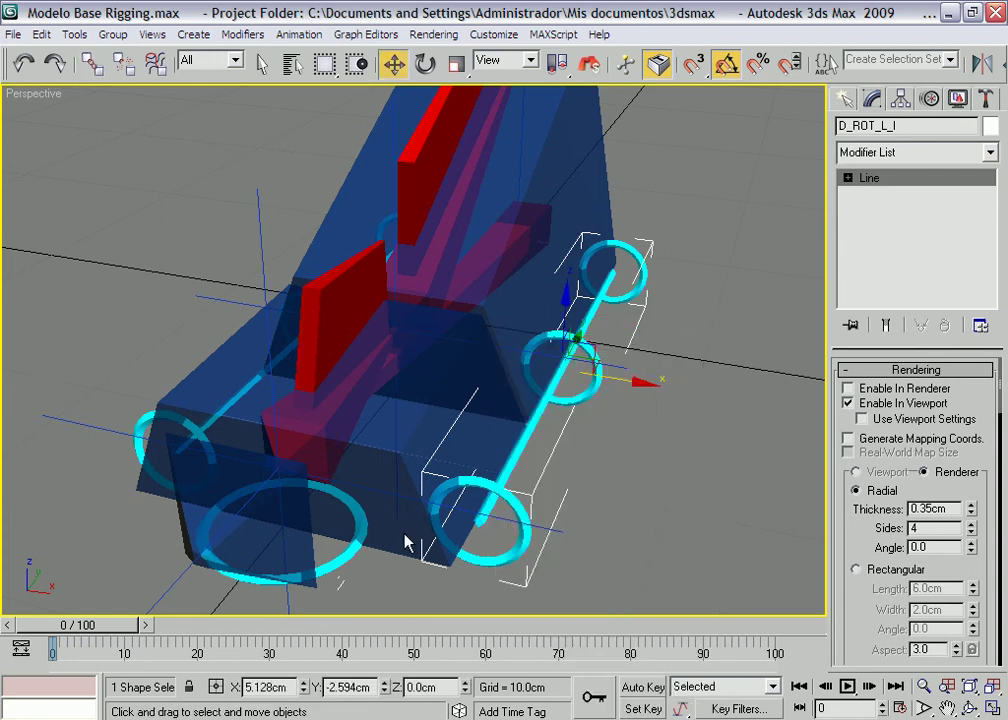
Rotate D_ROT_PUNTA -20° on Z to tilt the foot.
{"action": "left_click", "coordinate": [350, 552]}
{"action": "key", "text": "e"}
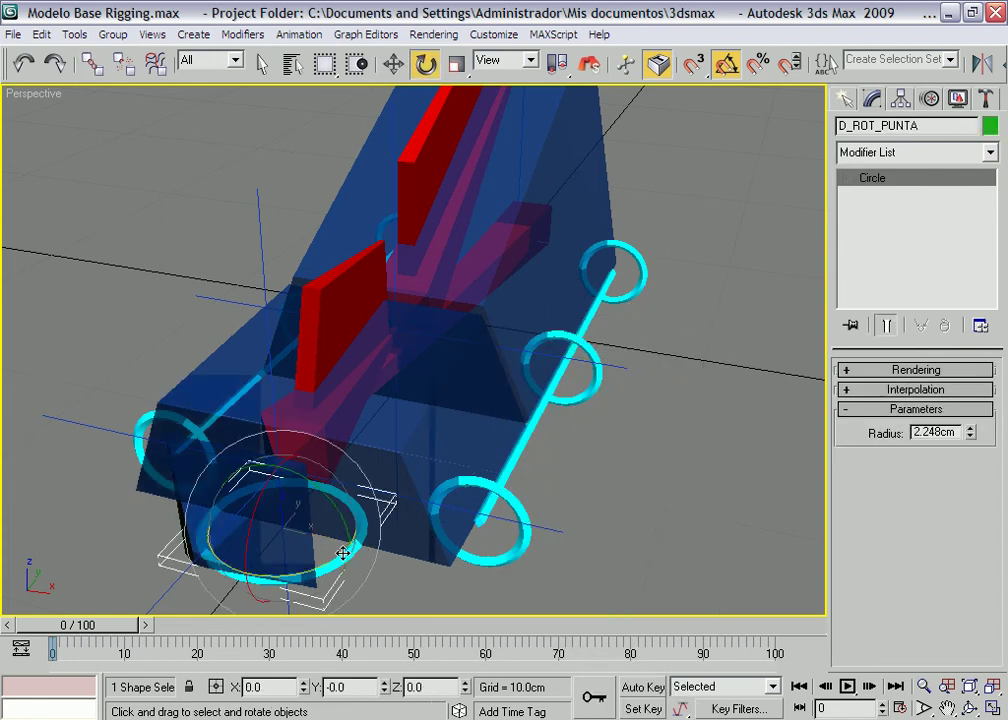
{"action": "mouse_move", "coordinate": [343, 552]}
{"action": "left_mouse_down"}
{"action": "mouse_move", "coordinate": [292, 568]}
{"action": "mouse_move", "coordinate": [398, 569]}
{"action": "mouse_move", "coordinate": [298, 571]}
{"action": "left_mouse_up"}
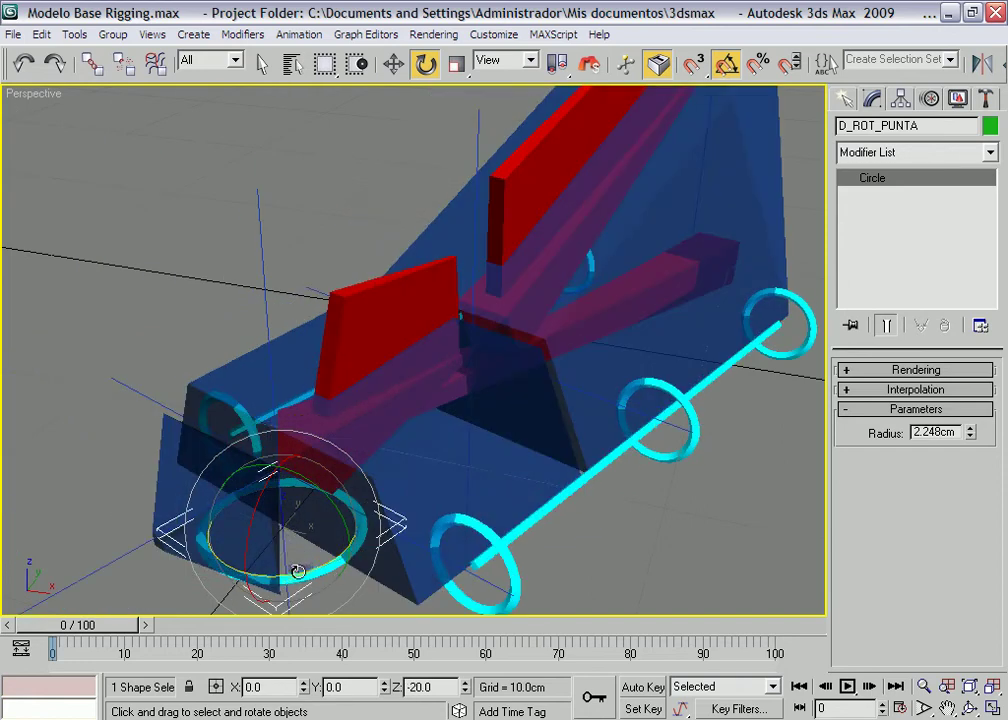
{"action": "middle_click_drag", "start_coordinate": [298, 571], "coordinate": [380, 550], "text": "alt"}
Reframe the view and drag out a copy of the D_ROT_PUNTA circle.
{"action": "right_click", "coordinate": [361, 500]}
{"action": "left_click", "coordinate": [380, 522]}
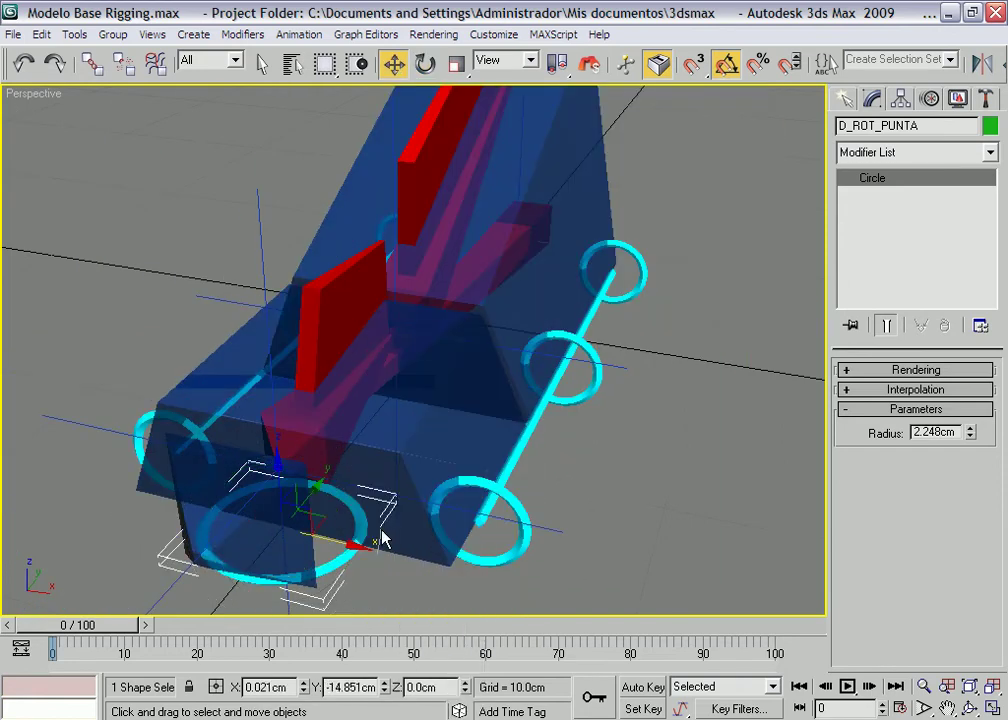
{"action": "mouse_move", "coordinate": [372, 482]}
{"action": "middle_mouse_down", "text": "alt"}
{"action": "mouse_move", "coordinate": [403, 457]}
{"action": "mouse_move", "coordinate": [544, 434]}
{"action": "middle_mouse_up", "text": "alt"}
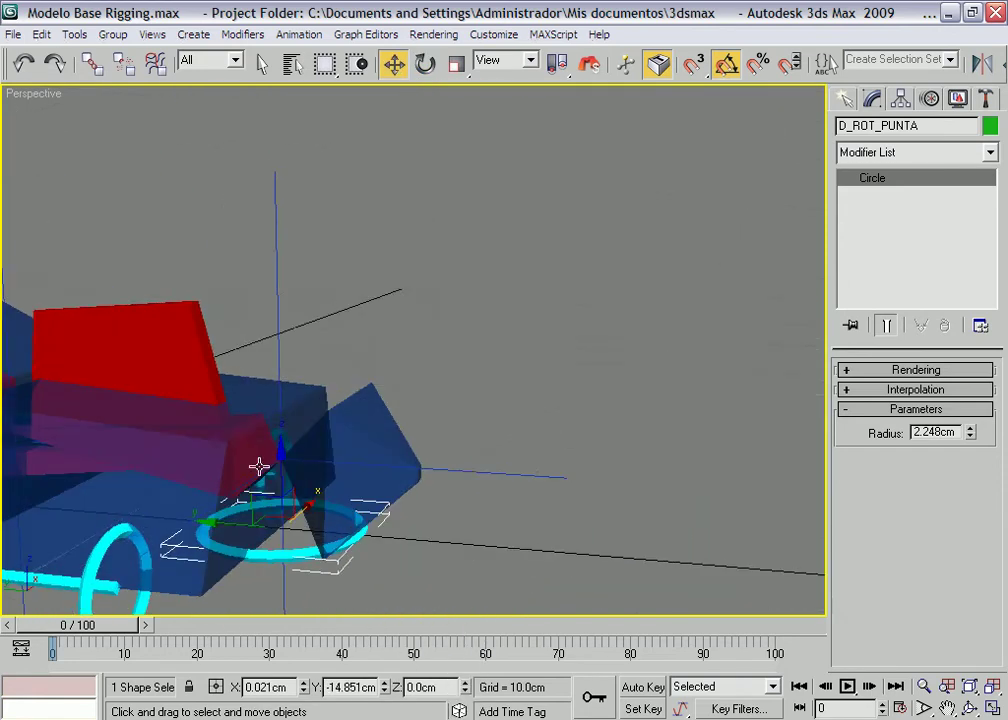
{"action": "mouse_move", "coordinate": [259, 466]}
{"action": "middle_mouse_down"}
{"action": "mouse_move", "coordinate": [601, 386]}
{"action": "mouse_move", "coordinate": [613, 398]}
{"action": "middle_mouse_up"}
{"action": "left_click_drag", "start_coordinate": [565, 476], "coordinate": [204, 468], "text": "shift"}
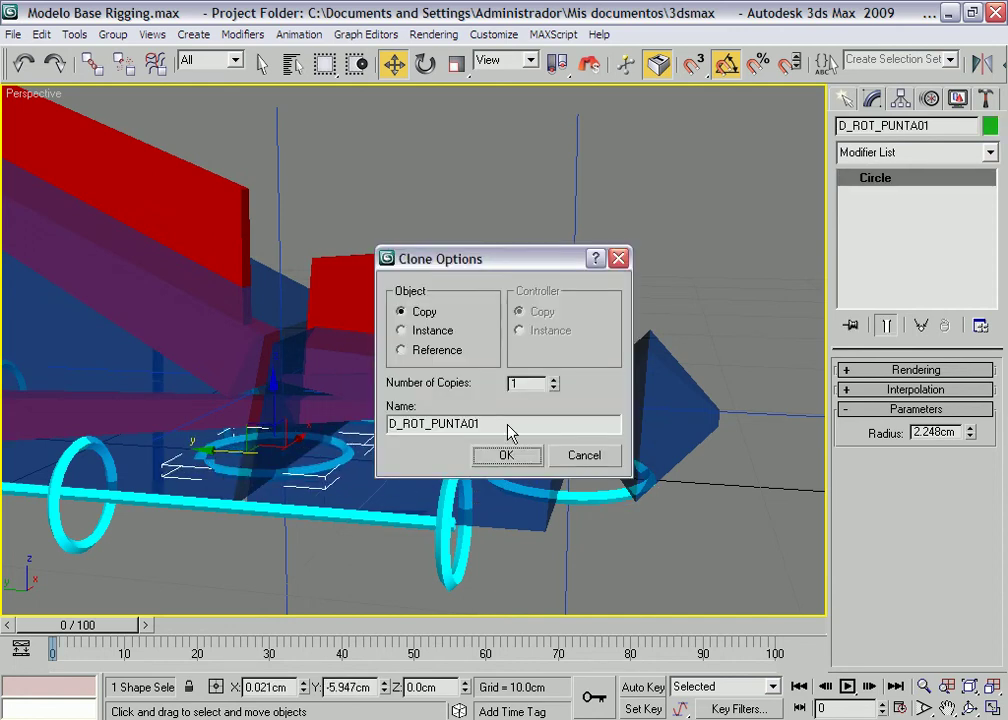
Name the new copy D_ROT_MEDIA and confirm the clone.
{"action": "left_click", "coordinate": [427, 423]}
{"action": "key", "text": "Delete"}
{"action": "key", "text": "Delete"}
{"action": "key", "text": "Delete"}
{"action": "type", "text": "MEDIA"}
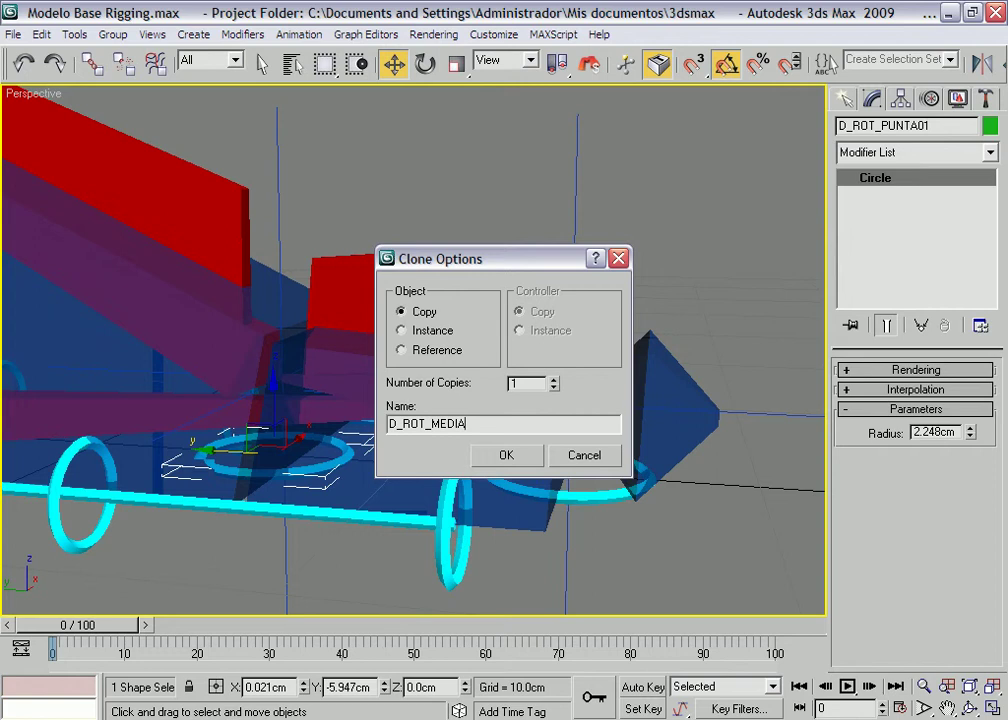
{"action": "left_click", "coordinate": [507, 456]}
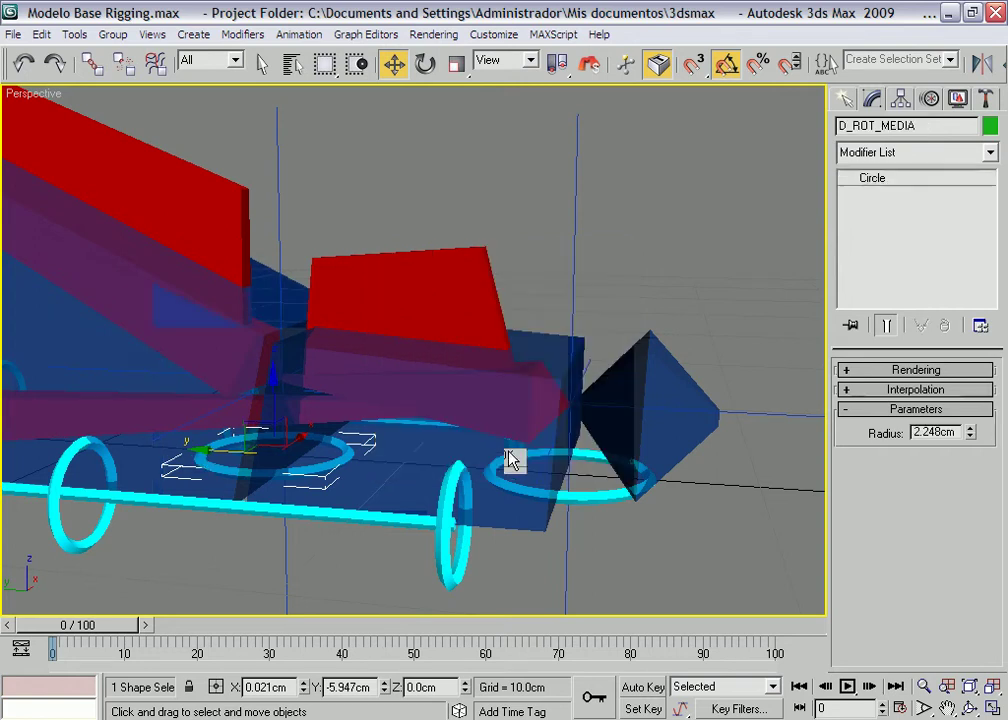
In the Left view, slide D_ROT_MEDIA along Y to -7.201cm under mid-foot and save.
{"action": "key", "text": "l"}
{"action": "scroll", "coordinate": [524, 439], "scroll_direction": "up", "scroll_amount": 4}
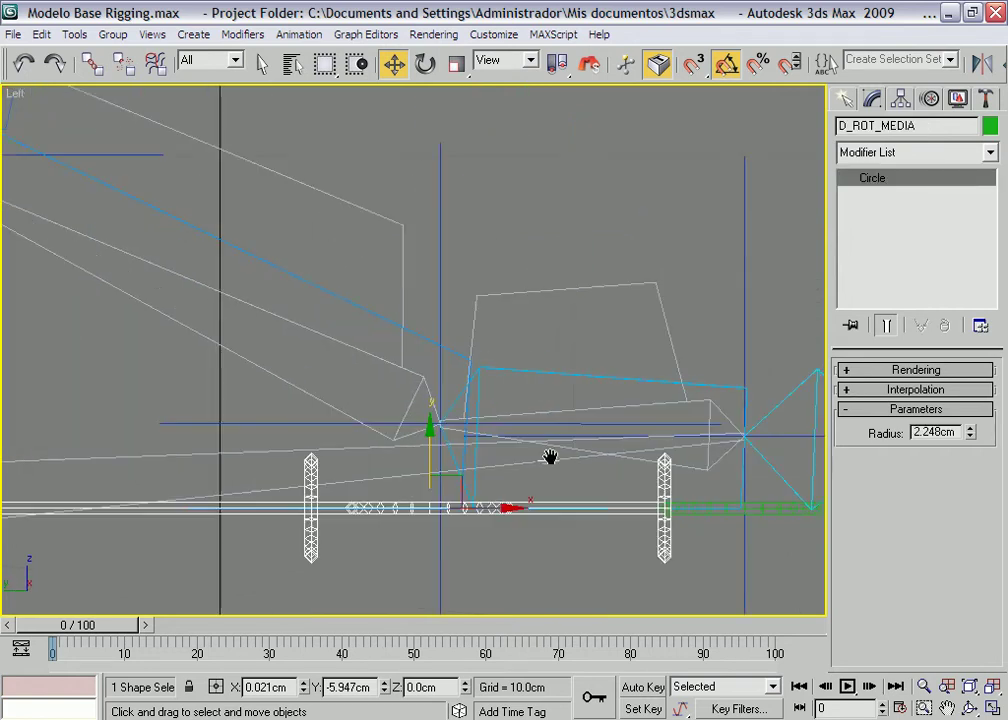
{"action": "mouse_move", "coordinate": [498, 508]}
{"action": "left_mouse_down"}
{"action": "mouse_move", "coordinate": [656, 508]}
{"action": "mouse_move", "coordinate": [540, 508]}
{"action": "left_mouse_up"}
{"action": "key", "text": "ctrl+s"}
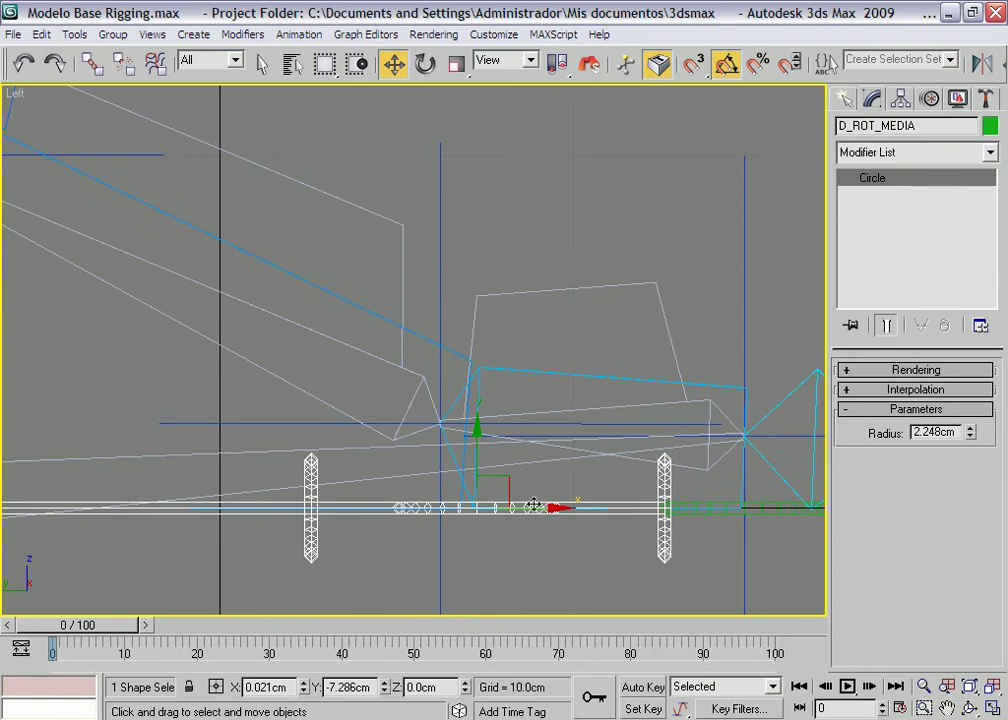
{"action": "left_click_drag", "start_coordinate": [534, 508], "coordinate": [531, 508]}
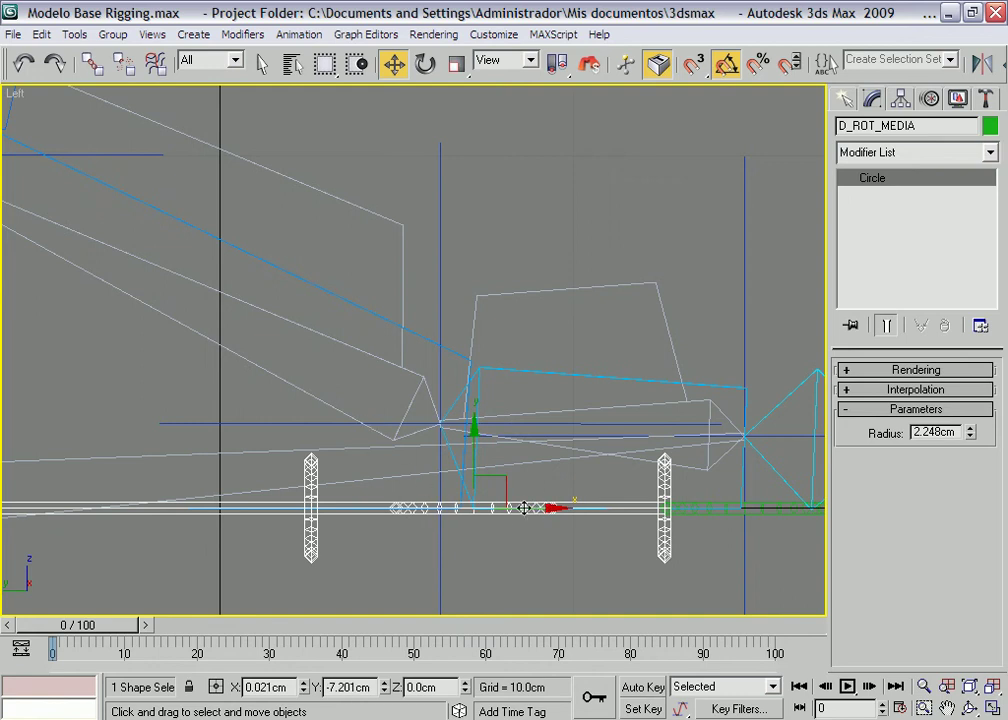
Reframe the side view and restore the four-viewport layout.
{"action": "mouse_move", "coordinate": [534, 523]}
{"action": "middle_mouse_down"}
{"action": "mouse_move", "coordinate": [580, 522]}
{"action": "mouse_move", "coordinate": [605, 505]}
{"action": "mouse_move", "coordinate": [551, 513]}
{"action": "middle_mouse_up"}
{"action": "scroll", "coordinate": [590, 522], "scroll_direction": "down", "scroll_amount": 2}
{"action": "scroll", "coordinate": [551, 513], "scroll_direction": "up", "scroll_amount": 2}
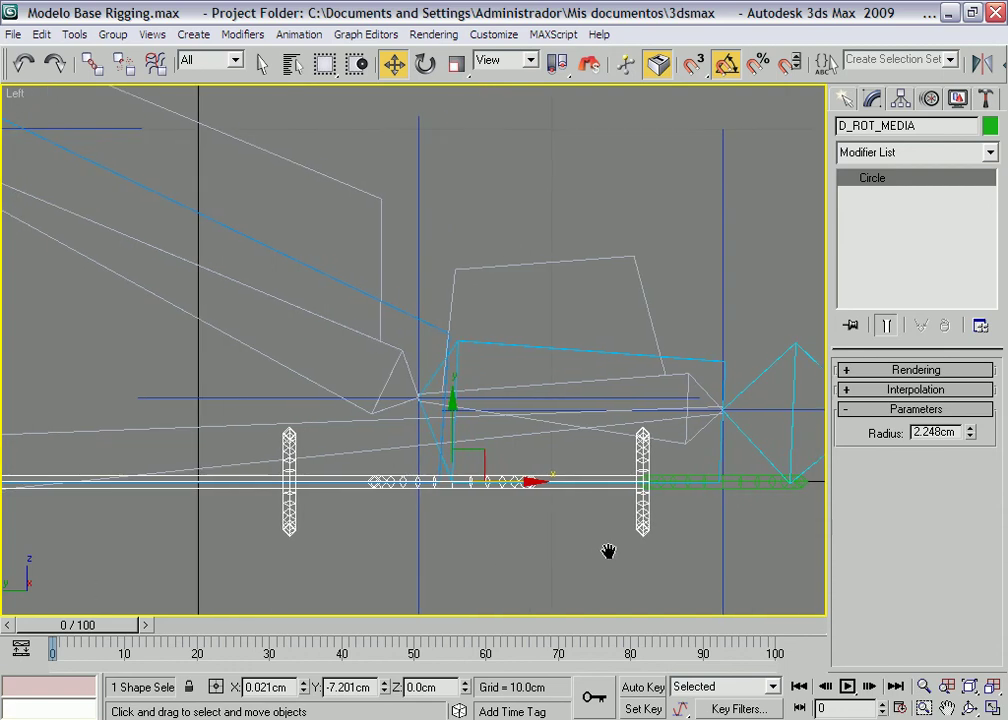
{"action": "left_click", "coordinate": [996, 706]}
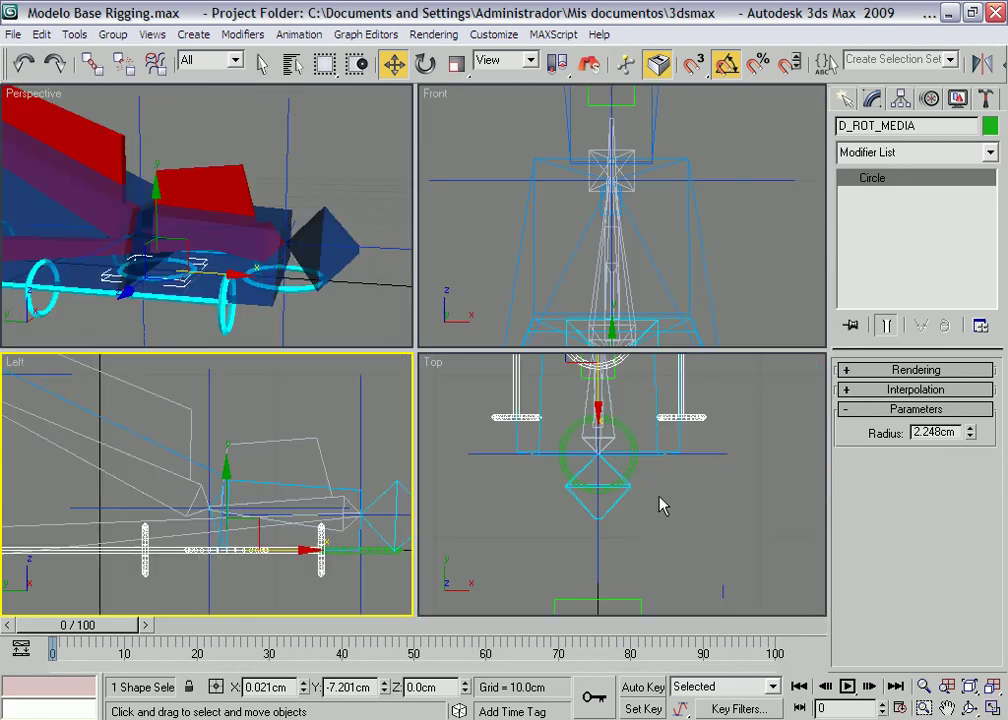
Maximize the Perspective view and link D_ROT_MEDIA to its parent in the rig.
{"action": "right_click", "coordinate": [336, 304]}
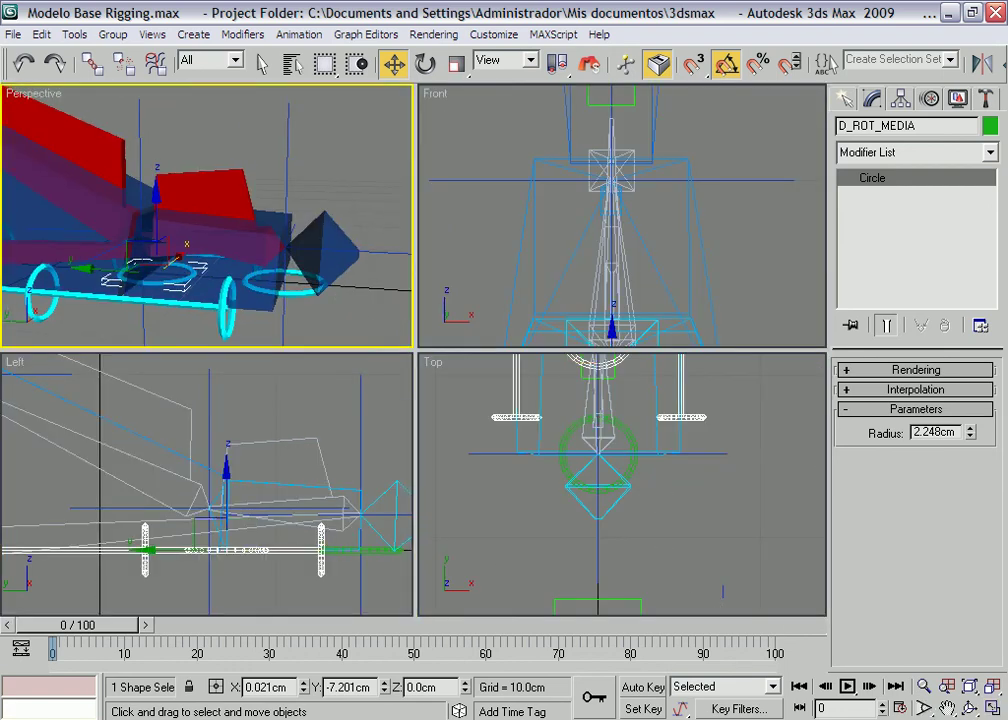
{"action": "left_click", "coordinate": [996, 706]}
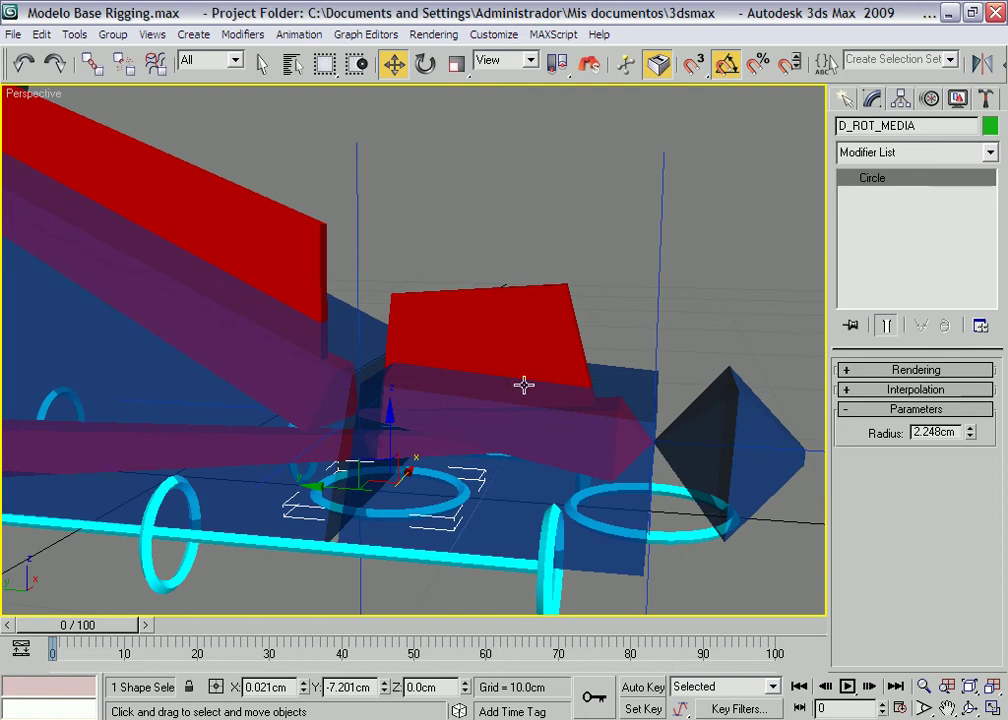
{"action": "left_click", "coordinate": [91, 63]}
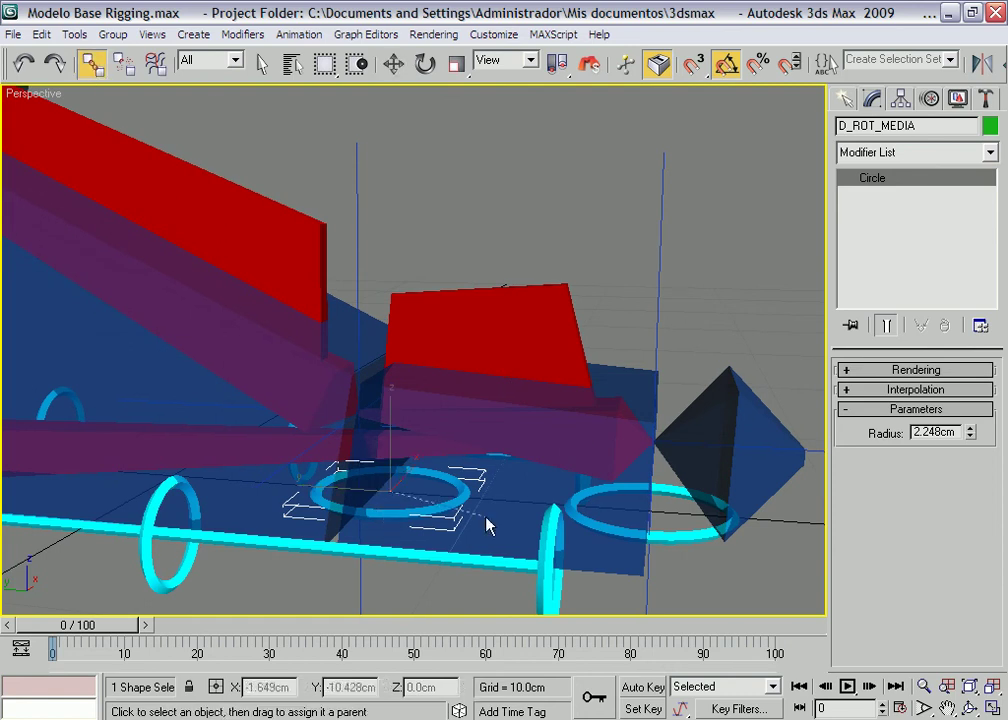
{"action": "left_click_drag", "start_coordinate": [486, 525], "coordinate": [601, 162]}
{"action": "right_click", "coordinate": [590, 150]}
{"action": "left_click", "coordinate": [588, 141]}
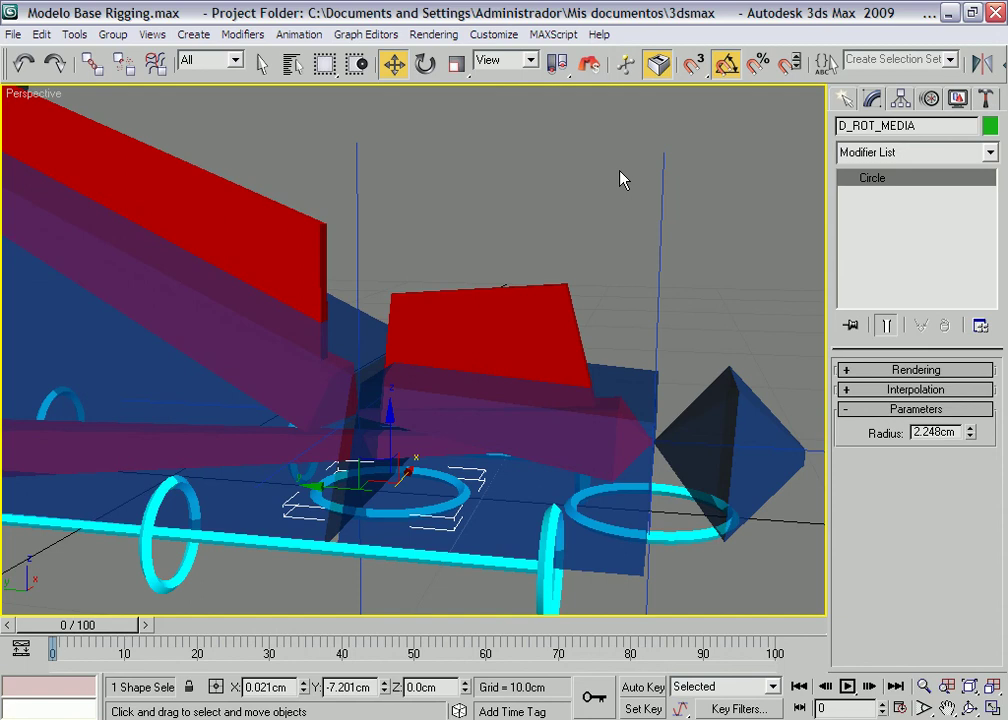
In wireframe, link D_ROT_PUNTA under D_ROT_MEDIA.
{"action": "key", "text": "F3"}
{"action": "left_click", "coordinate": [684, 536]}
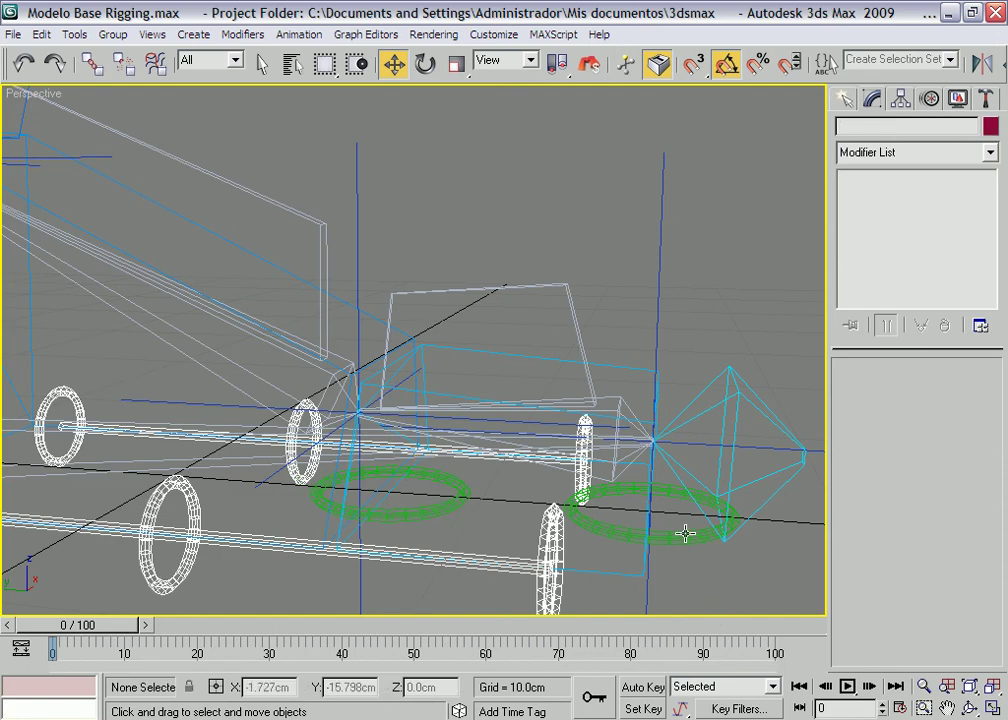
{"action": "left_click", "coordinate": [91, 63]}
{"action": "left_click_drag", "start_coordinate": [680, 540], "coordinate": [424, 512]}
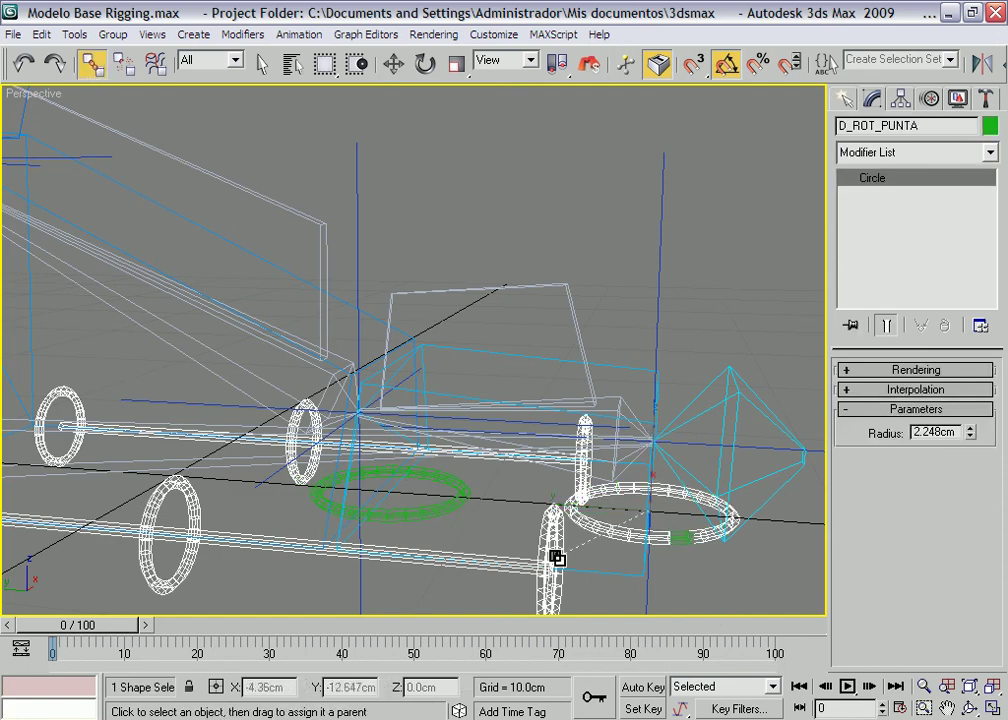
{"action": "right_click", "coordinate": [424, 512]}
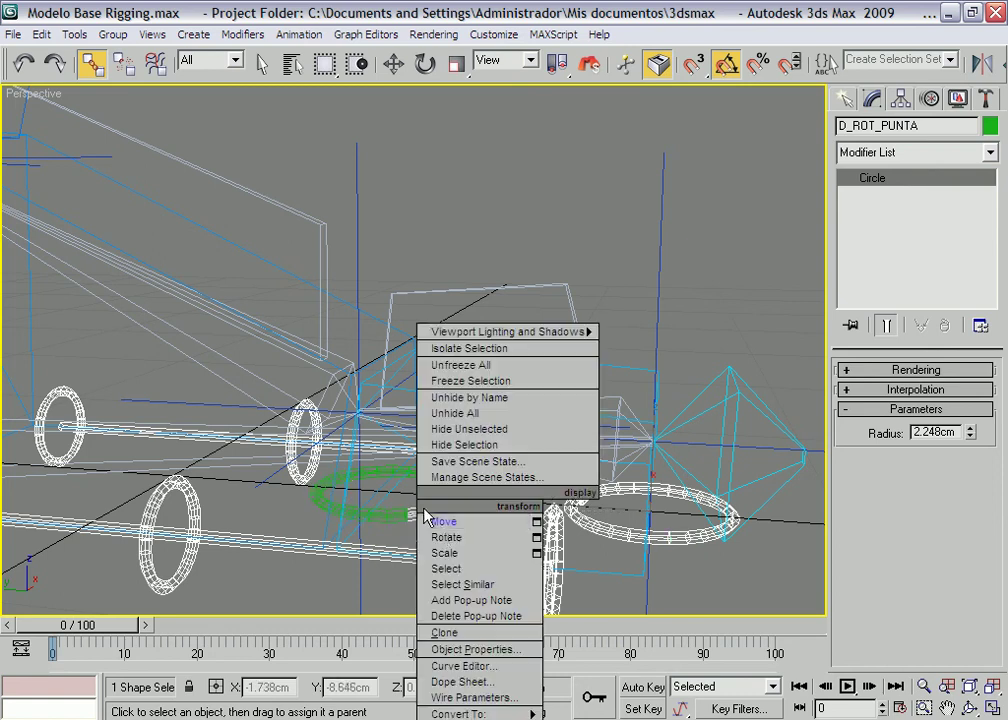
Test-rotate D_ROT_MEDIA in shaded view to swing the linked foot chain.
{"action": "left_click", "coordinate": [441, 536]}
{"action": "left_click", "coordinate": [410, 513]}
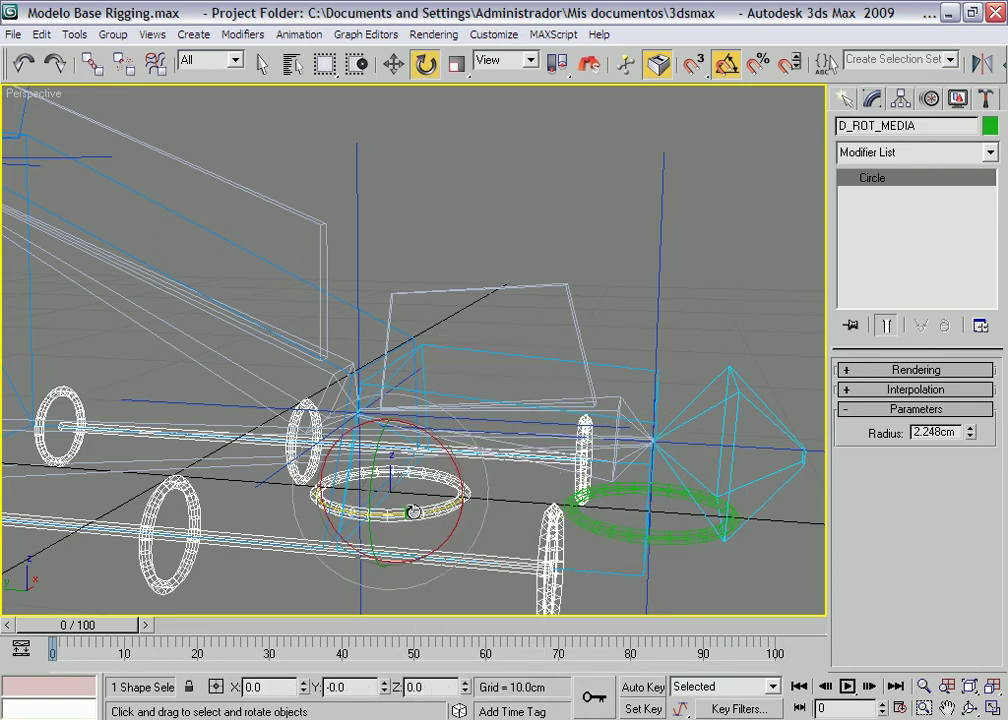
{"action": "key", "text": "F3"}
{"action": "mouse_move", "coordinate": [419, 518]}
{"action": "left_mouse_down"}
{"action": "mouse_move", "coordinate": [439, 515]}
{"action": "mouse_move", "coordinate": [359, 515]}
{"action": "mouse_move", "coordinate": [427, 506]}
{"action": "left_mouse_up"}
{"action": "right_click", "coordinate": [580, 427]}
{"action": "left_click", "coordinate": [479, 446]}
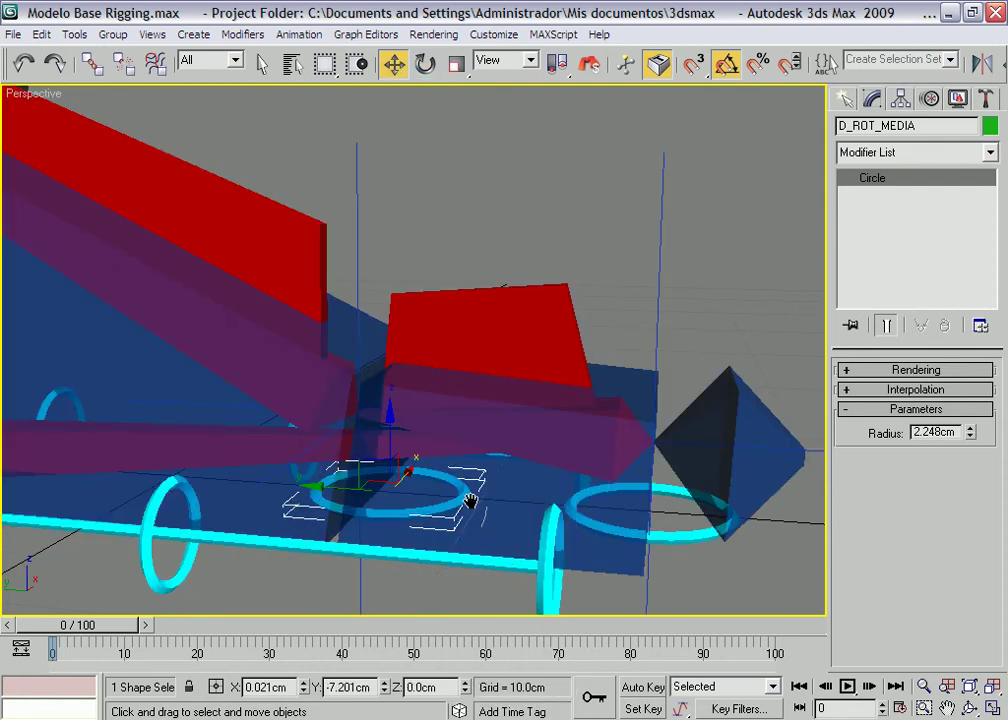
{"action": "scroll", "coordinate": [470, 500], "scroll_direction": "down", "scroll_amount": 2}
{"action": "middle_click_drag", "start_coordinate": [470, 500], "coordinate": [554, 502]}
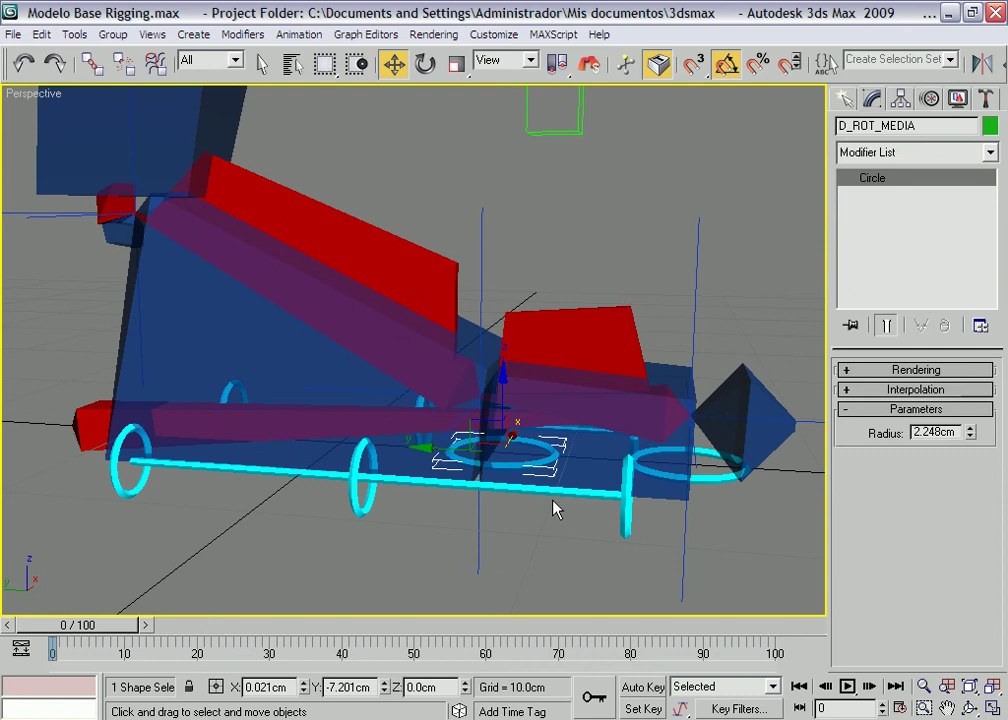
Rotate the D_ROT_PUNTA toe control, then try and cancel a D_ROT_MEDIA rotation.
{"action": "scroll", "coordinate": [556, 510], "scroll_direction": "down", "scroll_amount": 3}
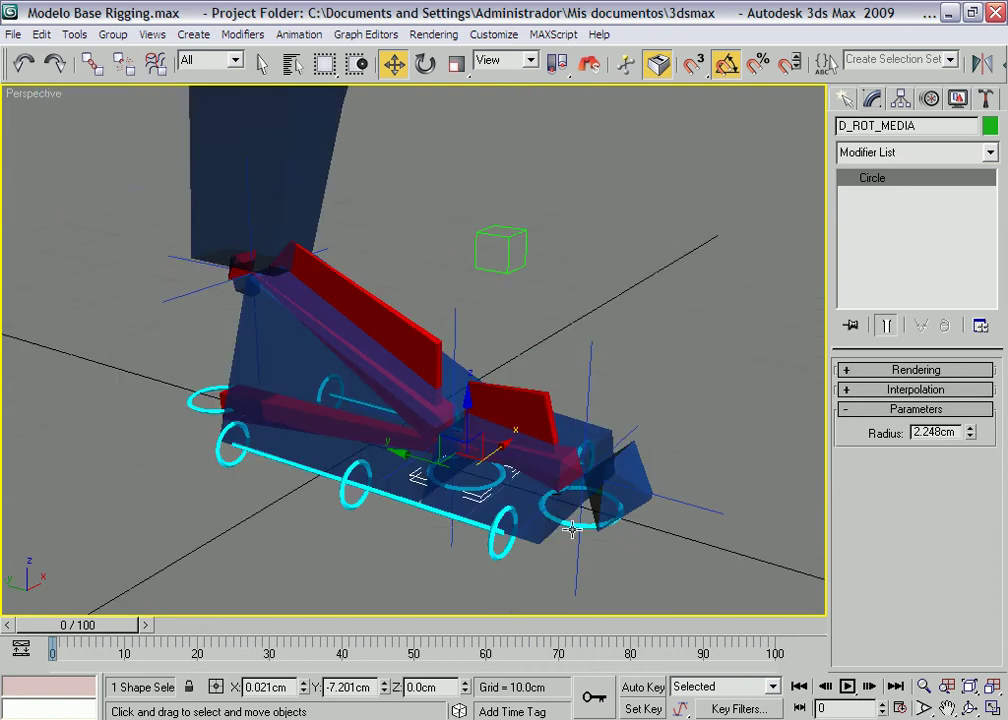
{"action": "left_click", "coordinate": [572, 528]}
{"action": "key", "text": "e"}
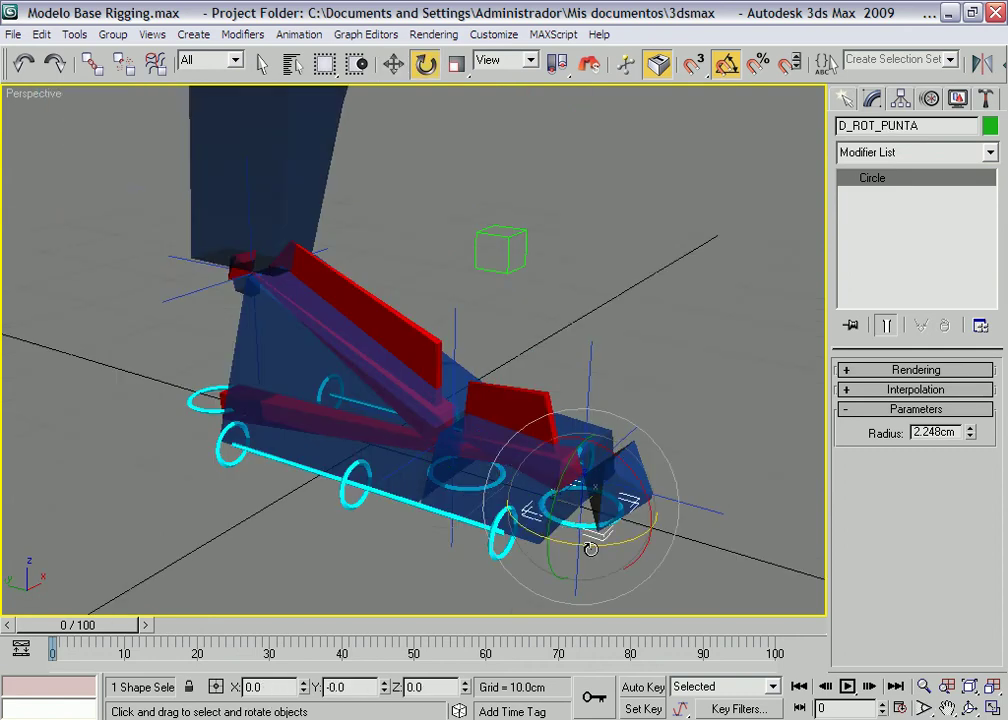
{"action": "left_click_drag", "start_coordinate": [600, 543], "coordinate": [535, 521]}
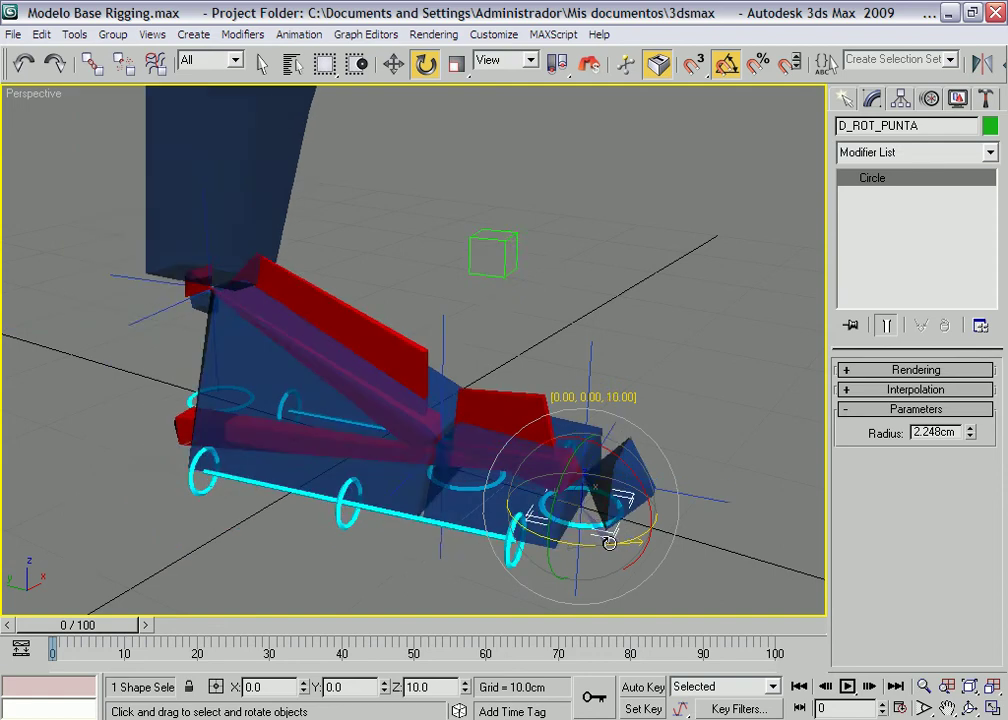
{"action": "left_click", "coordinate": [469, 490]}
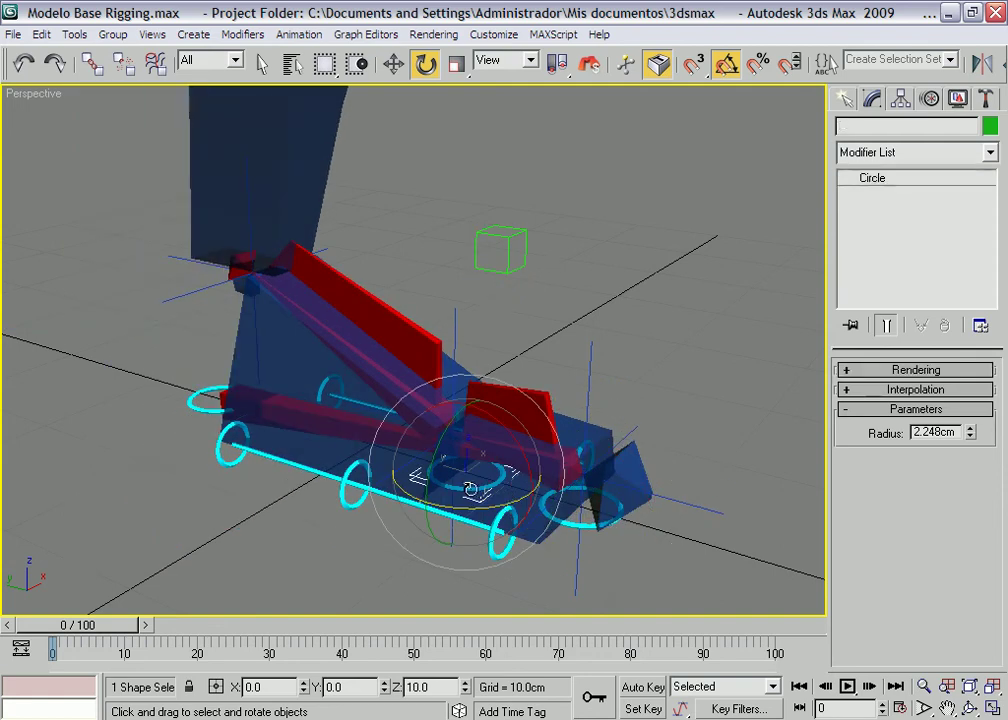
{"action": "left_click_drag", "start_coordinate": [508, 510], "coordinate": [243, 410]}
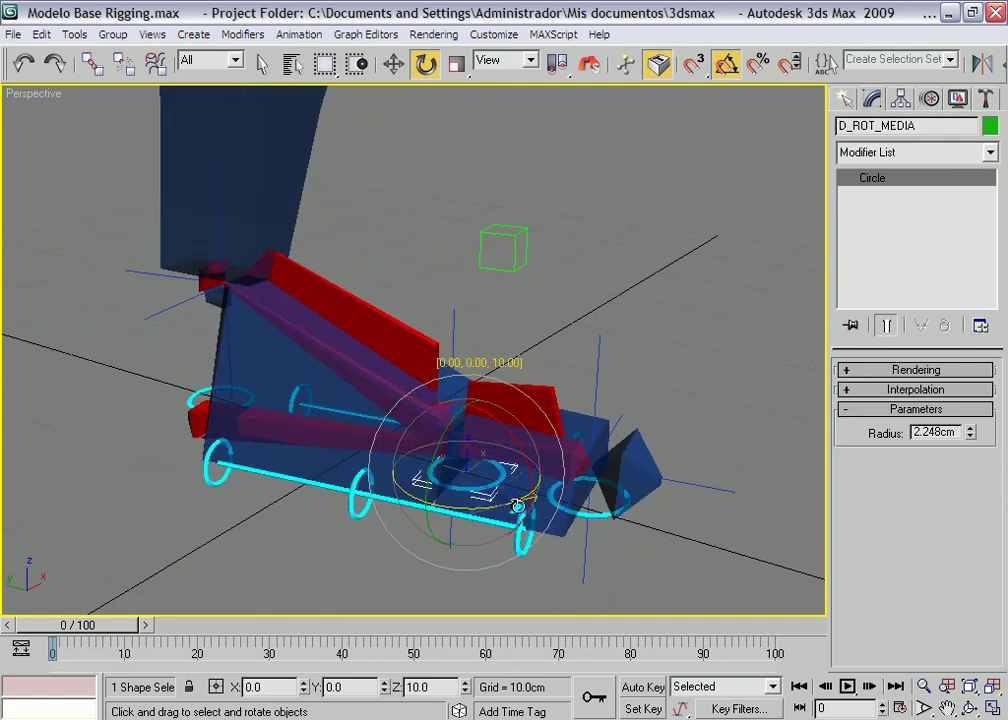
{"action": "right_click", "coordinate": [243, 410]}
Rotate the D_ROT_MEDIA01 heel circle to rock the foot backward.
{"action": "left_click", "coordinate": [198, 407]}
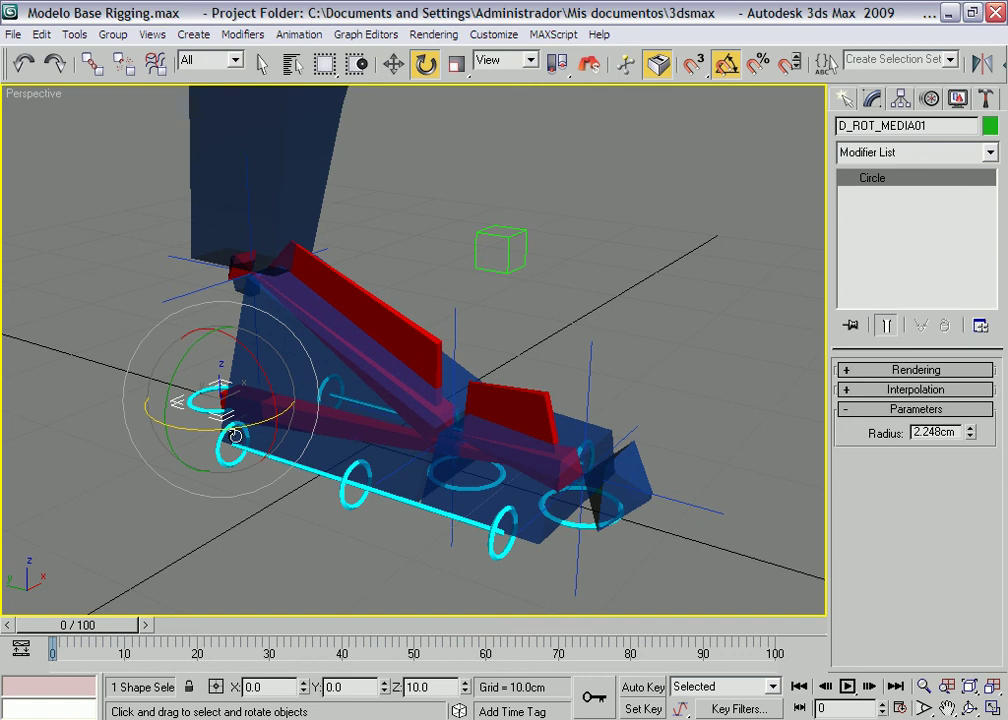
{"action": "mouse_move", "coordinate": [228, 430]}
{"action": "left_mouse_down"}
{"action": "mouse_move", "coordinate": [281, 432]}
{"action": "mouse_move", "coordinate": [353, 461]}
{"action": "left_mouse_up"}
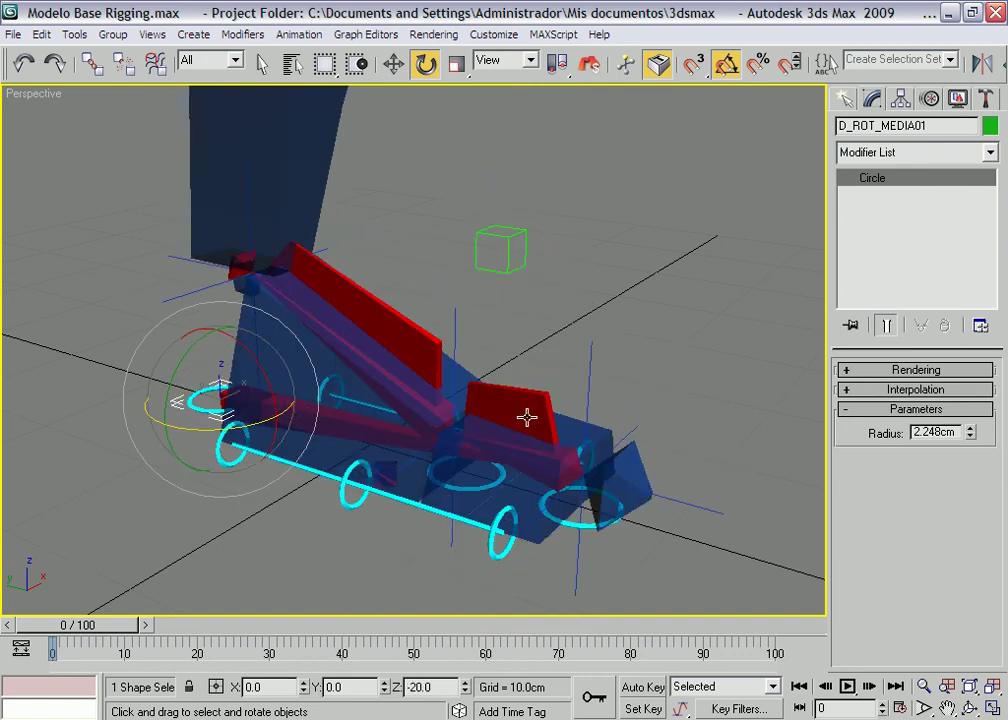
{"action": "scroll", "coordinate": [586, 394], "scroll_direction": "down", "scroll_amount": 3}
{"action": "middle_click_drag", "start_coordinate": [586, 394], "coordinate": [585, 418]}
{"action": "scroll", "coordinate": [585, 425], "scroll_direction": "up", "scroll_amount": 2}
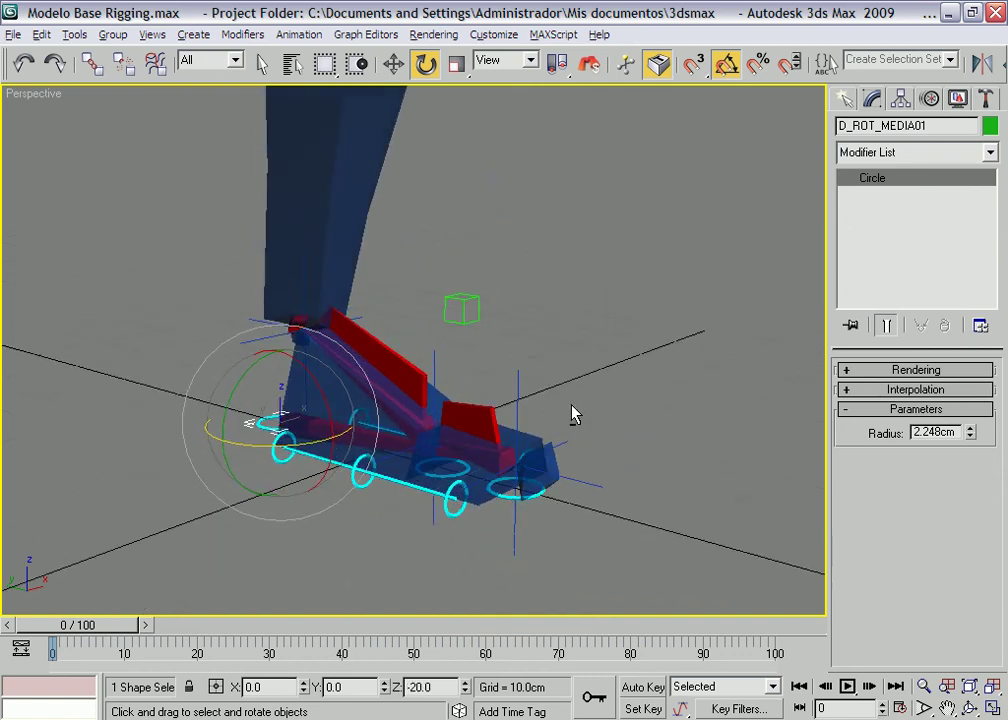
{"action": "middle_click_drag", "start_coordinate": [569, 466], "coordinate": [574, 457]}
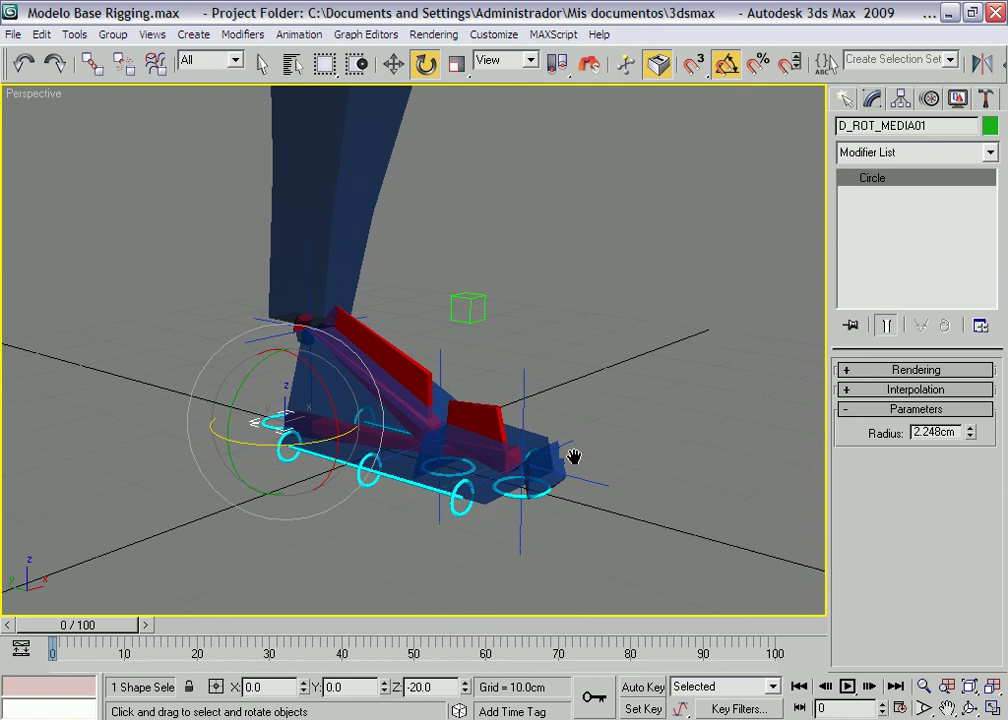